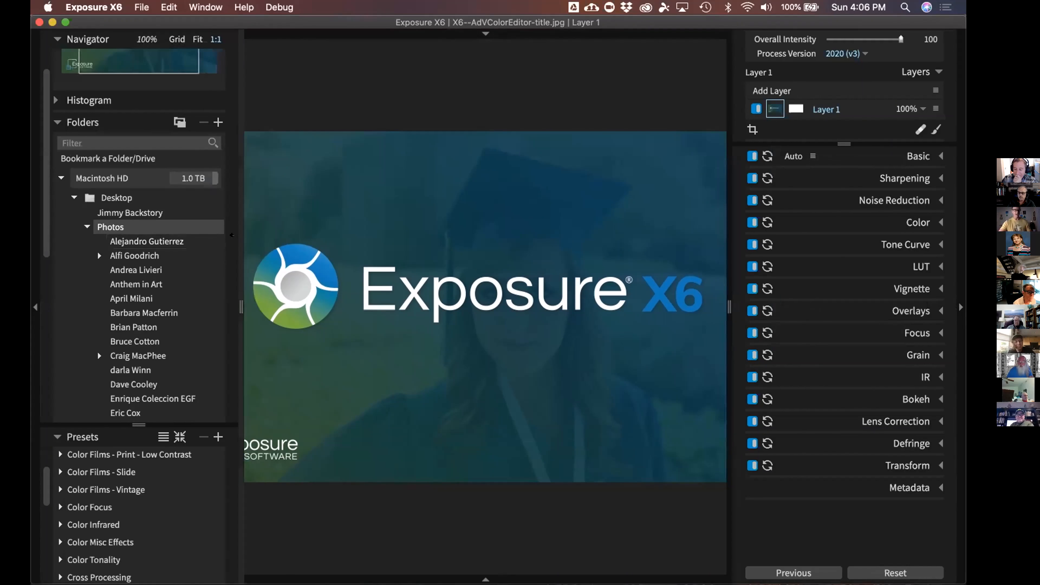
# Collapse the Presets and Navigator panels, then open File > Copy Photos From Card
pyautogui.press('Tab')
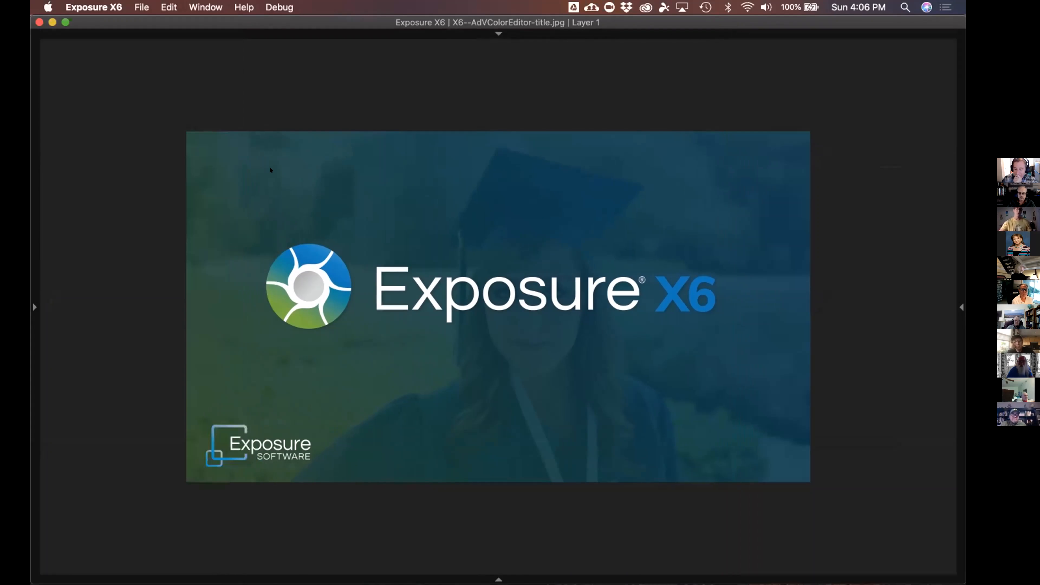
pyautogui.press('Tab')
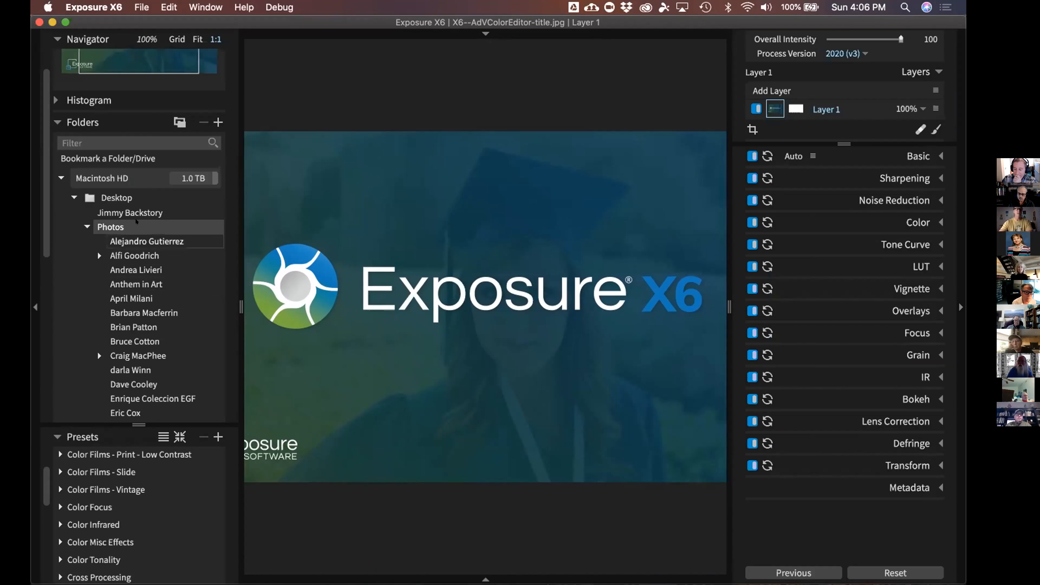
pyautogui.click(57, 122)
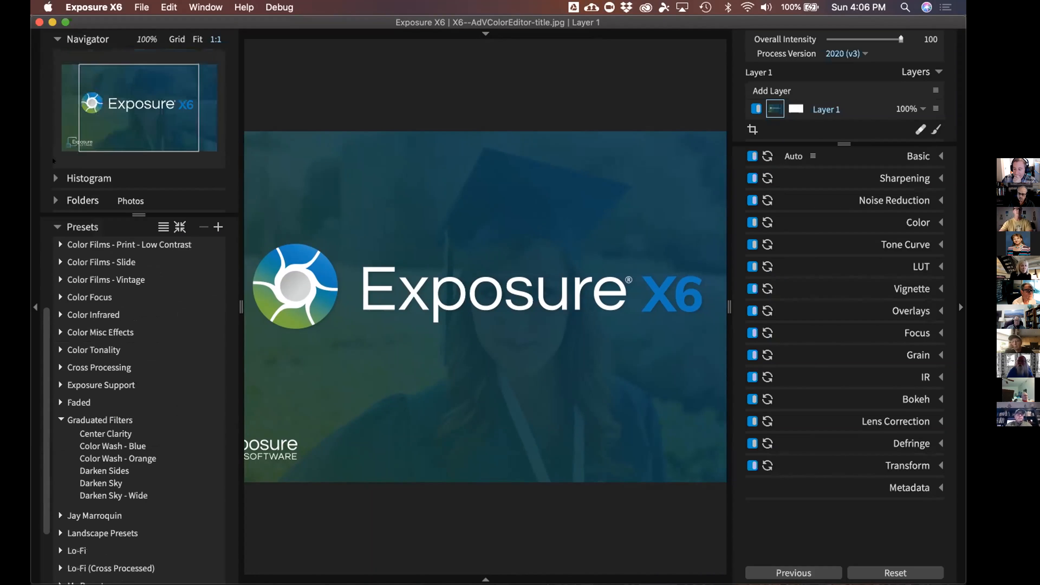
pyautogui.click(56, 200)
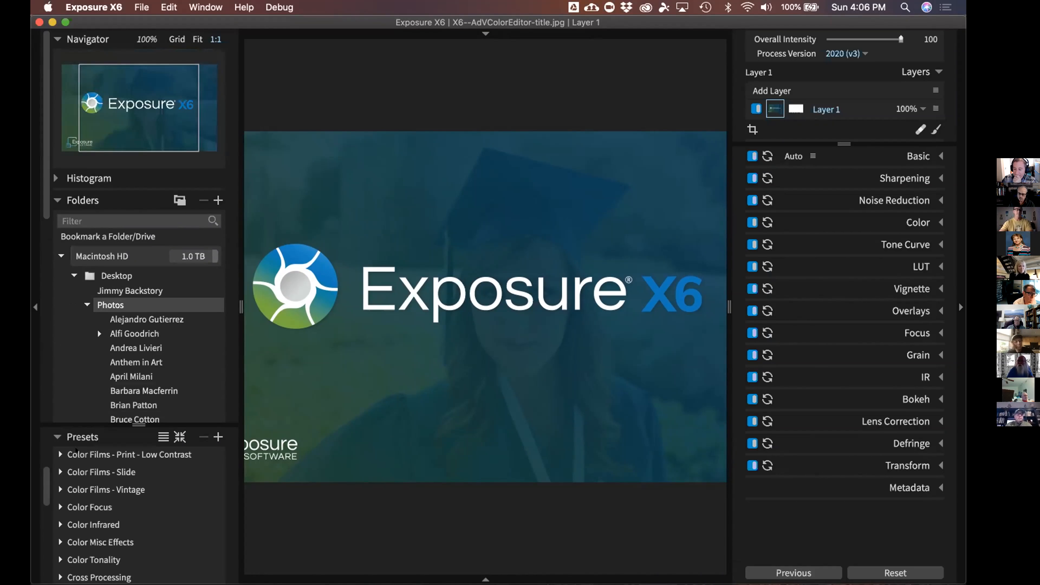
pyautogui.click(58, 437)
pyautogui.click(57, 39)
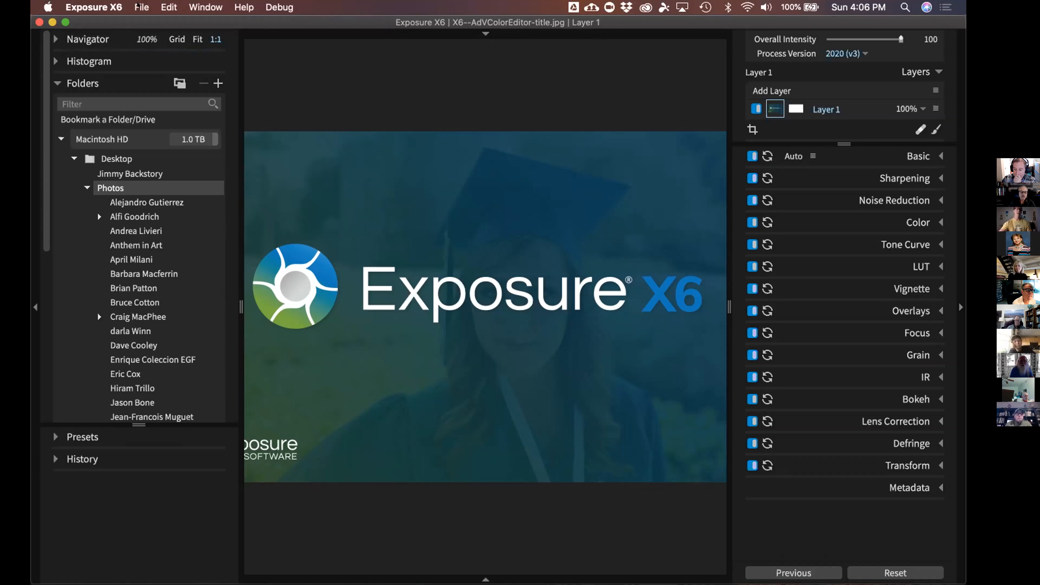
pyautogui.click(141, 6)
pyautogui.click(166, 54)
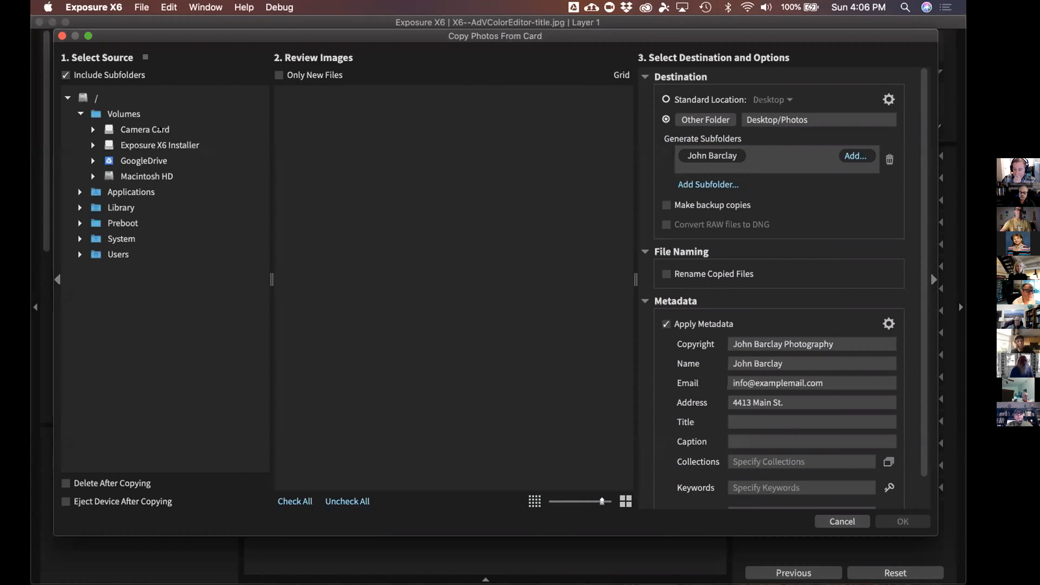
# Select Camera Card under Volumes as the import source
pyautogui.click(161, 130)
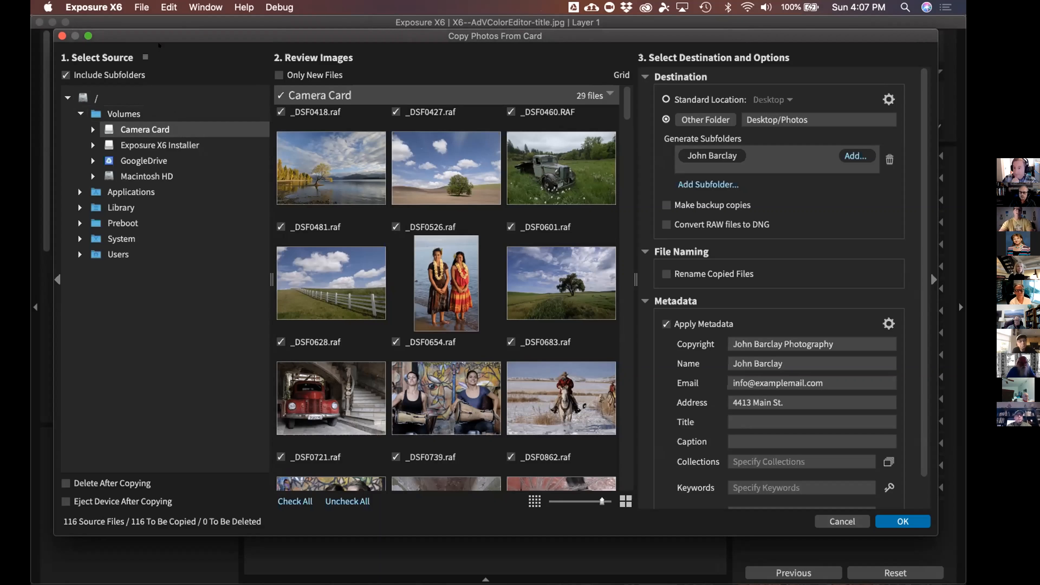
# Nudge the Copy Photos From Card dialog down and collapse its Destination section
pyautogui.moveTo(203, 36)
pyautogui.mouseDown()
pyautogui.moveTo(199, 53)
pyautogui.moveTo(208, 39)
pyautogui.mouseUp()
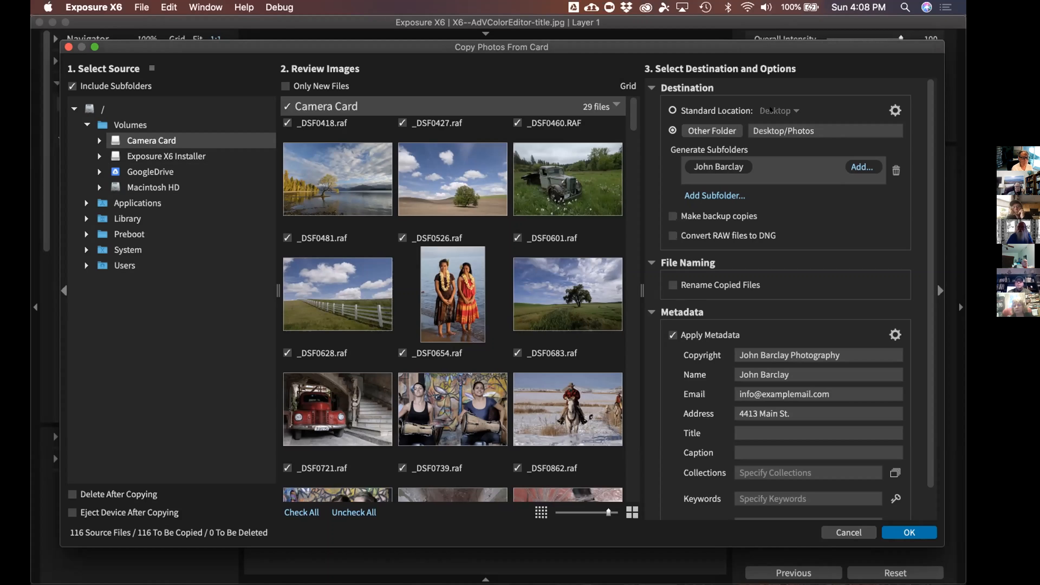
pyautogui.click(687, 88)
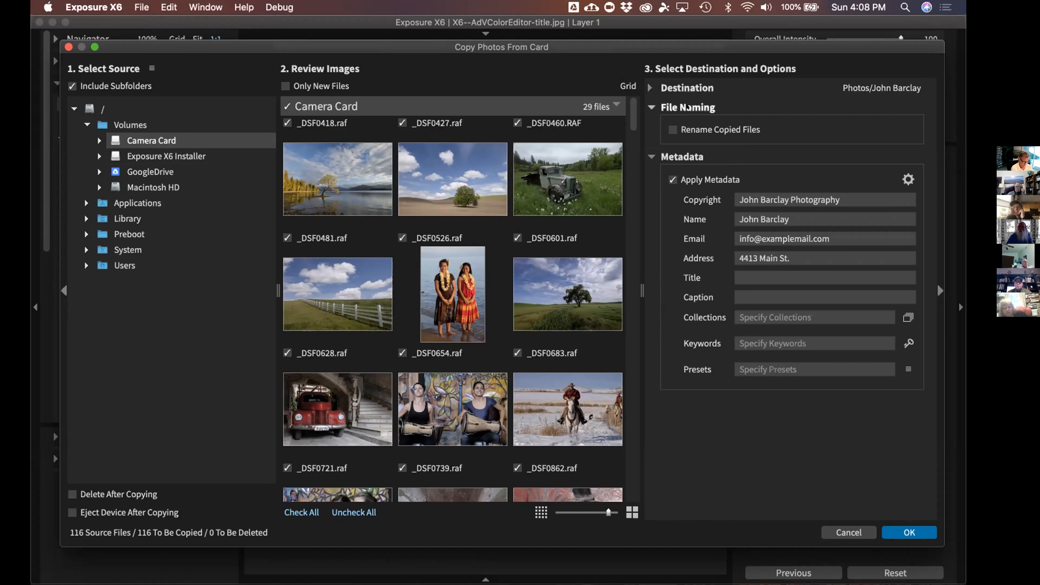
pyautogui.click(688, 88)
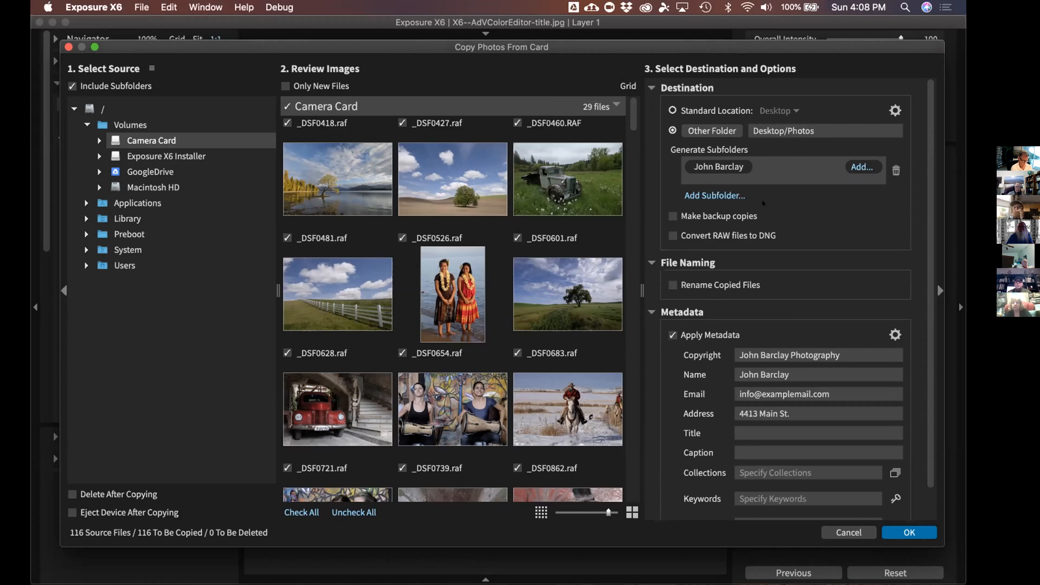
pyautogui.click(691, 88)
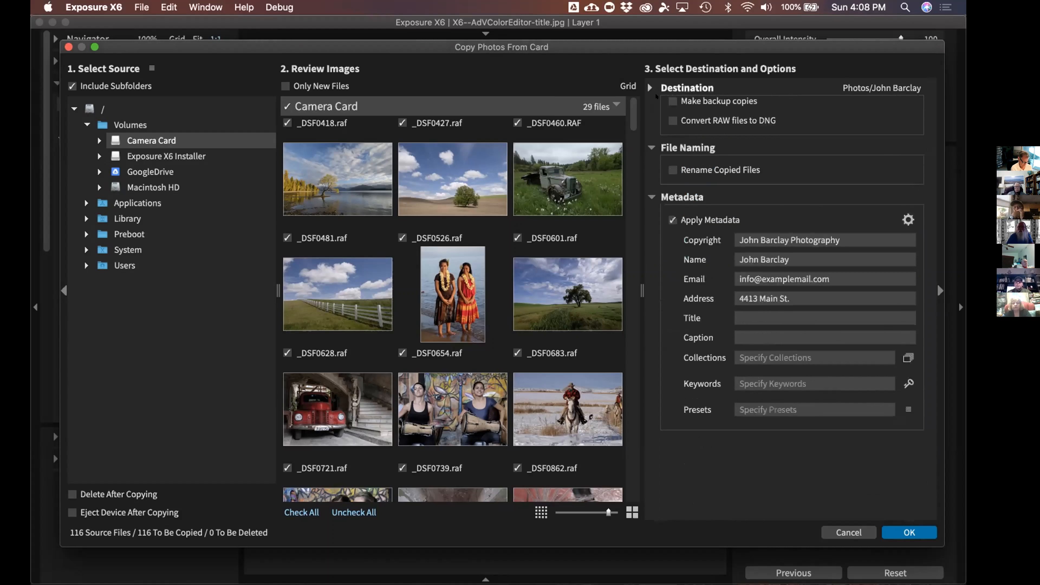
pyautogui.click(672, 129)
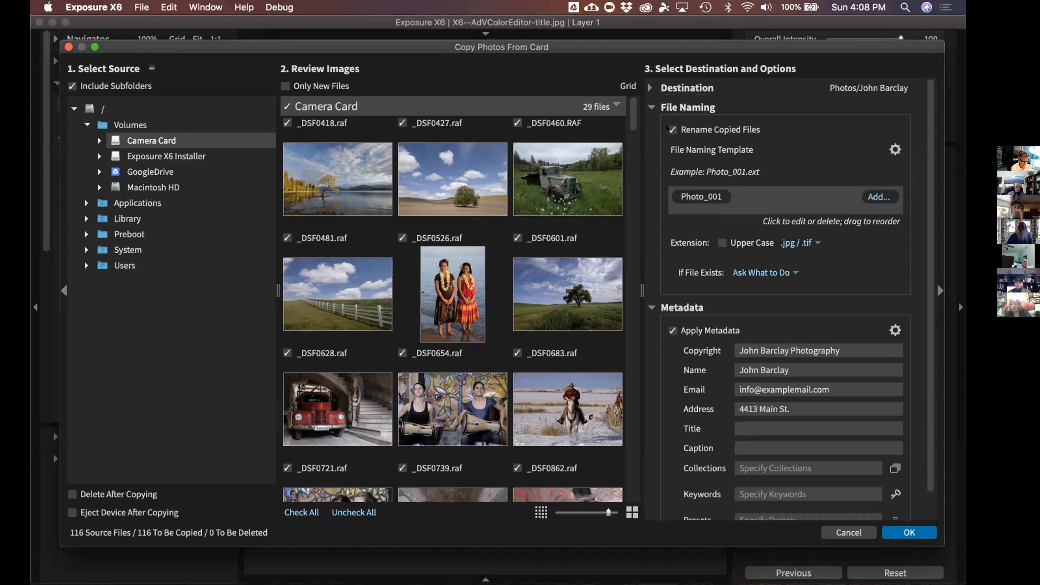
pyautogui.click(672, 129)
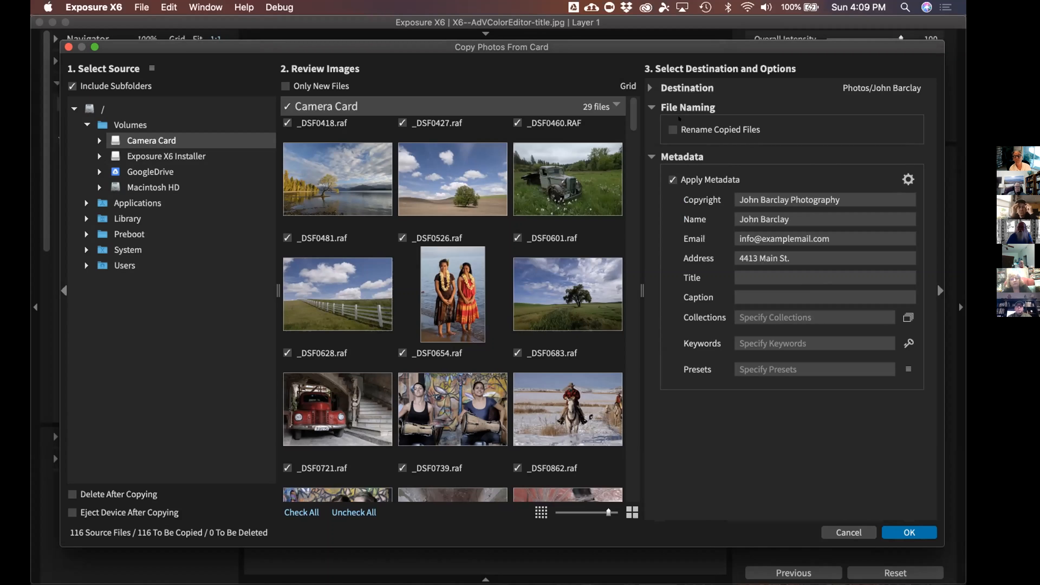
# Re-expand Destination, review the options pane, and cancel the Copy Photos From Card dialog
pyautogui.click(687, 88)
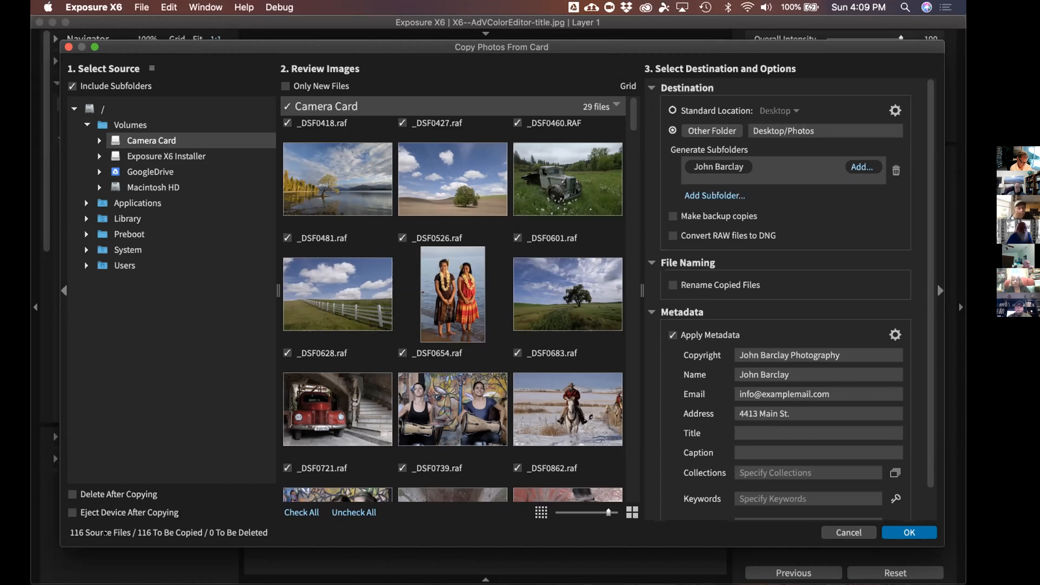
pyautogui.scroll(-2, 479, 376)
pyautogui.scroll(2, 479, 376)
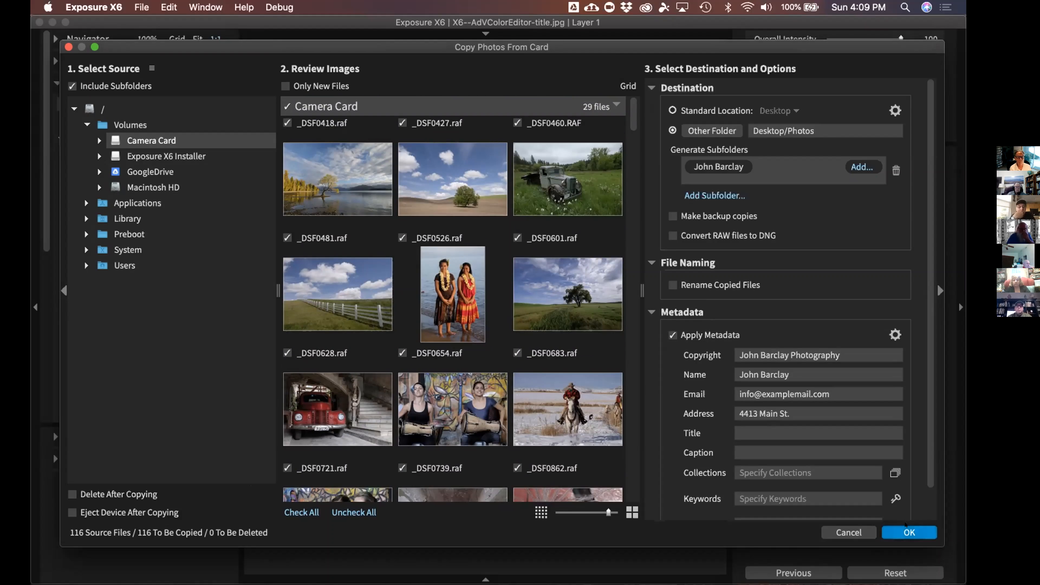
pyautogui.scroll(-2, 860, 503)
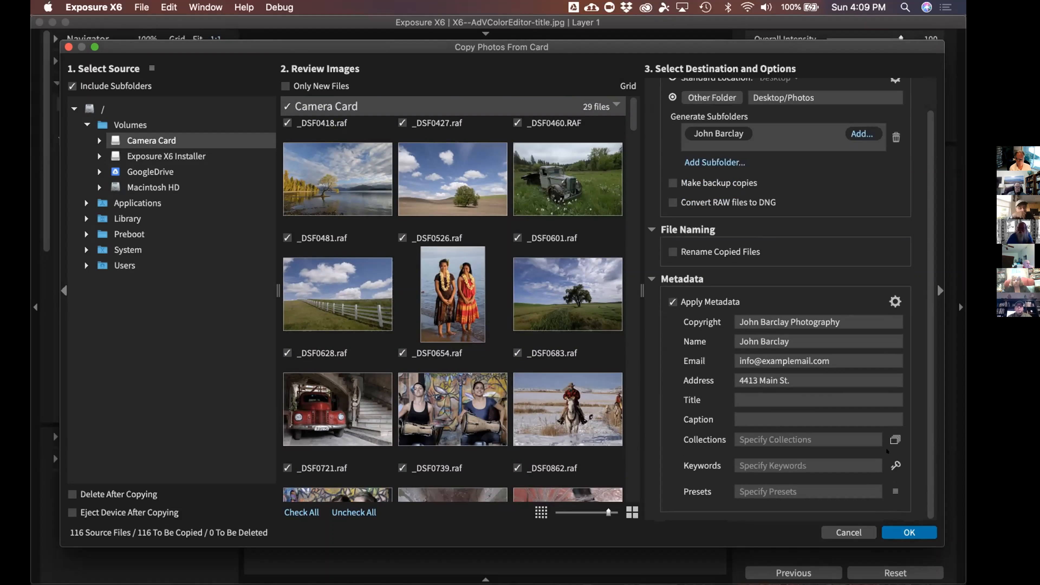
pyautogui.scroll(2, 794, 306)
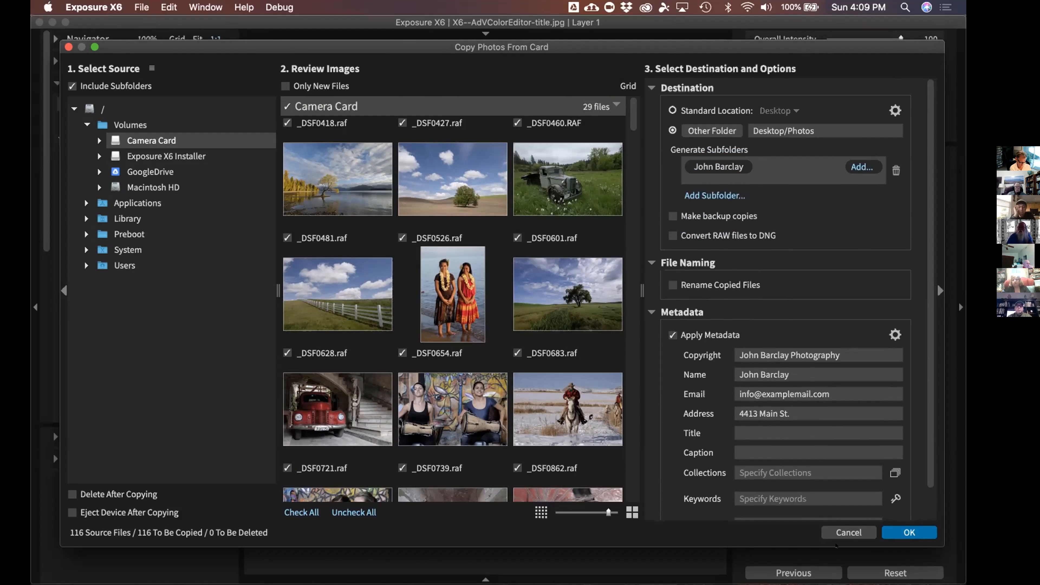
pyautogui.click(849, 532)
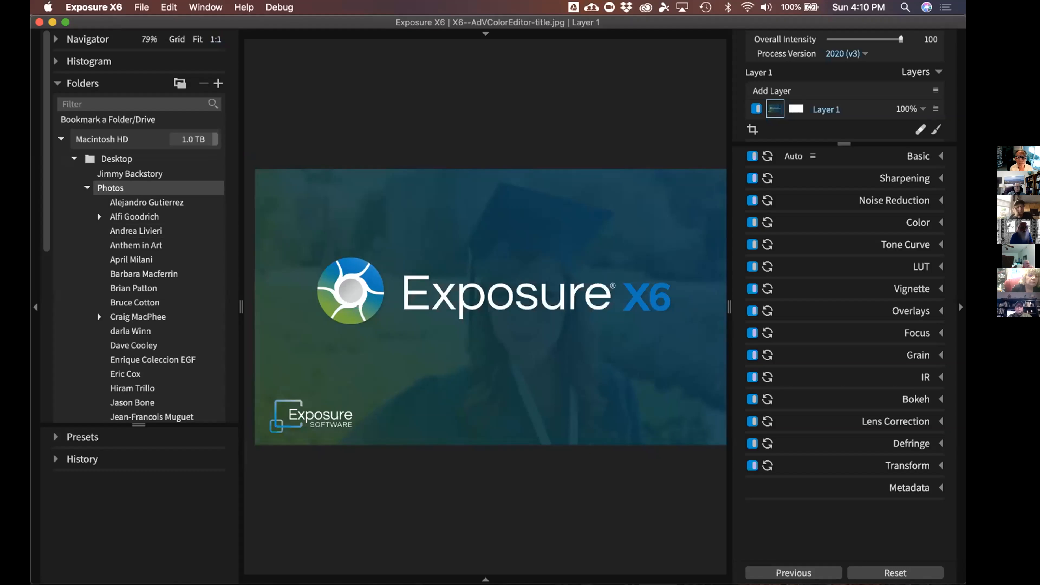
# Switch from Exposure X6 to Finder with Cmd+Tab
pyautogui.press('super+Tab')
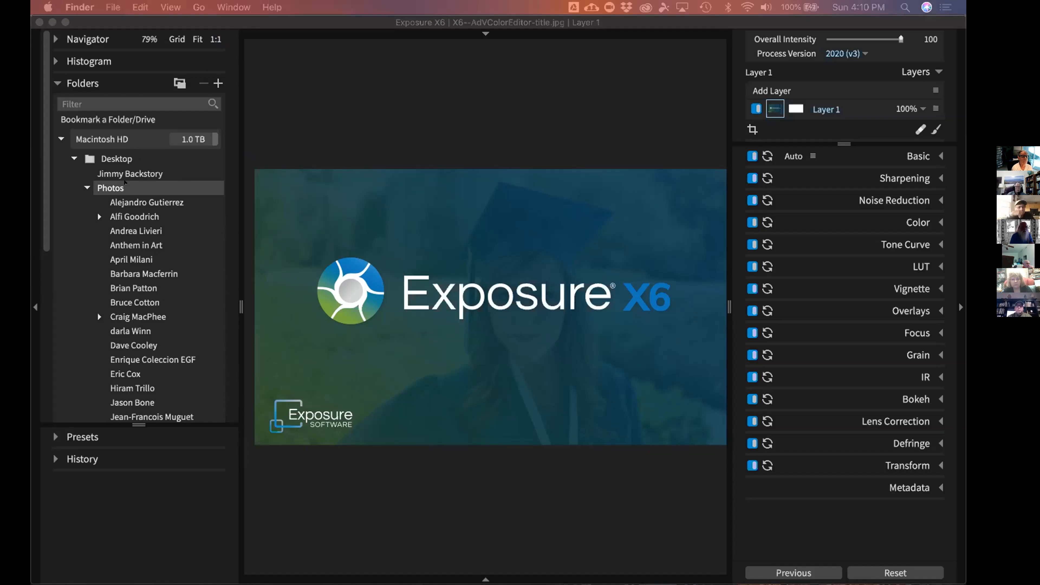
# Bring the Desktop Finder window forward and open Photos and a photographer's folder
pyautogui.scroll(-4, 148, 251)
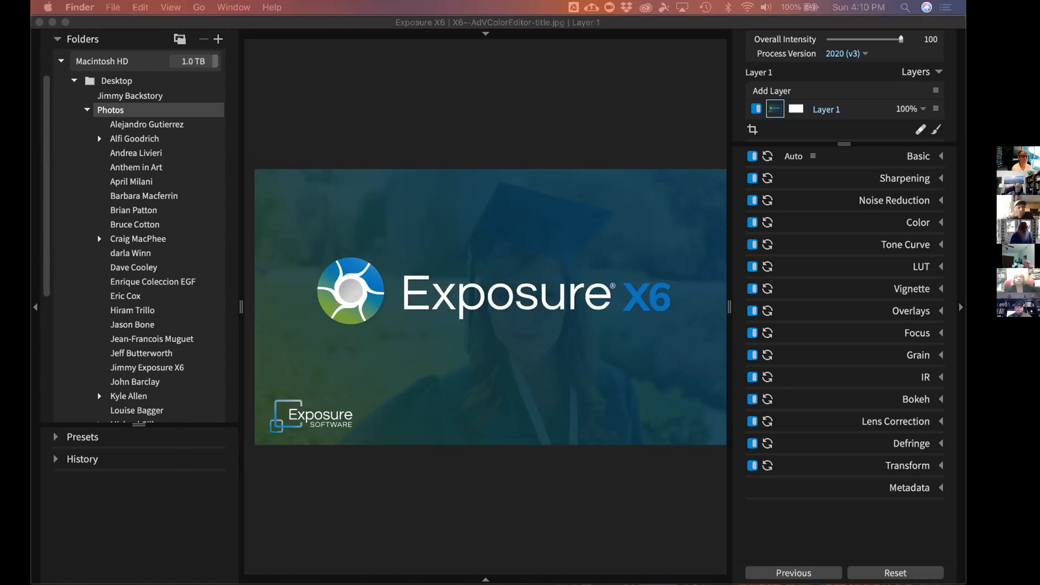
pyautogui.moveTo(33, 454); pyautogui.dragTo(261, 149)
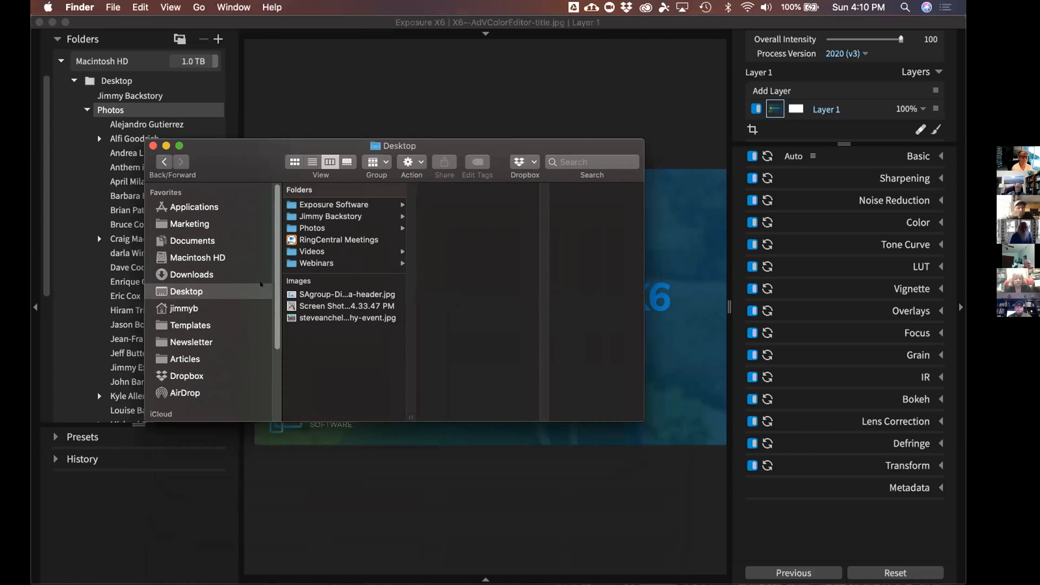
pyautogui.click(345, 223)
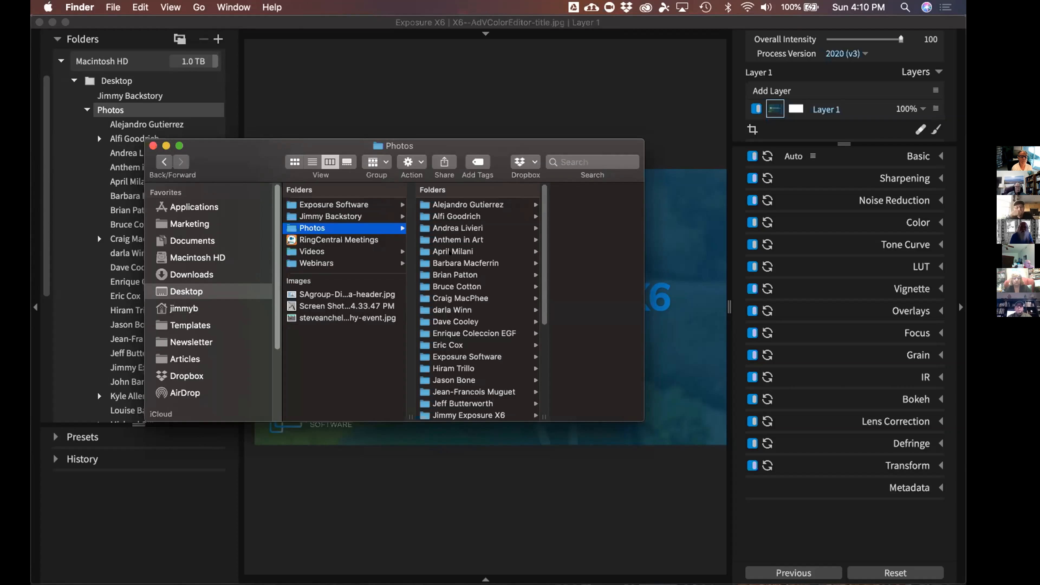
pyautogui.scroll(-1, 439, 295)
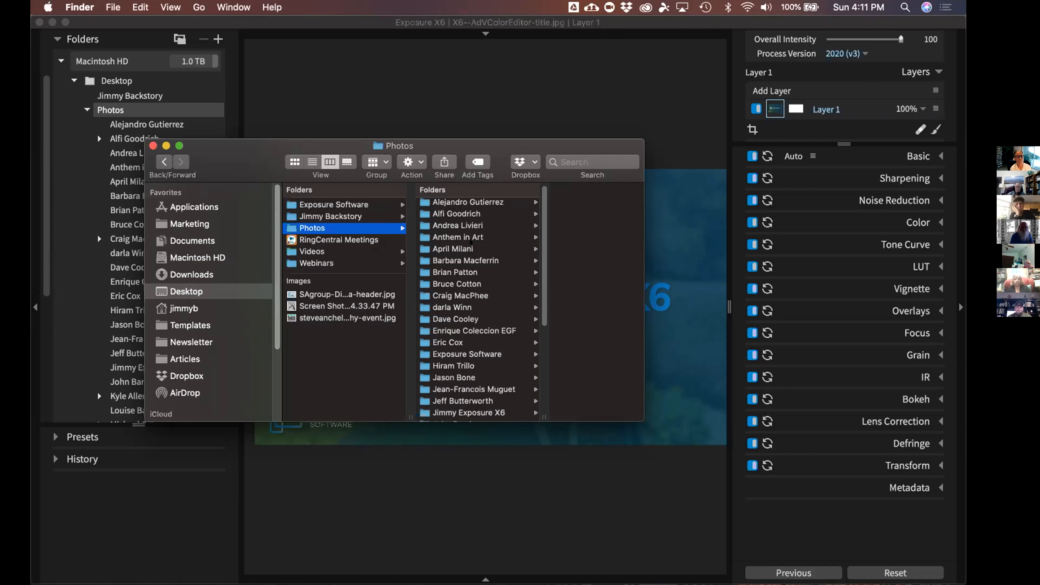
pyautogui.click(478, 225)
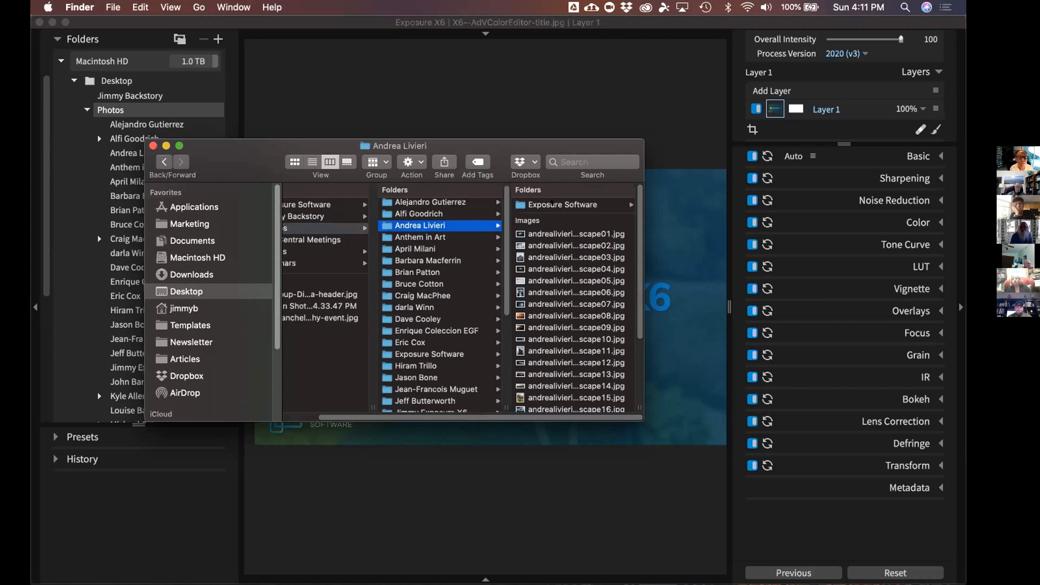
# Open Exposure Software > Exposure X6 to find the settings file, then move the window aside
pyautogui.click(542, 204)
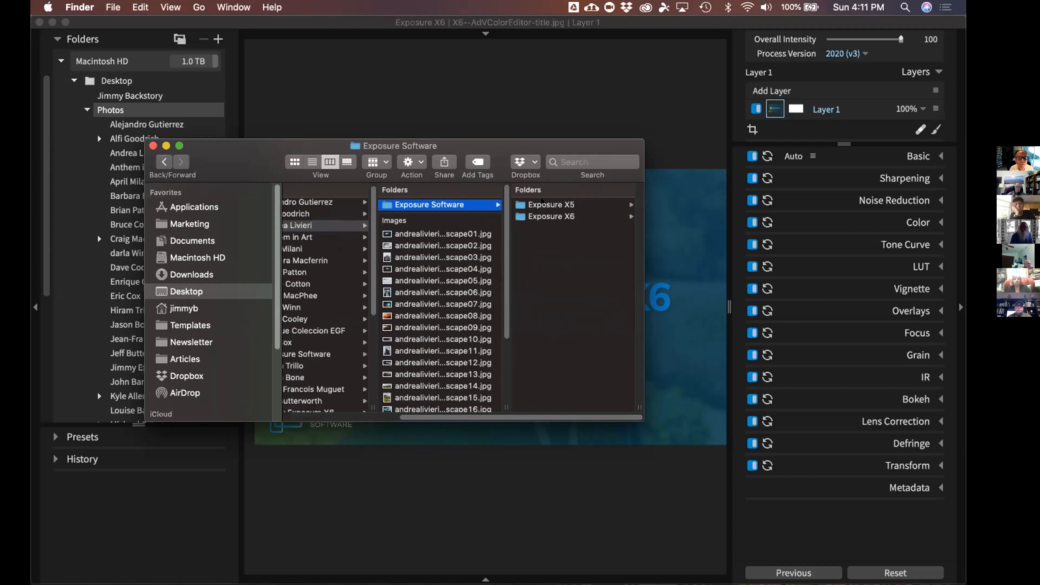
pyautogui.click(563, 215)
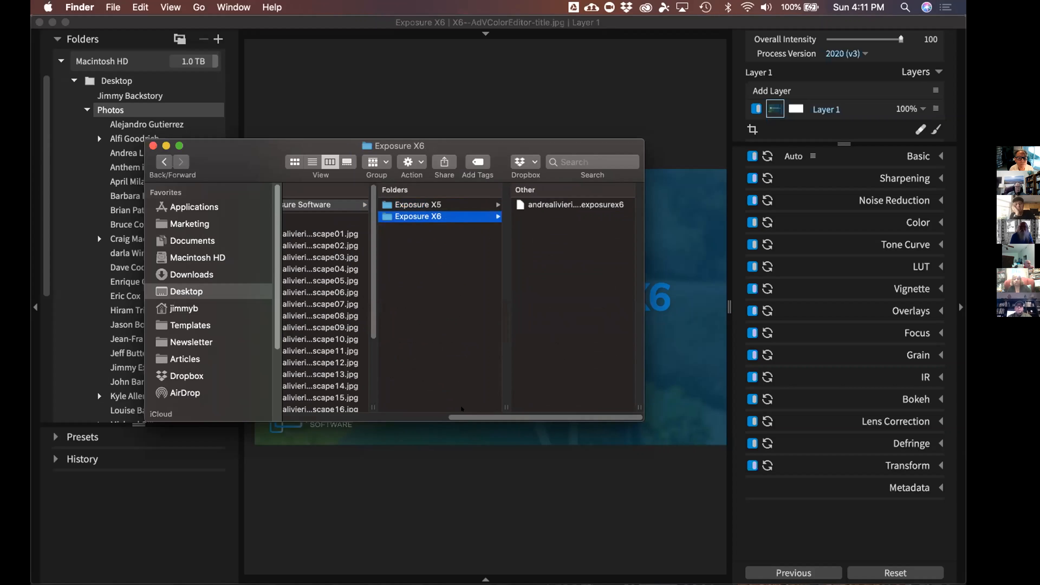
pyautogui.hscroll(-3, 462, 408)
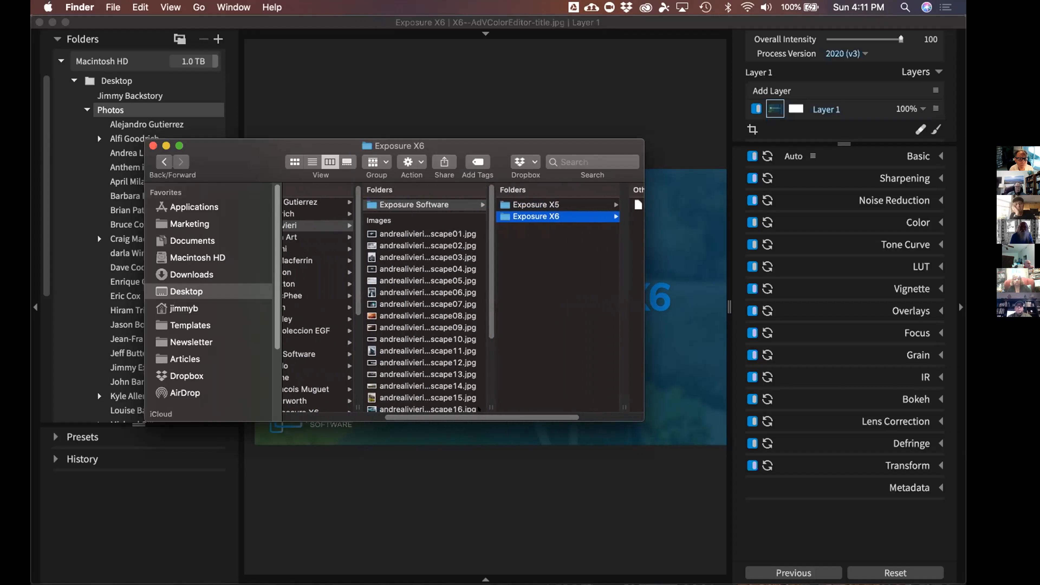
pyautogui.moveTo(230, 160); pyautogui.dragTo(0, 389)
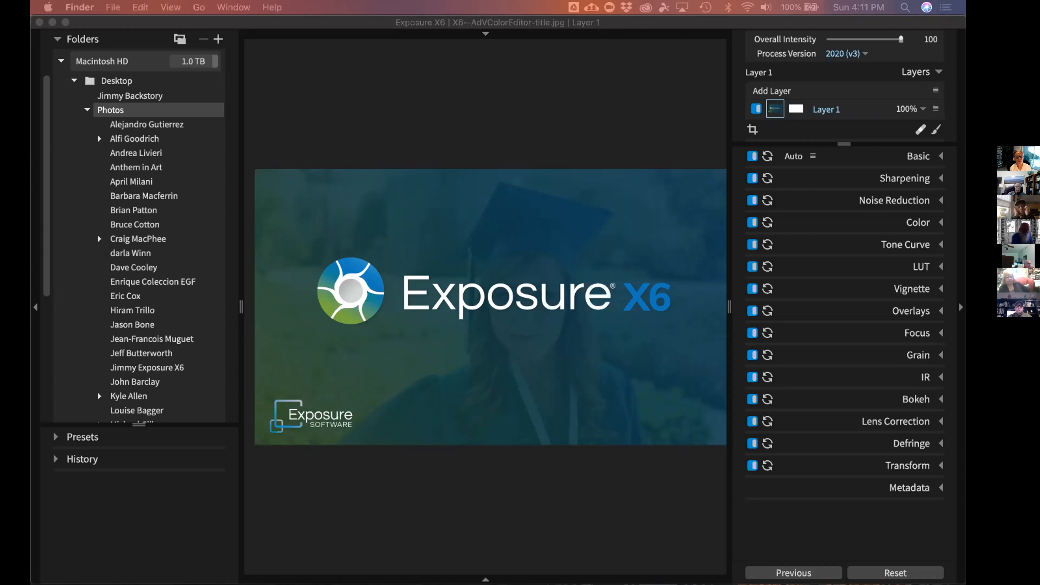
# Return to Exposure X6 and drag the Folders panel divider right to widen it
pyautogui.click(222, 17)
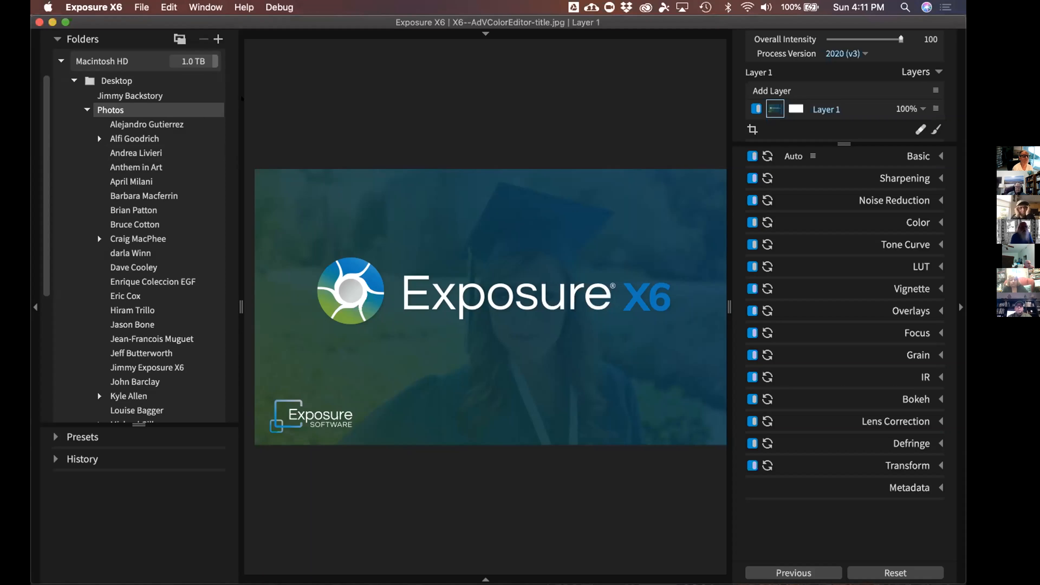
pyautogui.moveTo(242, 98); pyautogui.dragTo(283, 121)
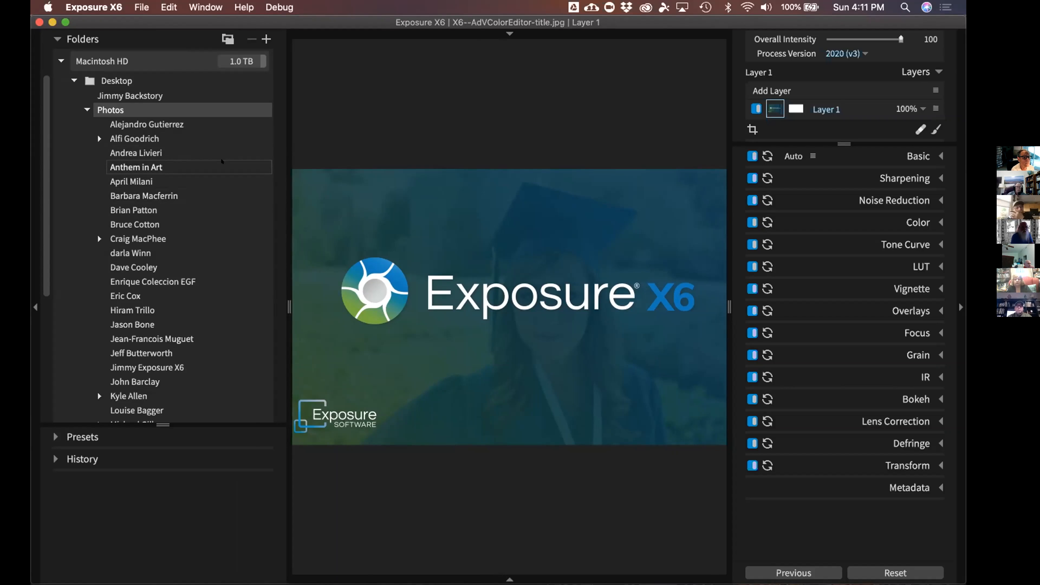
pyautogui.rightClick(225, 204)
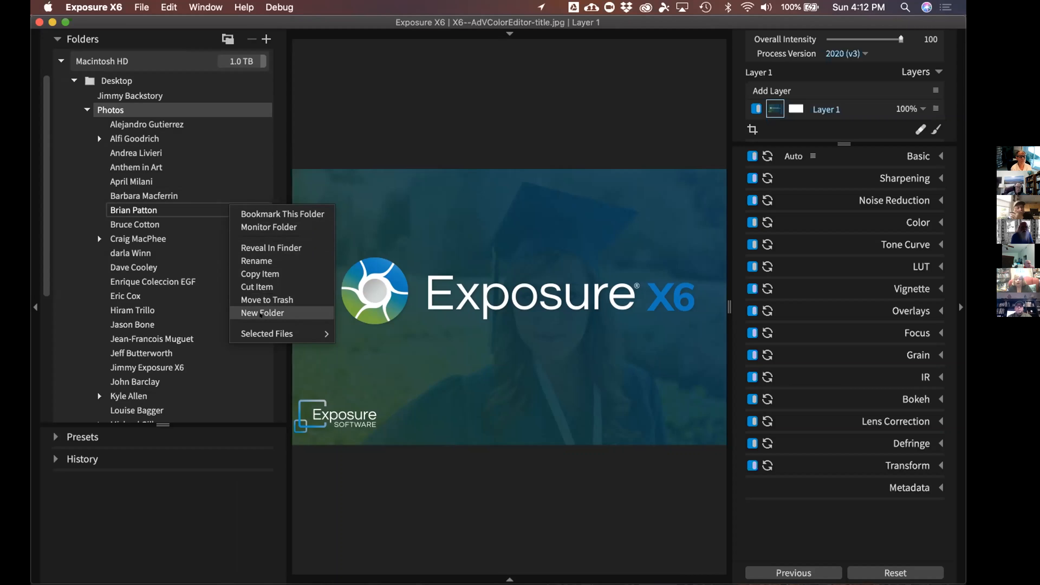
pyautogui.click(260, 109)
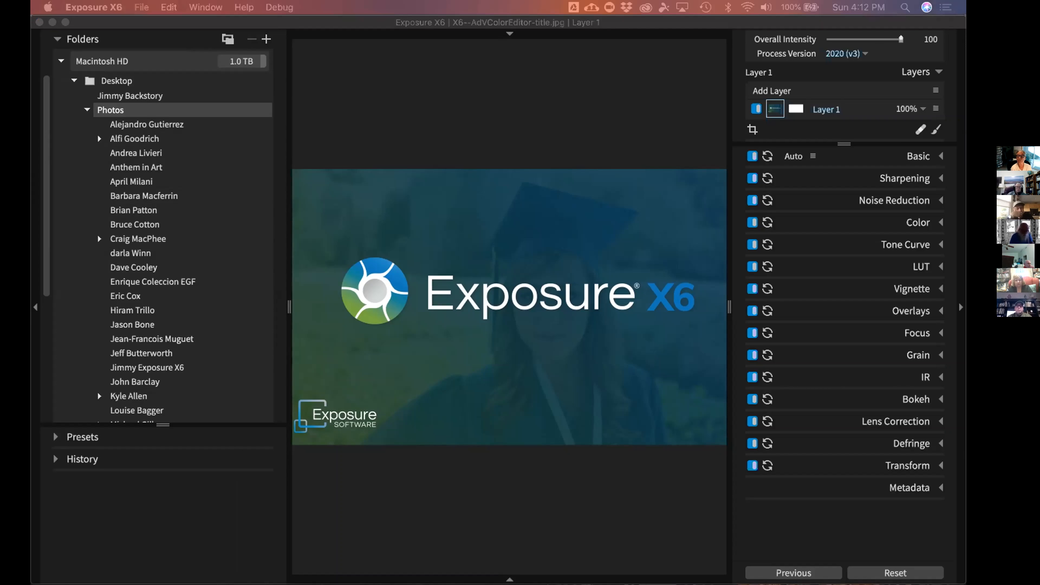
pyautogui.scroll(-2, 55, 338)
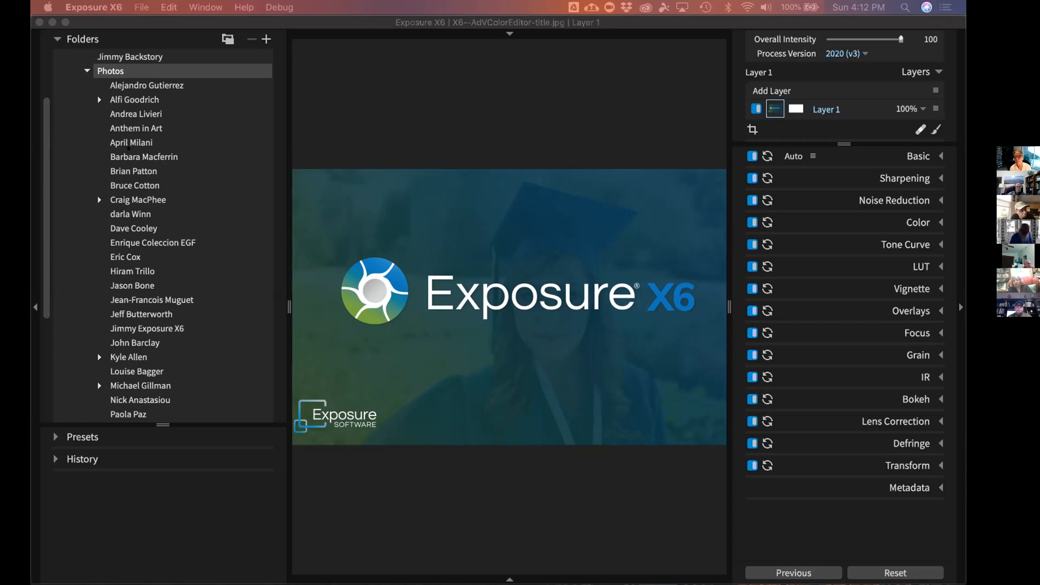
pyautogui.scroll(5, 82, 135)
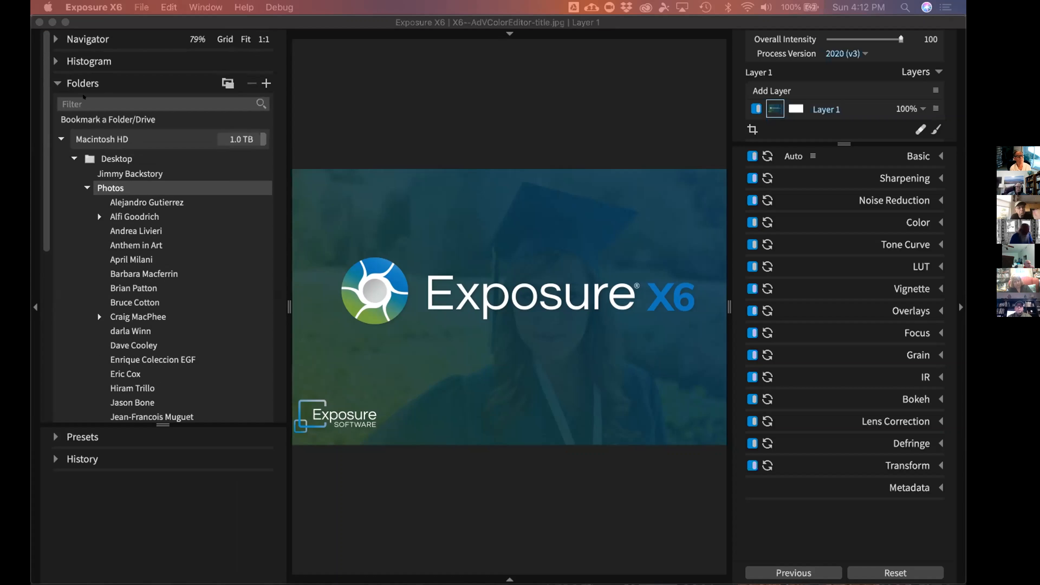
# Collapse the Desktop and Pictures folders and expand the Collections list
pyautogui.click(73, 158)
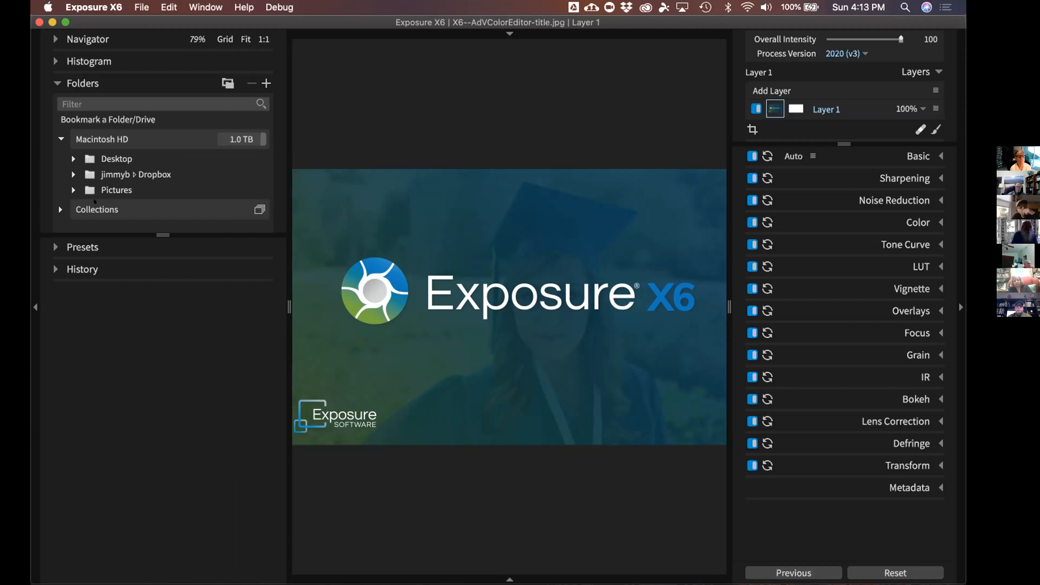
pyautogui.click(66, 184)
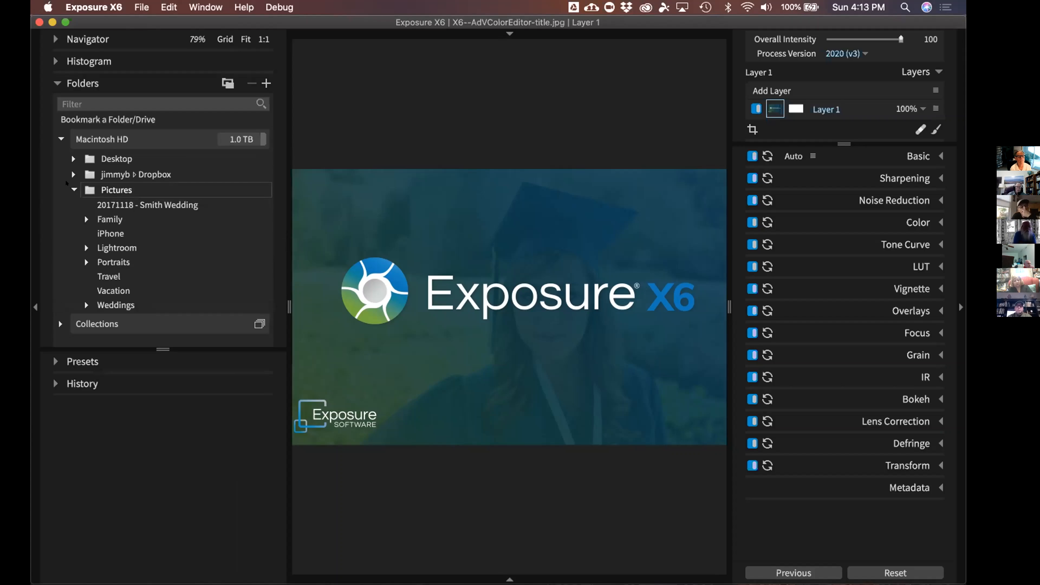
pyautogui.click(66, 182)
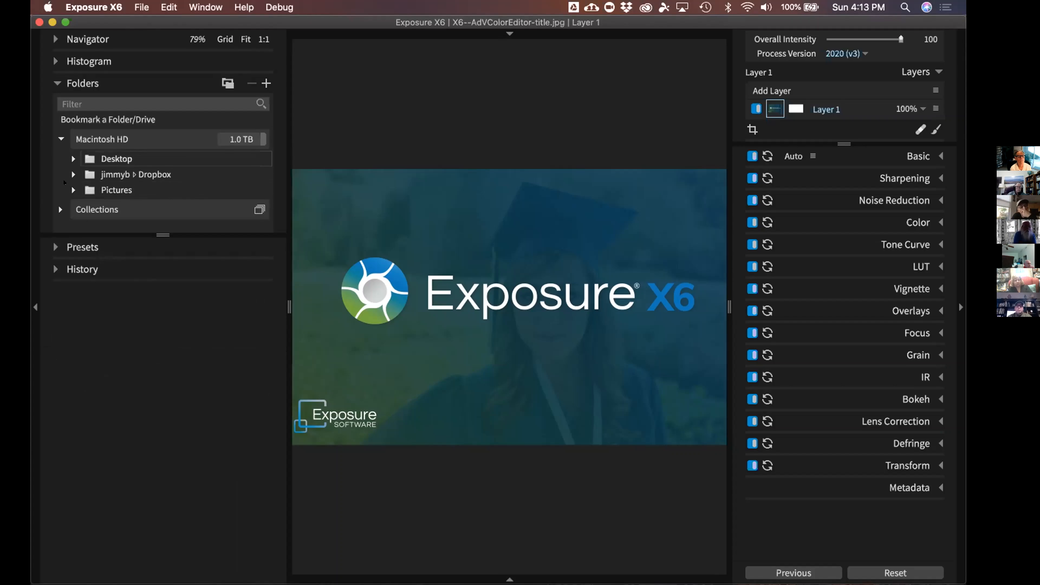
pyautogui.click(58, 206)
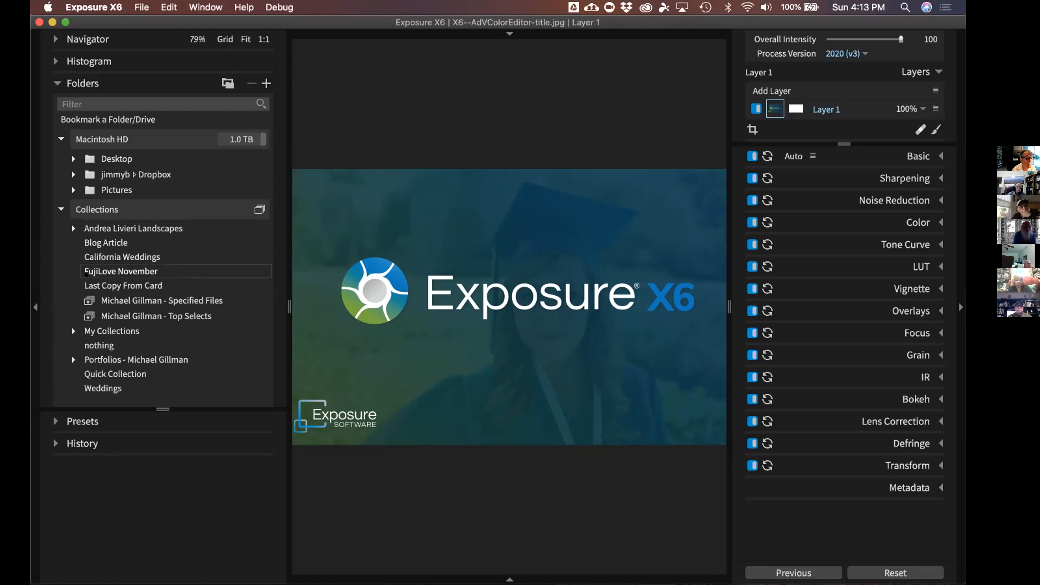
# Open landscapes > Summer > Water to show its 10 images, then fold Collections away
pyautogui.click(124, 225)
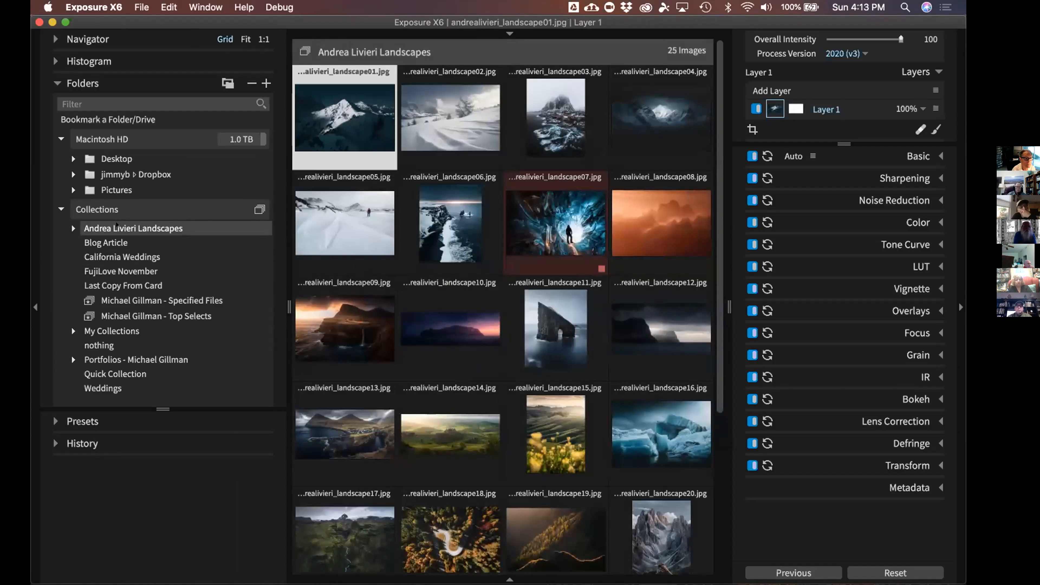
pyautogui.click(73, 229)
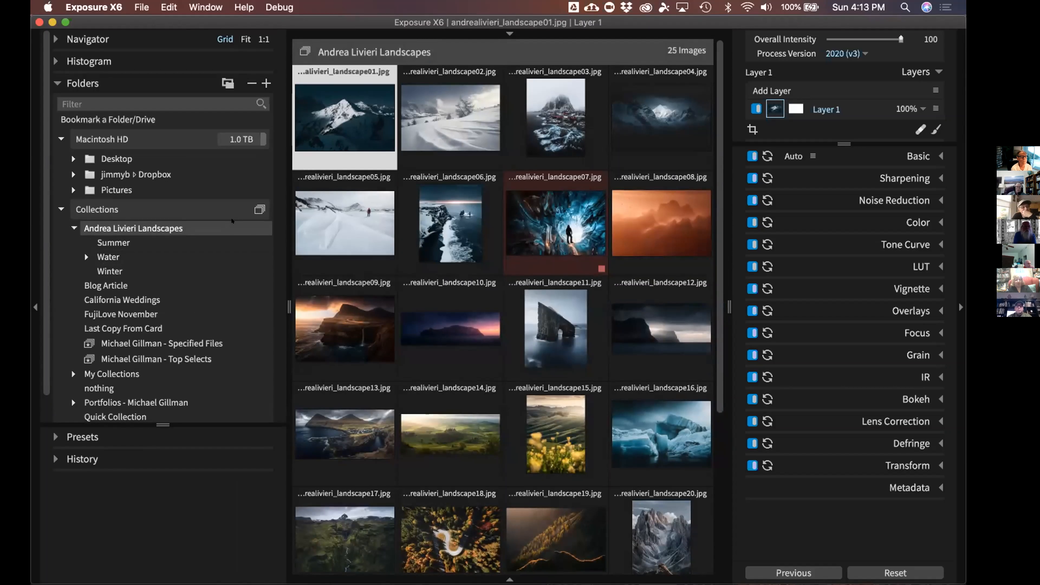
pyautogui.click(127, 243)
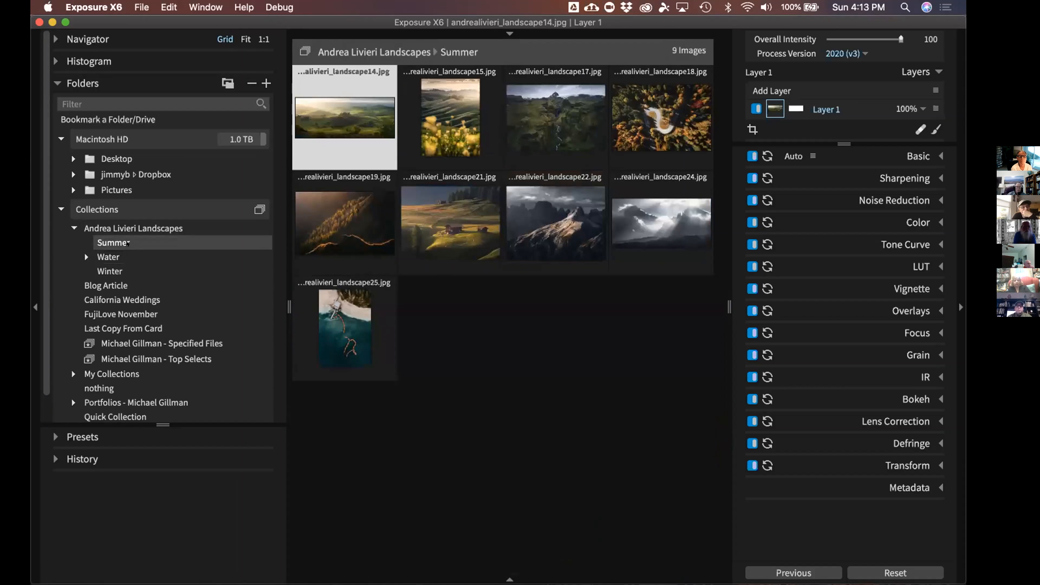
pyautogui.click(97, 256)
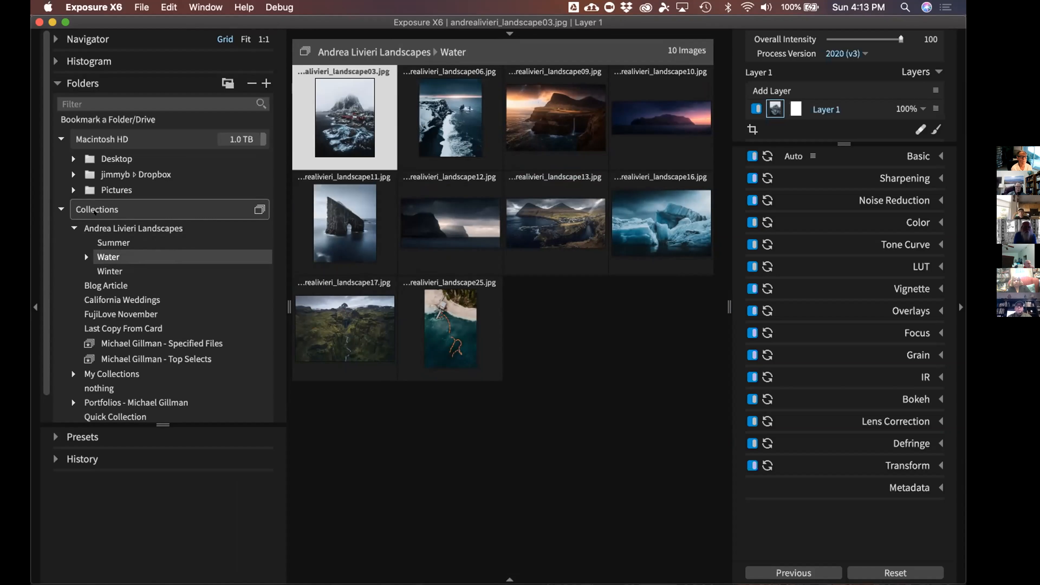
pyautogui.scroll(-2, 83, 223)
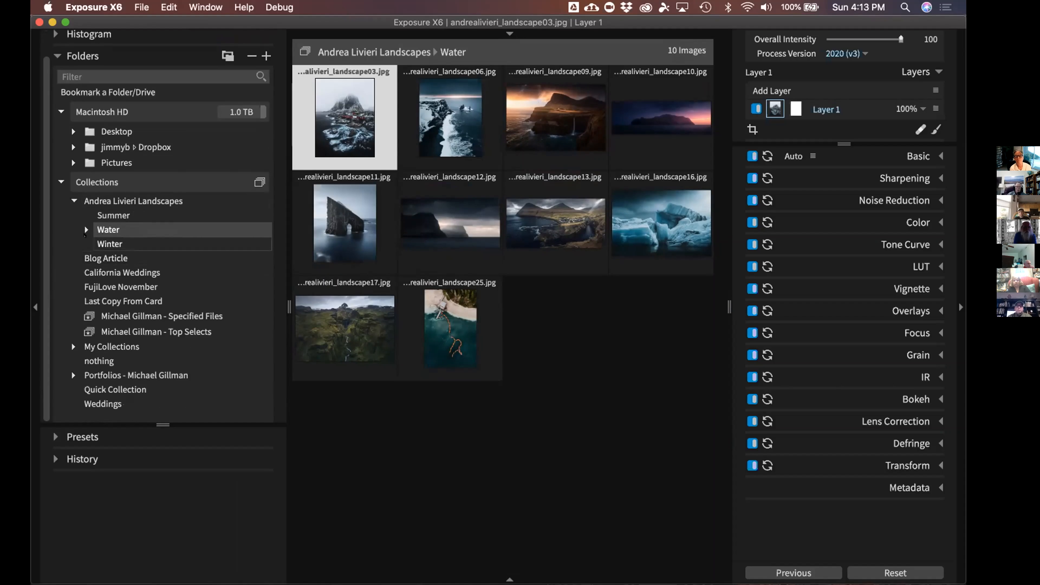
pyautogui.click(84, 226)
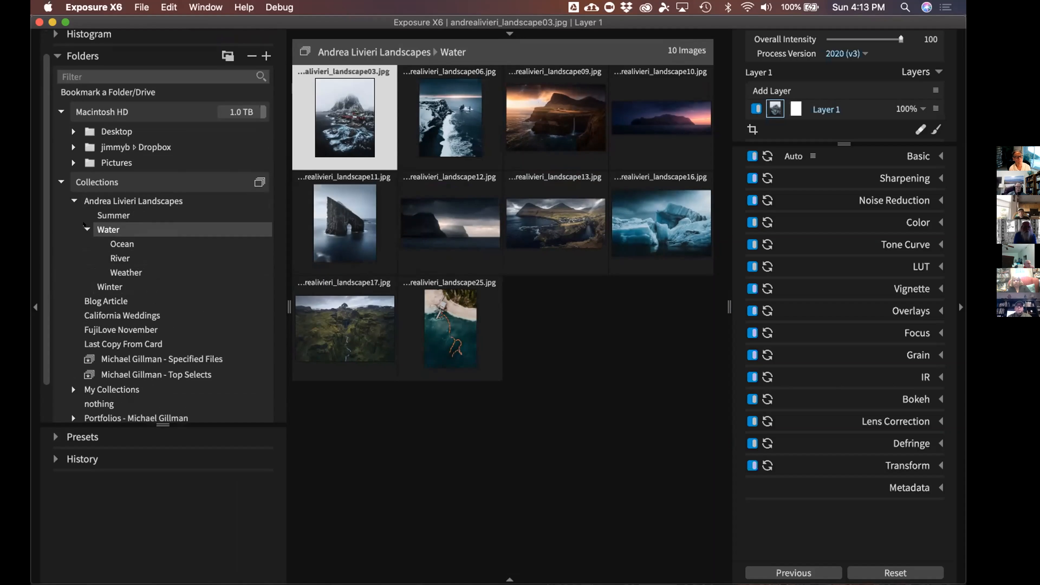
pyautogui.click(84, 226)
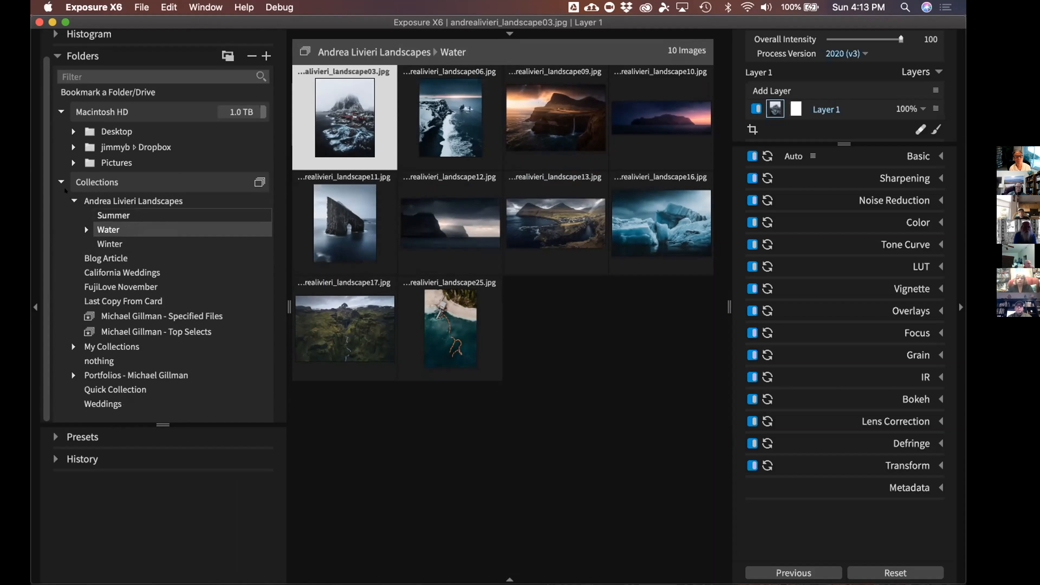
pyautogui.click(117, 180)
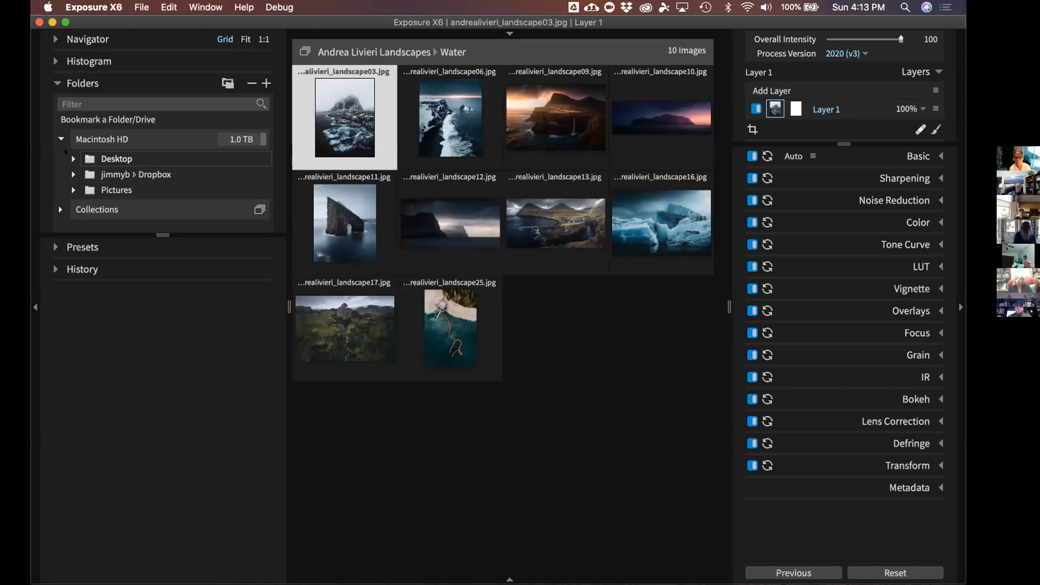
# Expand Desktop > Photos and browse photographers' NEF wedding and portrait folders
pyautogui.doubleClick(150, 158)
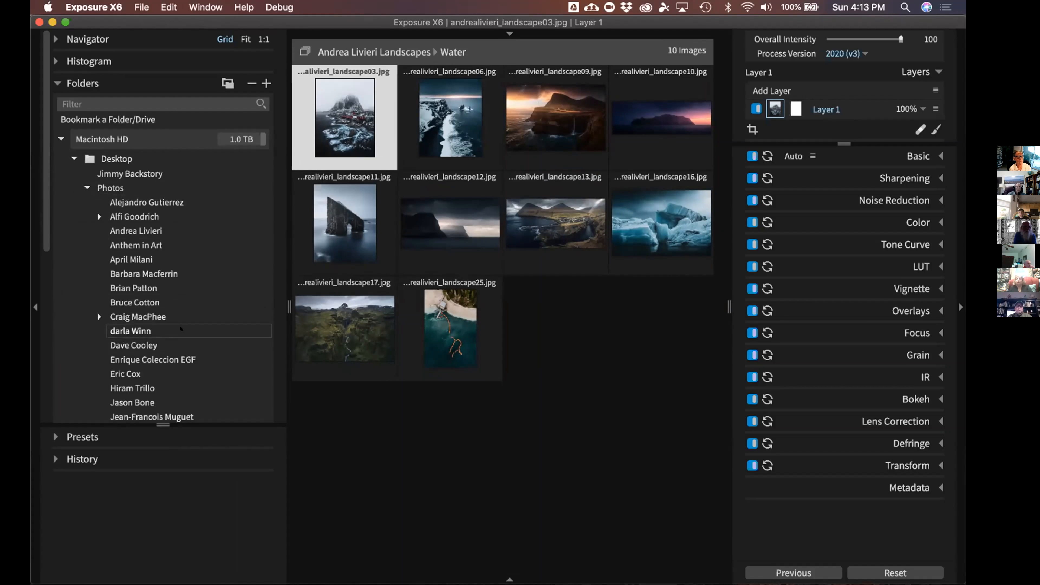
pyautogui.scroll(-2, 172, 266)
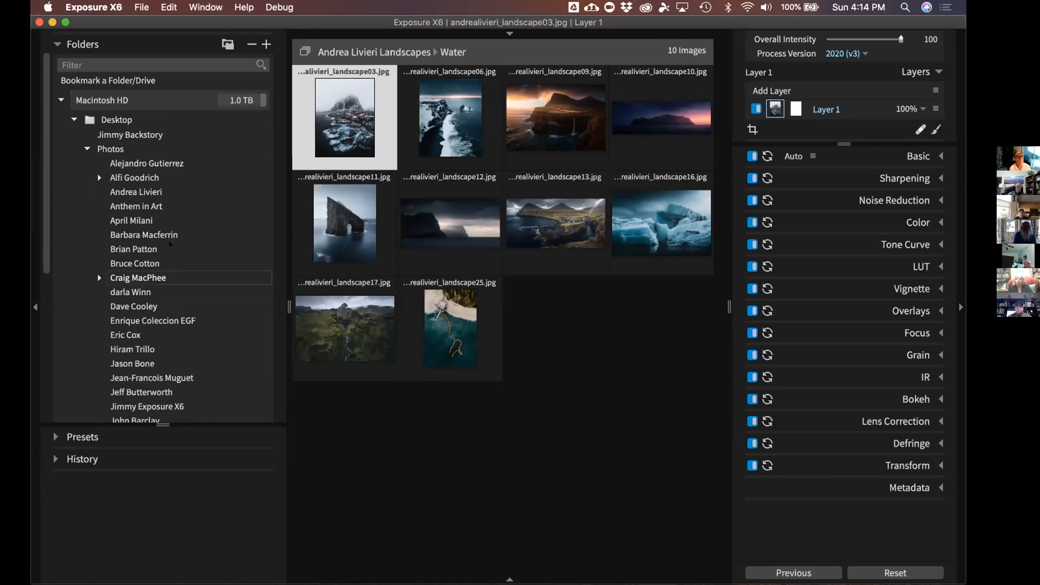
pyautogui.scroll(-4, 169, 243)
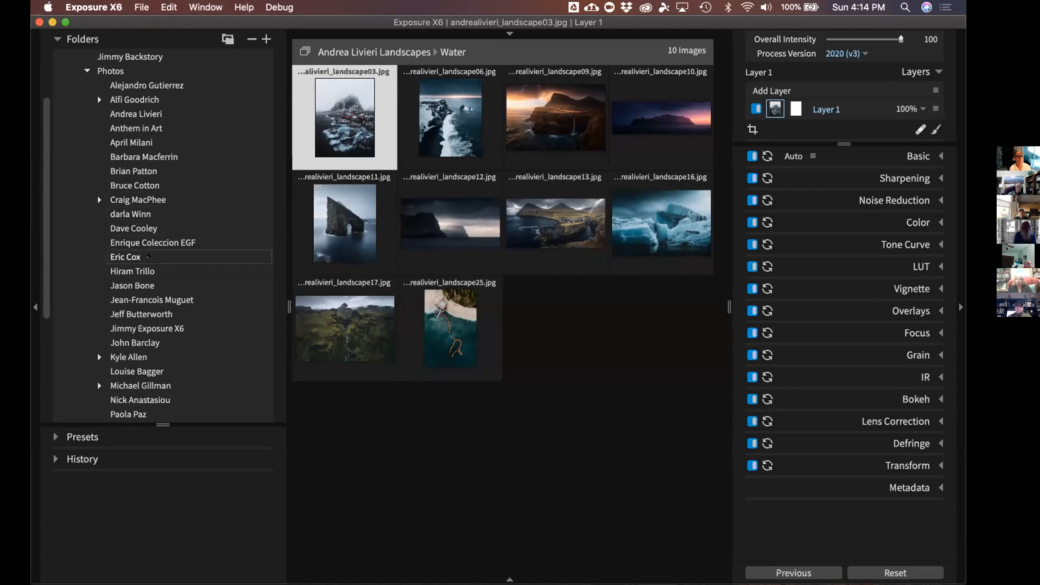
pyautogui.click(149, 258)
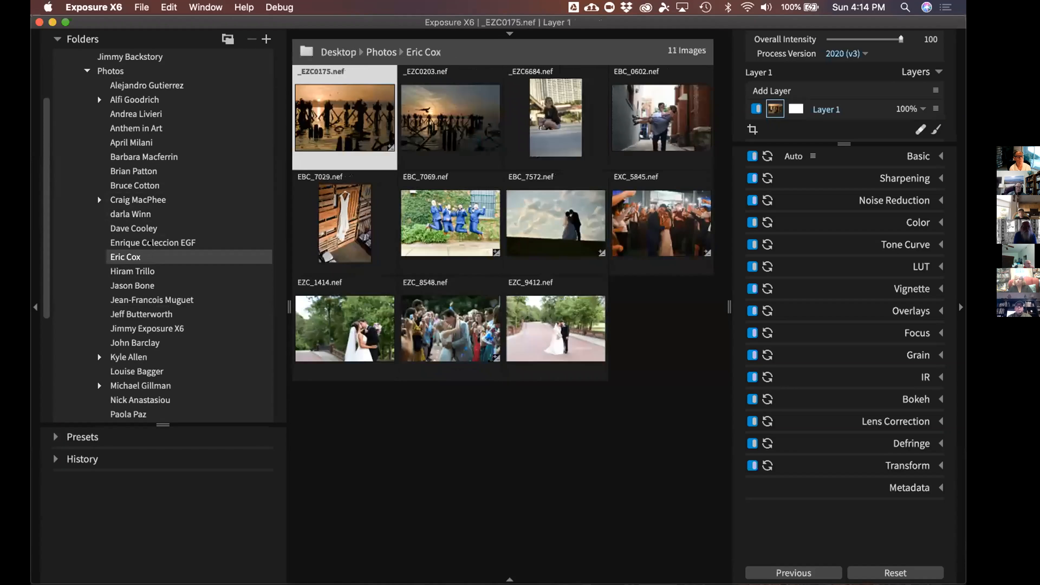
pyautogui.scroll(-5, 156, 262)
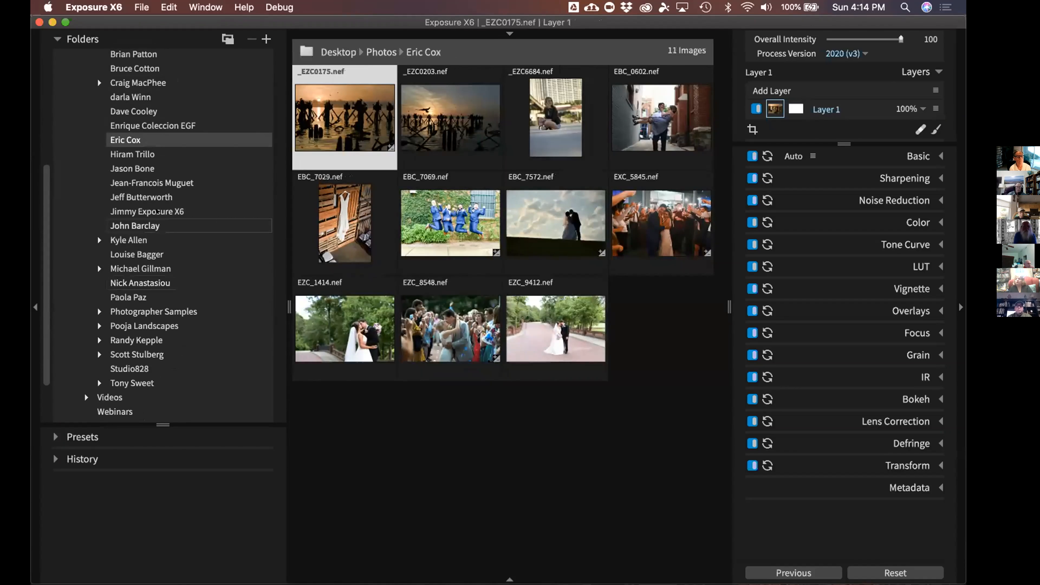
pyautogui.click(148, 169)
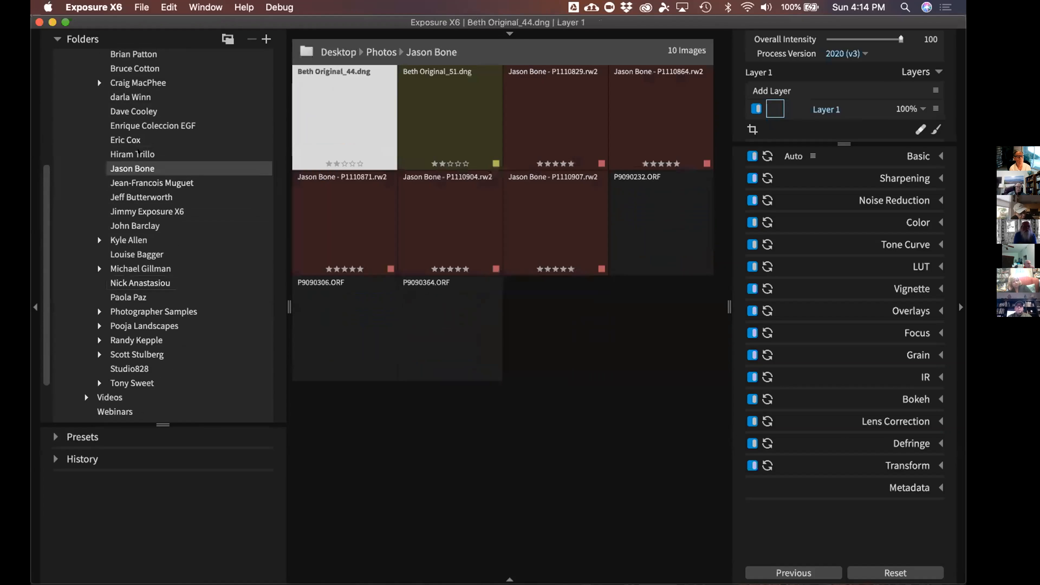
# Browse the street photography and before-and-after night folders, ending on another photographer's folder
pyautogui.scroll(2, 139, 150)
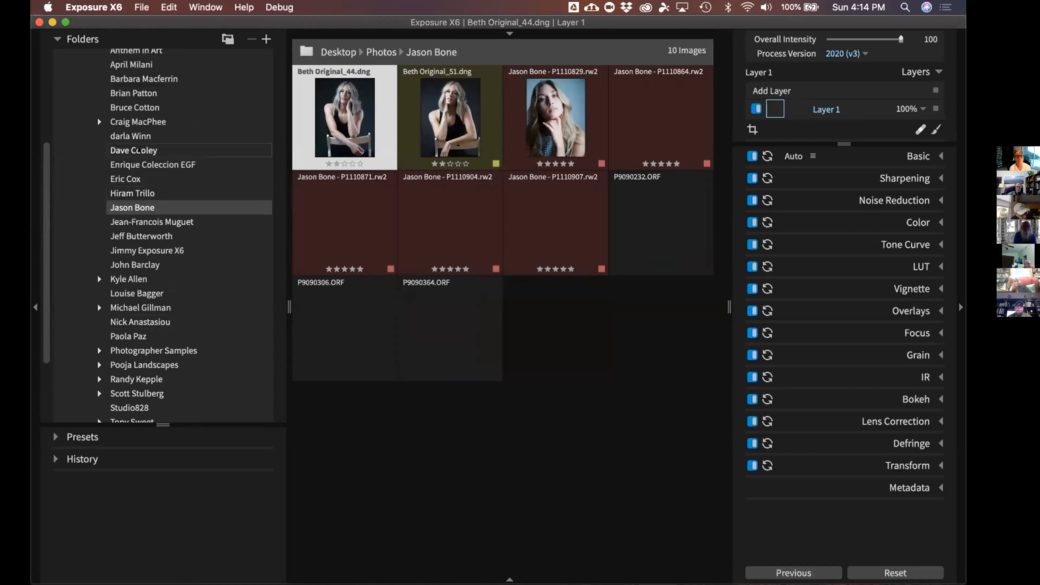
pyautogui.click(146, 106)
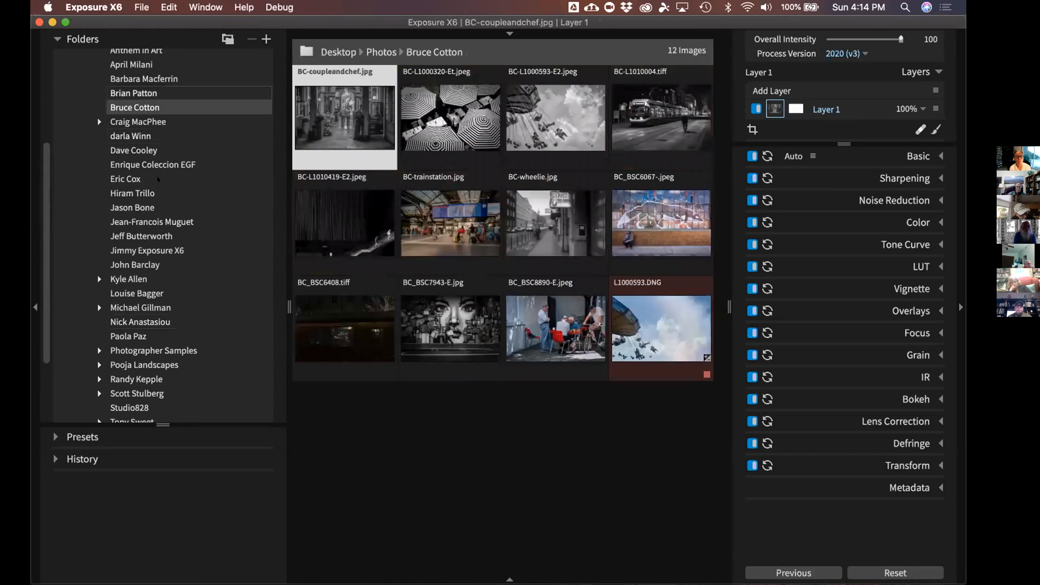
pyautogui.scroll(2, 146, 110)
pyautogui.click(146, 131)
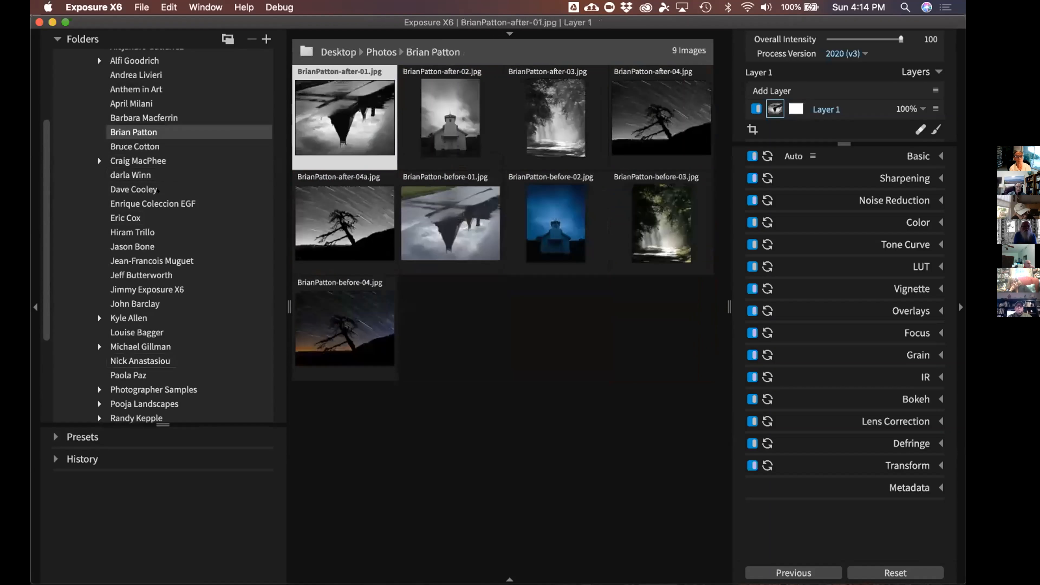
pyautogui.scroll(-2, 160, 242)
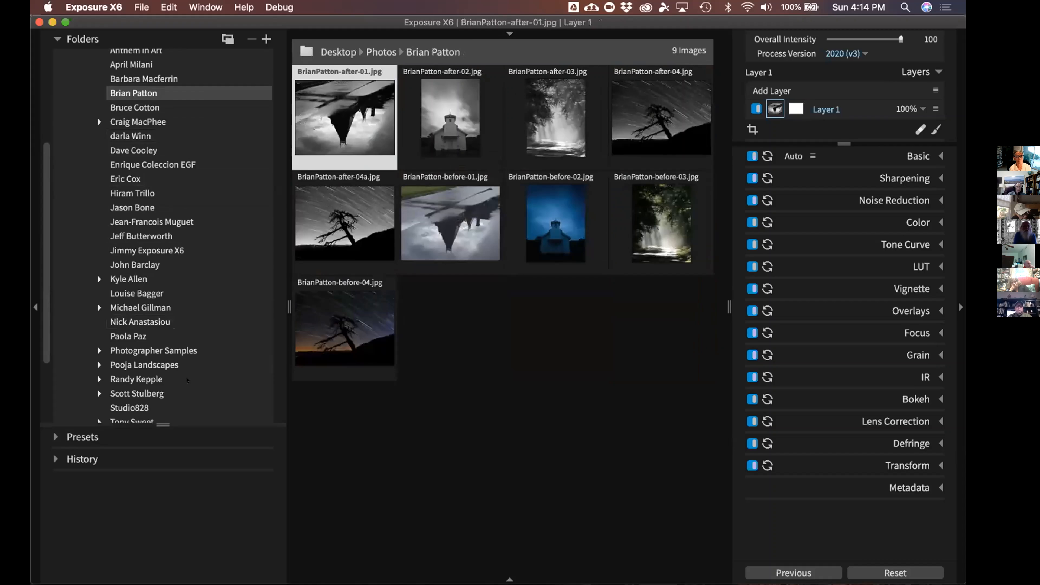
pyautogui.scroll(4, 179, 316)
pyautogui.scroll(4, 179, 315)
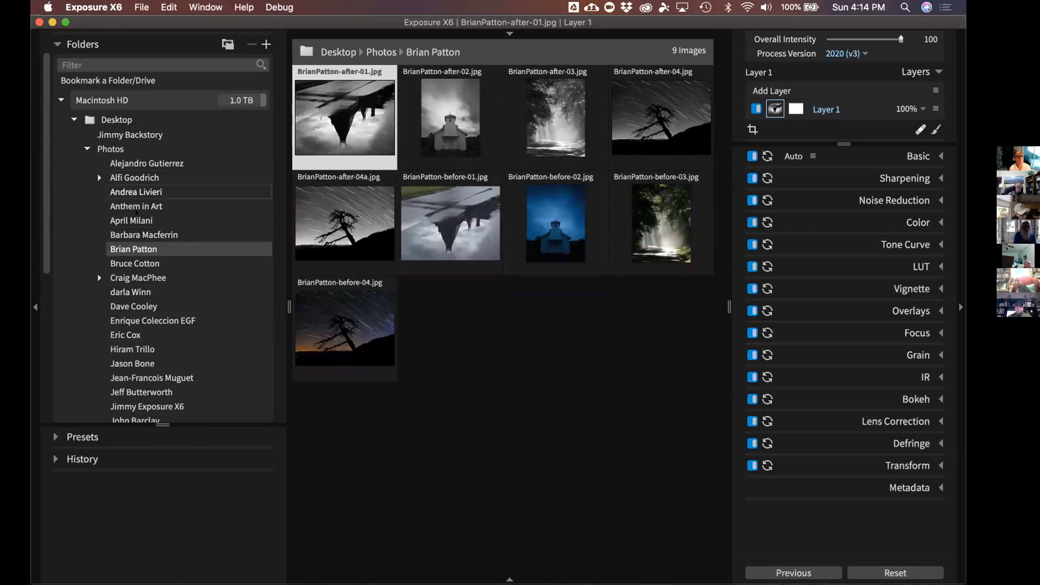
pyautogui.scroll(-2, 125, 327)
pyautogui.click(172, 295)
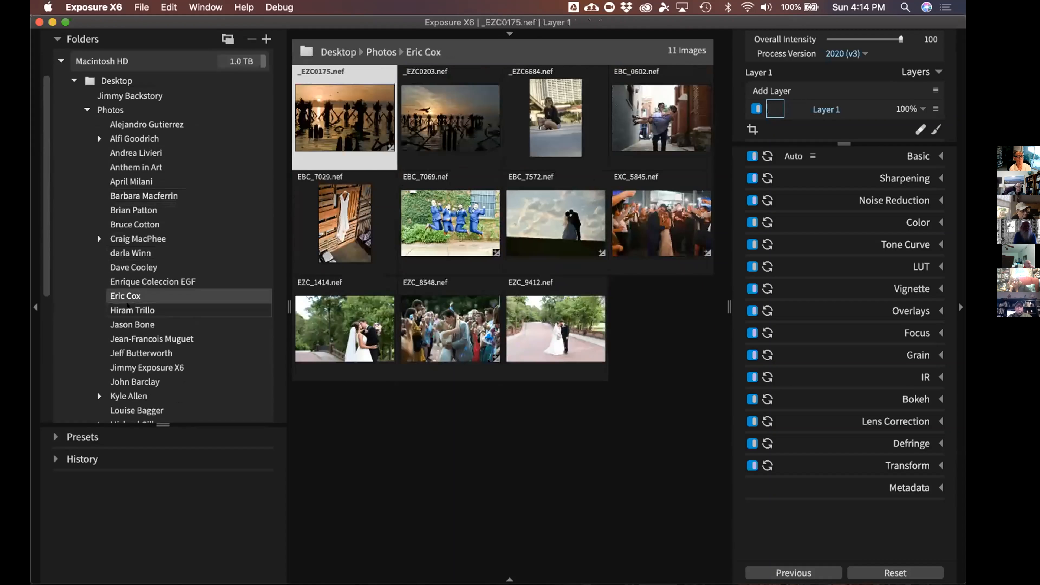
pyautogui.click(198, 316)
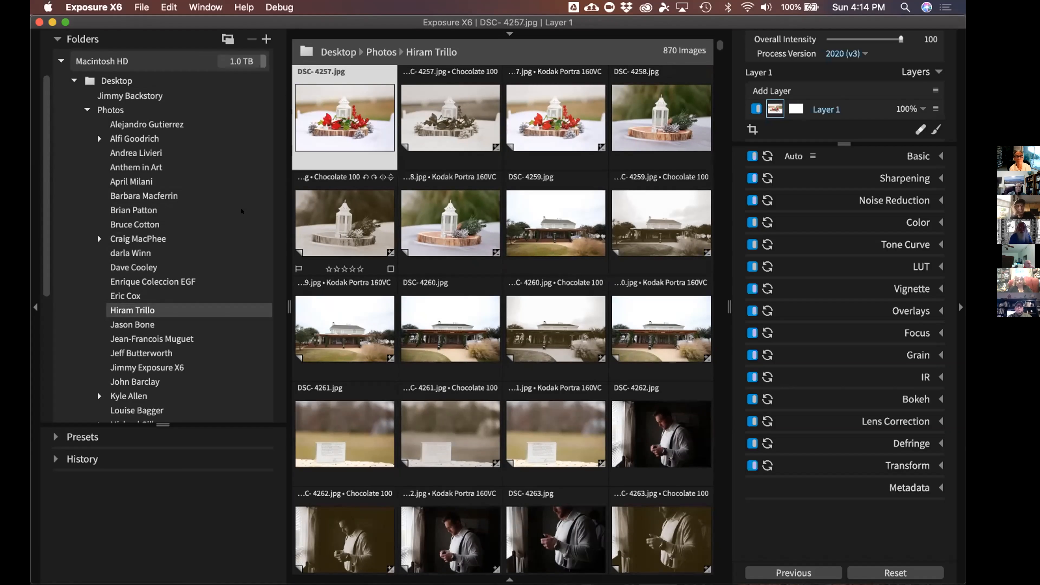
pyautogui.moveTo(289, 202); pyautogui.dragTo(183, 203)
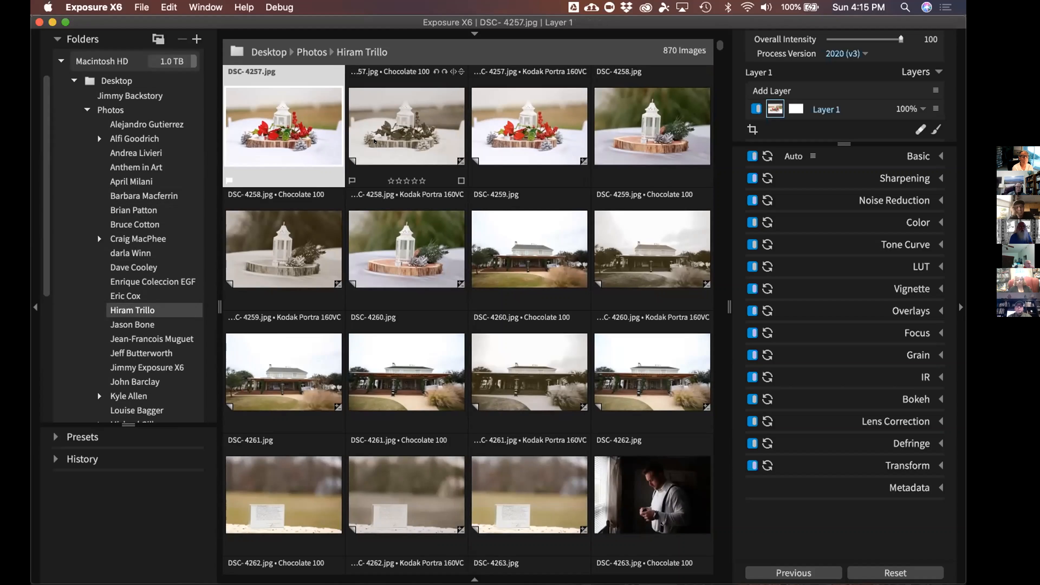
# Flag DSC-4257's Kodak Portra 160VC copy as a pick and reject DSC-4258
pyautogui.click(374, 148)
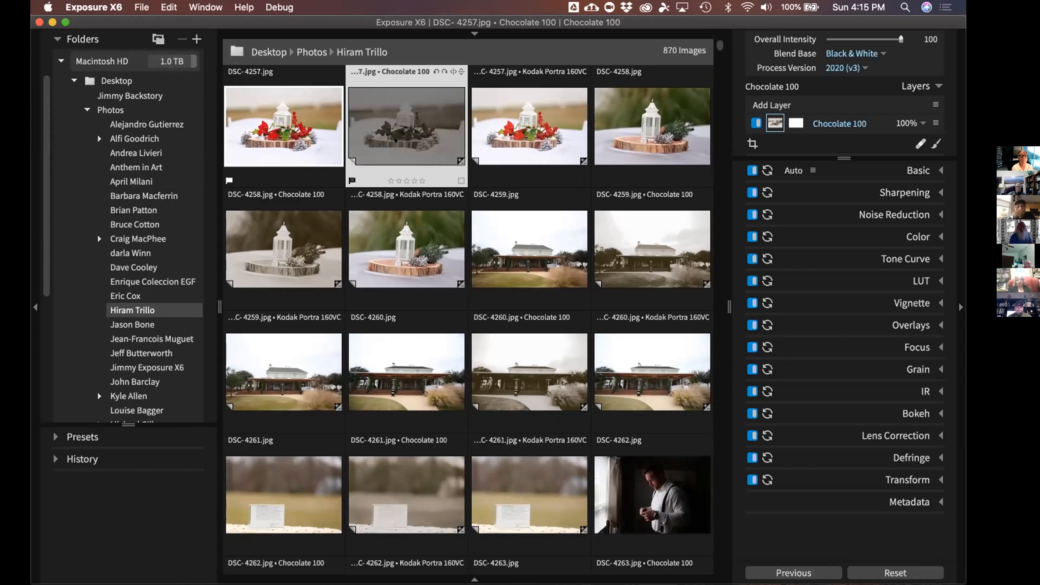
pyautogui.click(501, 139)
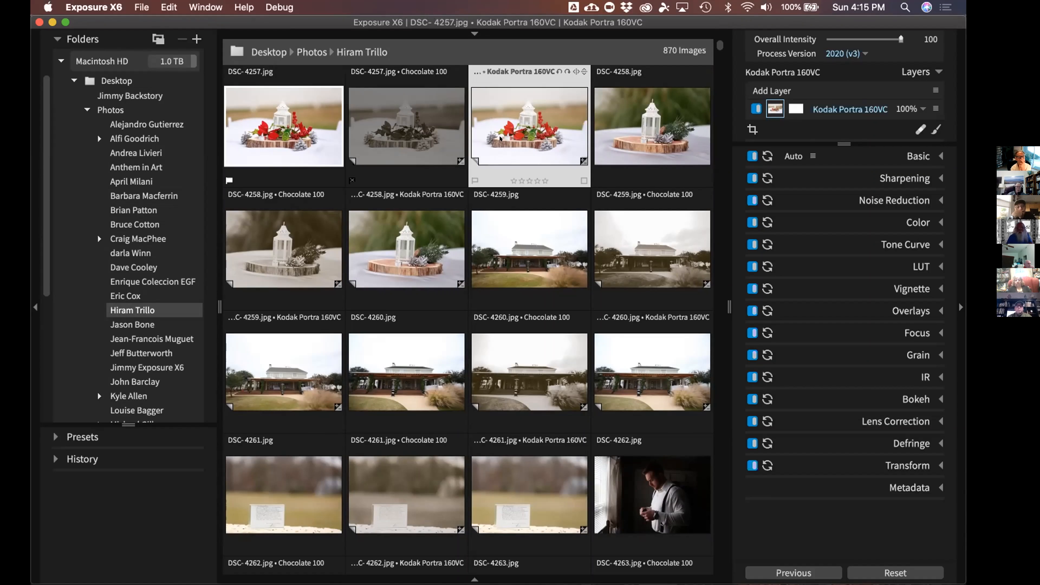
pyautogui.press('p')
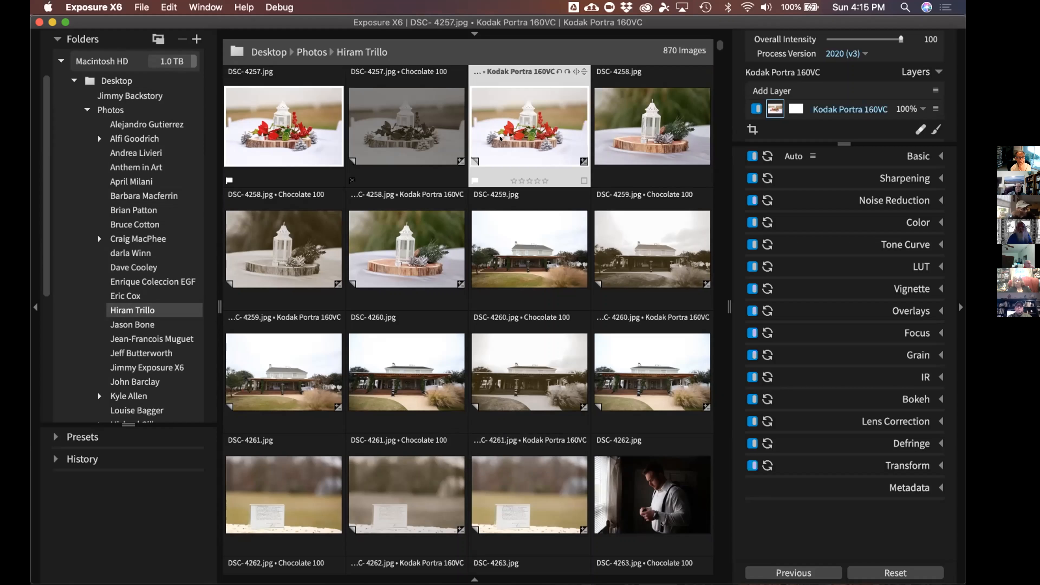
pyautogui.press('Right')
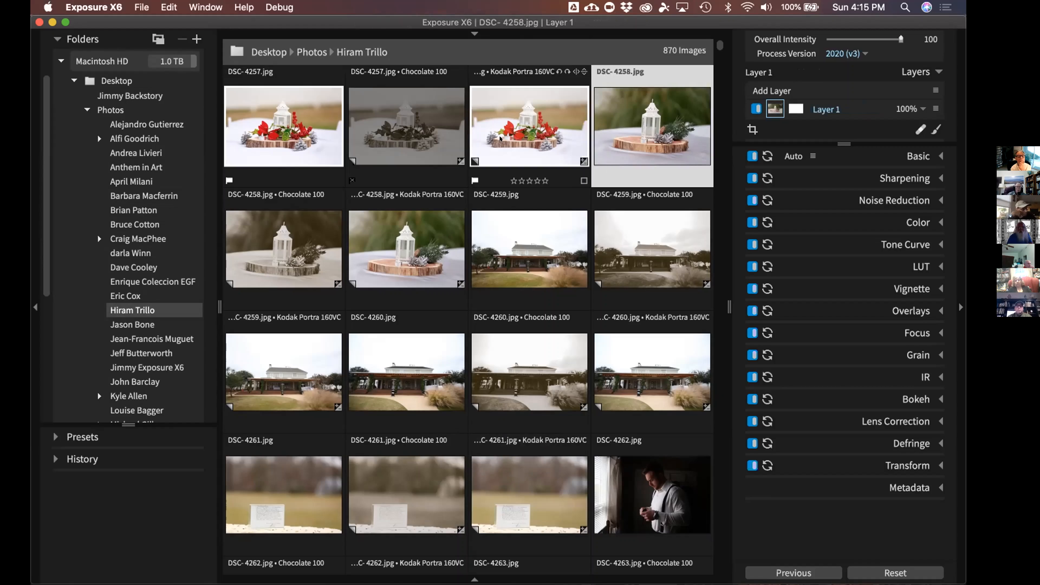
pyautogui.press('x')
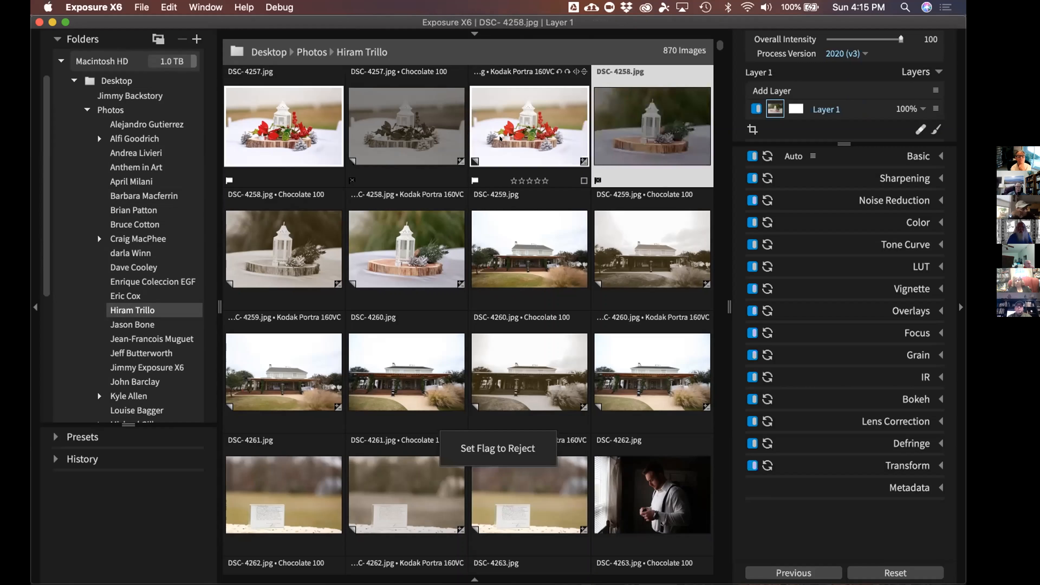
# Pick DSC-4258's Chocolate 100 copy, reject its Kodak Portra copy, and reselect DSC-4257
pyautogui.press('Right')
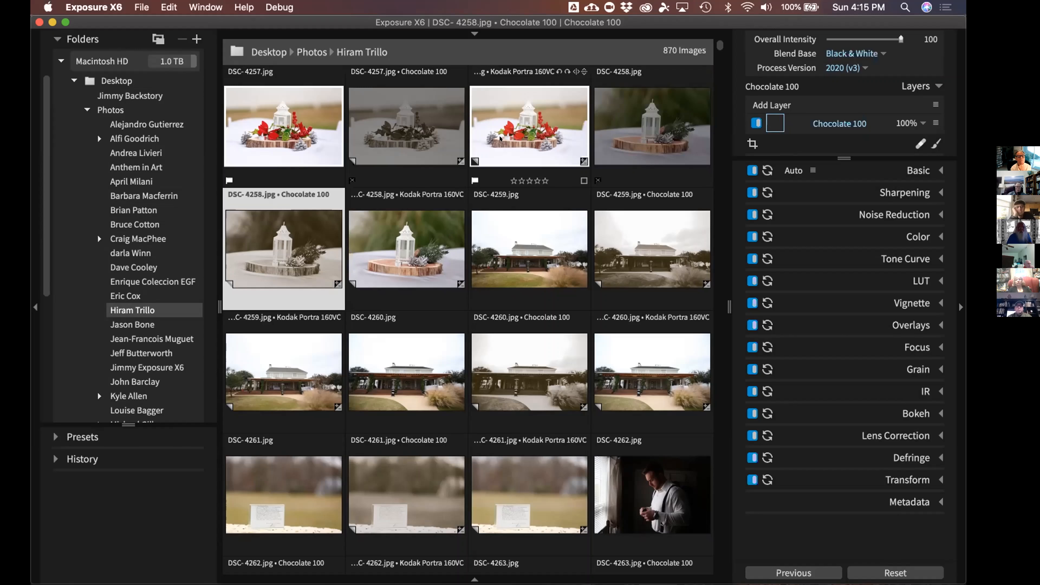
pyautogui.press('p')
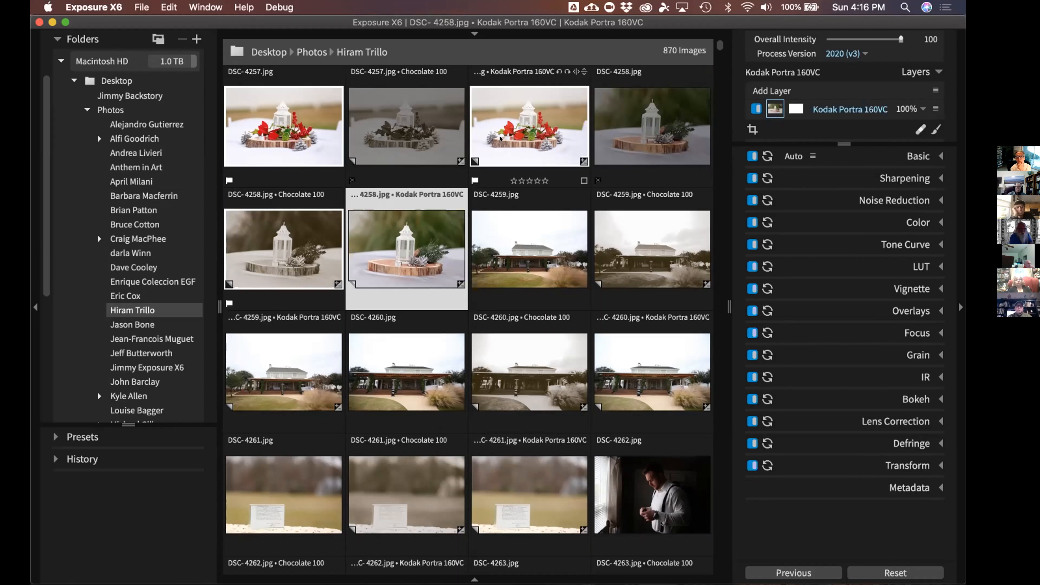
pyautogui.press('x')
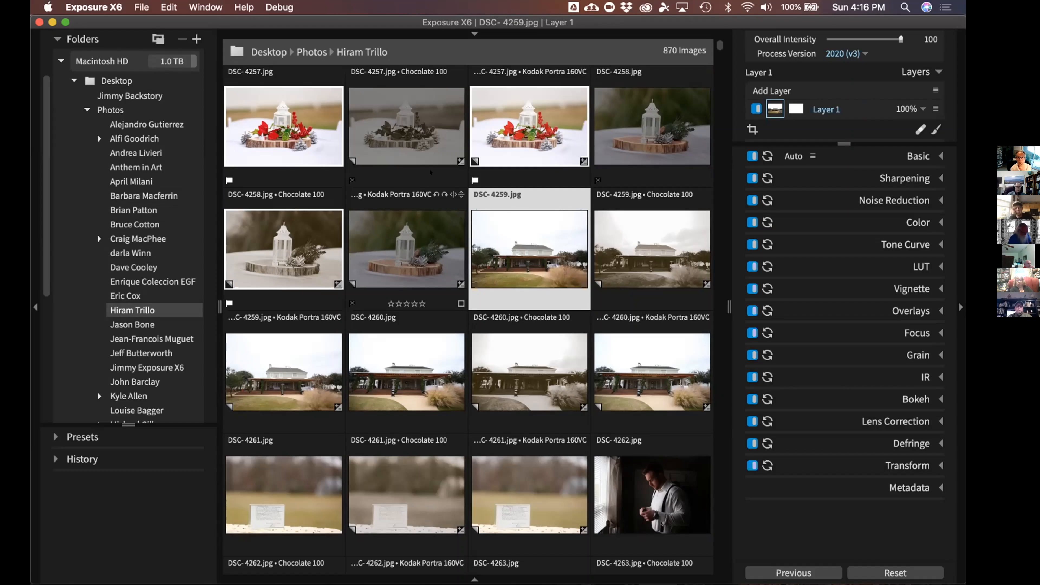
pyautogui.click(306, 109)
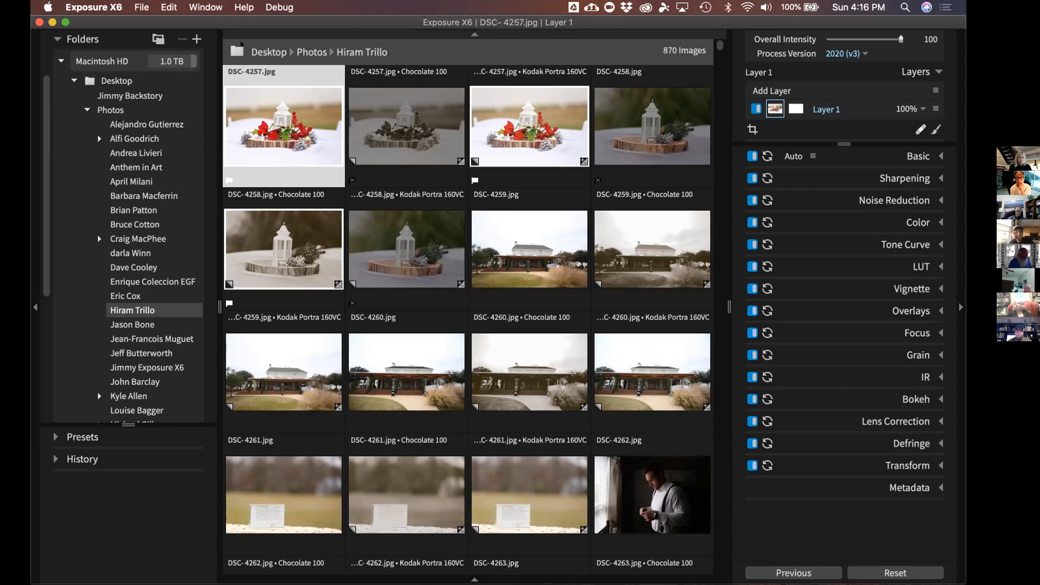
pyautogui.click(474, 35)
# Enlarge thumbnails to three per row and give DSC-4257 five stars
pyautogui.moveTo(313, 51); pyautogui.dragTo(318, 51)
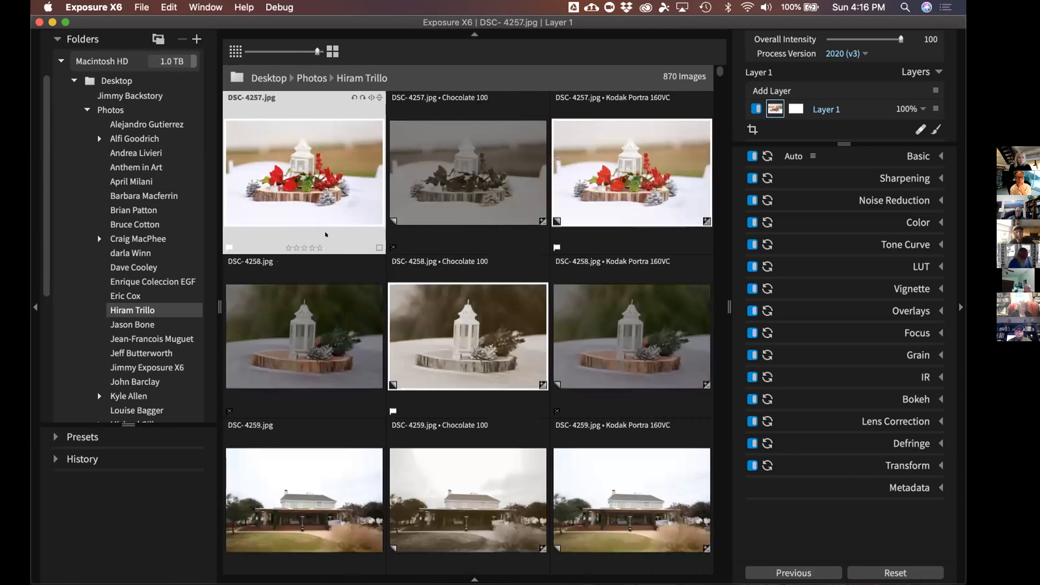
pyautogui.click(321, 246)
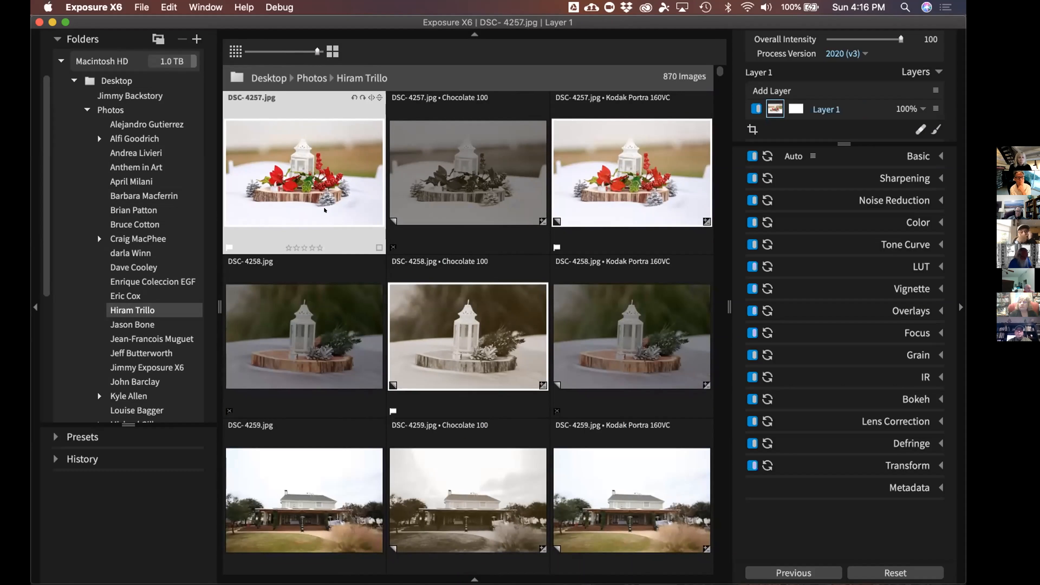
pyautogui.doubleClick(323, 217)
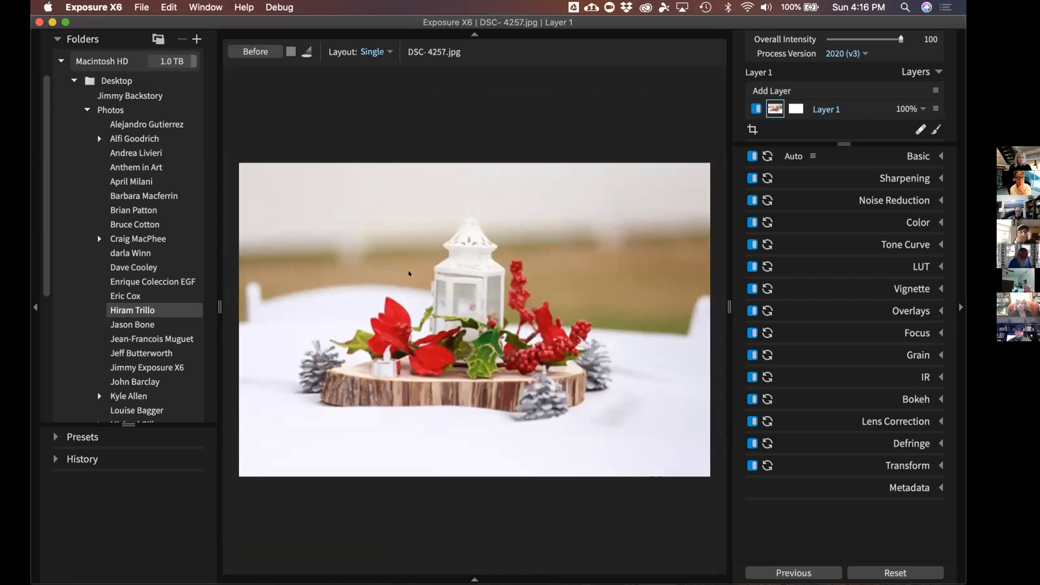
pyautogui.doubleClick(409, 264)
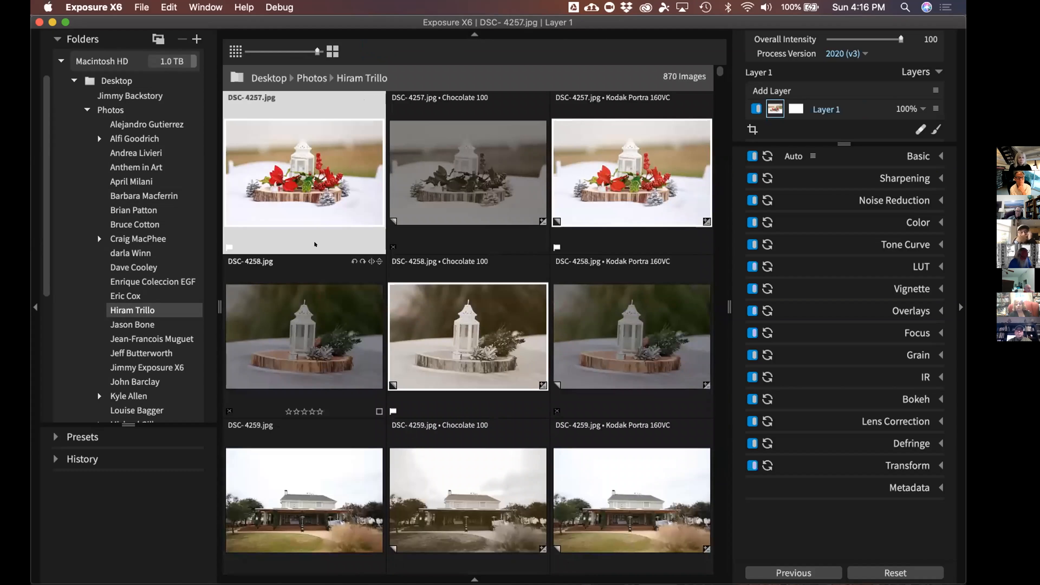
pyautogui.click(315, 246)
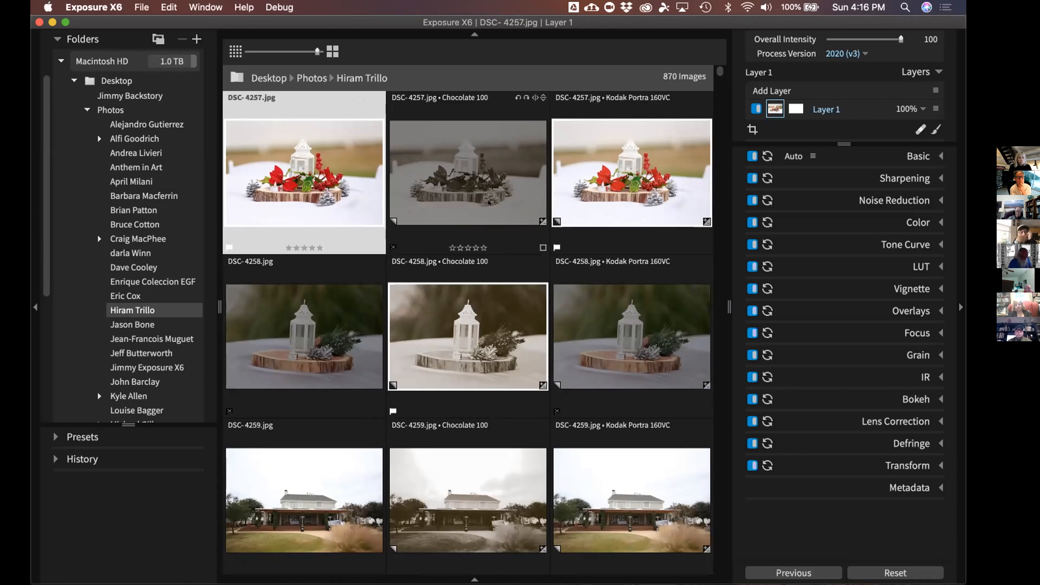
# Rate DSC-4257's Chocolate 100 copy one star, its Kodak Portra copy two, DSC-4258 three
pyautogui.click(408, 221)
pyautogui.press('1')
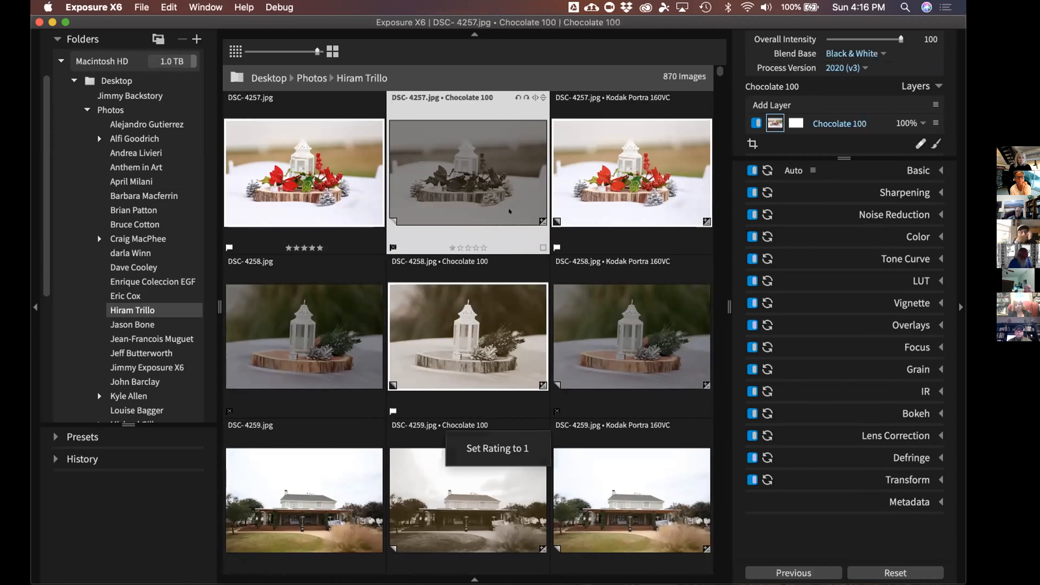
pyautogui.click(615, 193)
pyautogui.press('2')
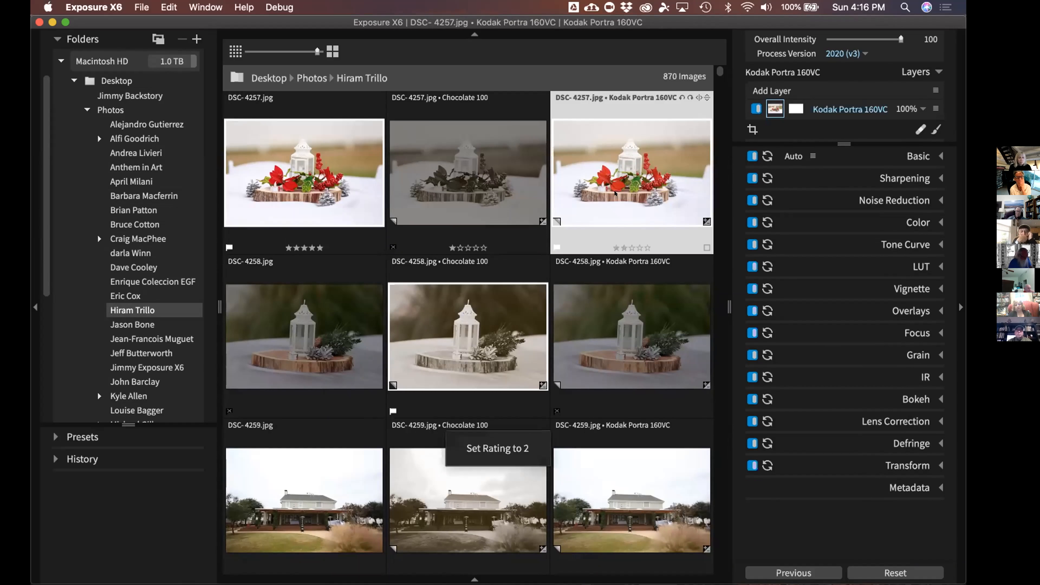
pyautogui.press('Right')
pyautogui.press('3')
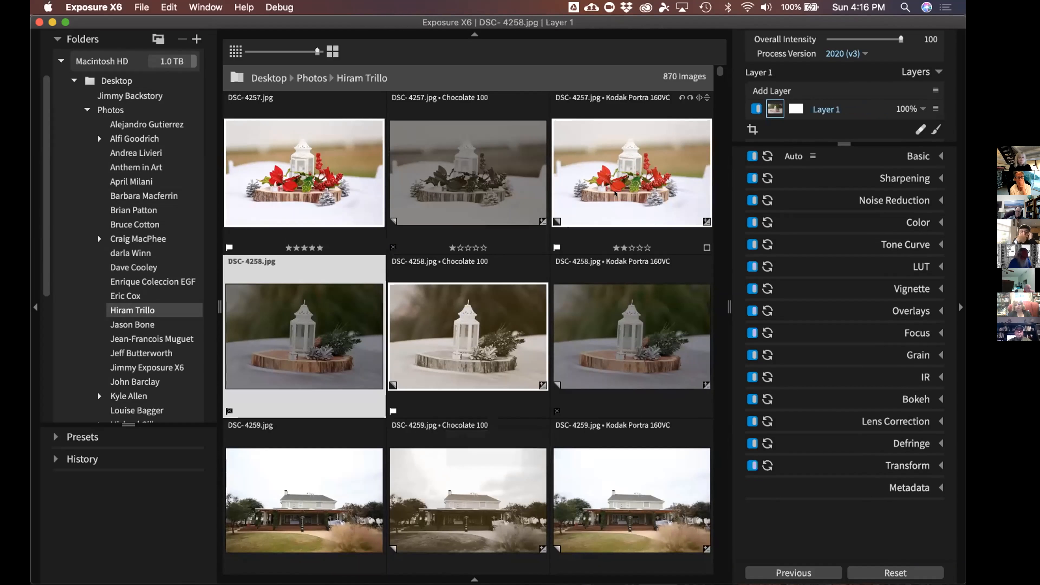
# Rate DSC-4258's copies 3 and 2 stars, and DSC-4259 and its copies 3, 4, 5 stars
pyautogui.press('Right')
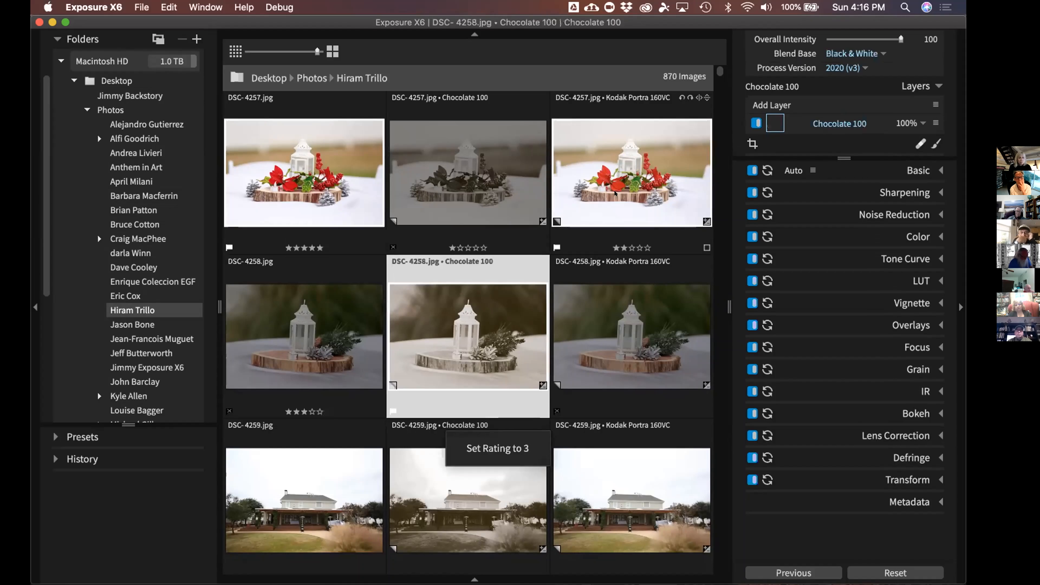
pyautogui.press('3')
pyautogui.press('Right')
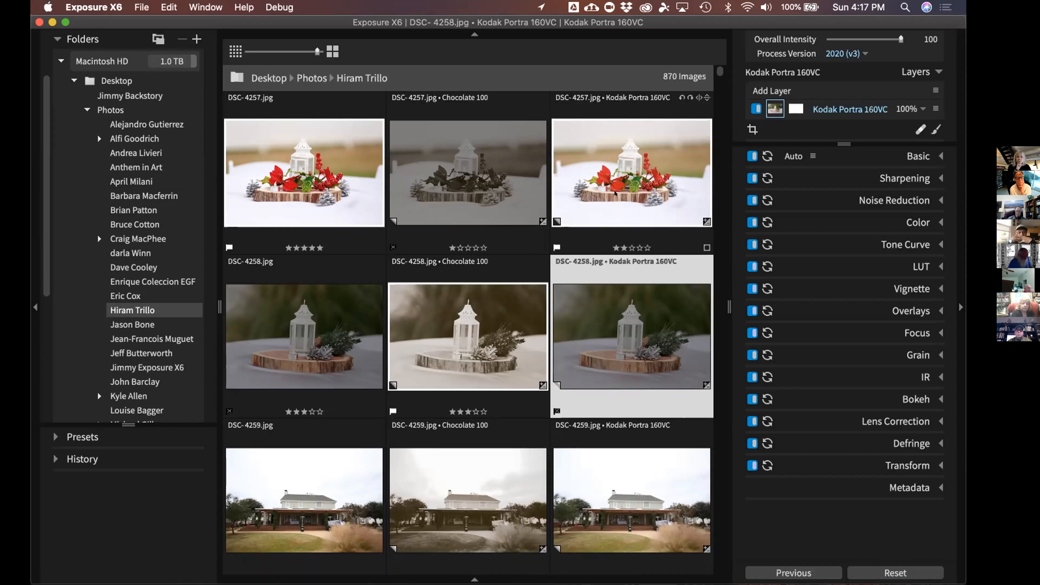
pyautogui.press('2')
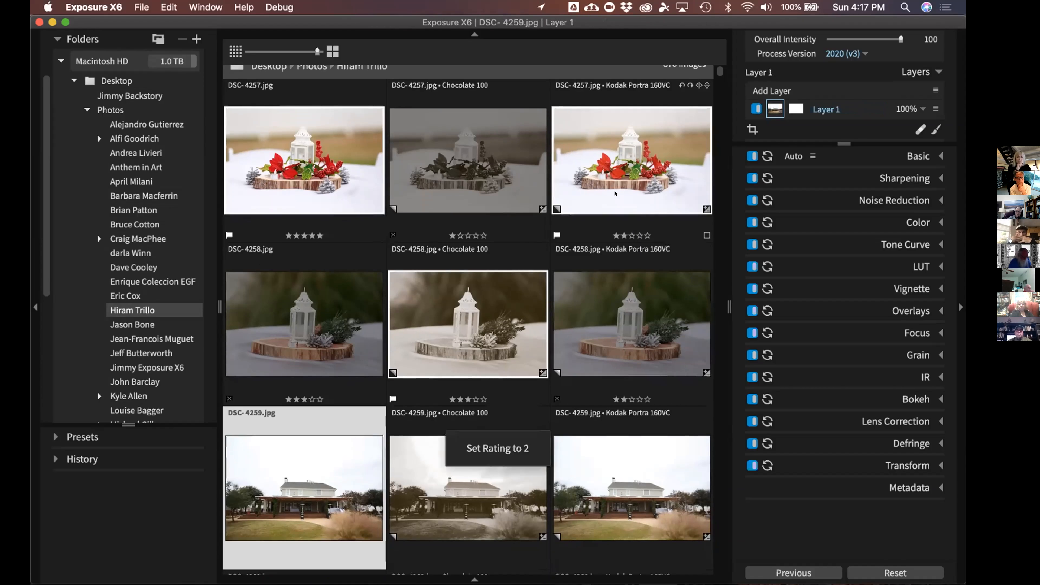
pyautogui.press('3')
pyautogui.press('4')
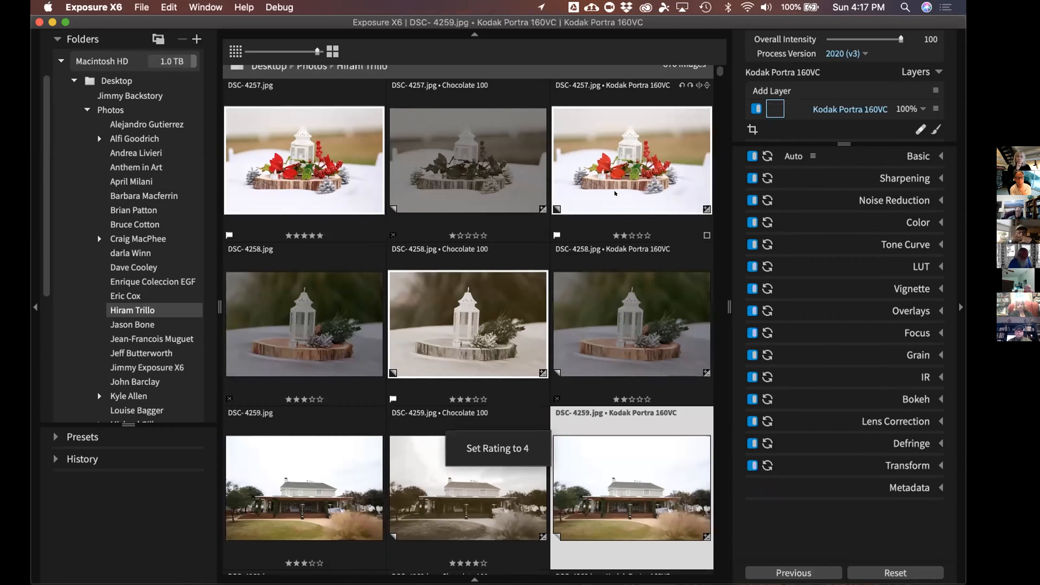
pyautogui.press('5')
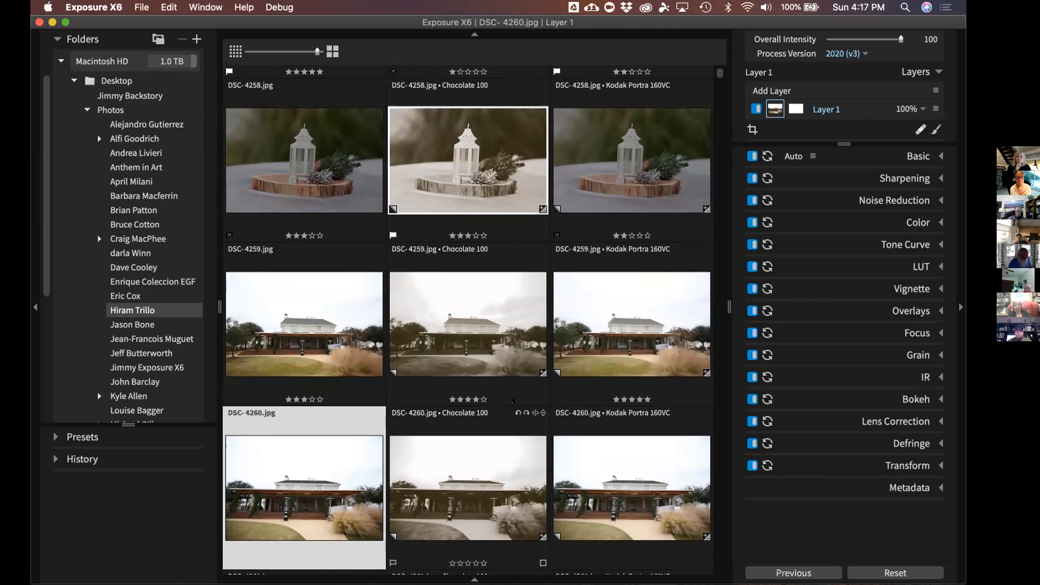
# View DSC-4259's Chocolate 100 copy full-window and flag its Kodak Portra copy as a pick
pyautogui.doubleClick(470, 328)
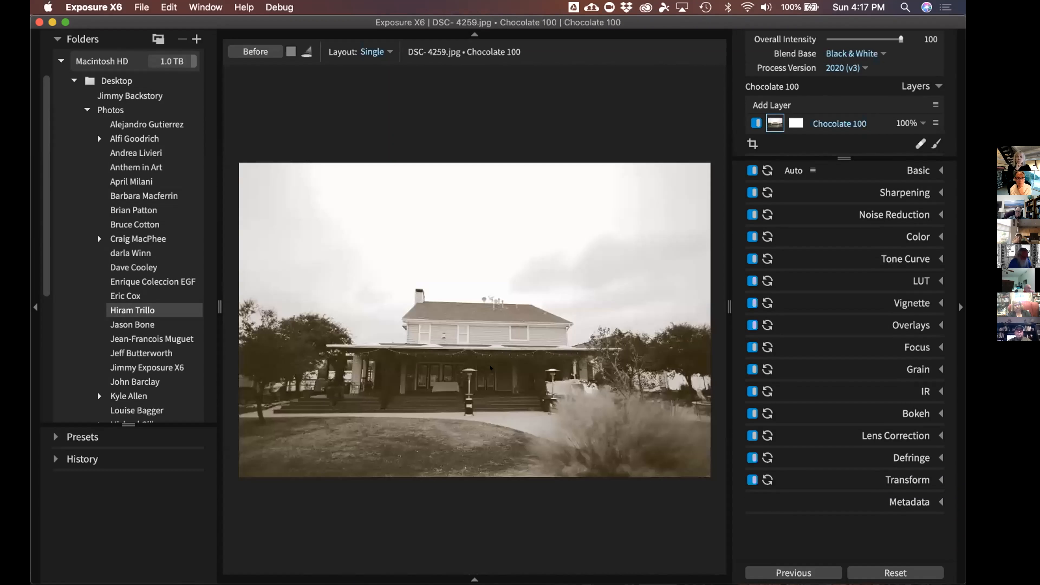
pyautogui.press('Tab')
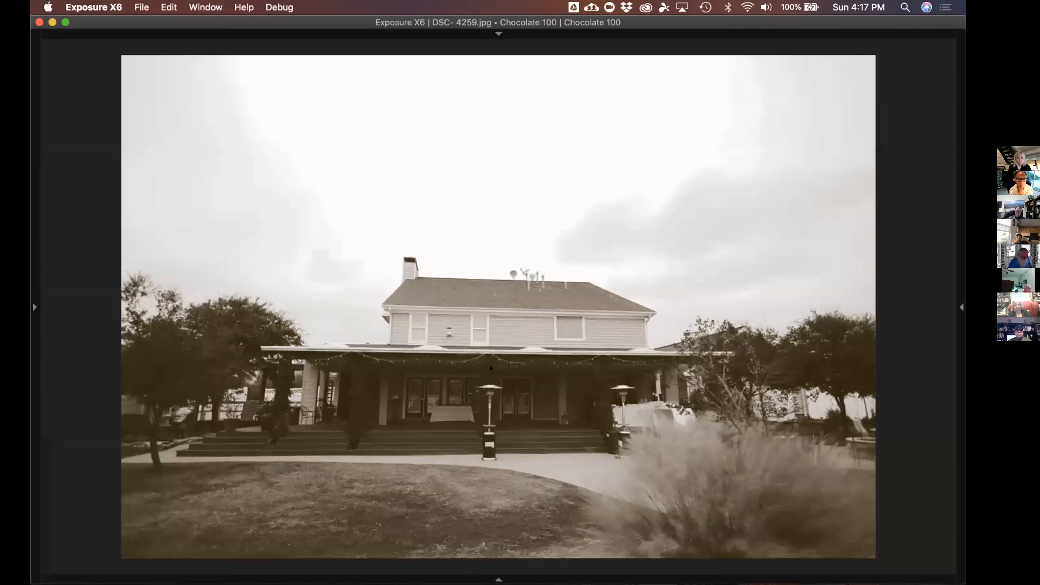
pyautogui.press('Right')
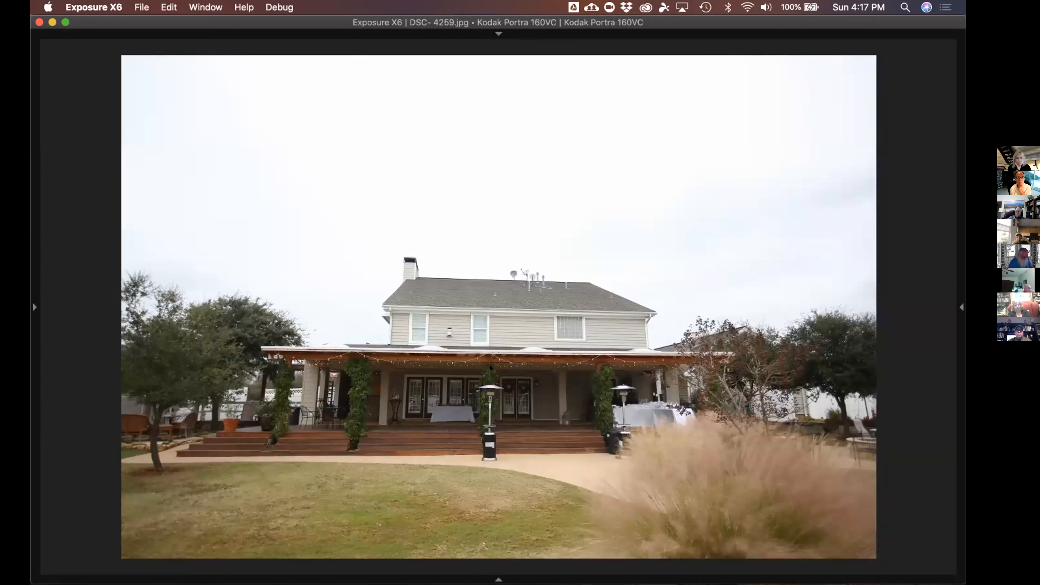
pyautogui.press('p')
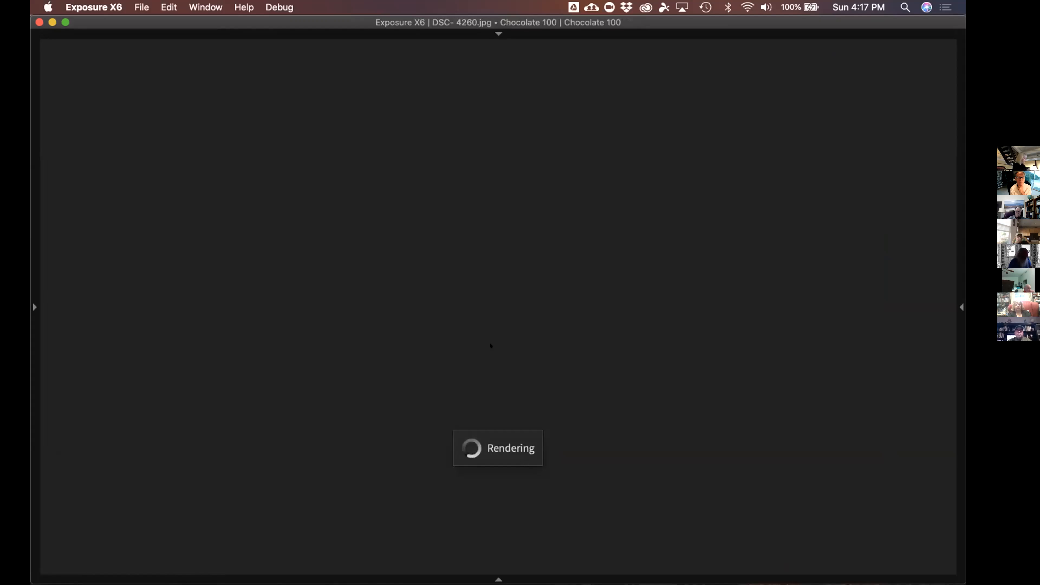
# Return to the grid, rate the selected image five stars, and restore the side panels
pyautogui.press('g')
pyautogui.scroll(10, 501, 348)
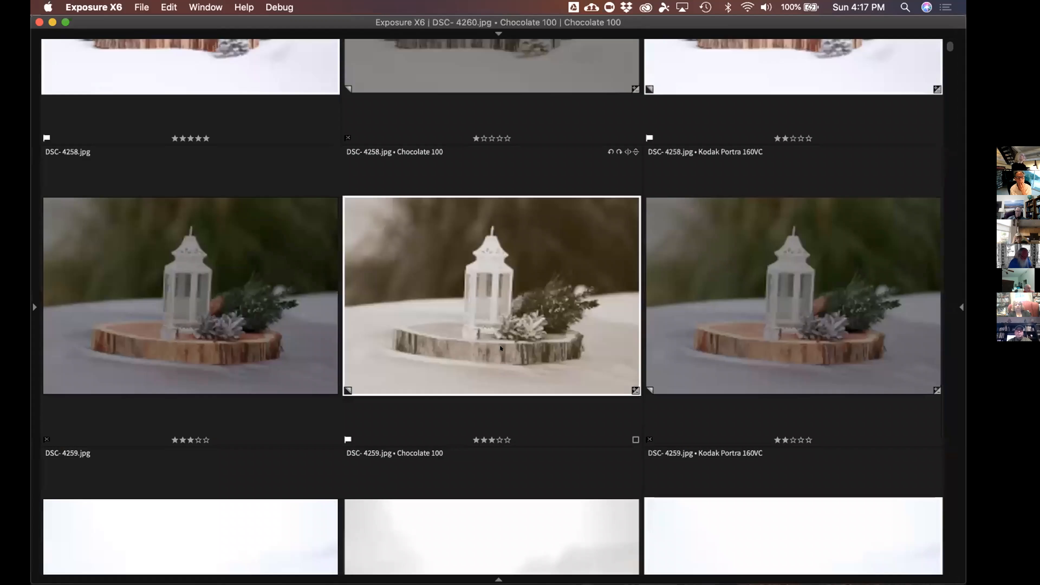
pyautogui.scroll(-2, 501, 348)
pyautogui.press('5')
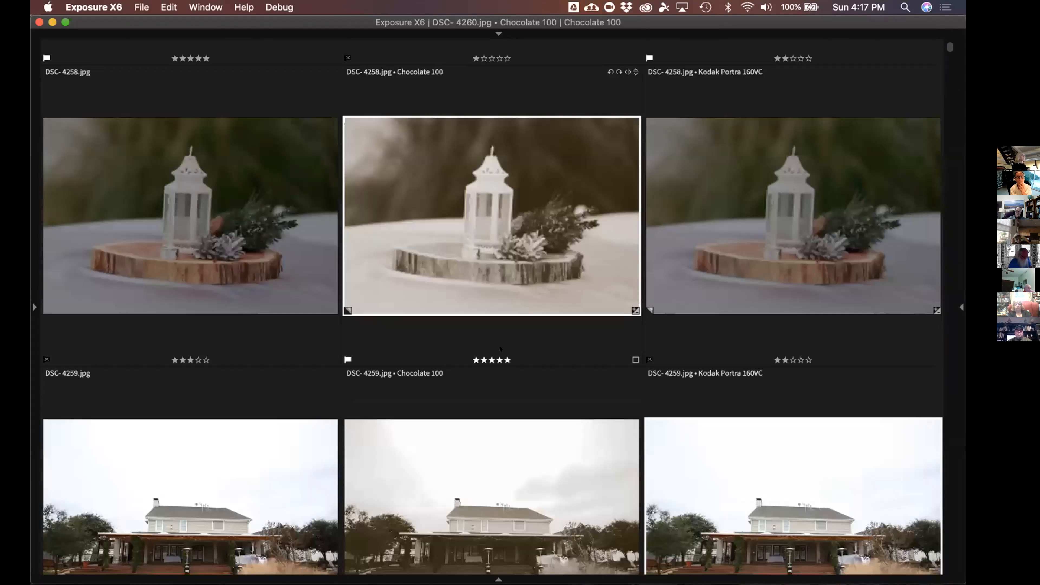
pyautogui.press('Tab')
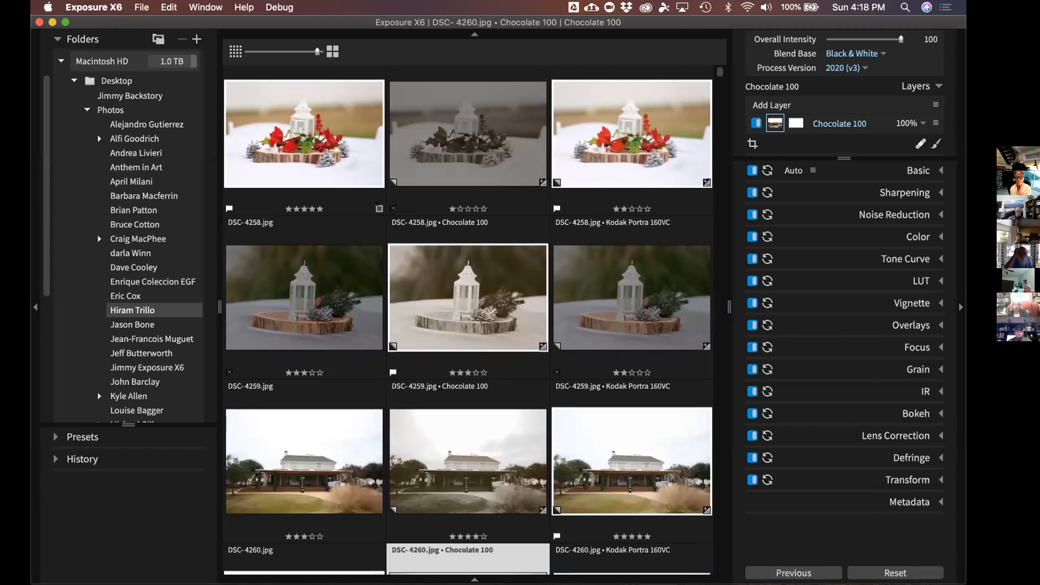
# Give DSC-4257, the red-flower table photo, a green colour label
pyautogui.click(379, 207)
pyautogui.click(379, 208)
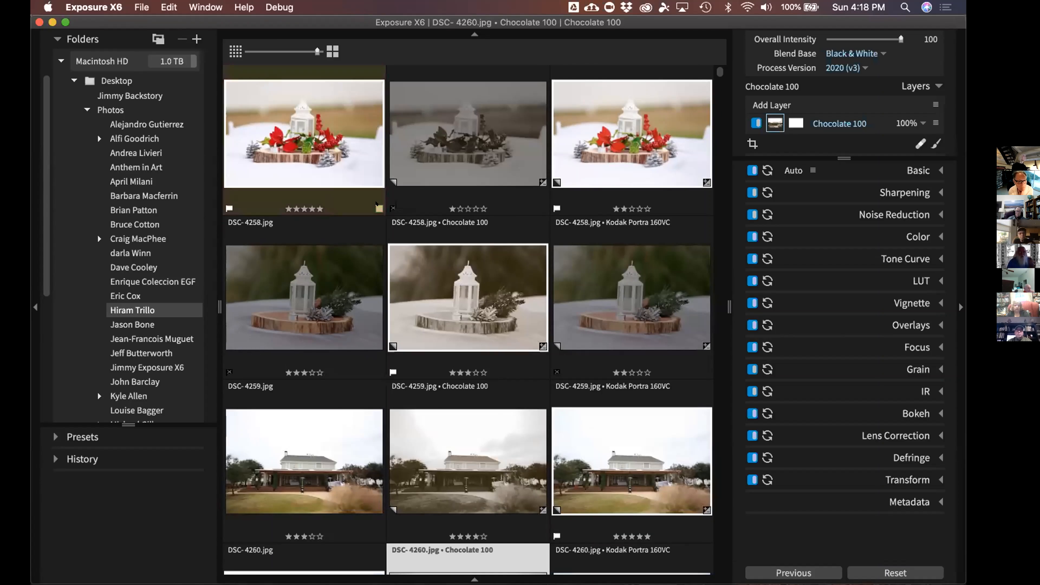
pyautogui.rightClick(378, 208)
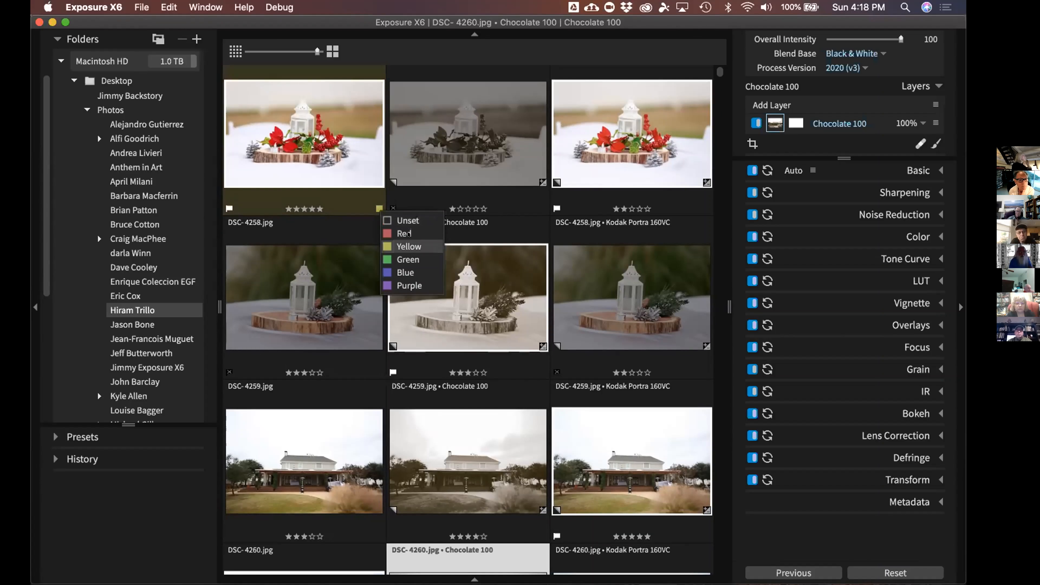
pyautogui.click(409, 259)
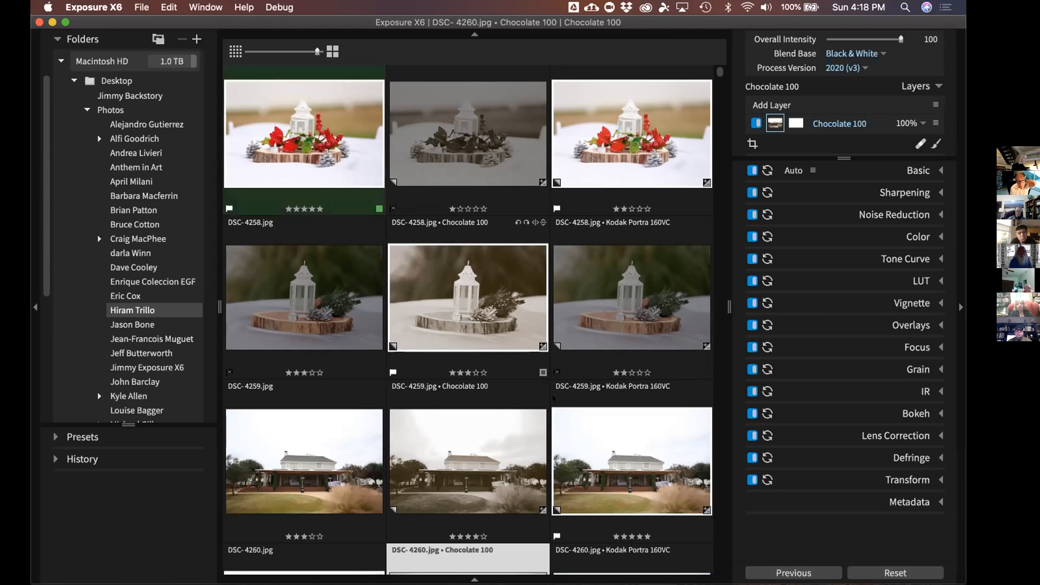
# Label DSC-4258's Chocolate 100 copy red and DSC-4259's Kodak Portra 160VC copy yellow
pyautogui.click(543, 372)
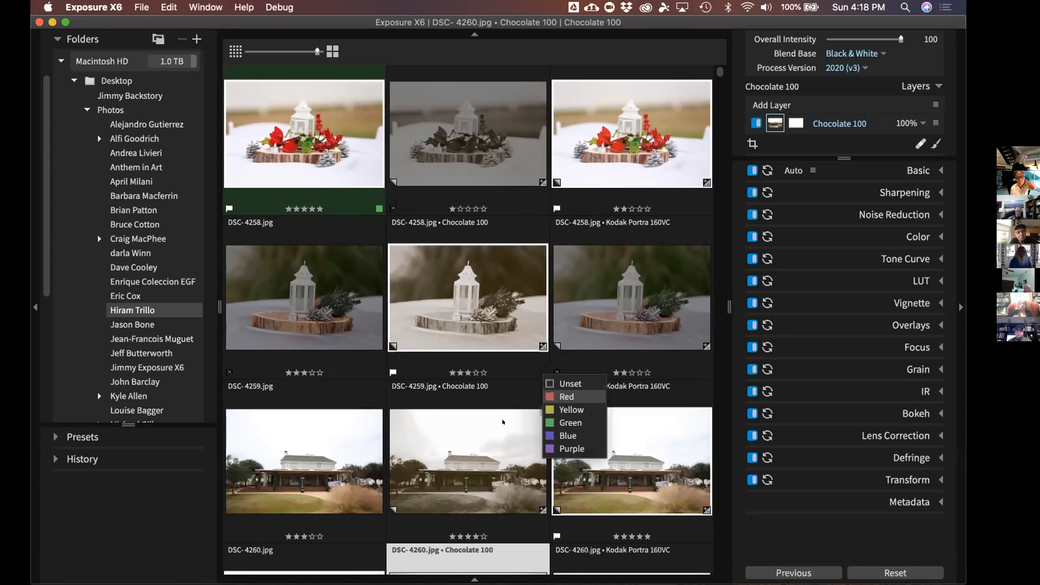
pyautogui.click(561, 397)
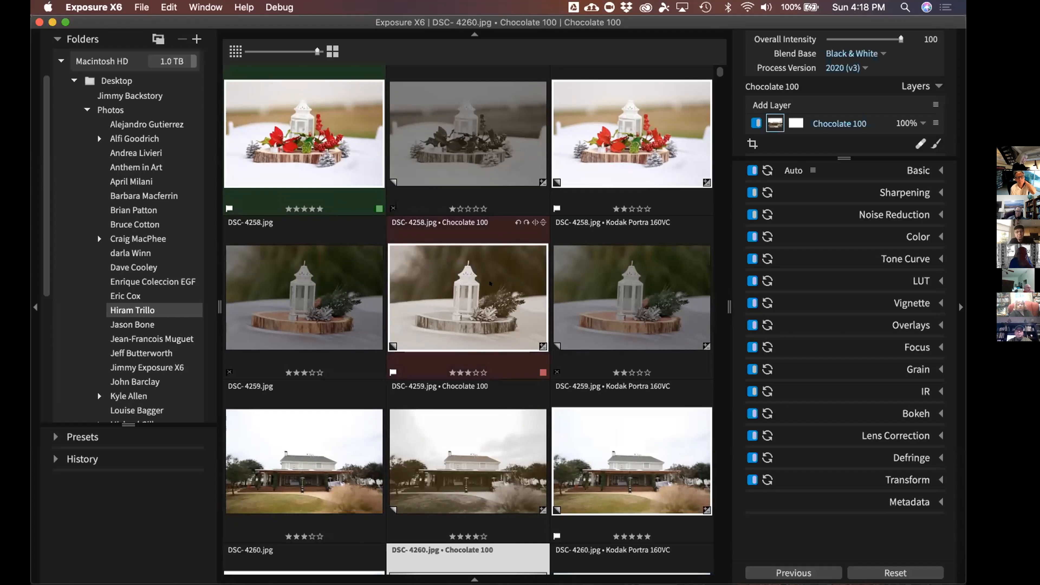
pyautogui.scroll(-3, 575, 396)
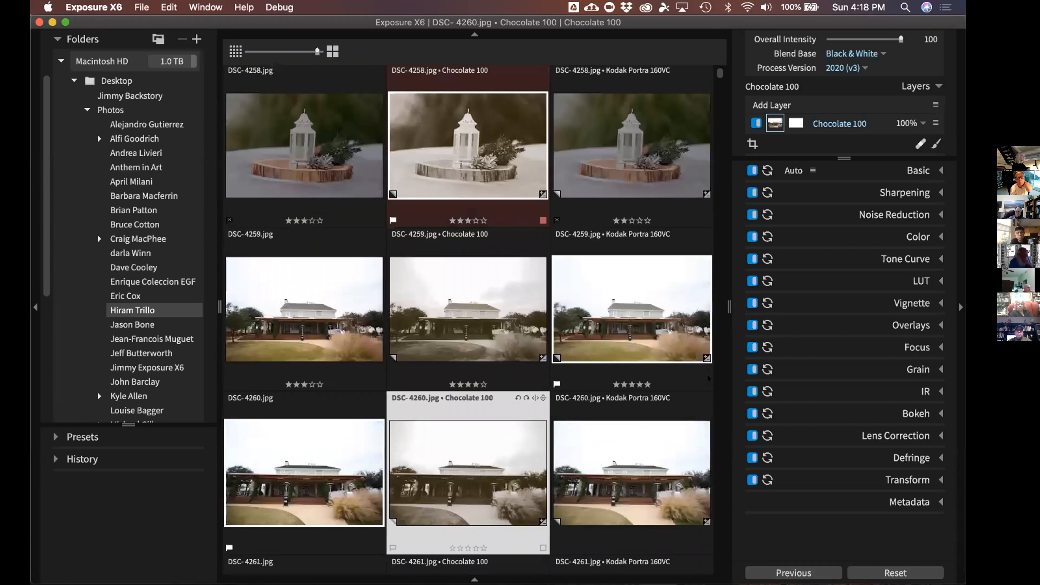
pyautogui.click(705, 383)
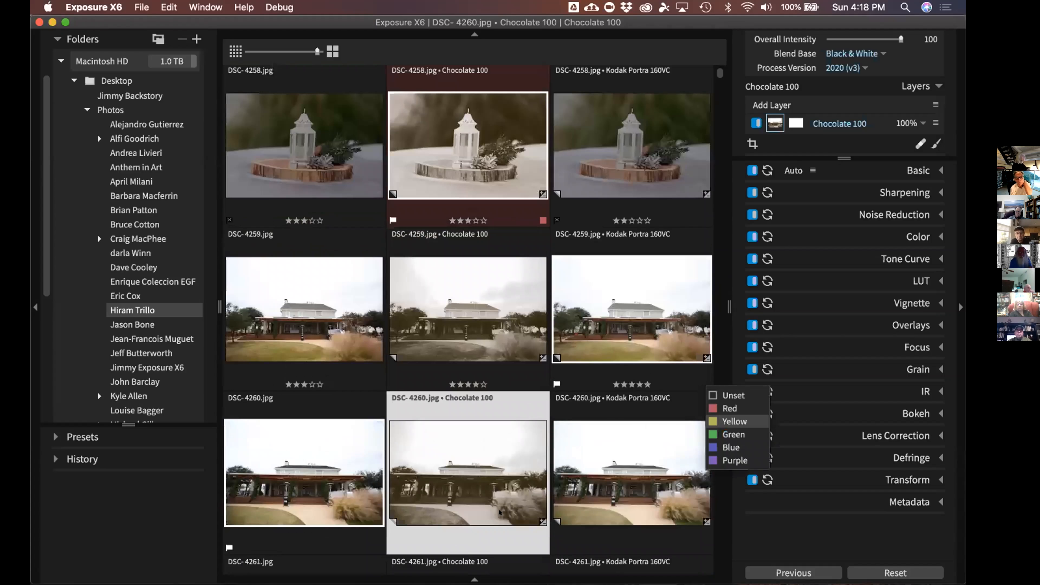
pyautogui.press('Return')
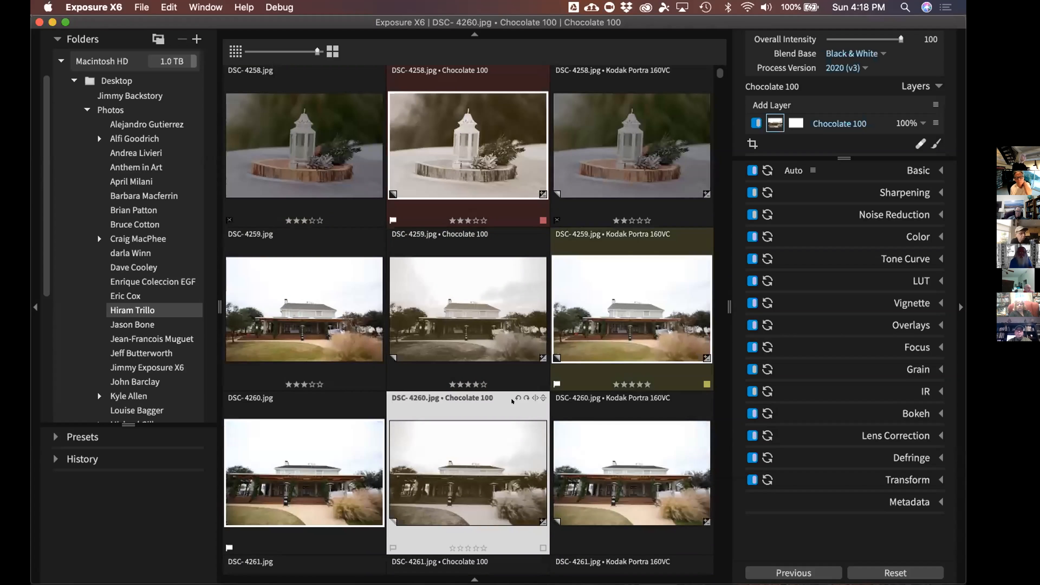
pyautogui.scroll(-5, 512, 402)
pyautogui.scroll(-4, 511, 408)
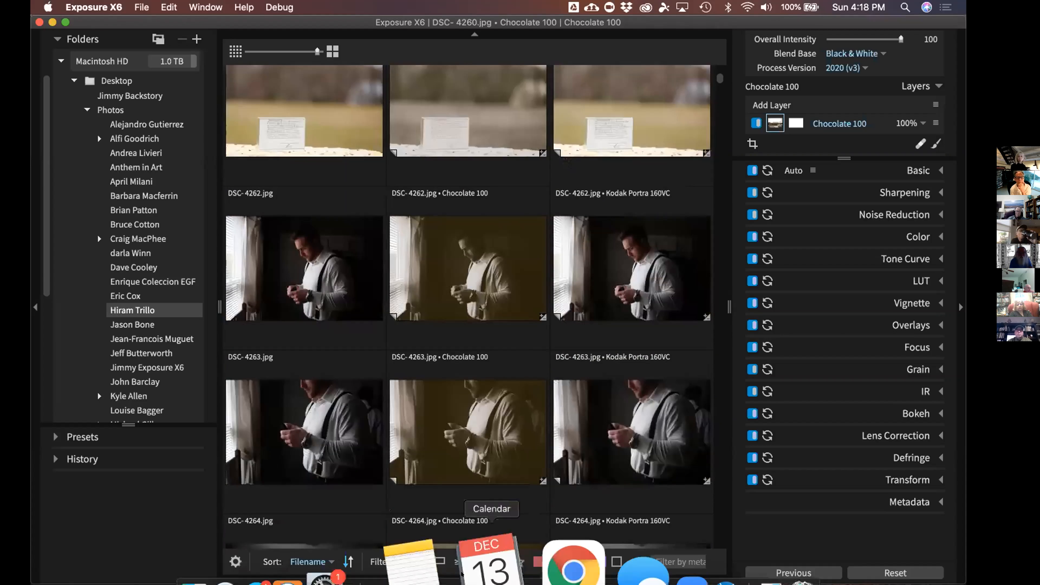
# Try three- and two-star rating filters and a yellow label filter, then clear both
pyautogui.click(474, 580)
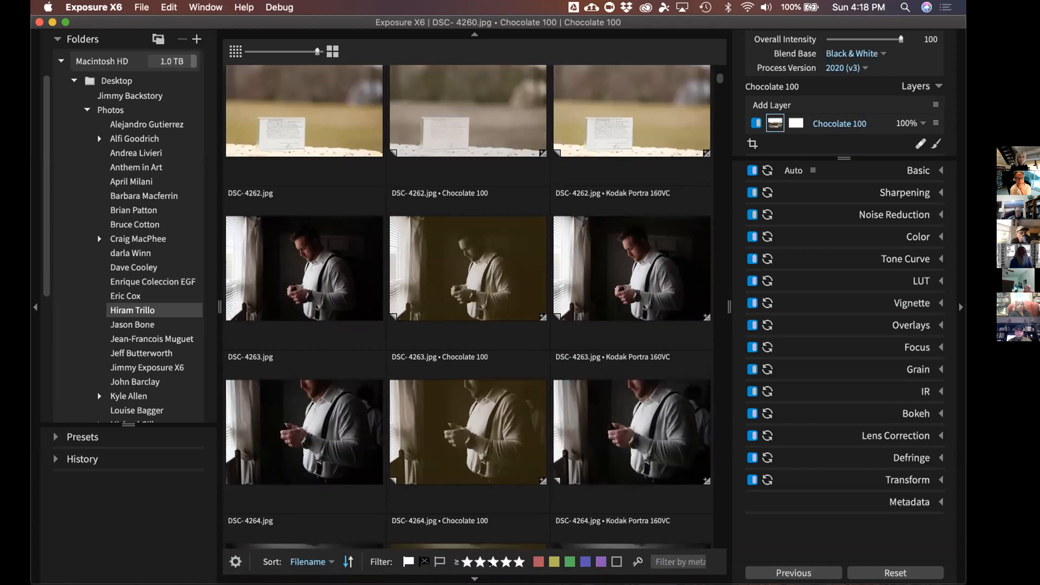
pyautogui.click(490, 564)
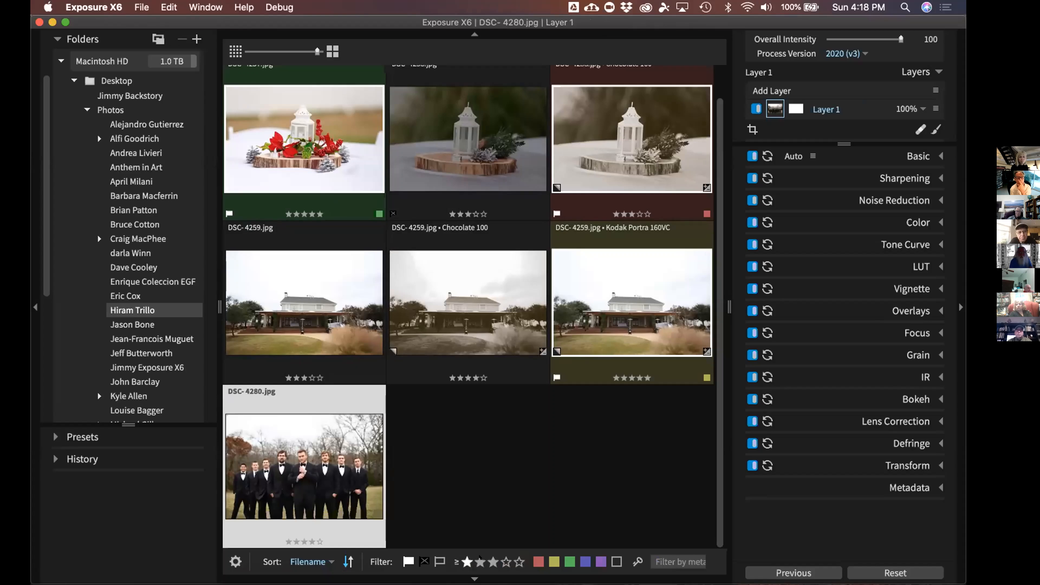
pyautogui.click(480, 558)
pyautogui.click(544, 555)
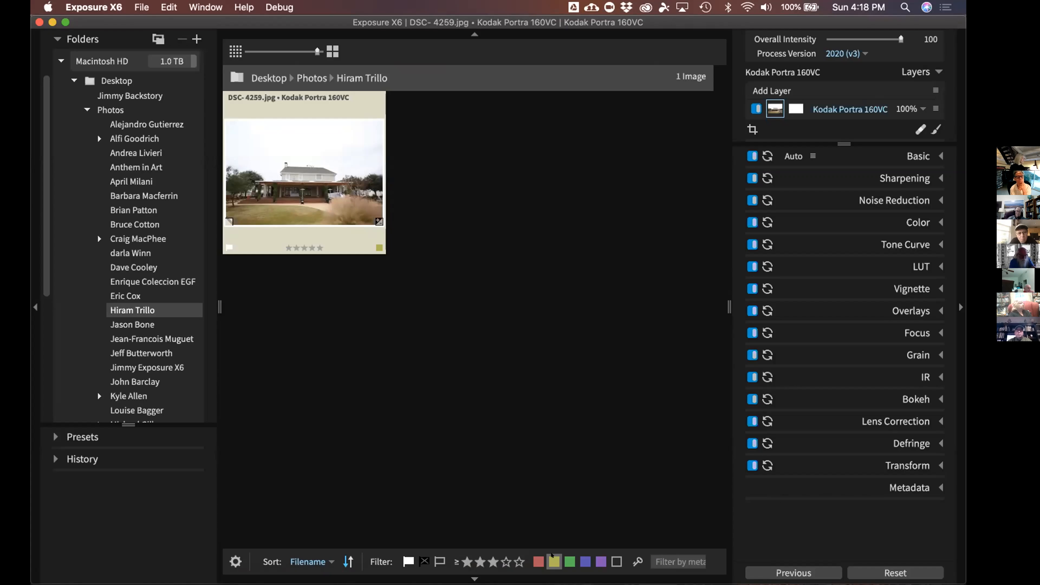
pyautogui.click(551, 554)
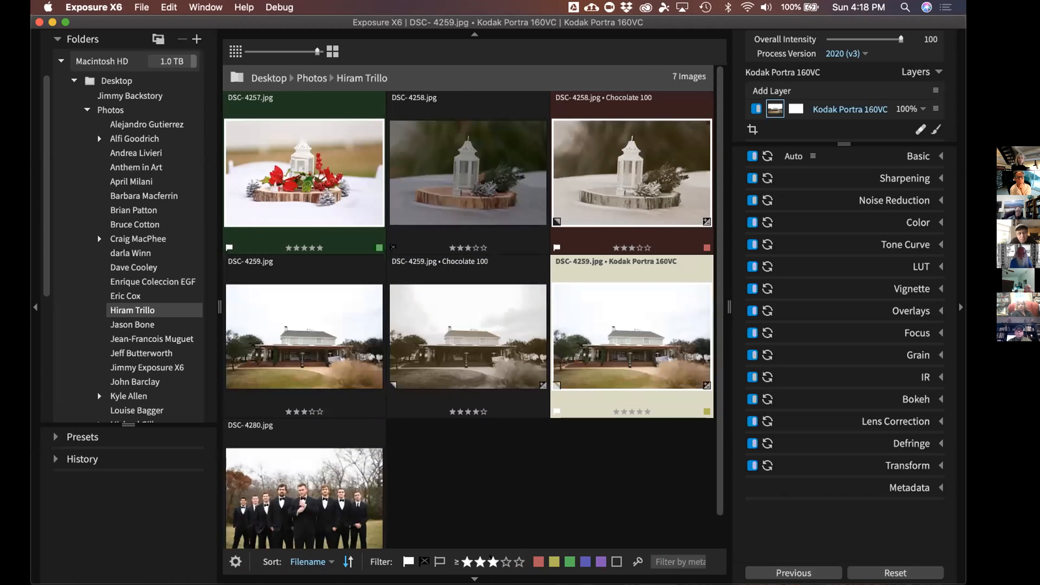
pyautogui.click(491, 561)
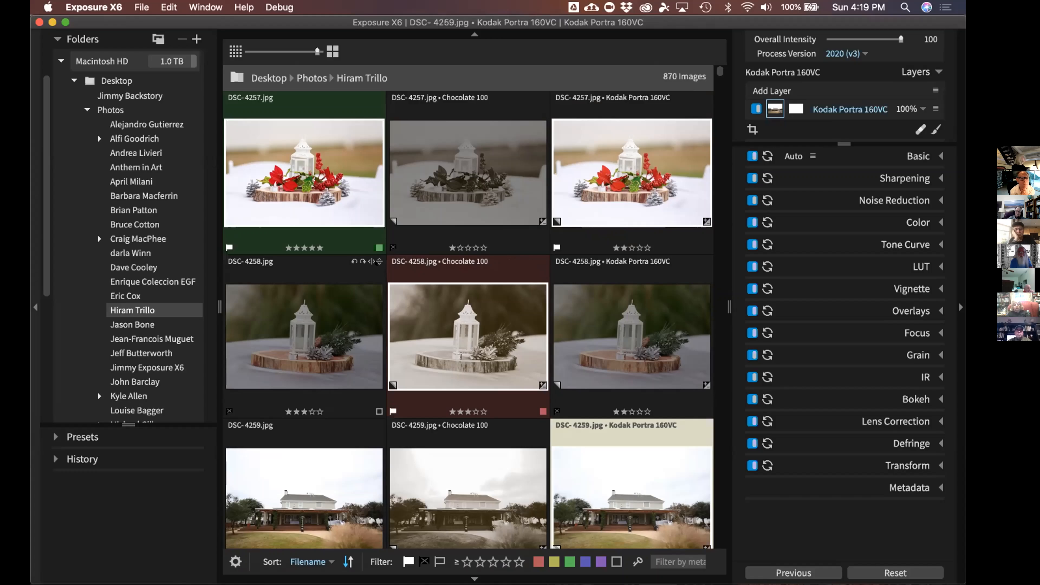
pyautogui.click(240, 6)
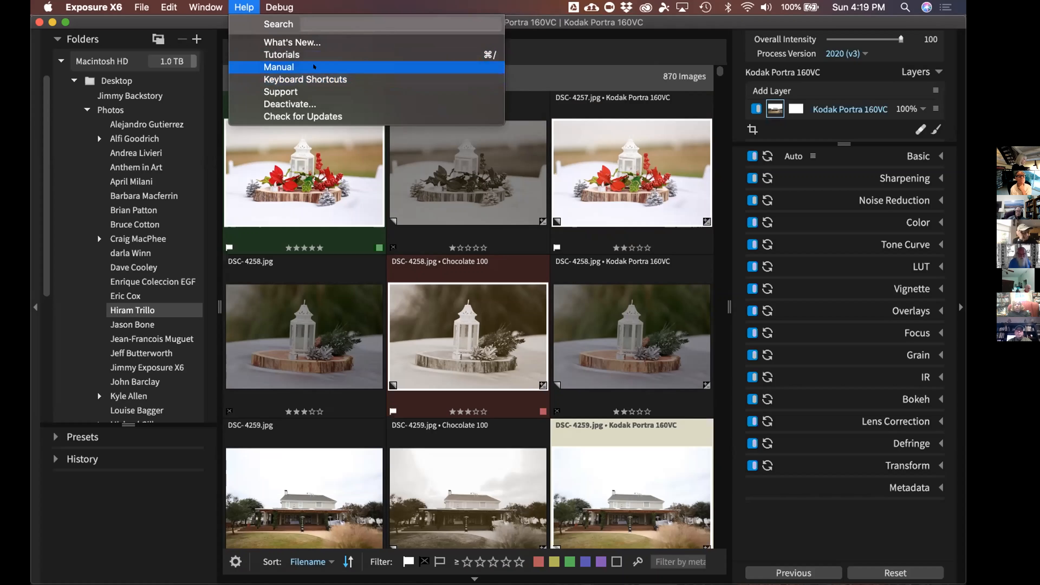
pyautogui.click(847, 525)
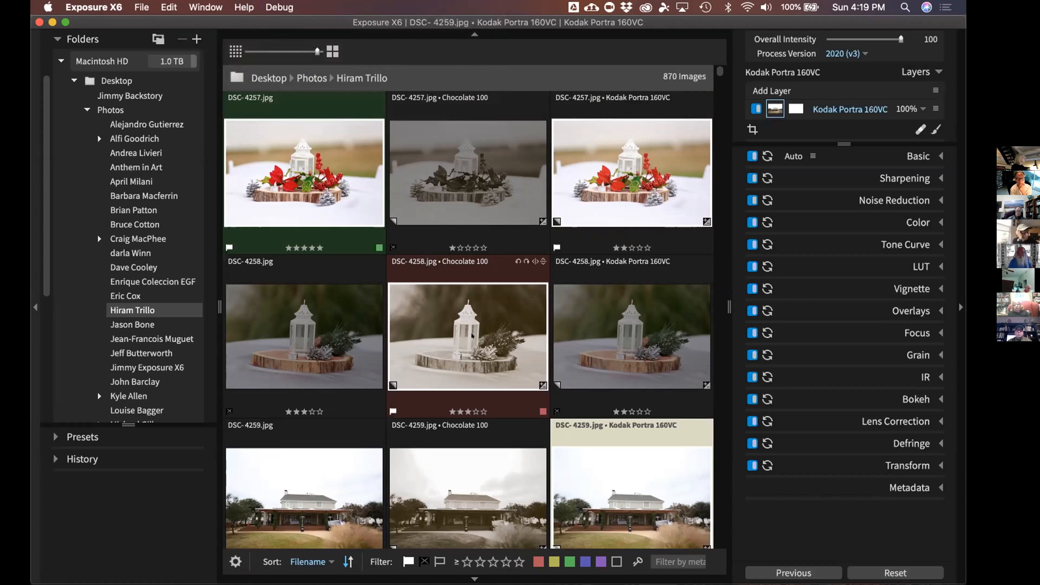
pyautogui.scroll(-3, 149, 317)
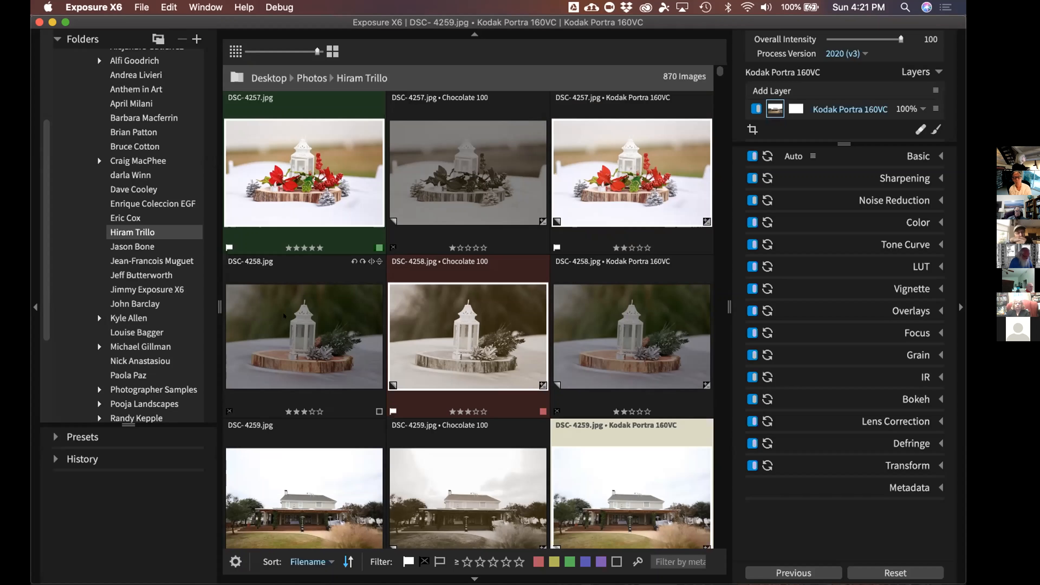
# Drag the Folders panel divider right so folder names have more room
pyautogui.moveTo(220, 307); pyautogui.dragTo(279, 307)
pyautogui.scroll(5, 188, 317)
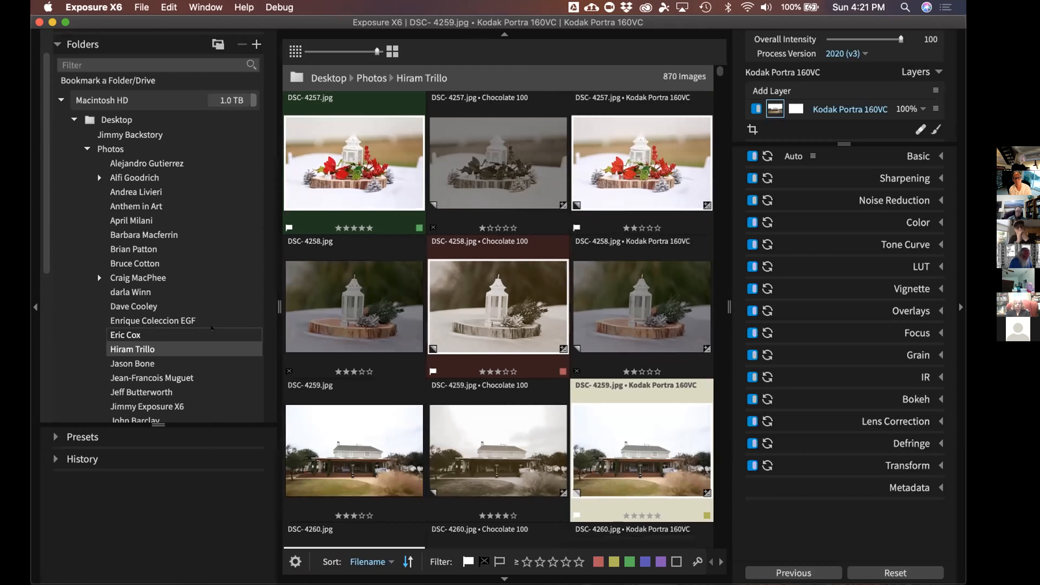
pyautogui.scroll(-5, 159, 316)
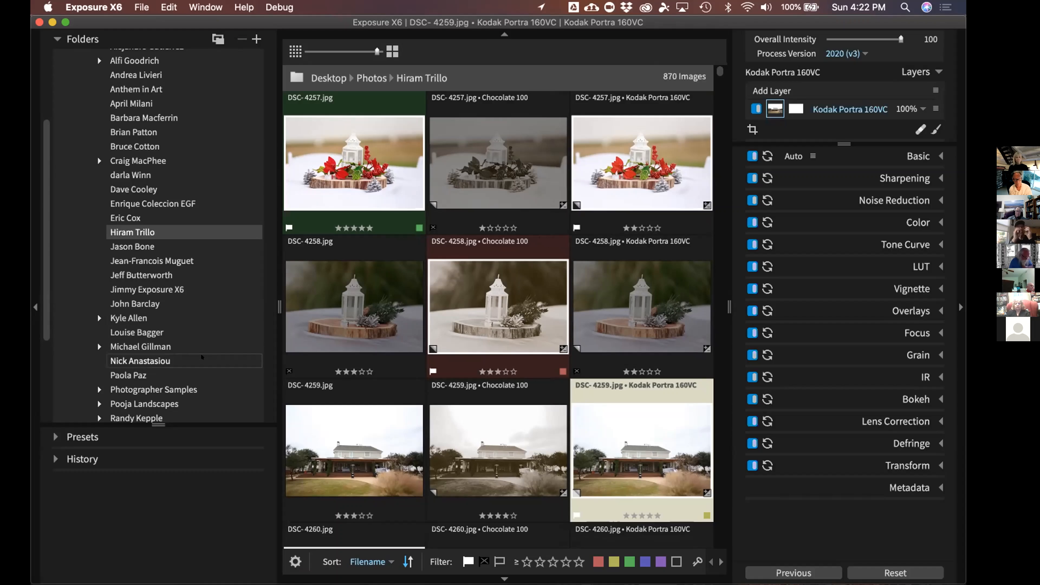
pyautogui.click(148, 368)
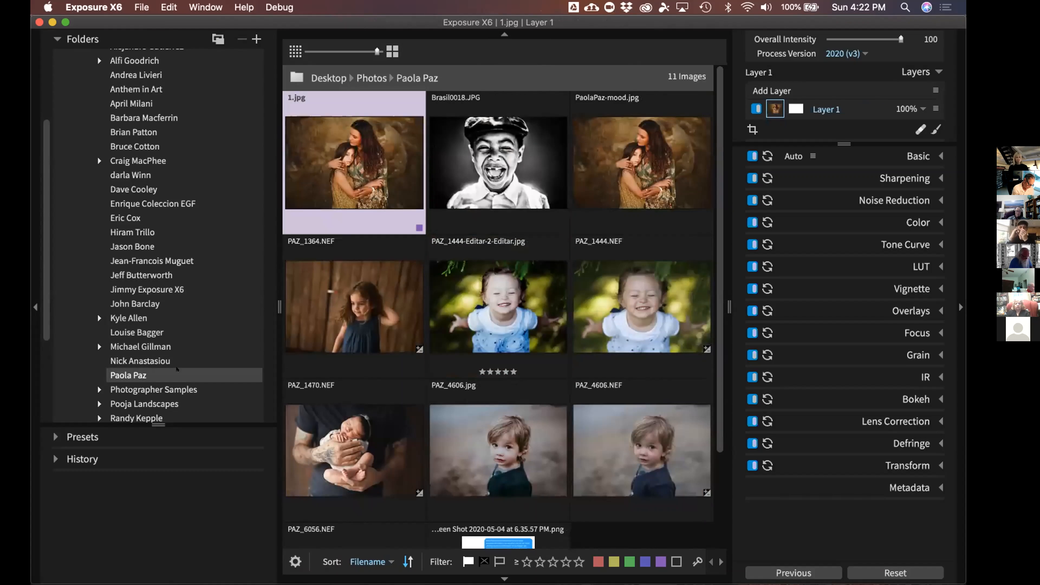
pyautogui.scroll(5, 97, 88)
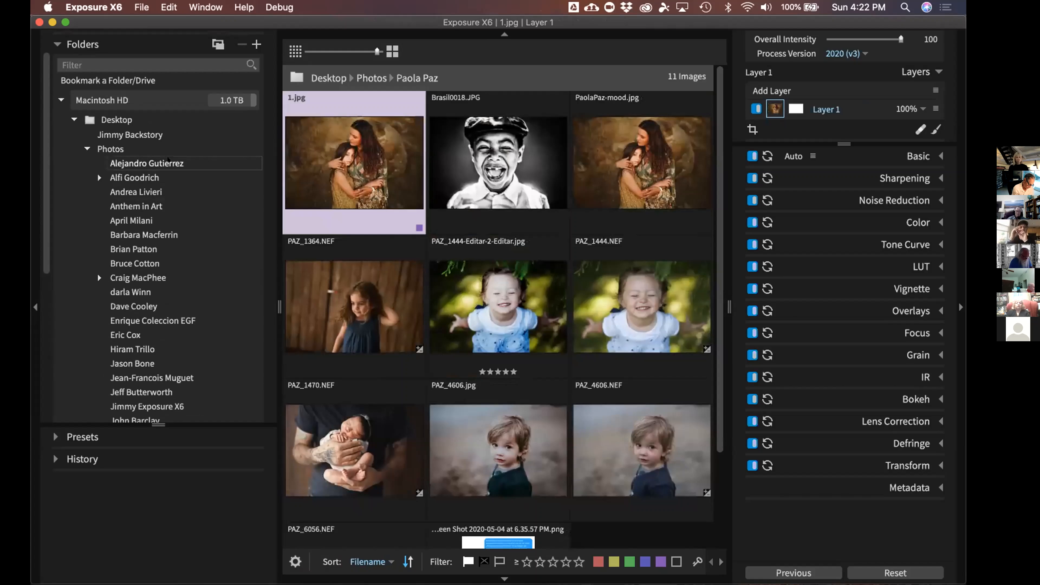
pyautogui.scroll(-3, 491, 179)
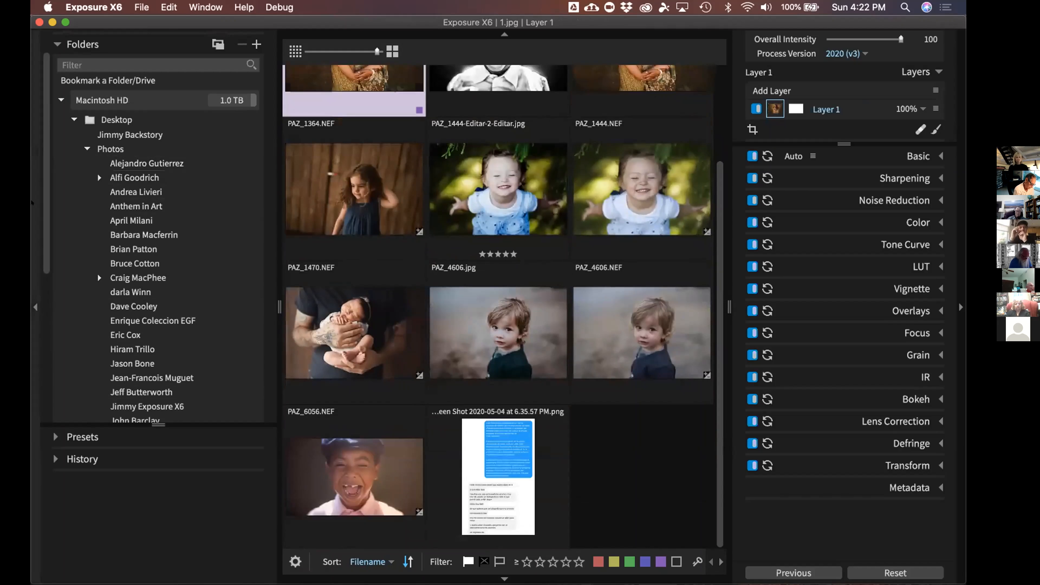
# Hide and restore the folders panel, then deselect 1.jpg
pyautogui.click(35, 213)
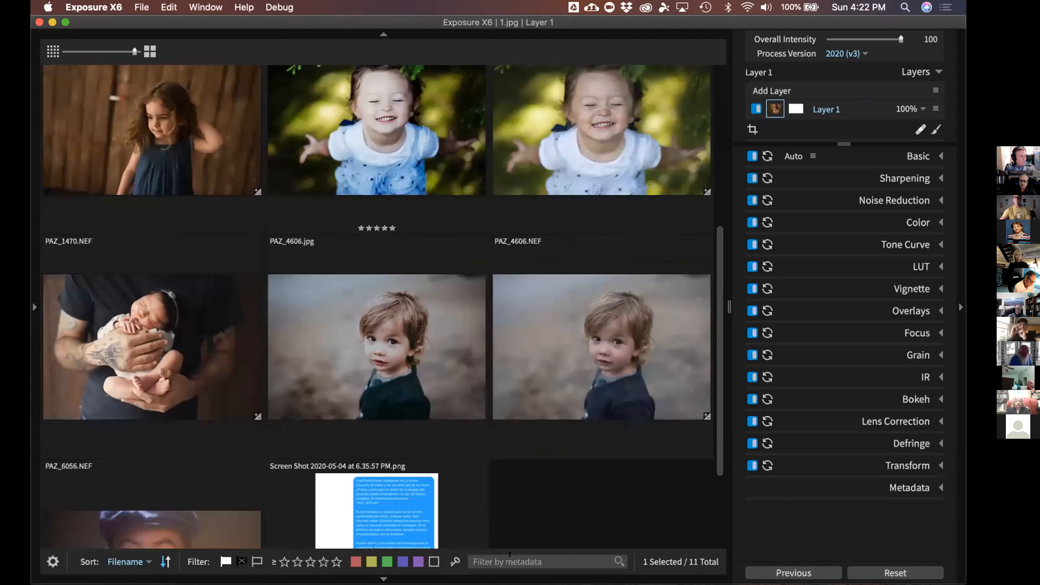
pyautogui.moveTo(377, 532)
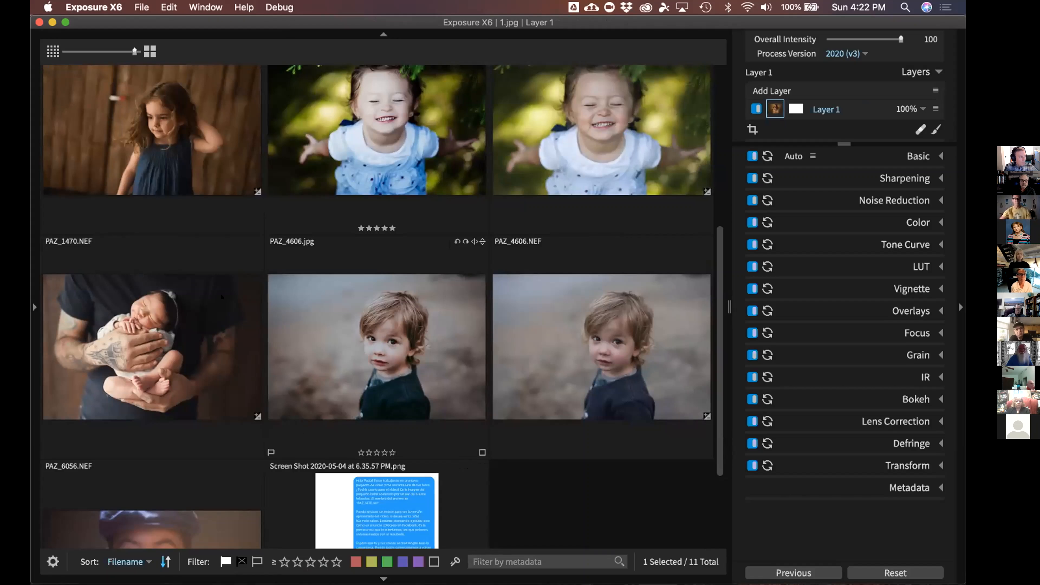
pyautogui.click(35, 306)
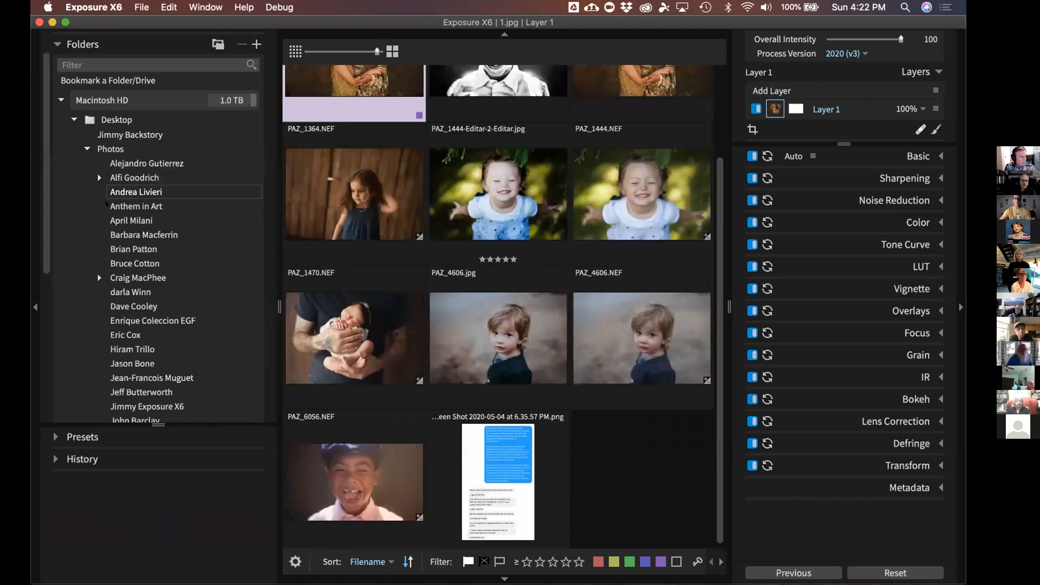
pyautogui.scroll(-5, 123, 266)
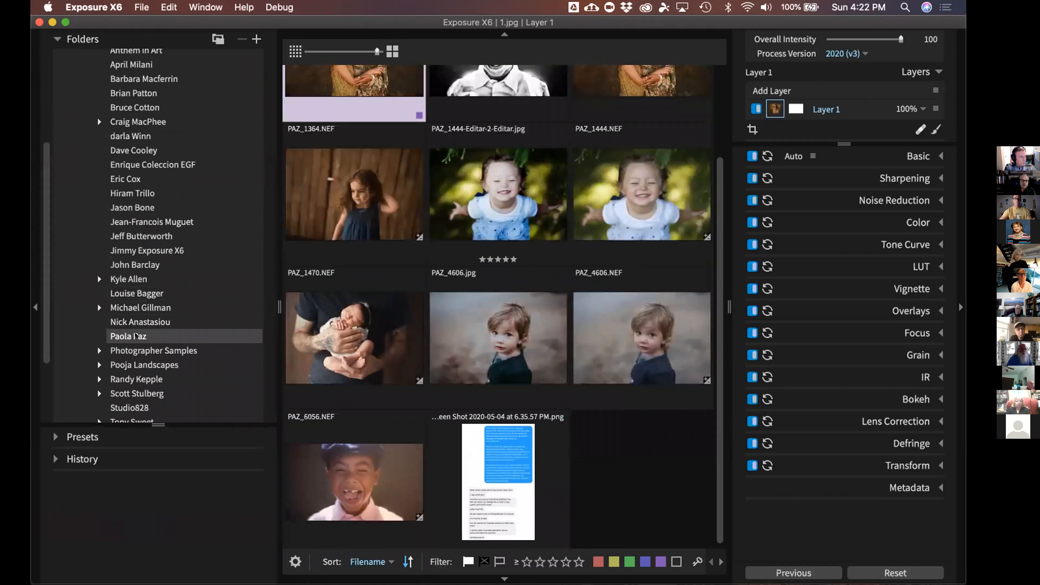
pyautogui.click(604, 451)
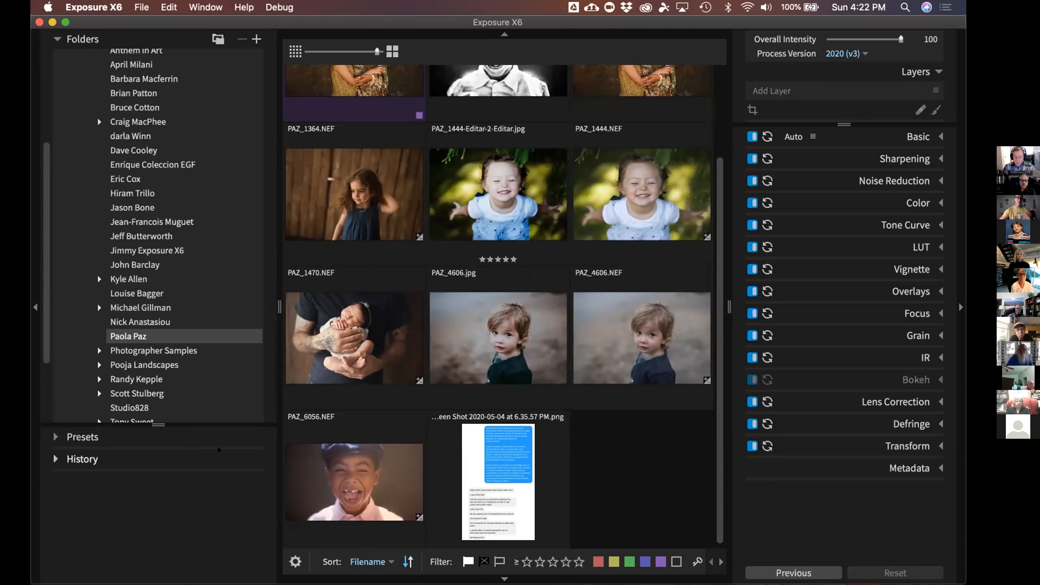
pyautogui.click(35, 307)
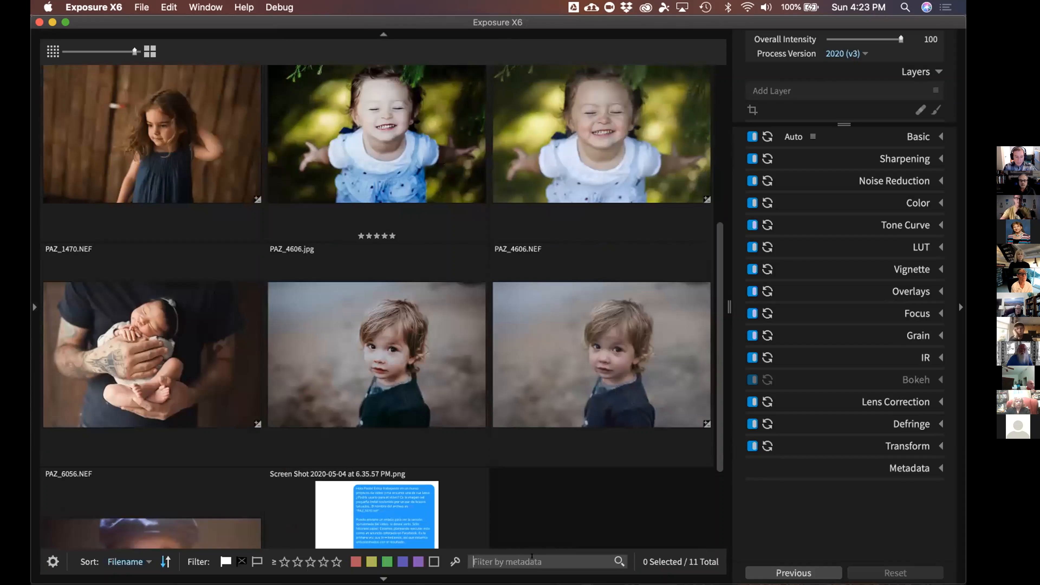
pyautogui.write('ne')
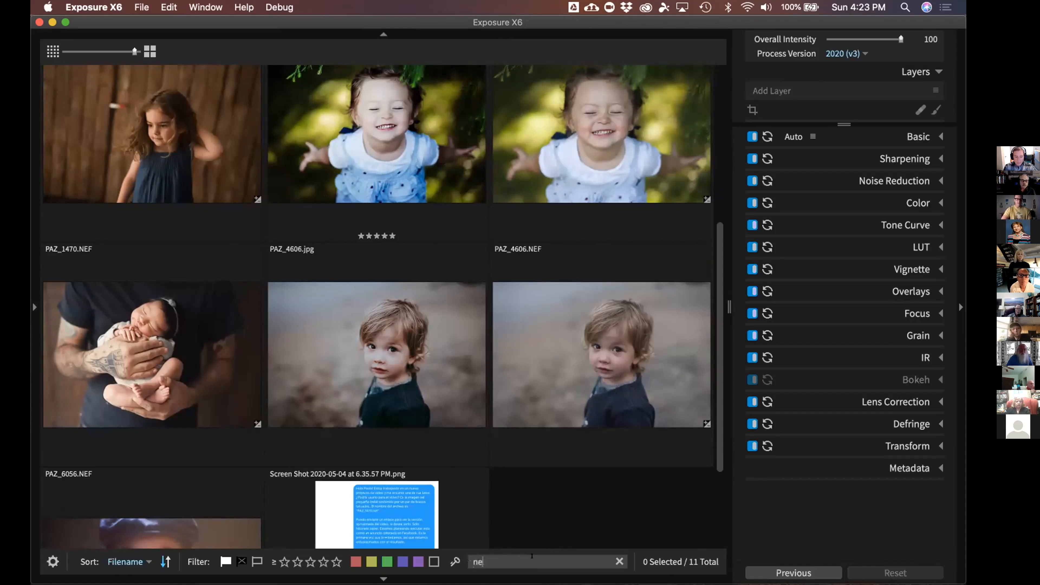
pyautogui.write('f')
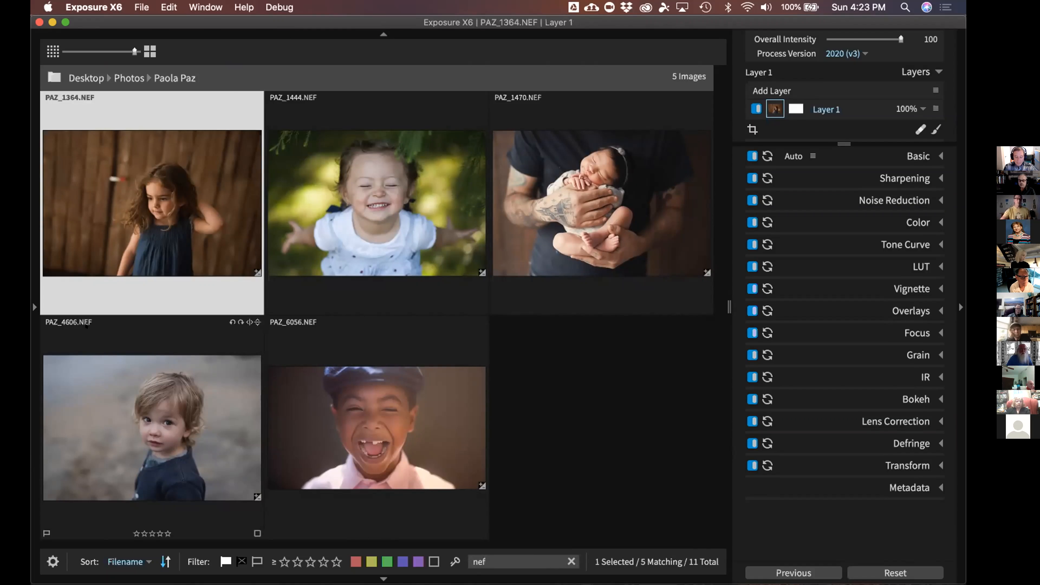
pyautogui.click(34, 307)
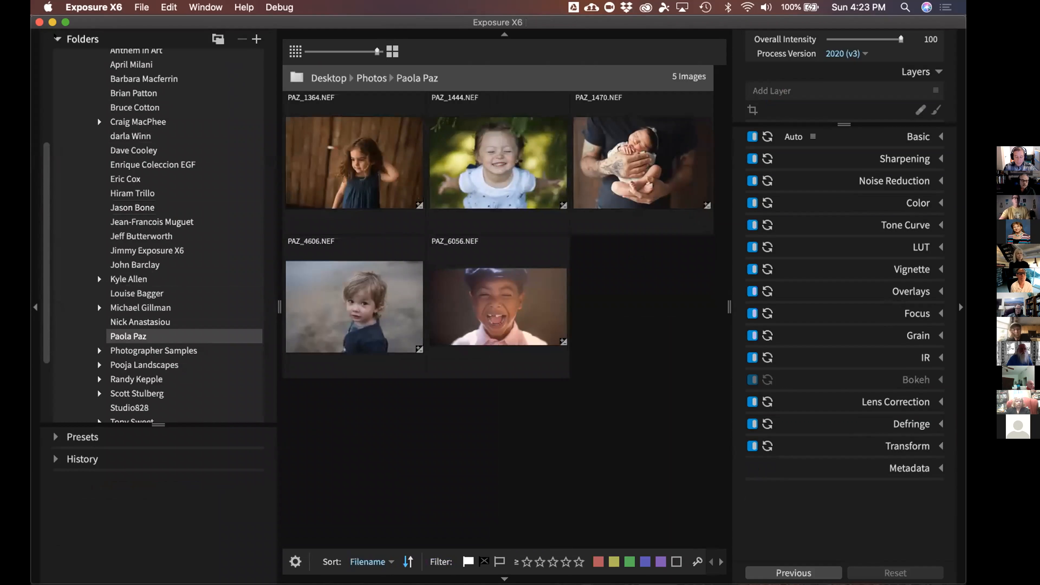
# Collapse the folder list and open PAZ_1364.NEF in the single-image editor
pyautogui.click(78, 40)
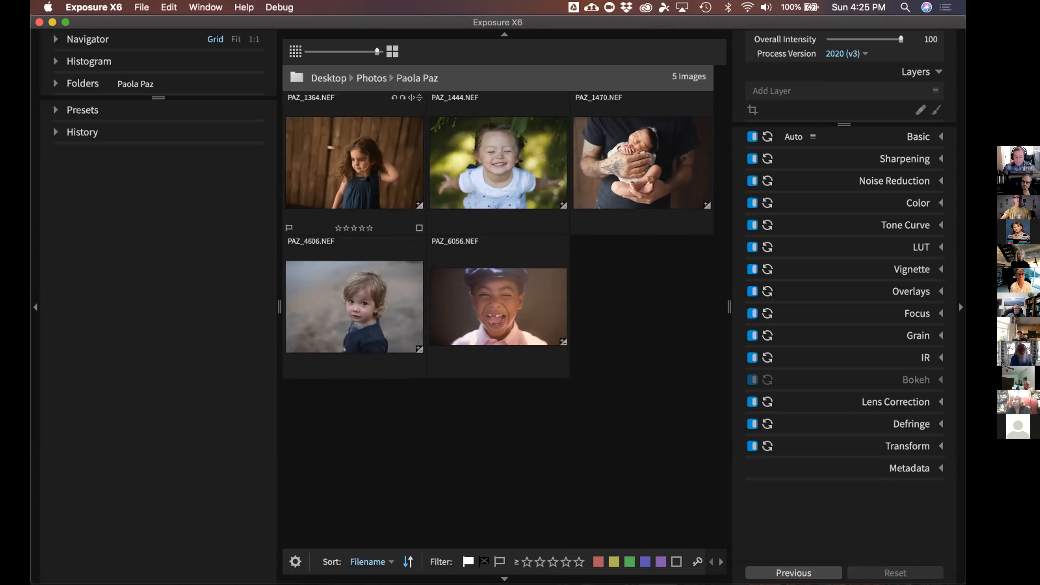
pyautogui.doubleClick(367, 172)
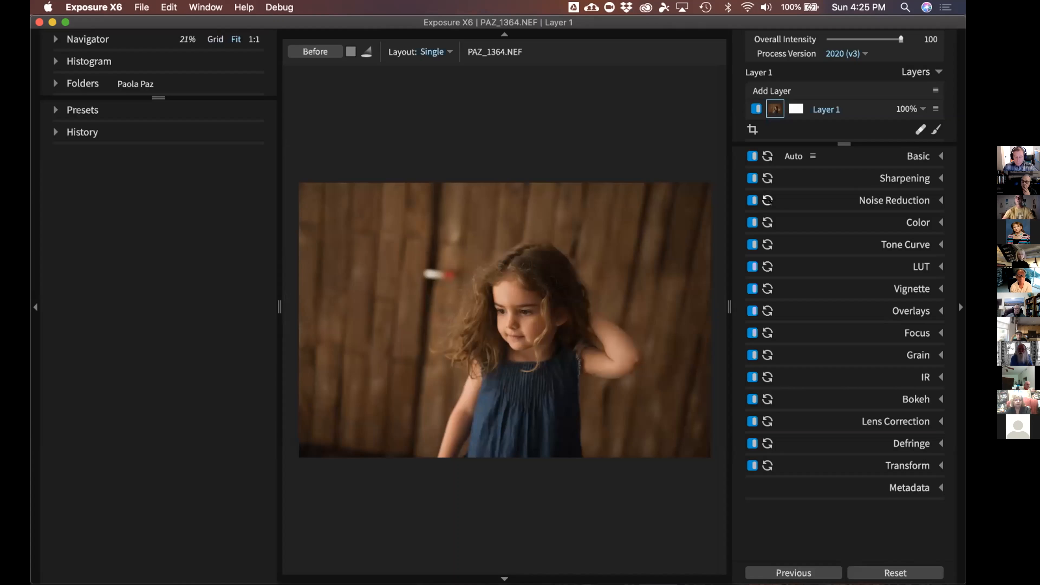
# Go to PAZ_1444.NEF and confirm the distortion profile is Nikkor AF-S 85mm f/1.8G
pyautogui.click(906, 426)
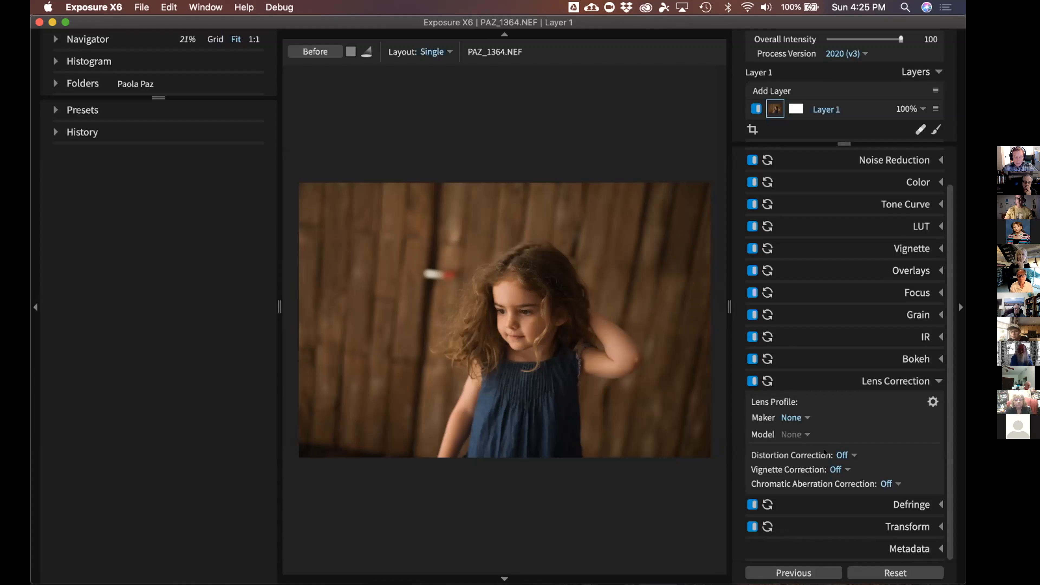
pyautogui.press('Right')
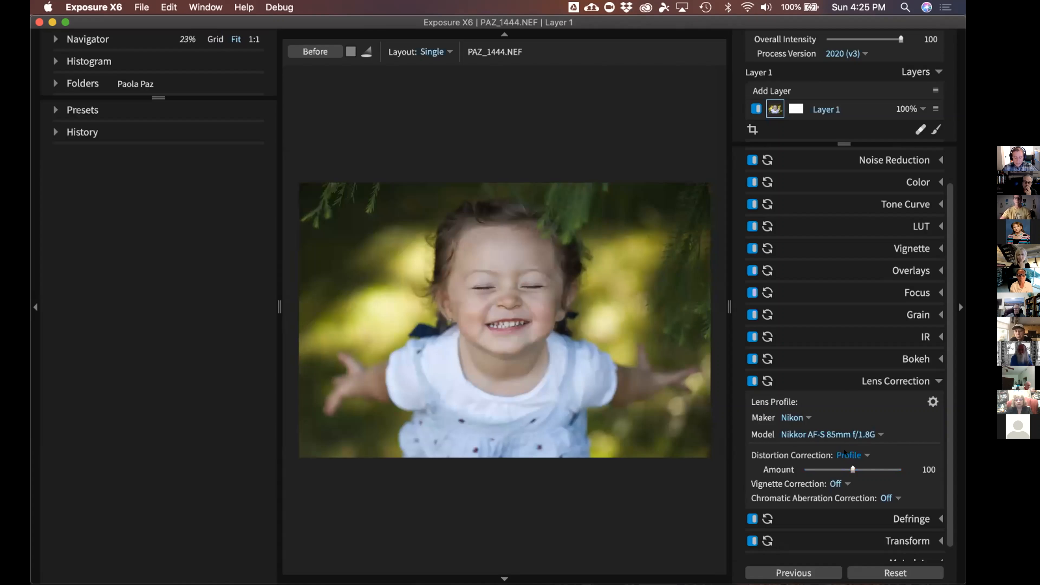
pyautogui.click(846, 453)
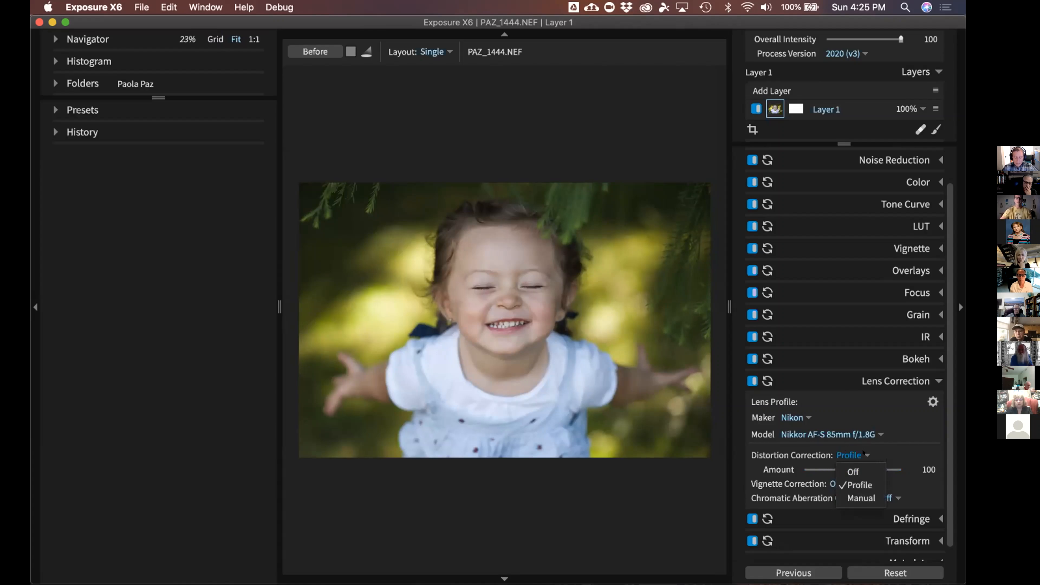
pyautogui.click(904, 379)
pyautogui.click(904, 379)
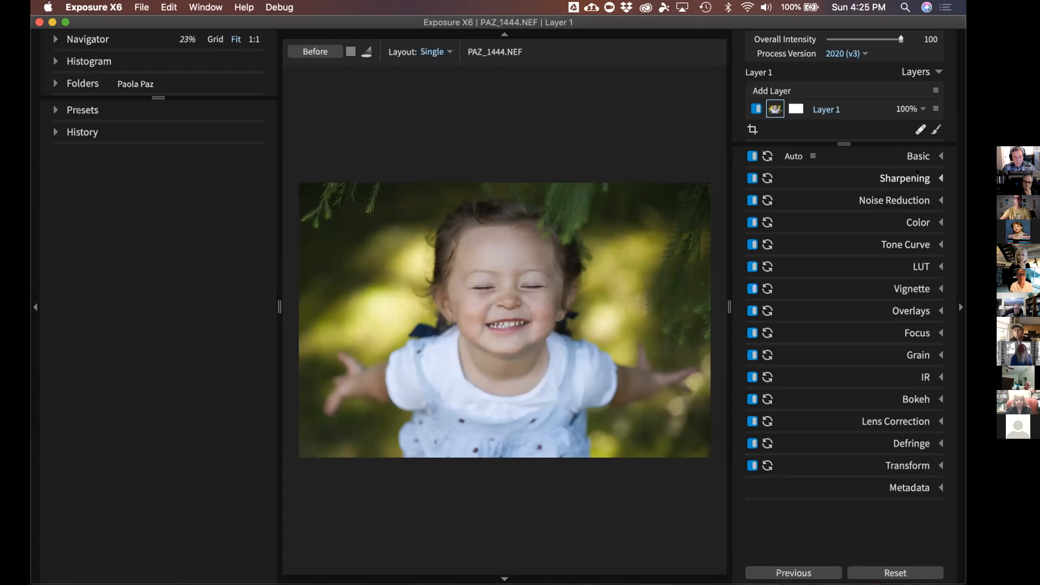
# Drag the Sharpening sliders to Amount 21, Radius 1.16 and Masking 23, keeping Detail at 25
pyautogui.click(916, 178)
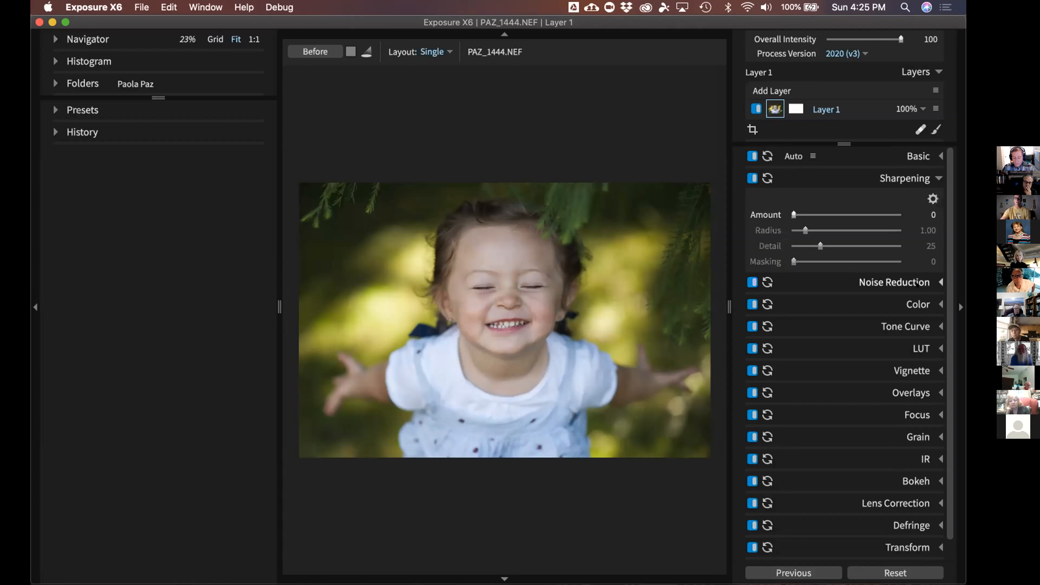
pyautogui.click(897, 285)
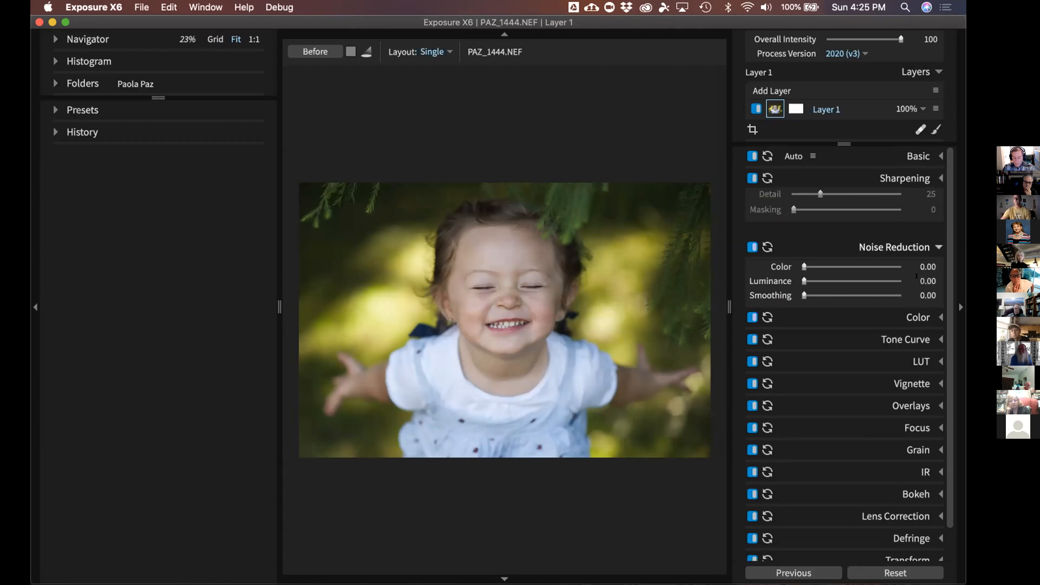
pyautogui.click(894, 179)
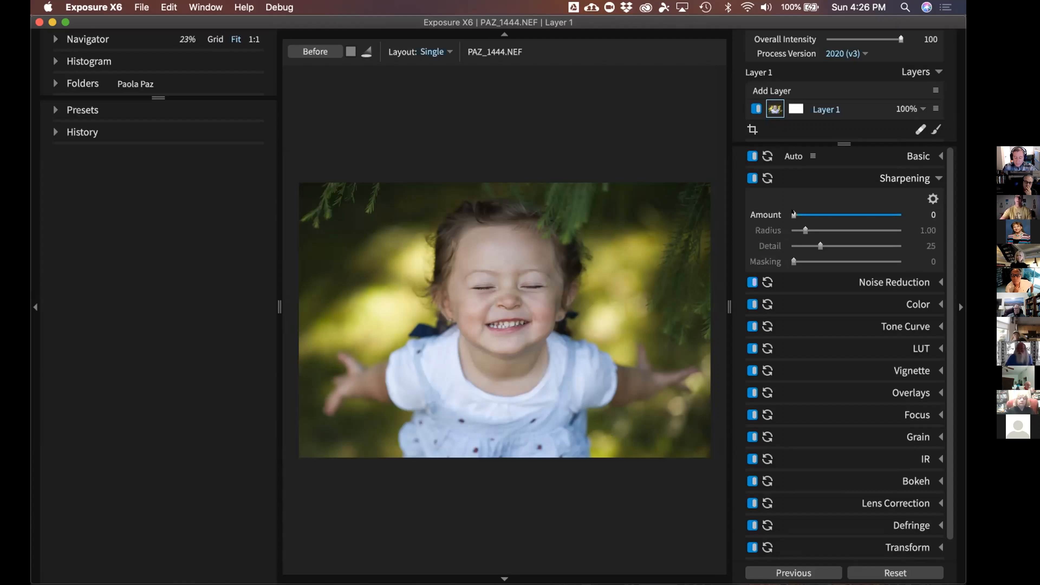
pyautogui.moveTo(793, 214); pyautogui.dragTo(805, 215)
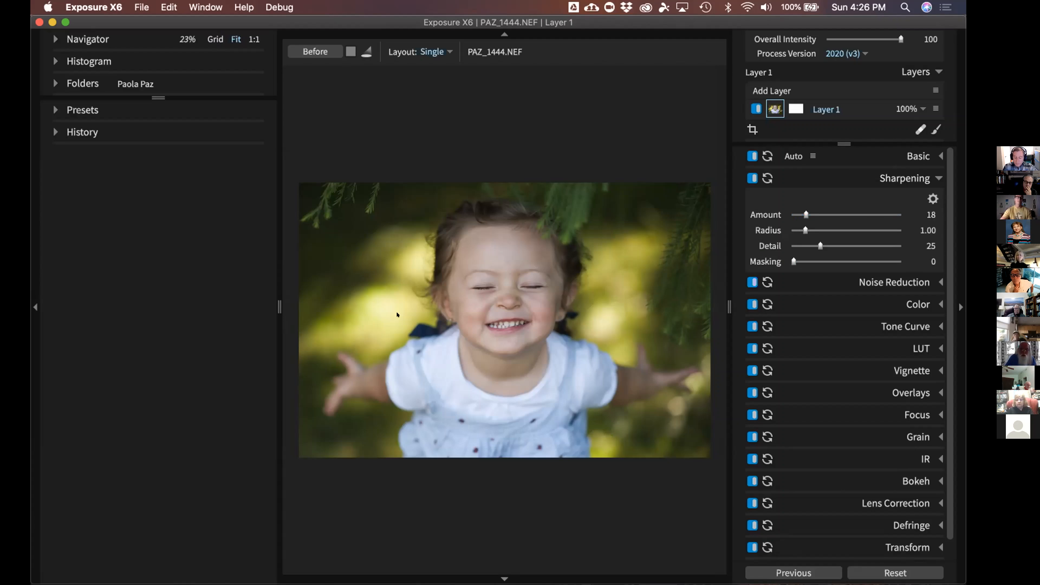
pyautogui.click(36, 307)
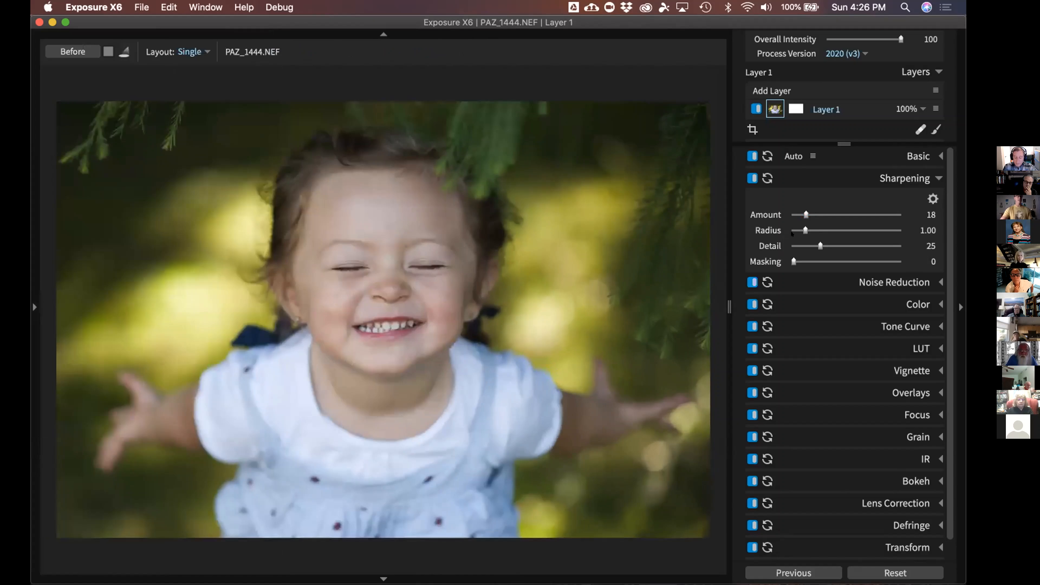
pyautogui.moveTo(794, 231); pyautogui.dragTo(835, 233)
pyautogui.moveTo(833, 226); pyautogui.dragTo(814, 262)
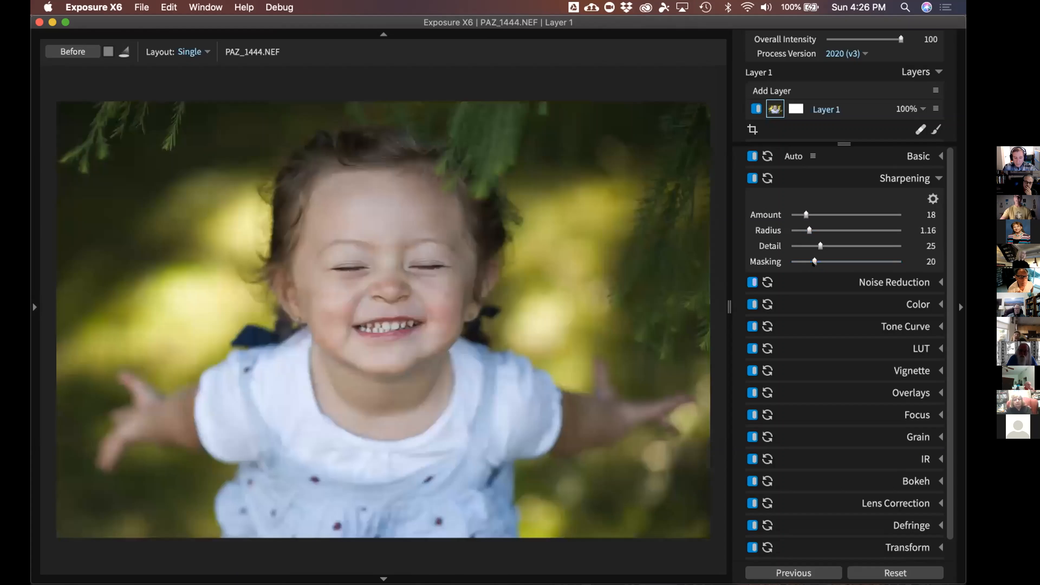
pyautogui.moveTo(805, 214); pyautogui.dragTo(874, 215)
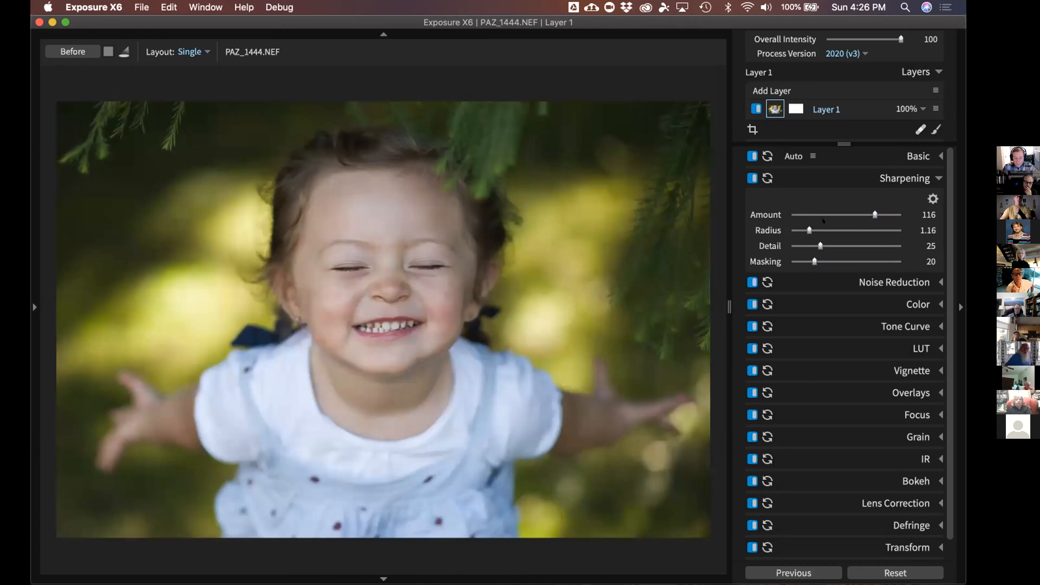
pyautogui.moveTo(867, 213); pyautogui.dragTo(803, 214)
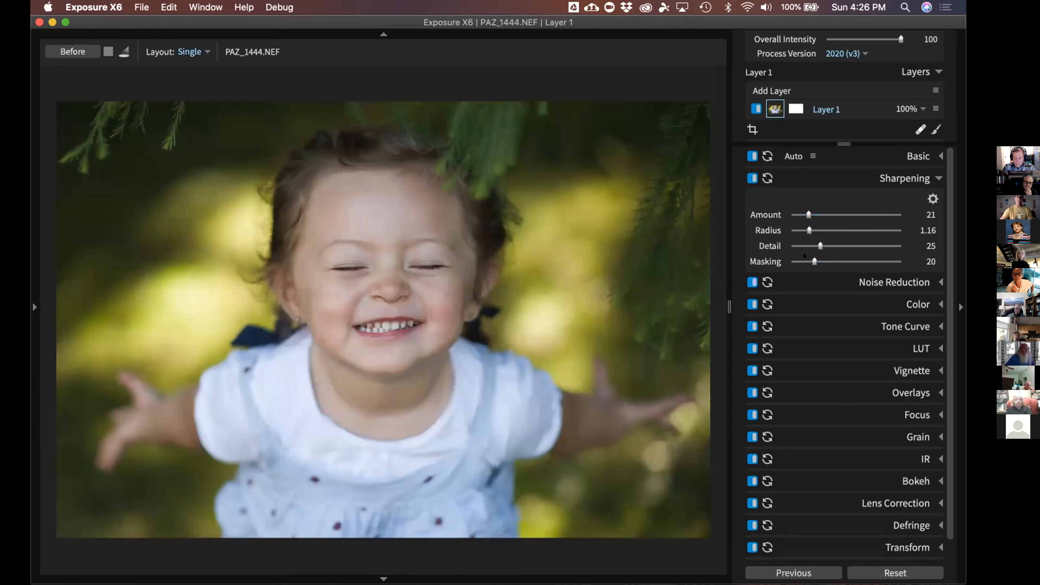
pyautogui.moveTo(811, 256); pyautogui.dragTo(843, 251)
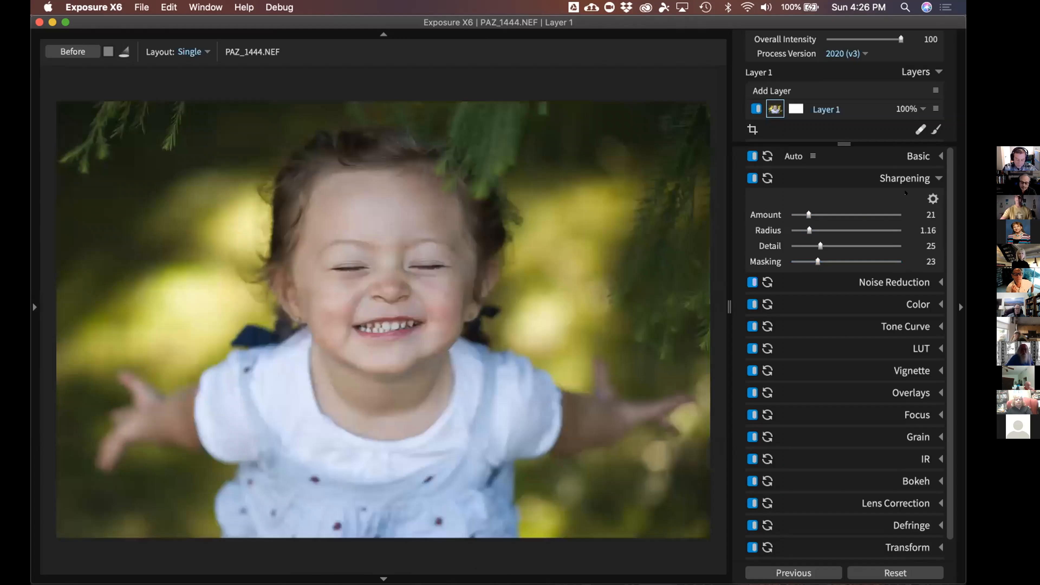
pyautogui.click(907, 180)
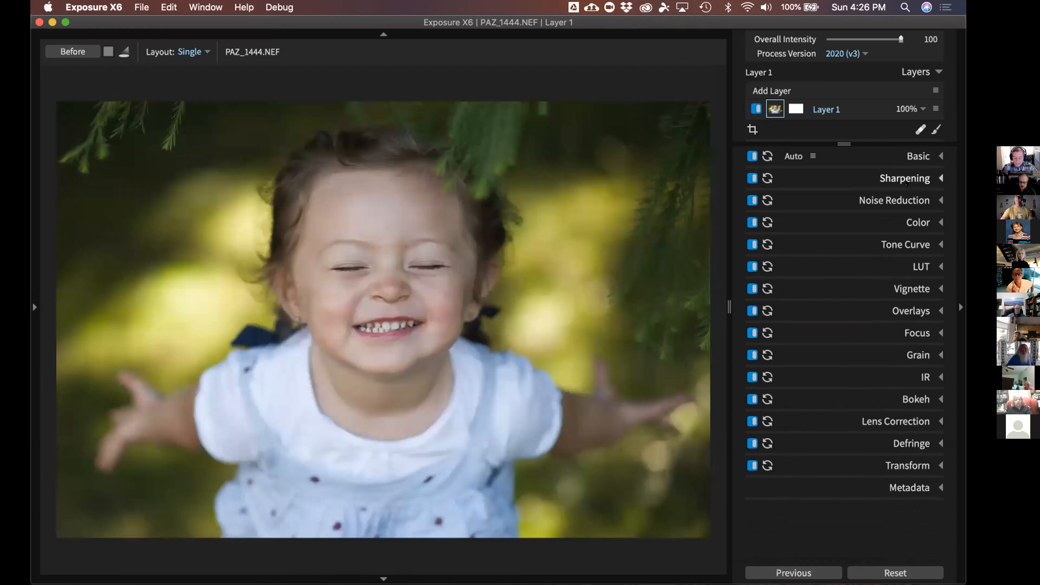
pyautogui.click(906, 192)
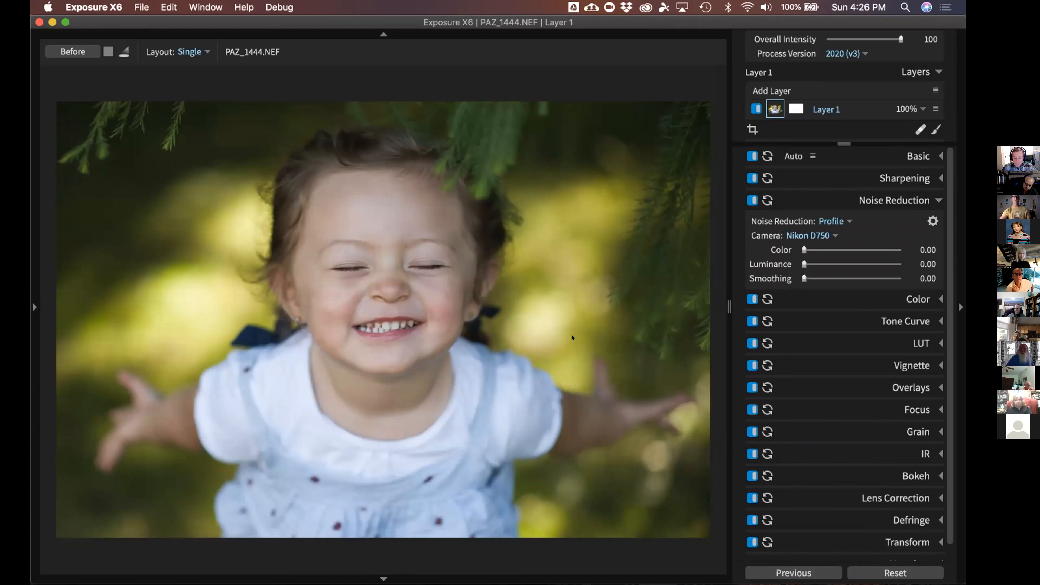
pyautogui.click(618, 170)
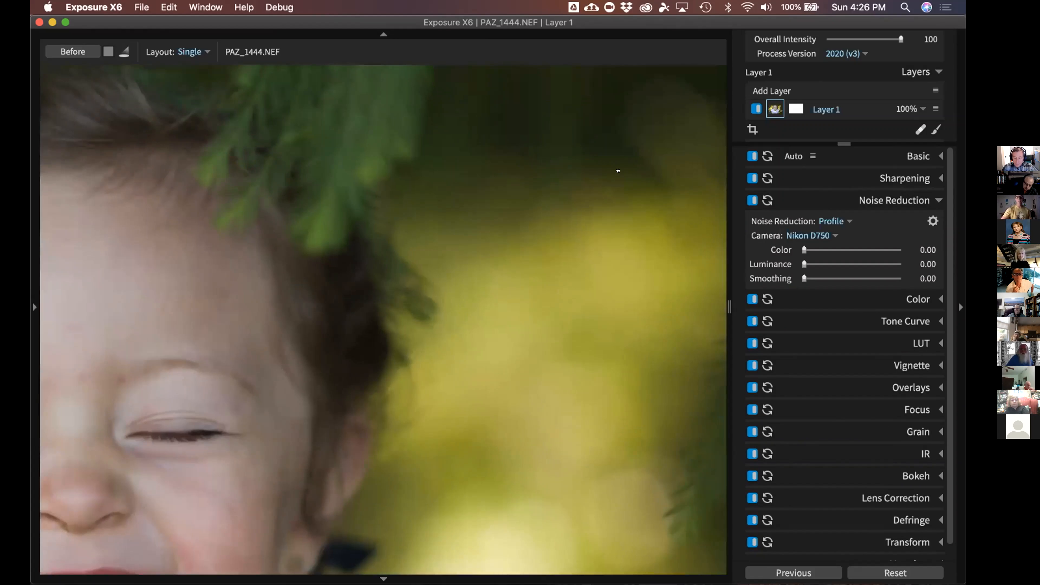
pyautogui.click(535, 202)
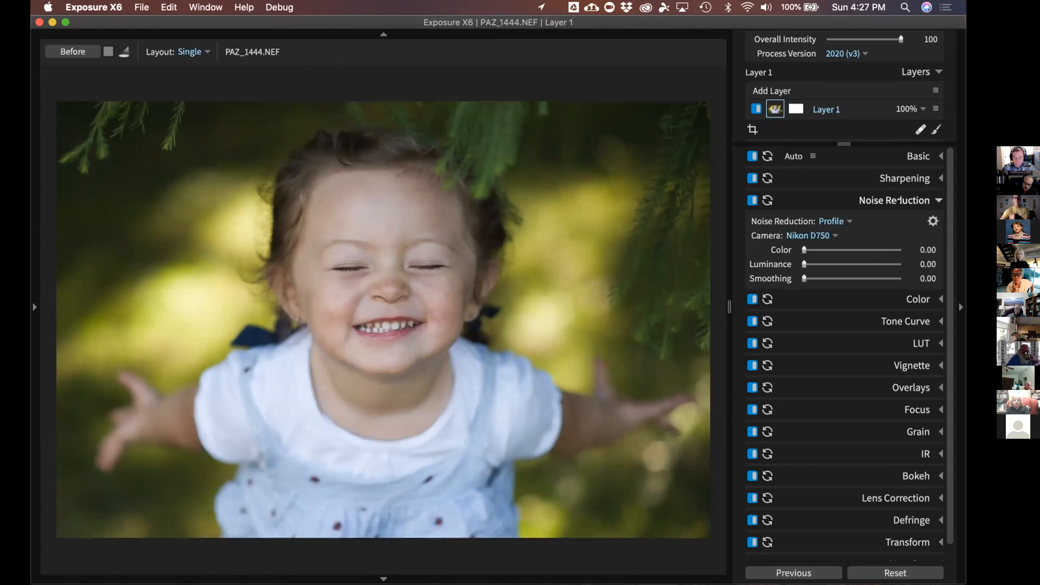
pyautogui.click(897, 201)
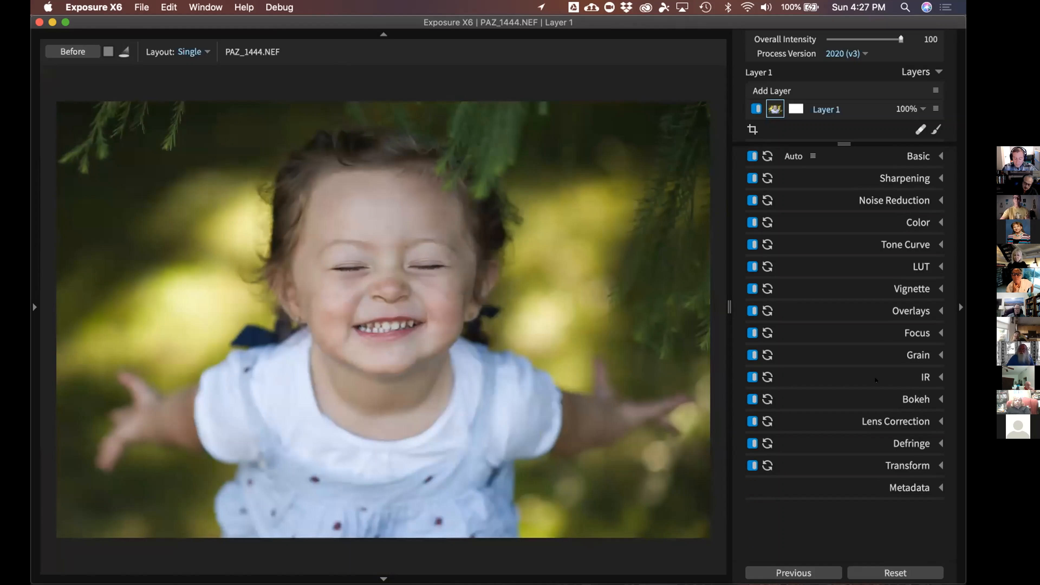
# Check the Transform settings, then expand Basic to show Temp 7050 and Tint -2
pyautogui.click(904, 465)
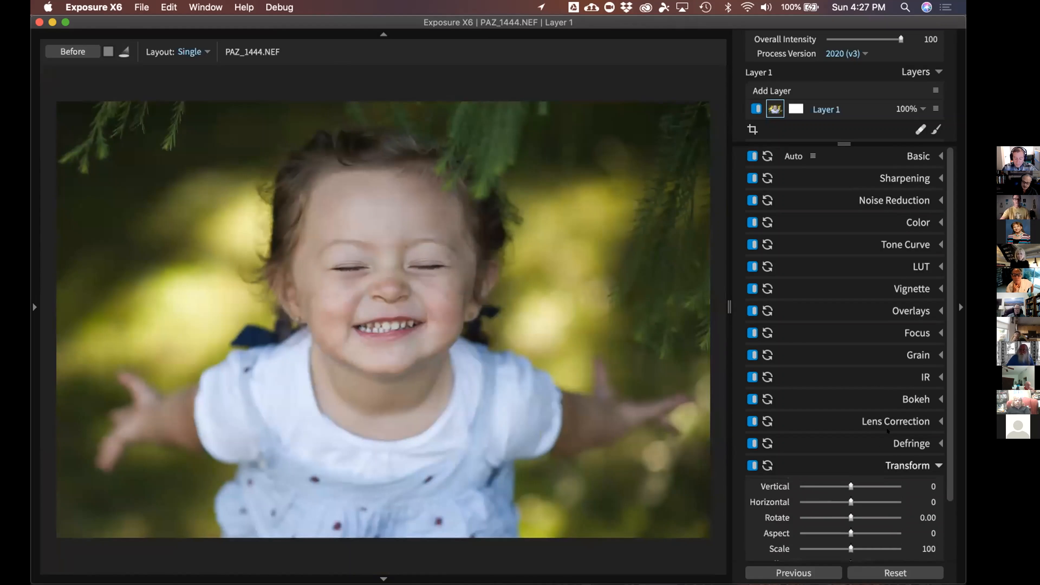
pyautogui.scroll(-3, 862, 333)
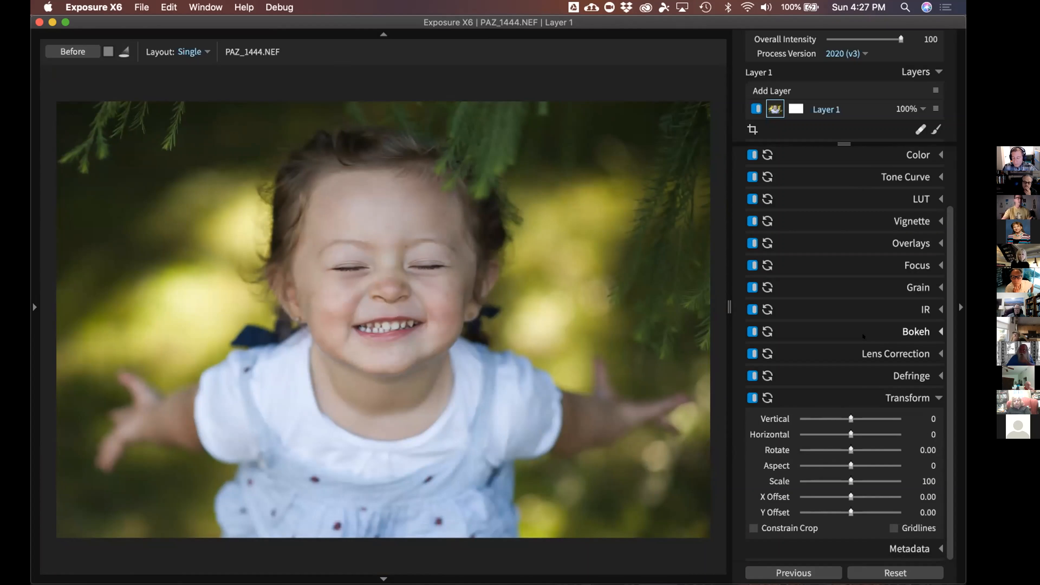
pyautogui.click(918, 398)
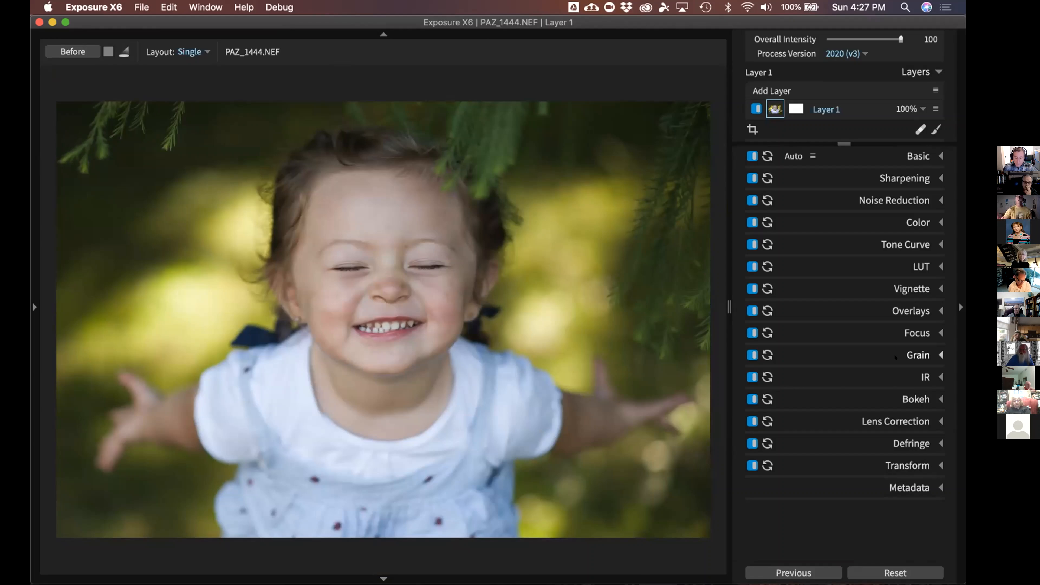
pyautogui.click(912, 156)
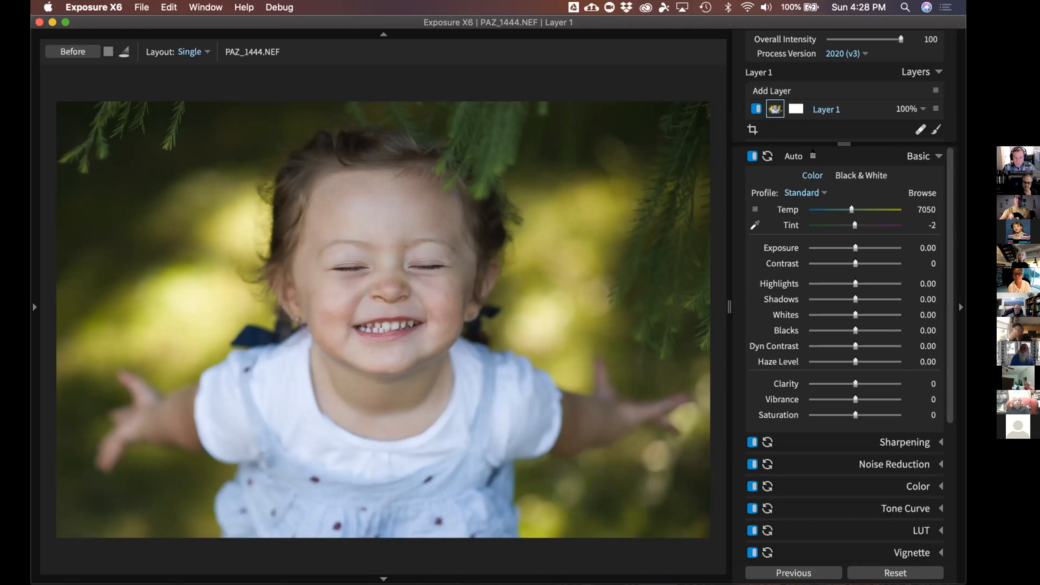
# Run Auto with Haze Level unchecked and Exposure Bias lowered to about 0.15
pyautogui.click(804, 151)
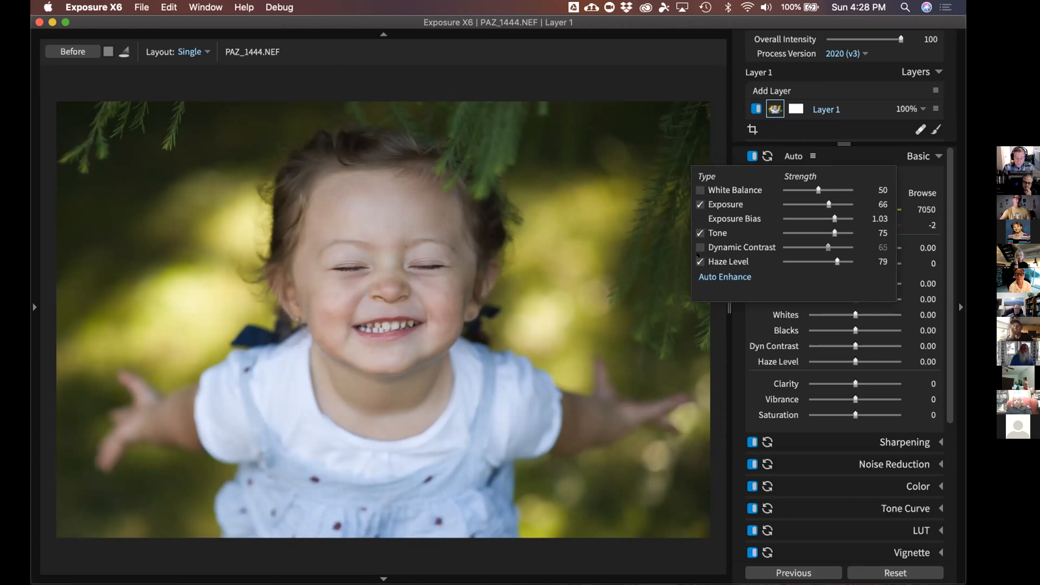
pyautogui.click(698, 257)
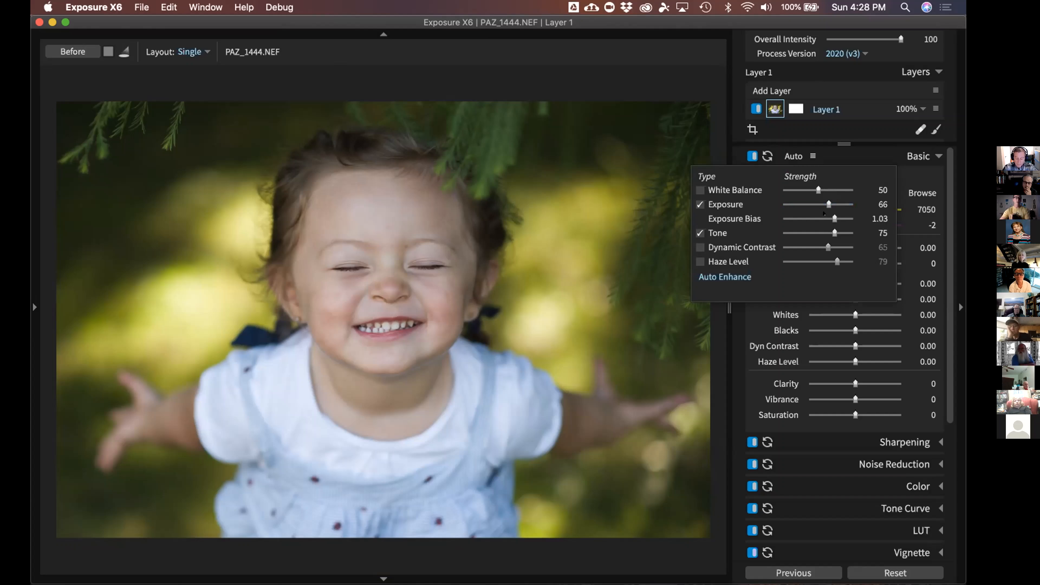
pyautogui.click(825, 215)
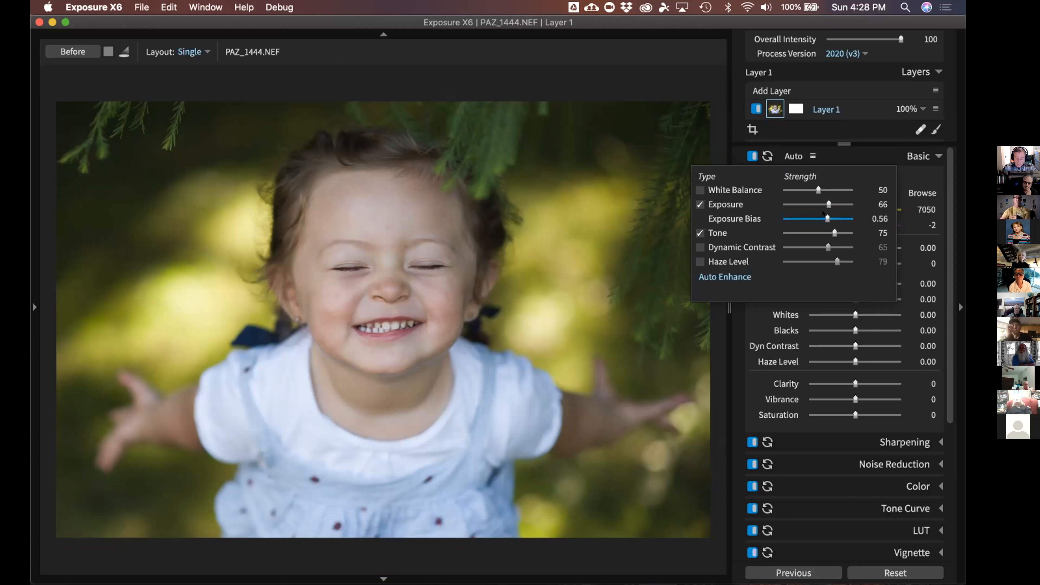
pyautogui.moveTo(822, 213); pyautogui.dragTo(815, 214)
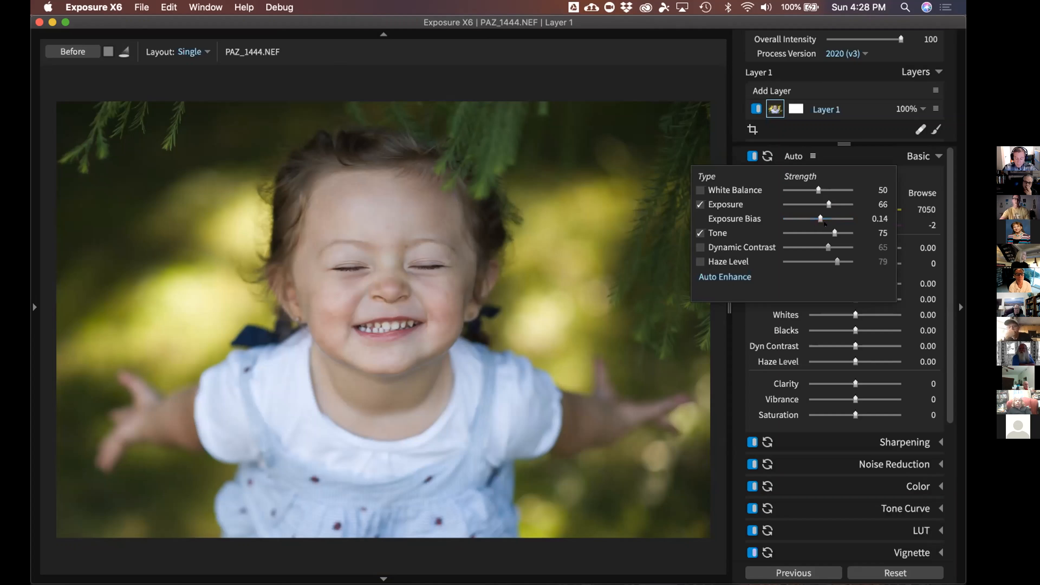
pyautogui.click(884, 161)
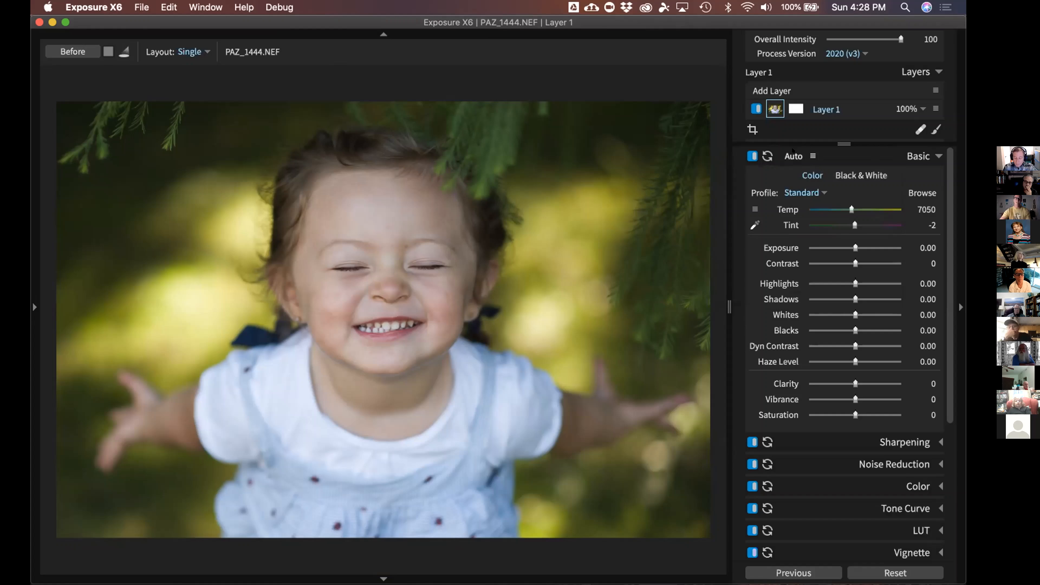
pyautogui.click(792, 156)
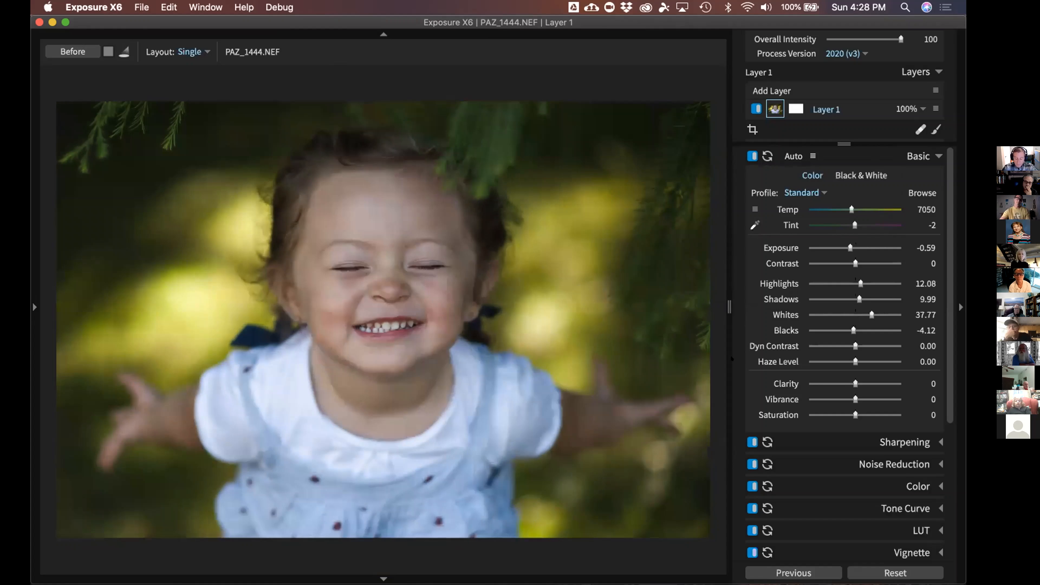
pyautogui.doubleClick(501, 356)
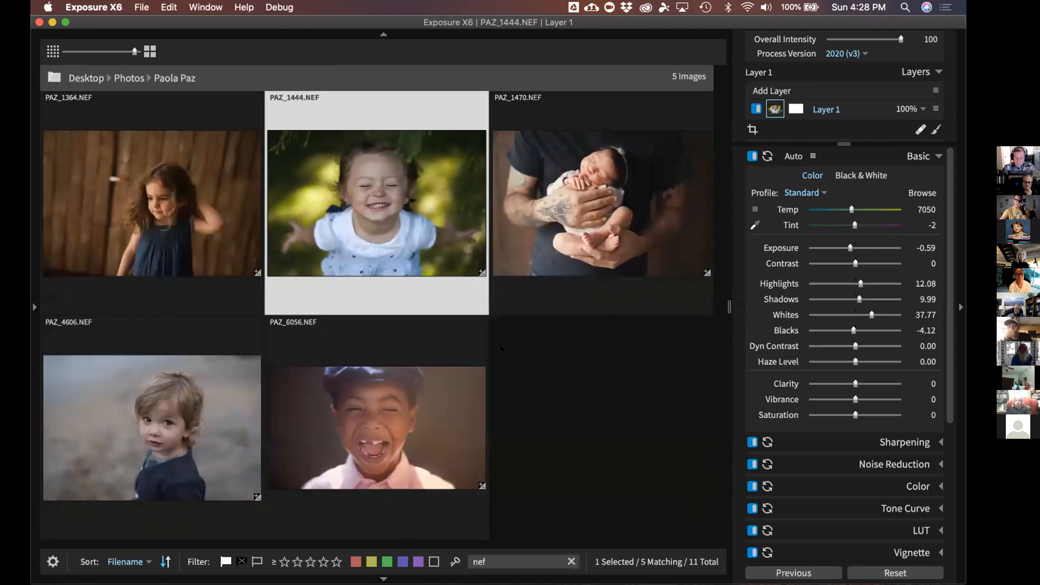
# Select all five NEF photos with Cmd+A and apply Auto to them together
pyautogui.click(282, 407)
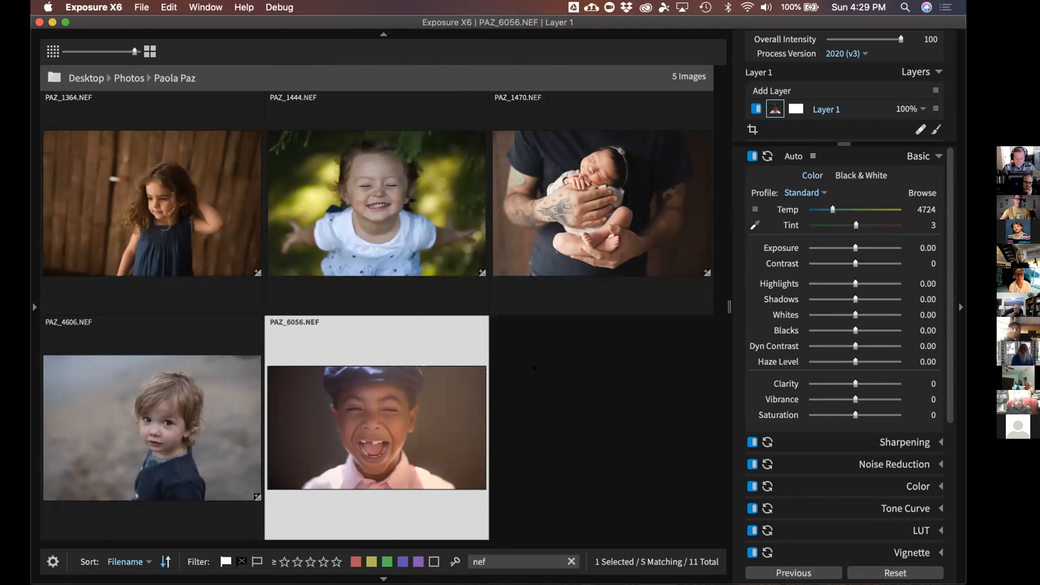
pyautogui.press('super+a')
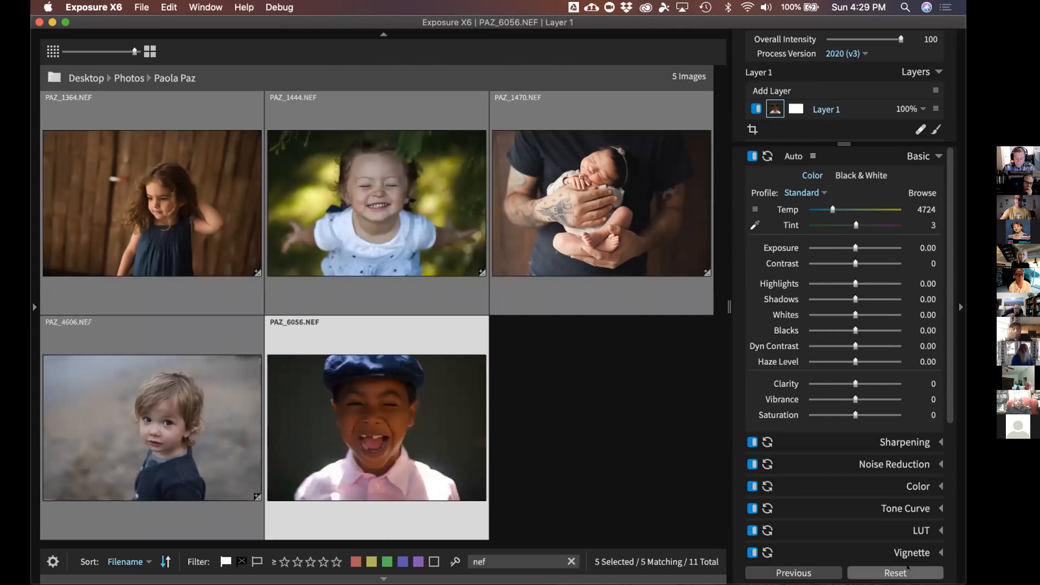
pyautogui.click(562, 452)
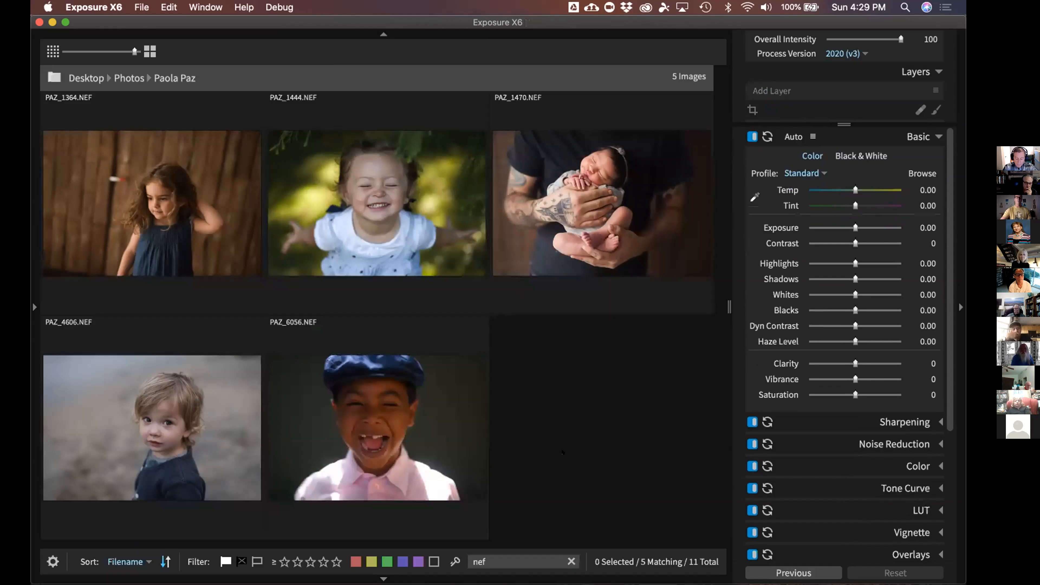
pyautogui.press('super+a')
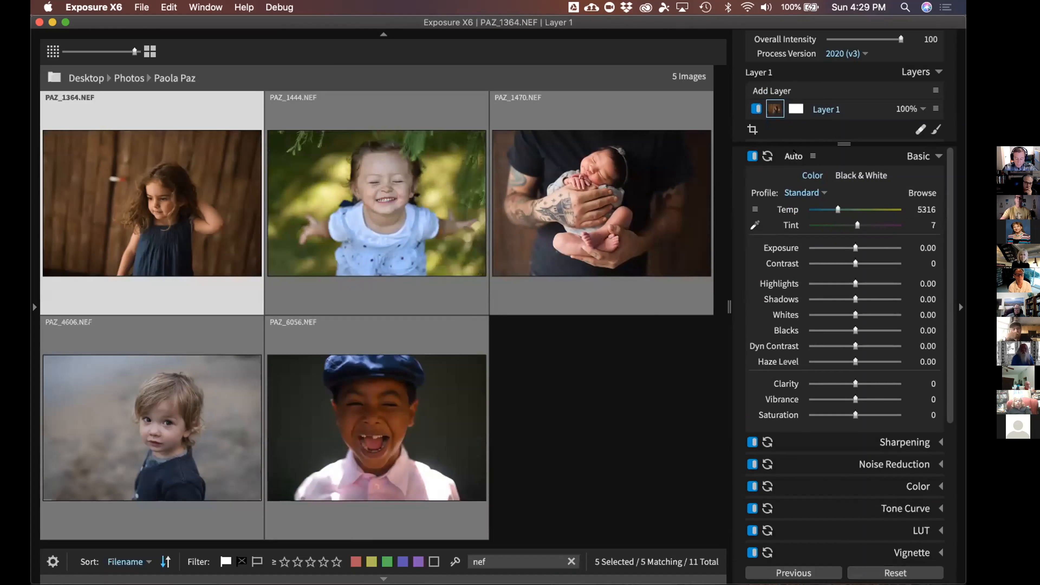
pyautogui.click(793, 155)
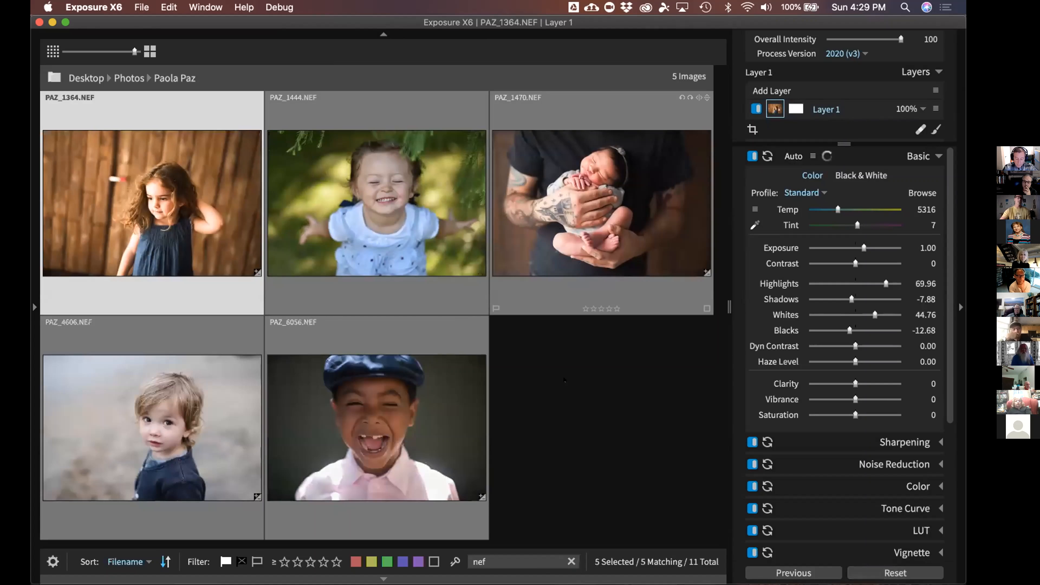
pyautogui.click(499, 354)
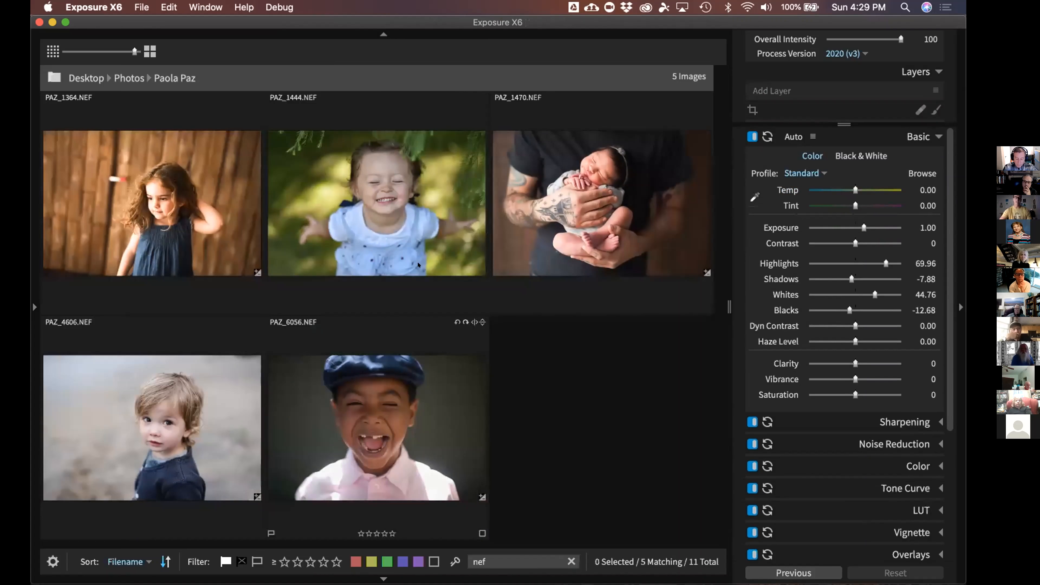
# Open PAZ_1444 alone in the editor and show the Presets library in the left dock
pyautogui.doubleClick(397, 242)
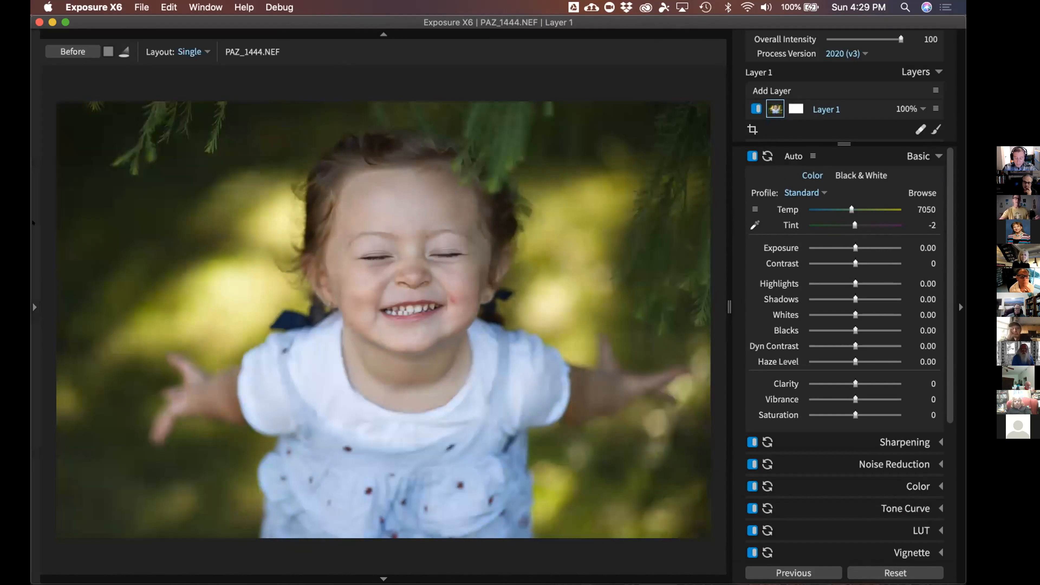
pyautogui.click(35, 222)
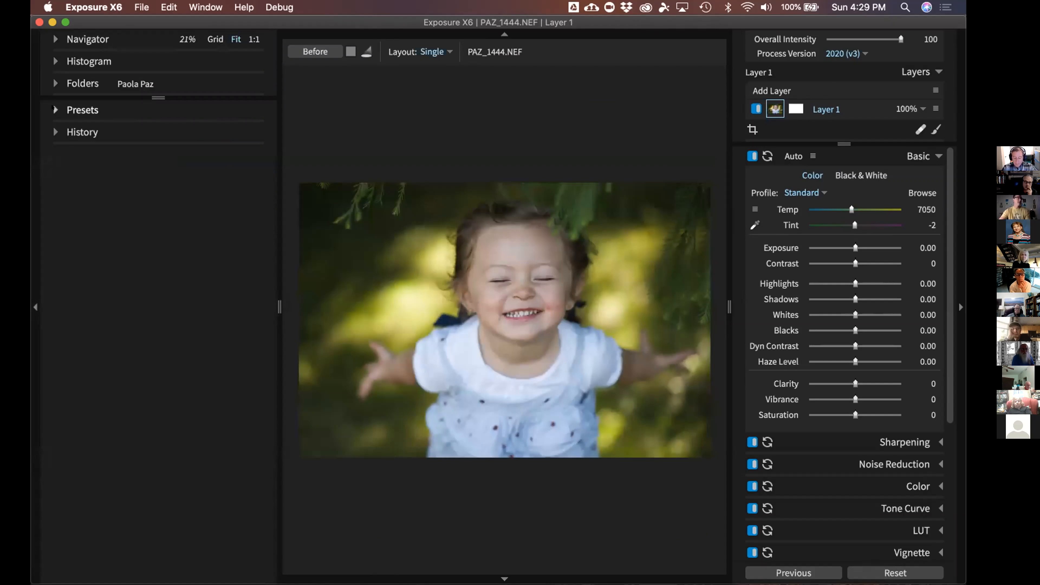
pyautogui.click(82, 110)
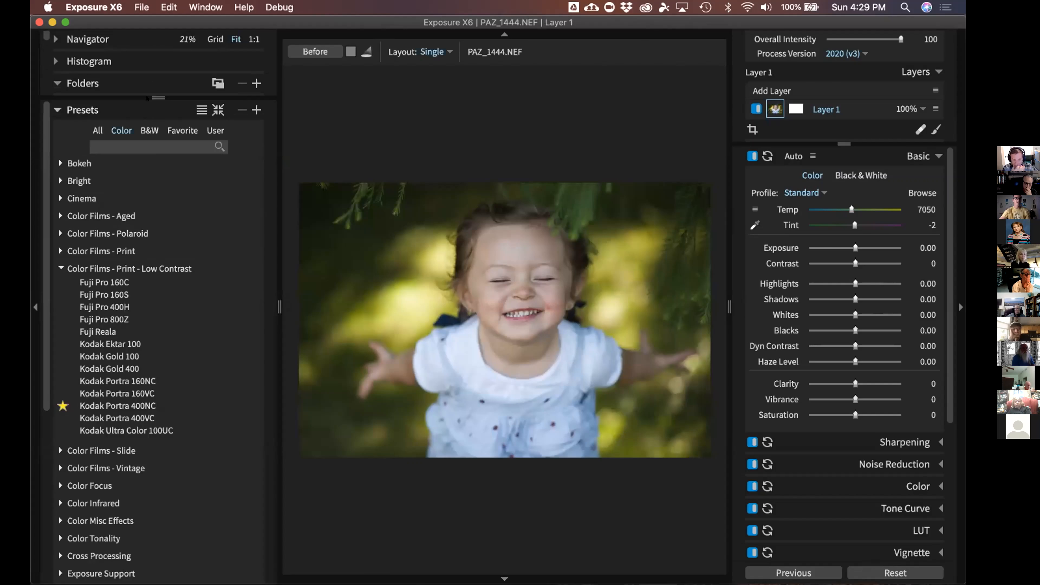
# Try the folder tree and the preset thumbnail views, ending on a plain name list
pyautogui.click(57, 82)
pyautogui.moveTo(149, 348); pyautogui.dragTo(149, 212)
pyautogui.click(56, 84)
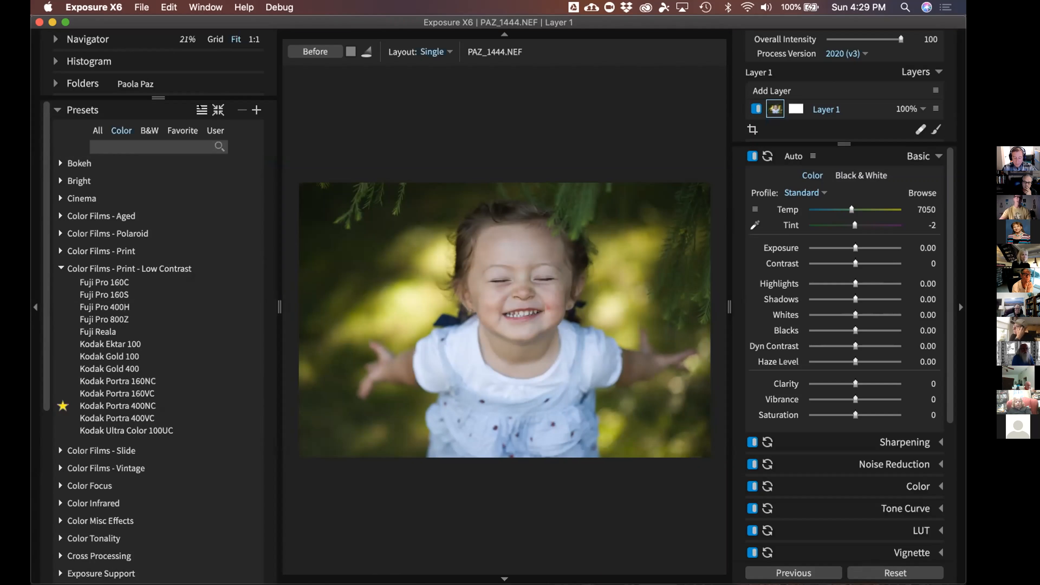
pyautogui.click(201, 110)
pyautogui.click(202, 110)
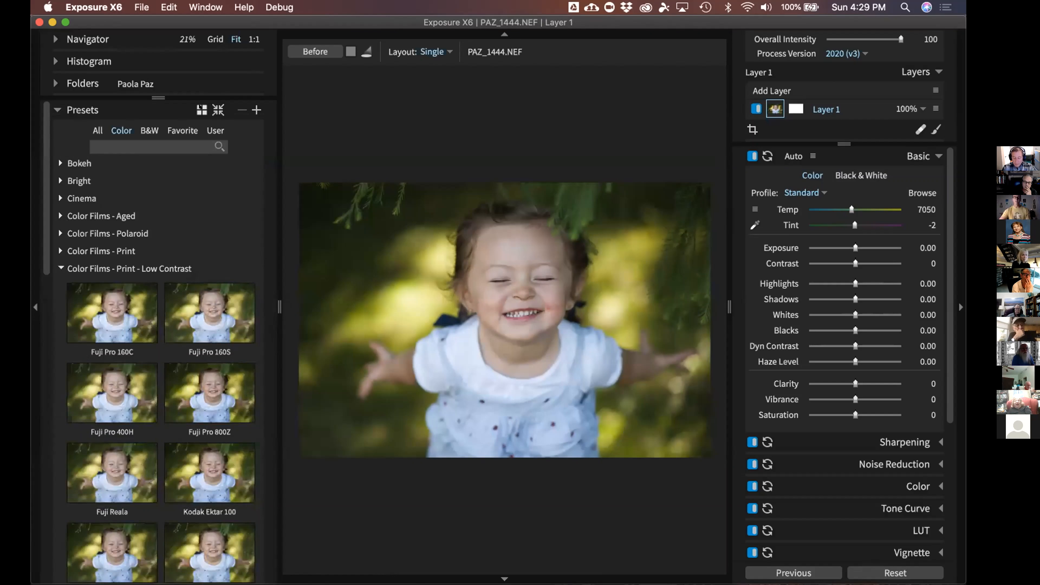
pyautogui.click(201, 109)
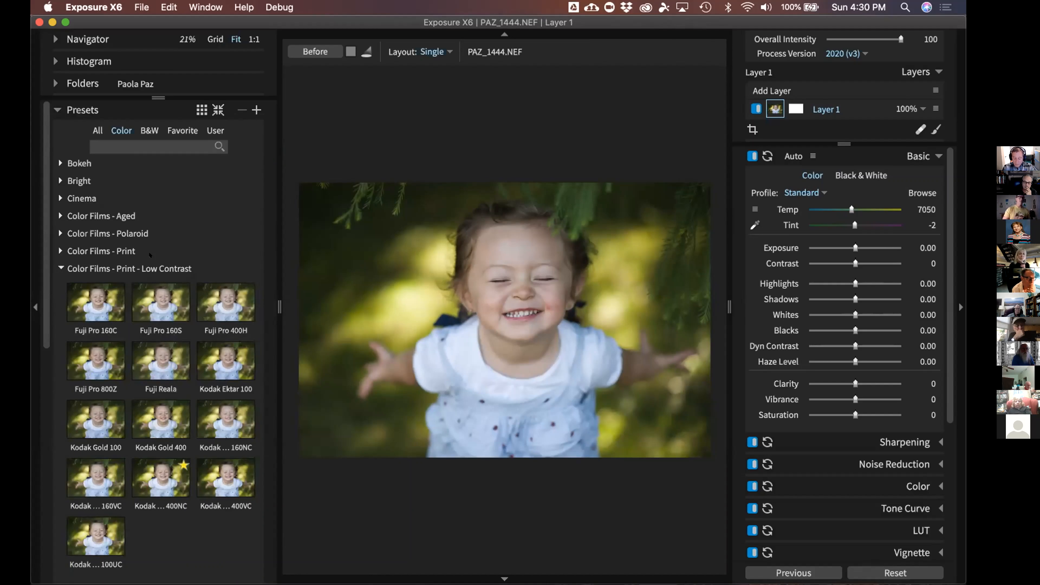
pyautogui.click(201, 110)
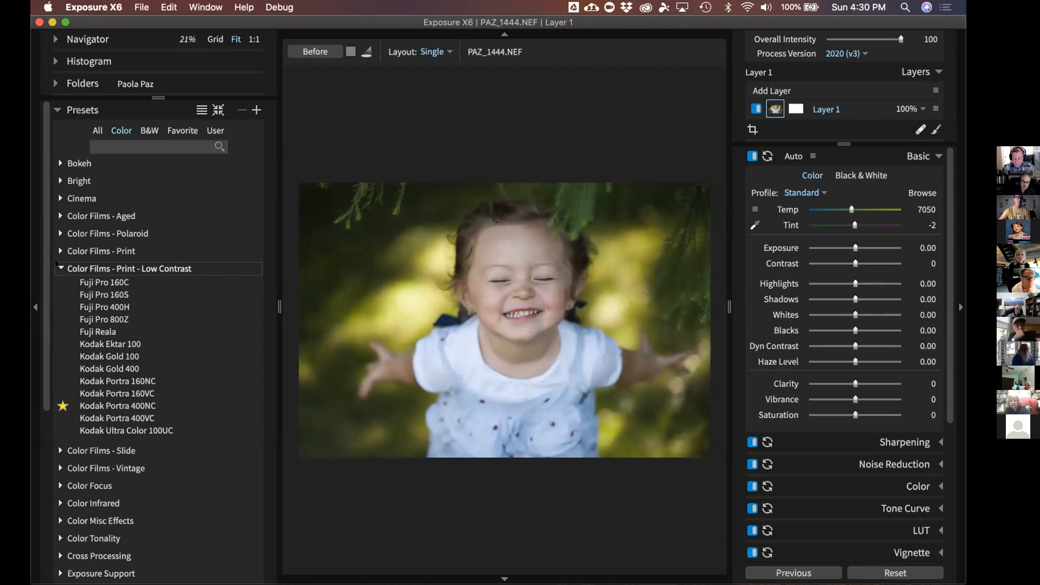
# Collapse the open preset groups and switch the Presets library to the All tab
pyautogui.click(117, 273)
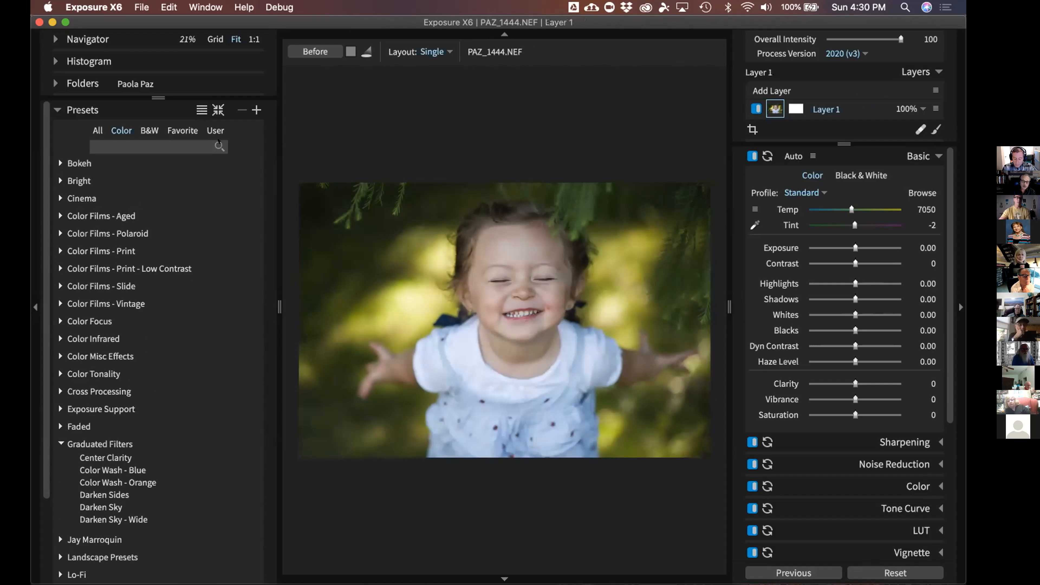
pyautogui.click(217, 110)
pyautogui.click(97, 131)
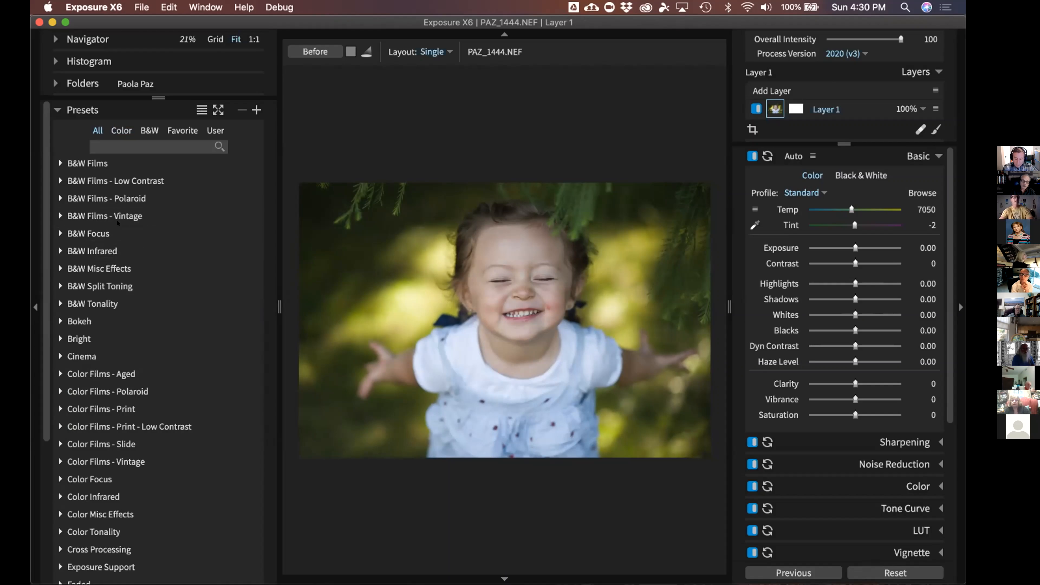
# Switch presets to three-per-row thumbnails and expand the Color Films - Aged group
pyautogui.click(59, 180)
pyautogui.click(202, 109)
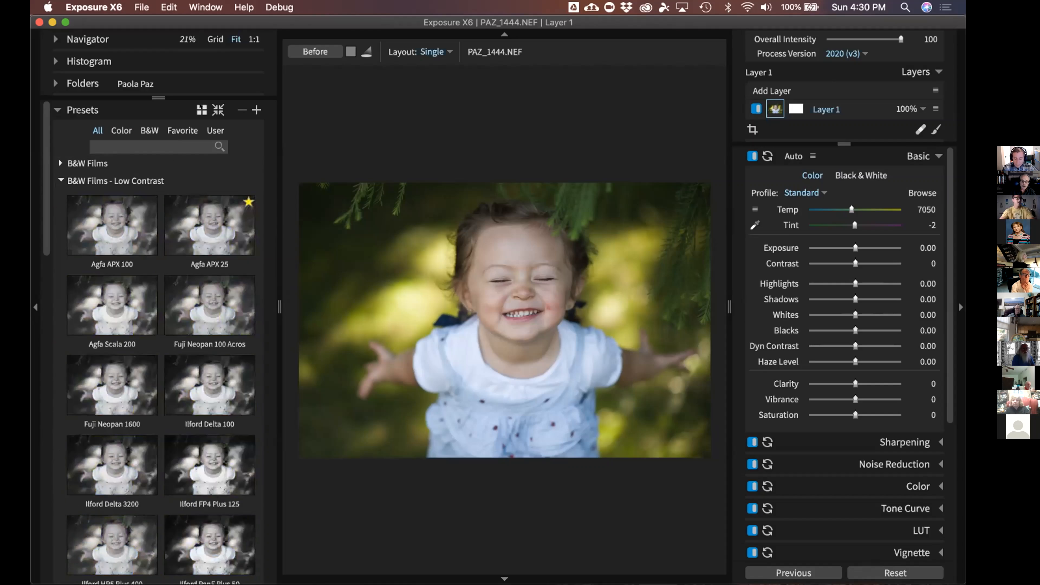
pyautogui.click(202, 110)
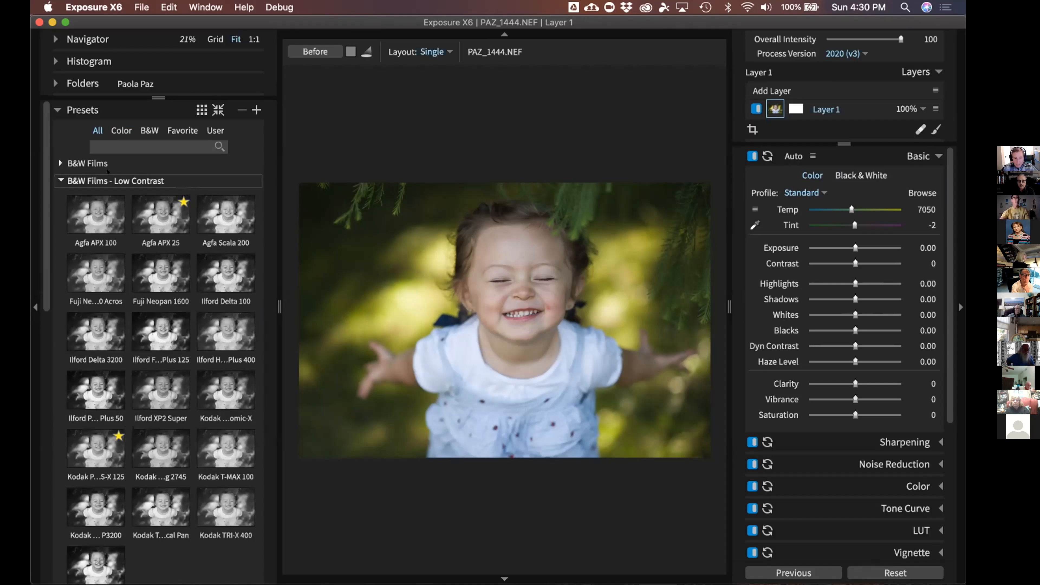
pyautogui.click(107, 178)
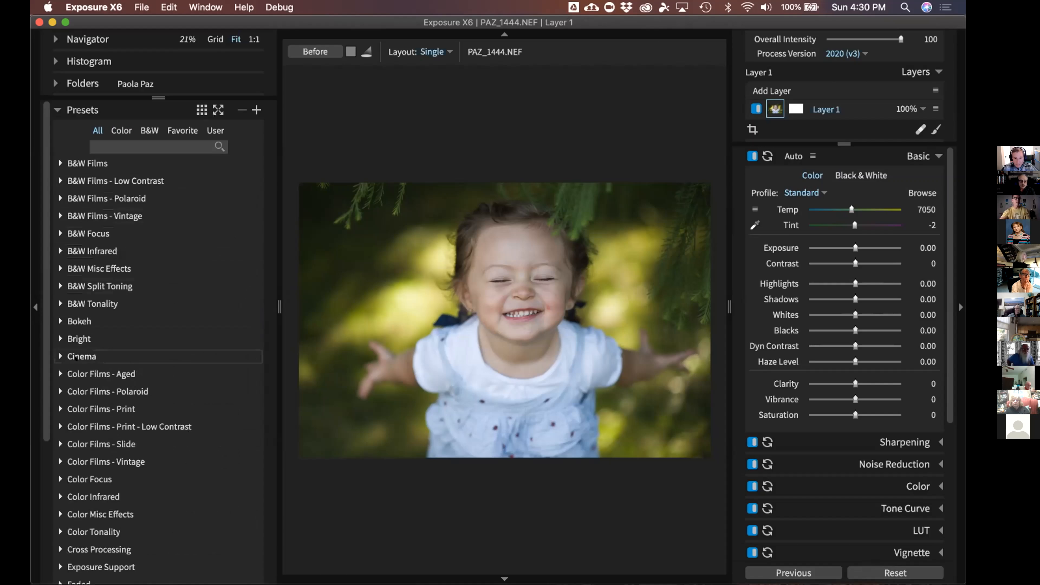
pyautogui.click(76, 371)
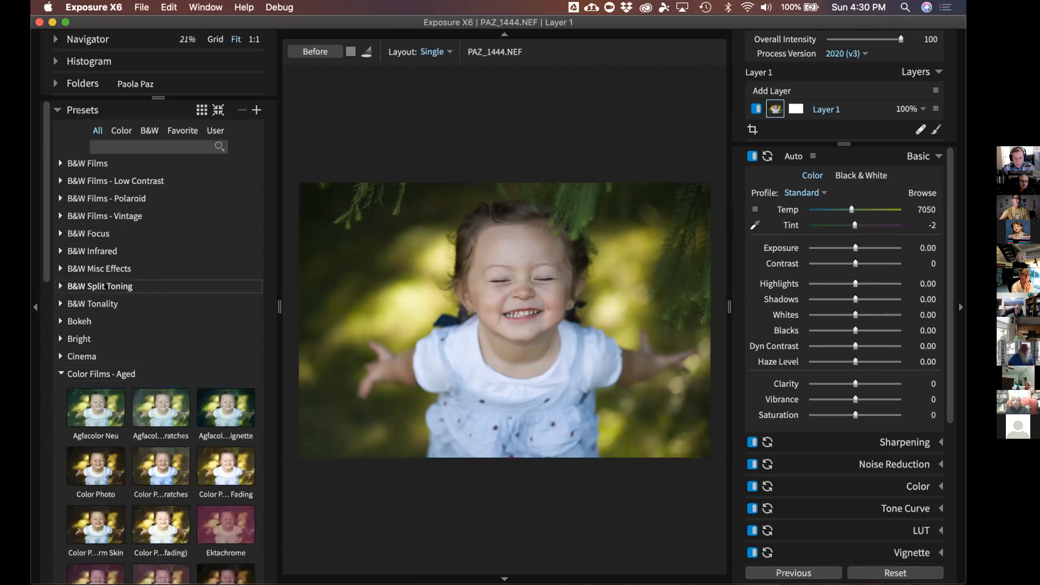
pyautogui.scroll(-2, 105, 286)
pyautogui.scroll(-1, 105, 285)
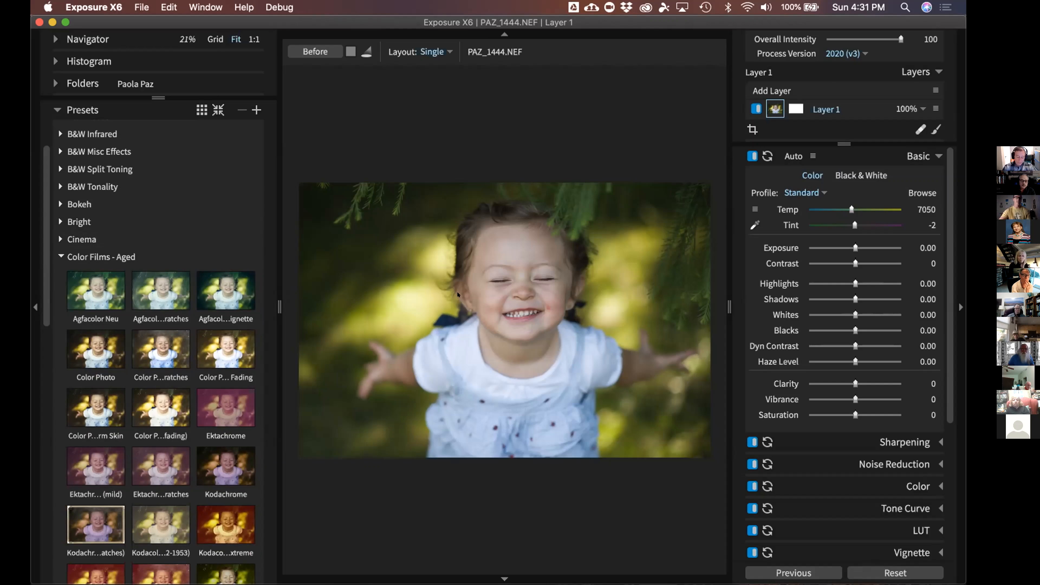
# Add Agfacolor Neu - Dust & Scratches as a new layer above Layer 1
pyautogui.click(157, 344)
pyautogui.click(148, 305)
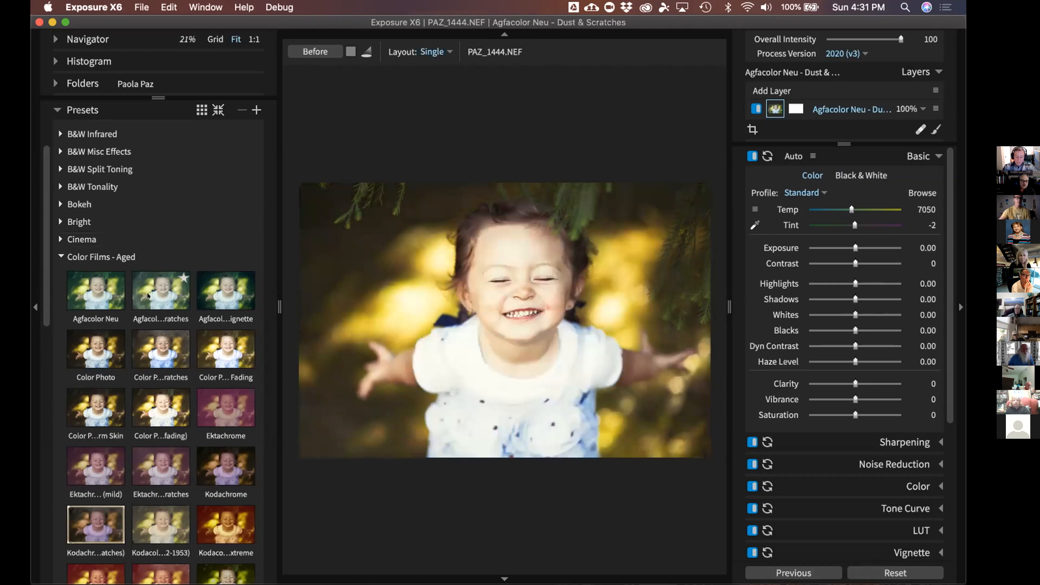
pyautogui.rightClick(148, 294)
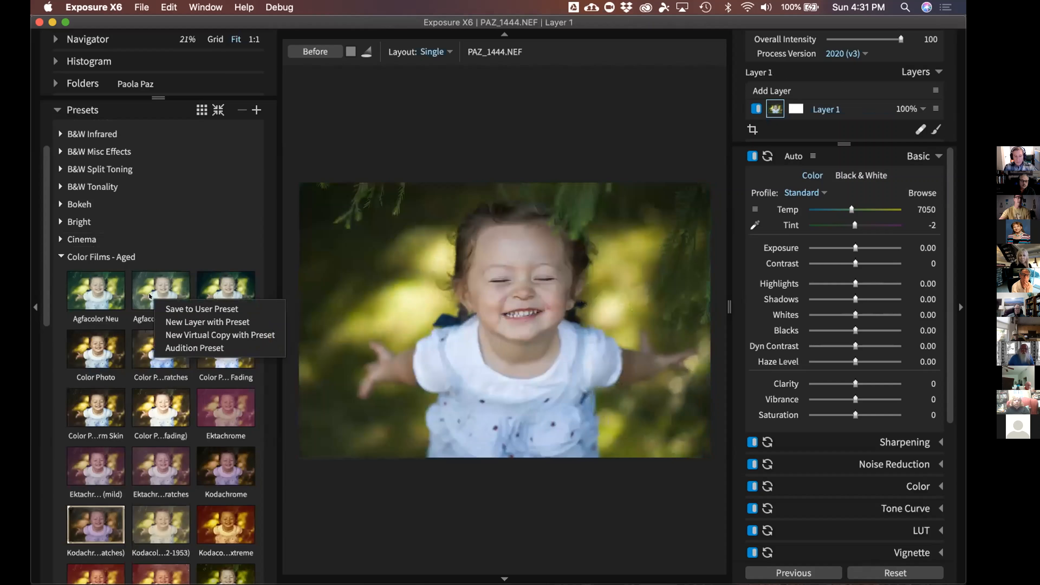
pyautogui.click(179, 321)
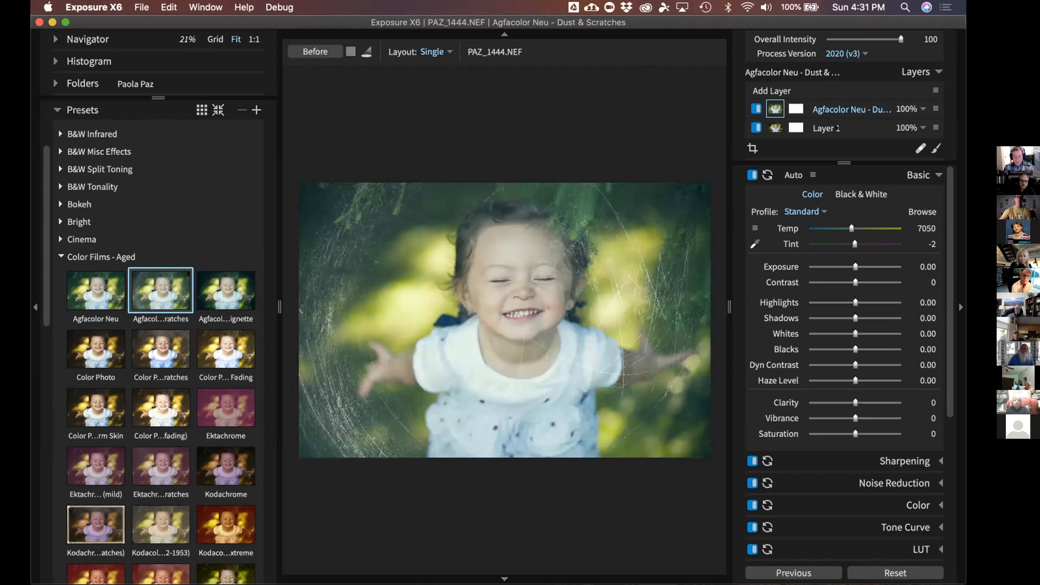
# Lower the Agfacolor Neu - Dust & Scratches layer's opacity to 44%
pyautogui.click(837, 128)
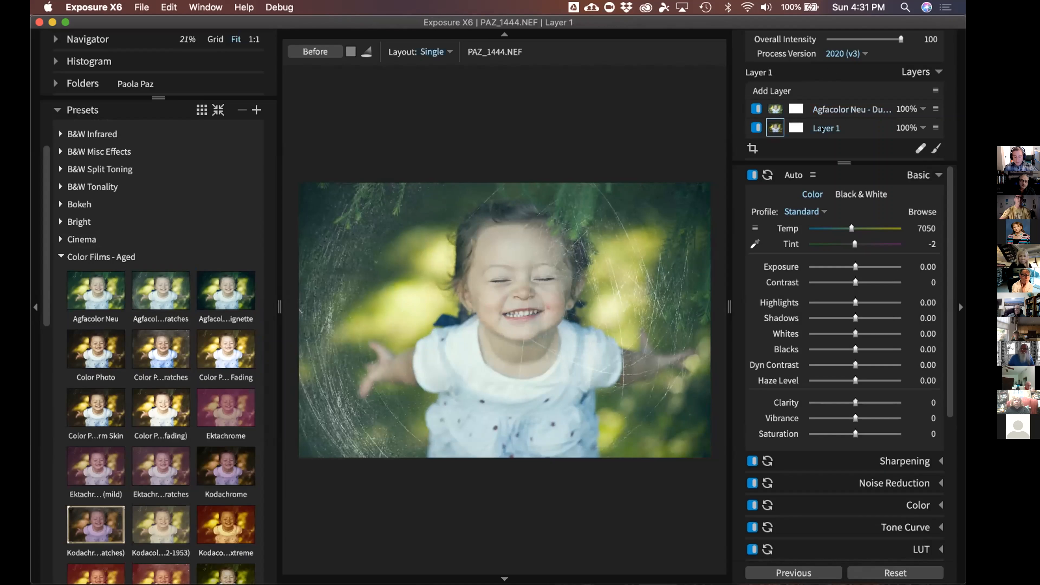
pyautogui.click(833, 108)
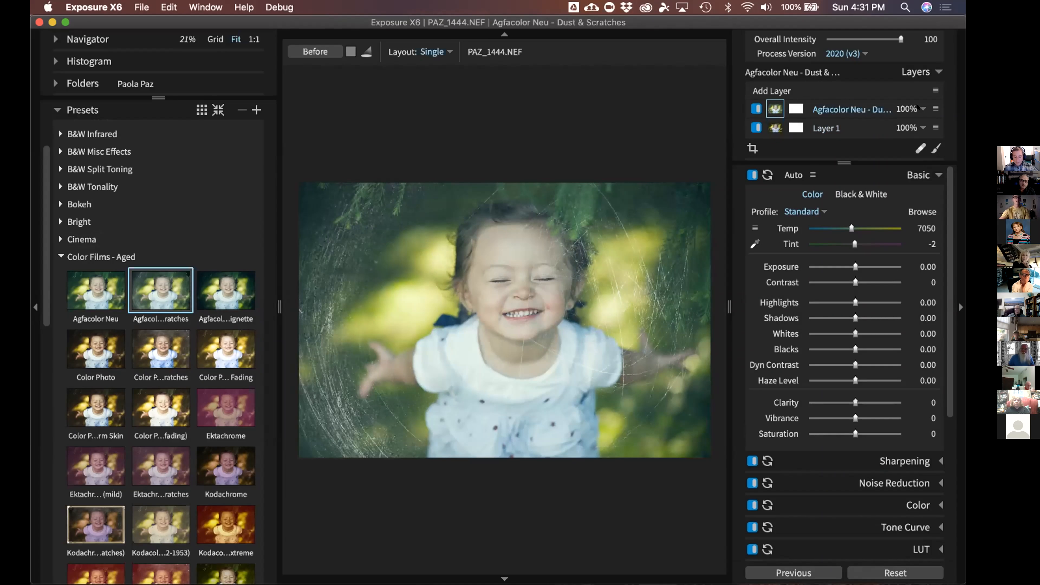
pyautogui.click(920, 108)
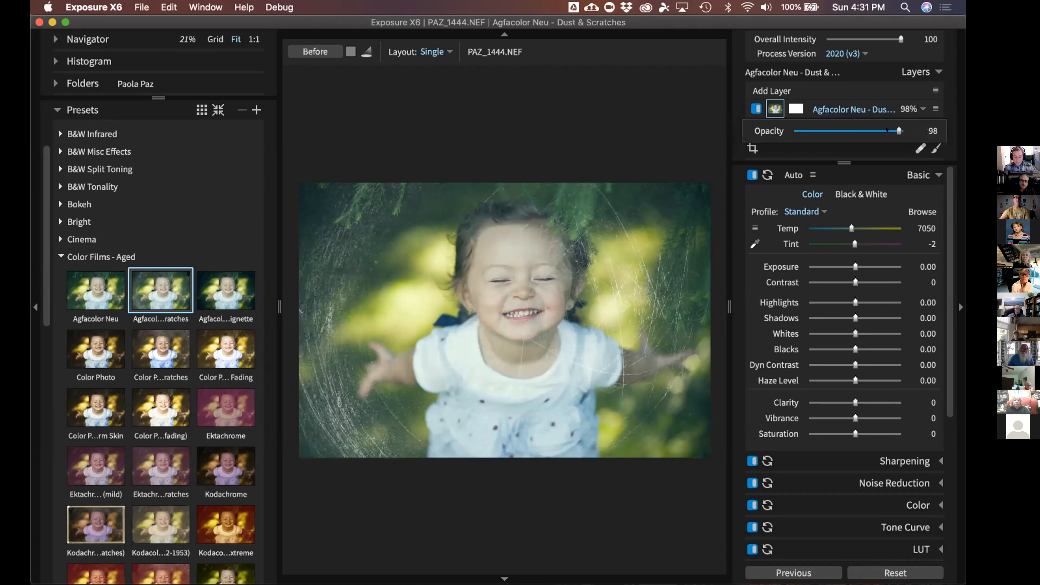
pyautogui.moveTo(886, 129); pyautogui.dragTo(834, 129)
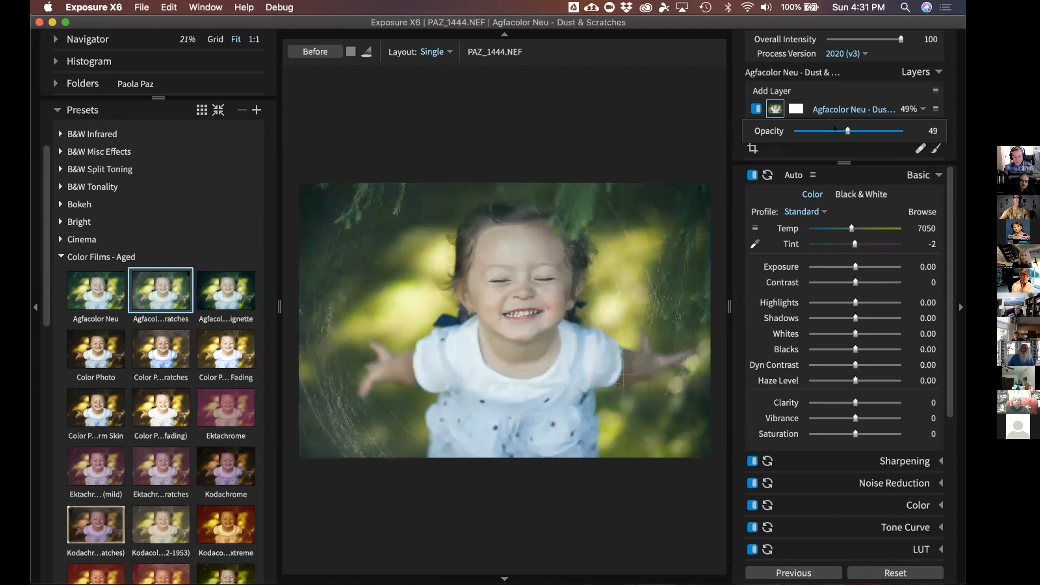
pyautogui.click(835, 129)
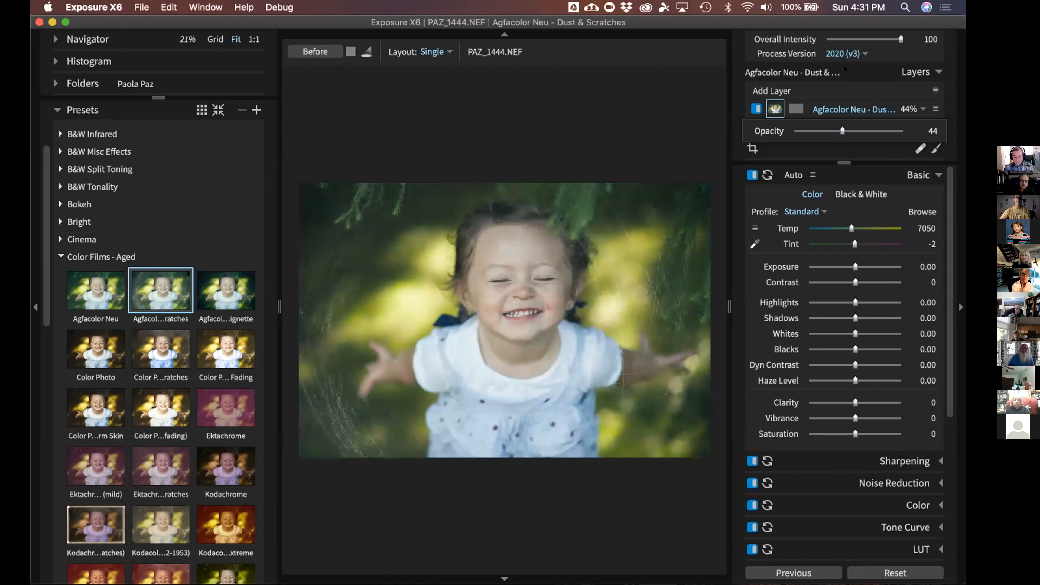
pyautogui.click(845, 68)
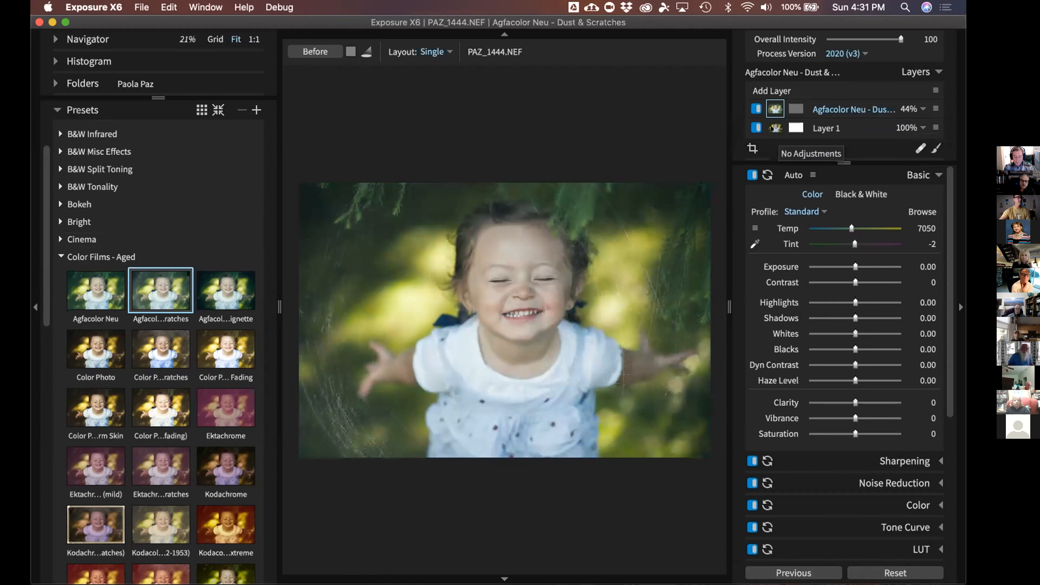
# Add Ektachrome as a new preset layer at 37% opacity
pyautogui.rightClick(212, 413)
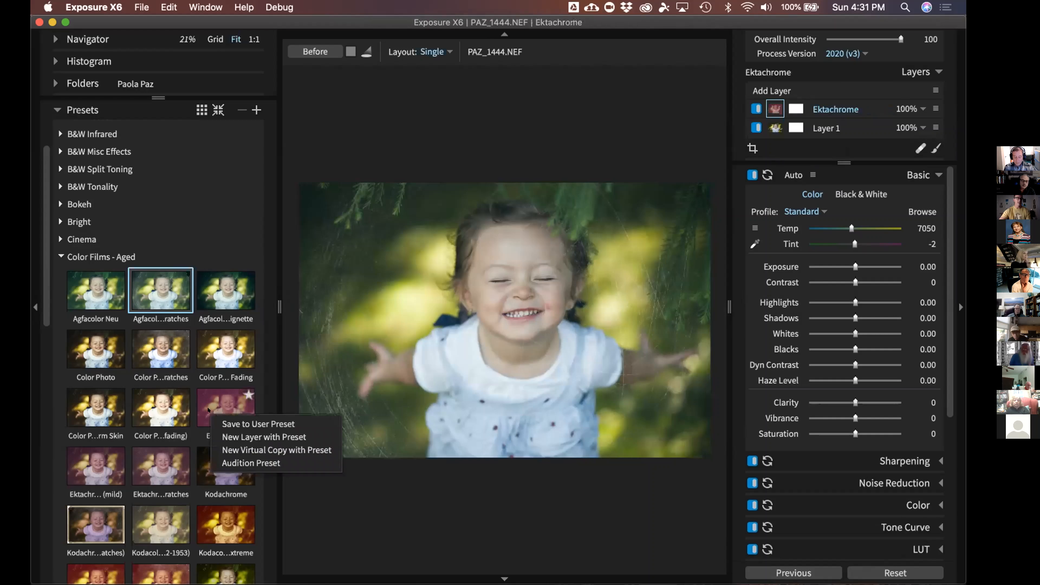
pyautogui.click(224, 437)
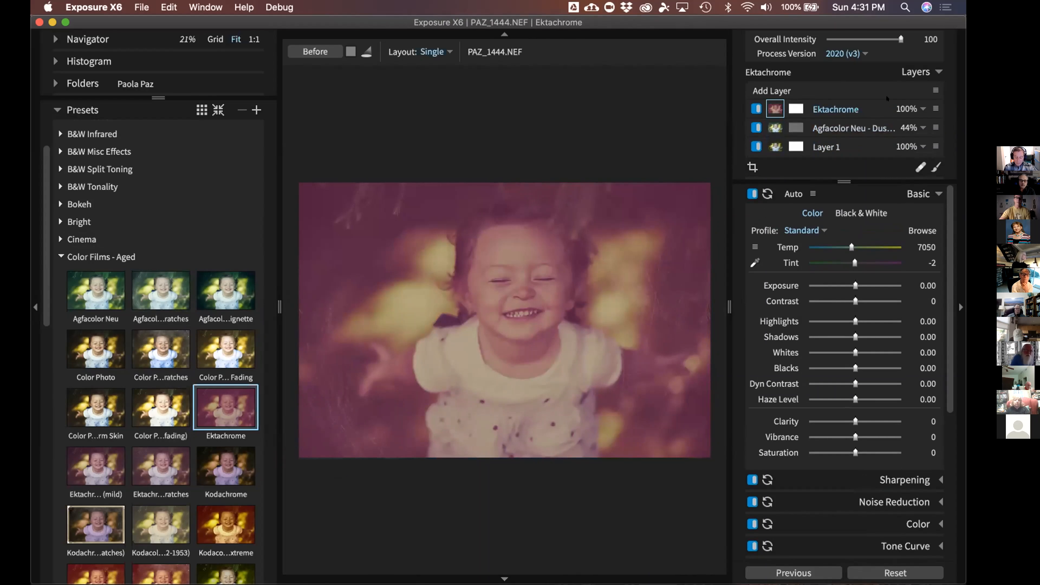
pyautogui.click(935, 109)
pyautogui.click(922, 110)
pyautogui.click(922, 109)
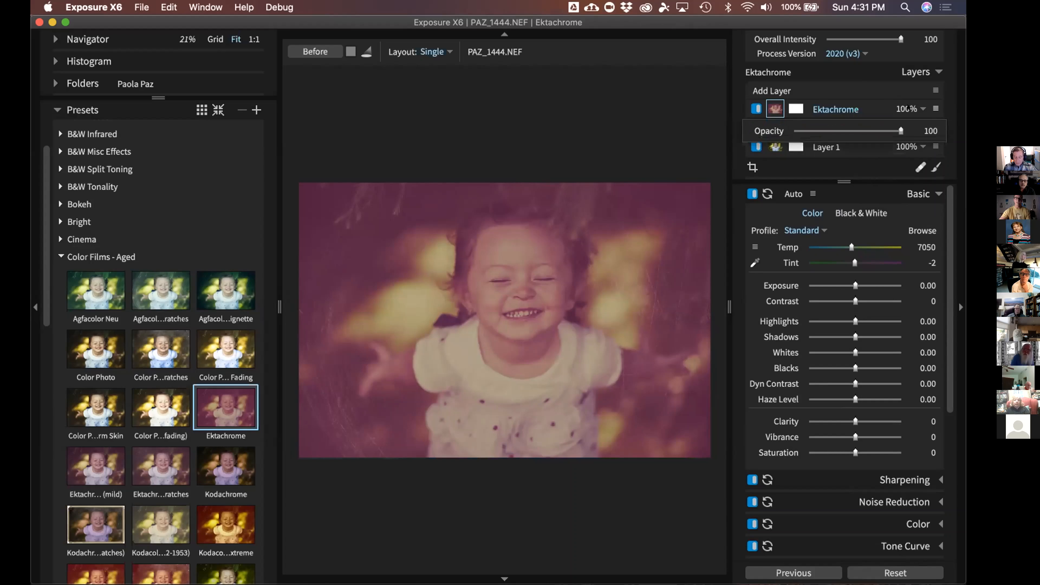
pyautogui.moveTo(900, 131); pyautogui.dragTo(833, 131)
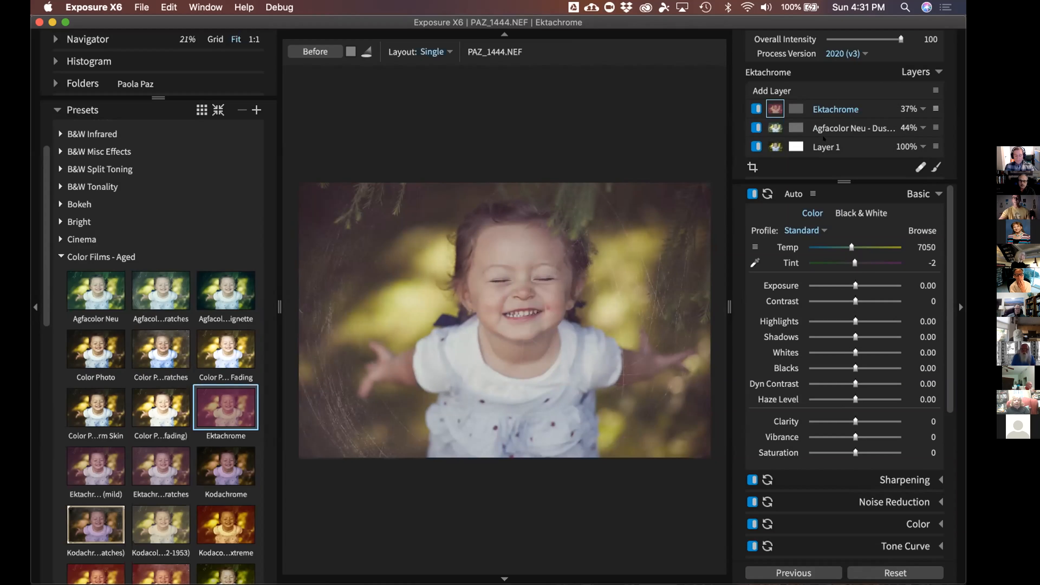
# Delete the Ektachrome and Agfacolor Neu - Dust & Scratches layers
pyautogui.rightClick(838, 107)
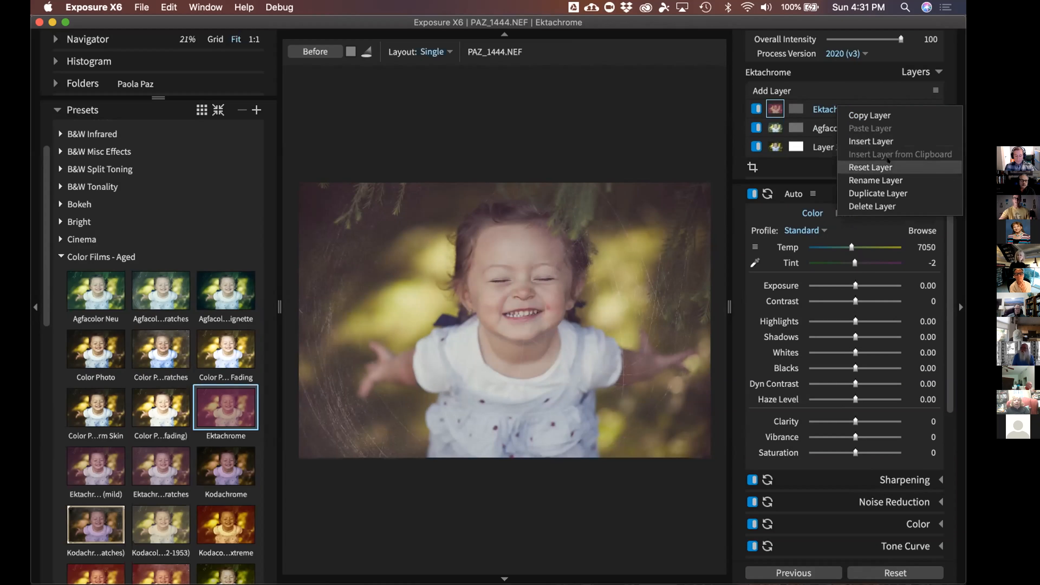
pyautogui.click(900, 207)
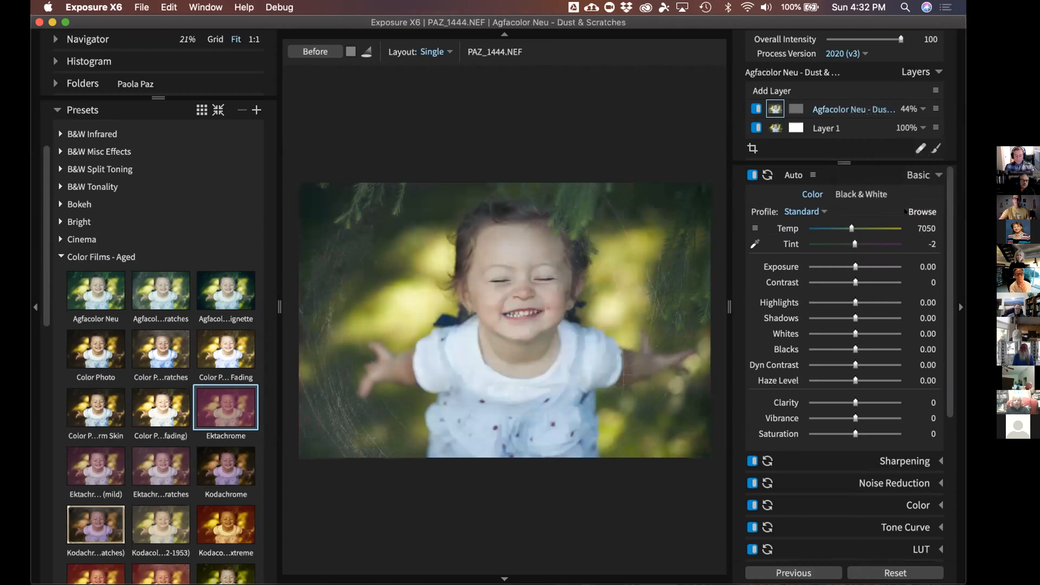
pyautogui.rightClick(838, 109)
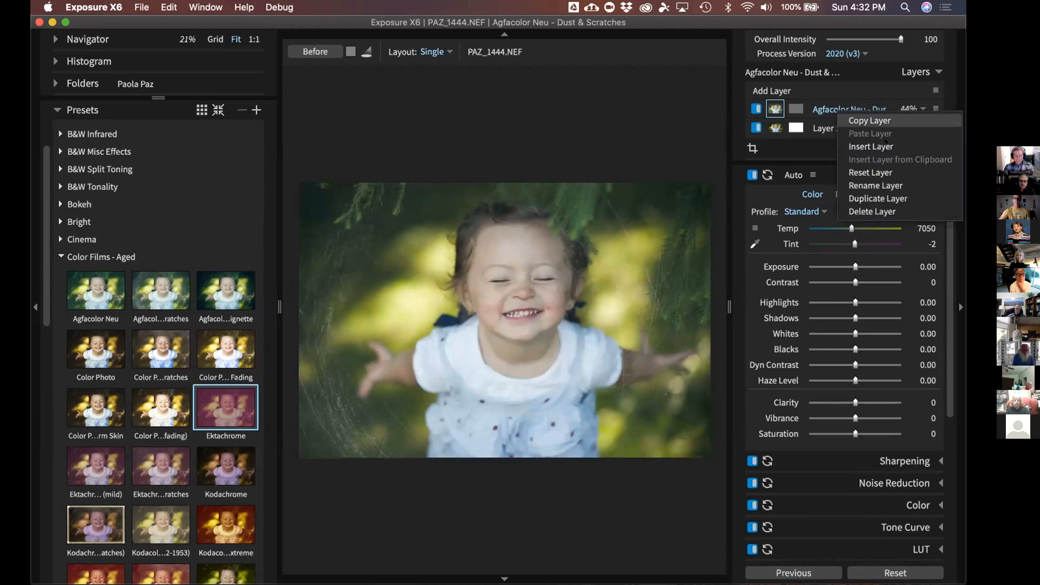
pyautogui.click(875, 208)
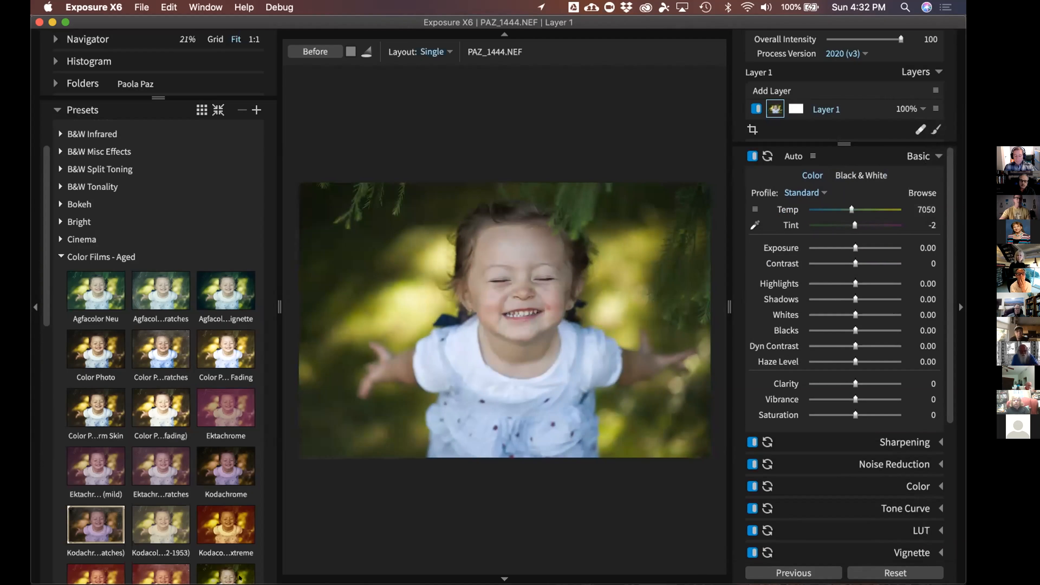
# Collapse Color Films - Aged, then check Color Films - Polaroid before expanding Color Films - Print
pyautogui.click(137, 257)
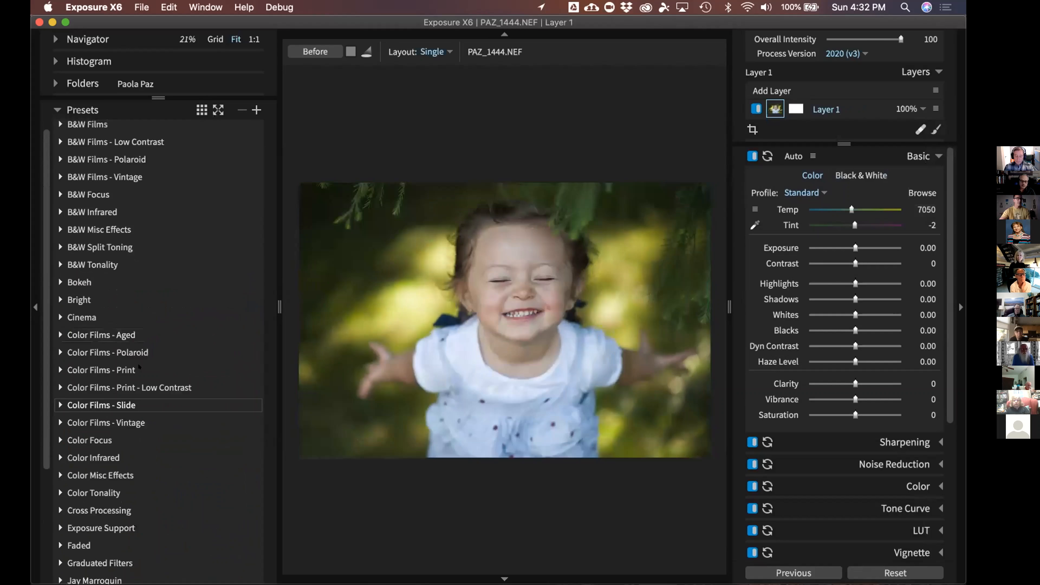
pyautogui.scroll(2, 140, 367)
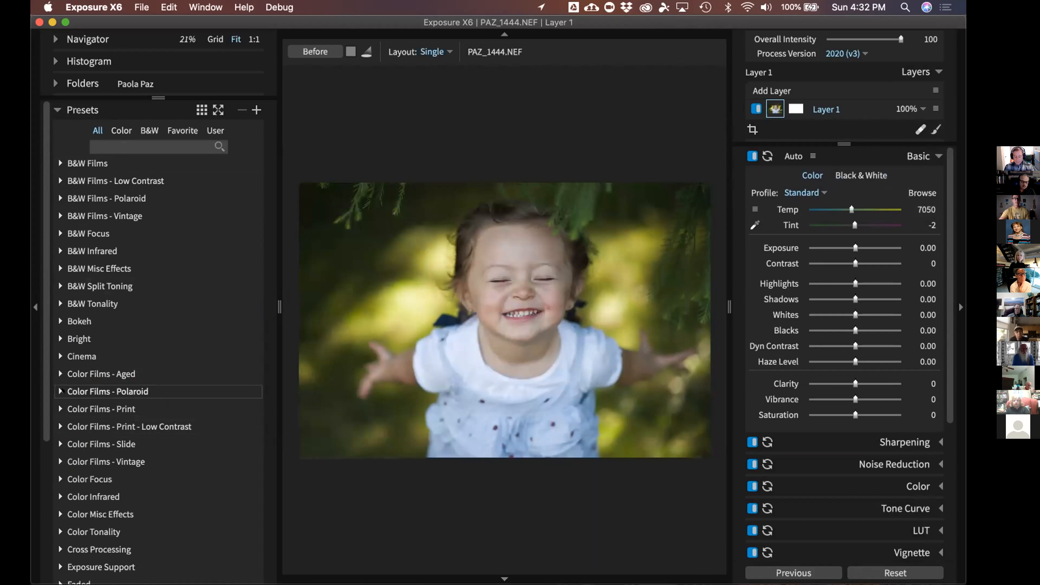
pyautogui.click(61, 392)
pyautogui.scroll(-3, 62, 392)
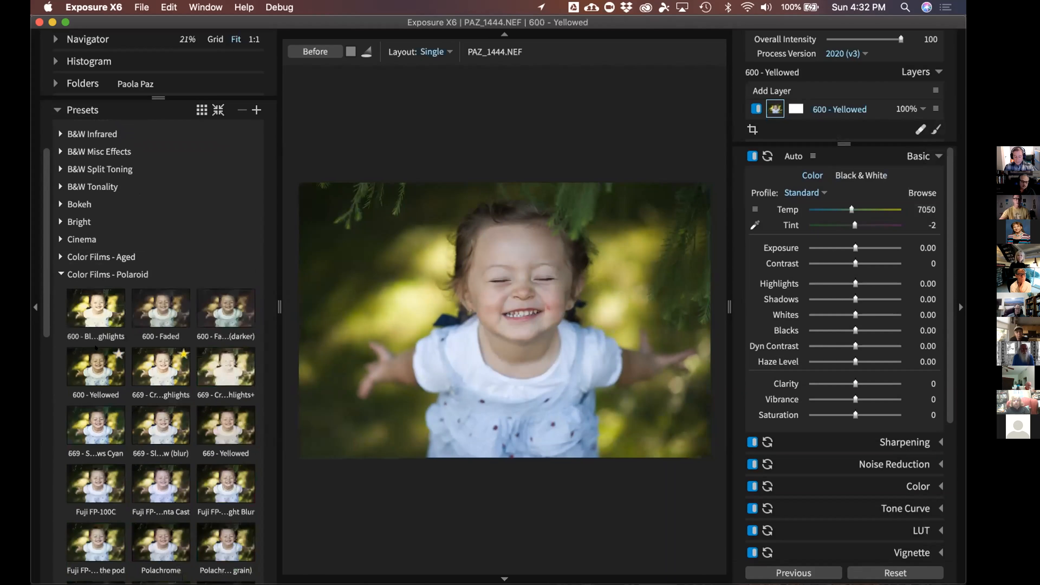
pyautogui.click(61, 274)
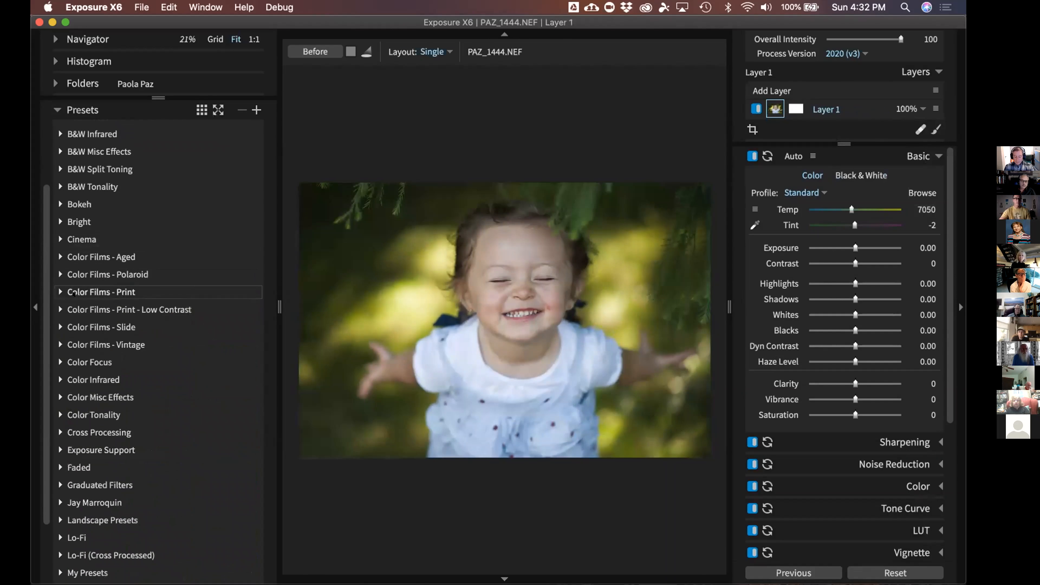
pyautogui.click(73, 293)
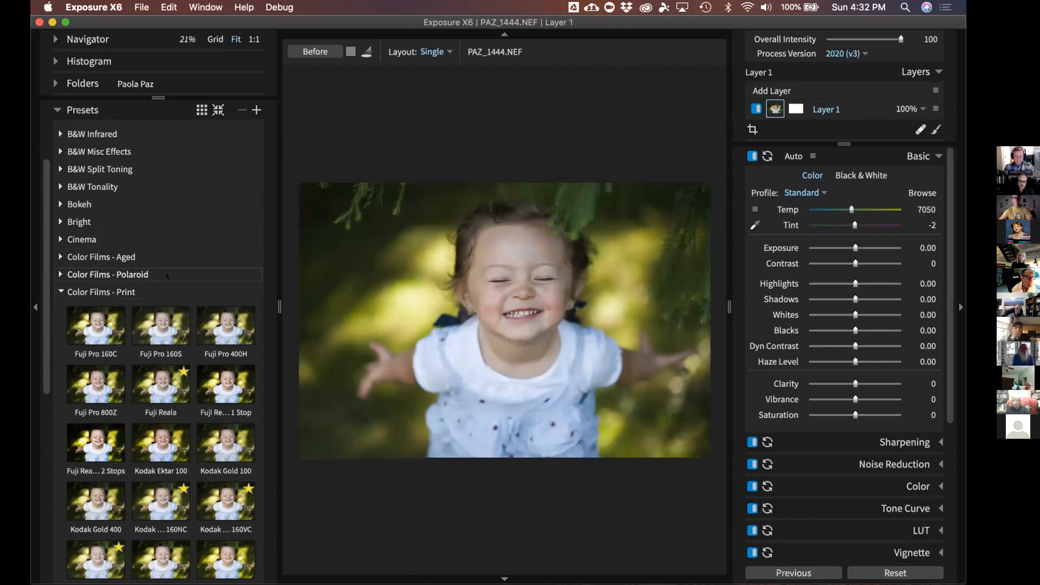
# Add Kodak Portra 160NC from Color Films - Print as a new layer with preset
pyautogui.scroll(-5, 139, 283)
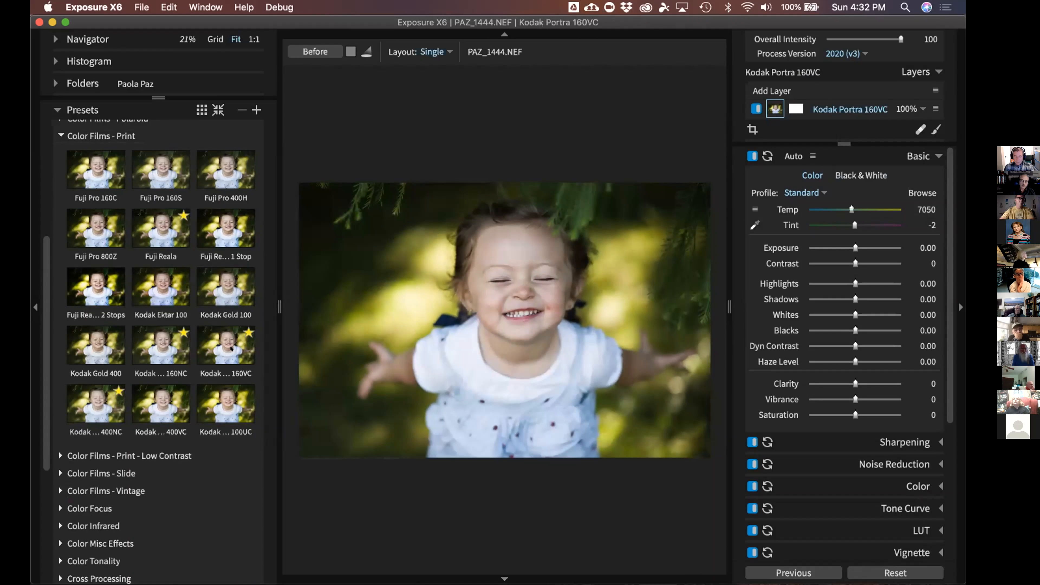
pyautogui.rightClick(182, 352)
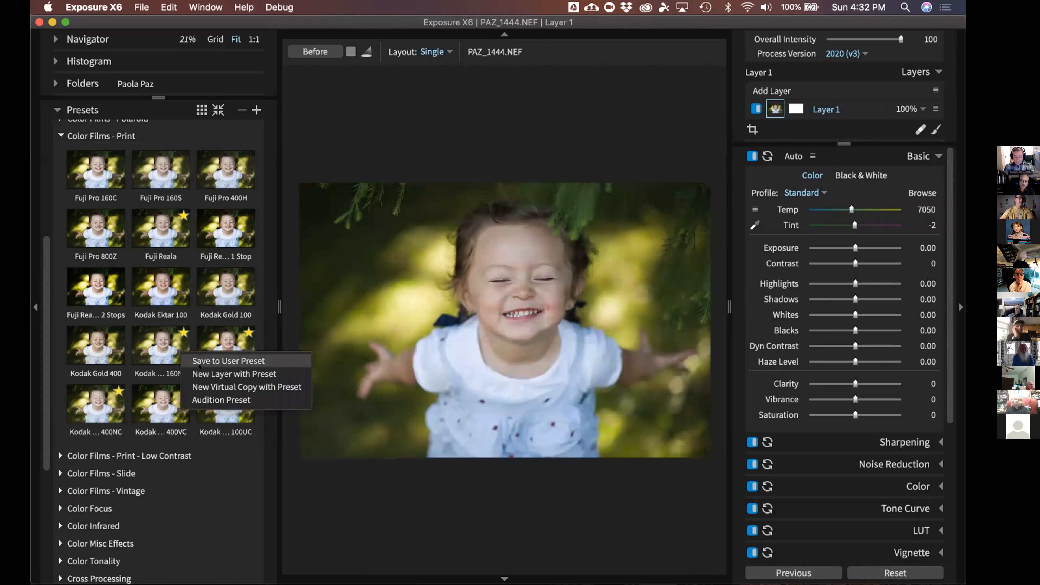
pyautogui.click(232, 373)
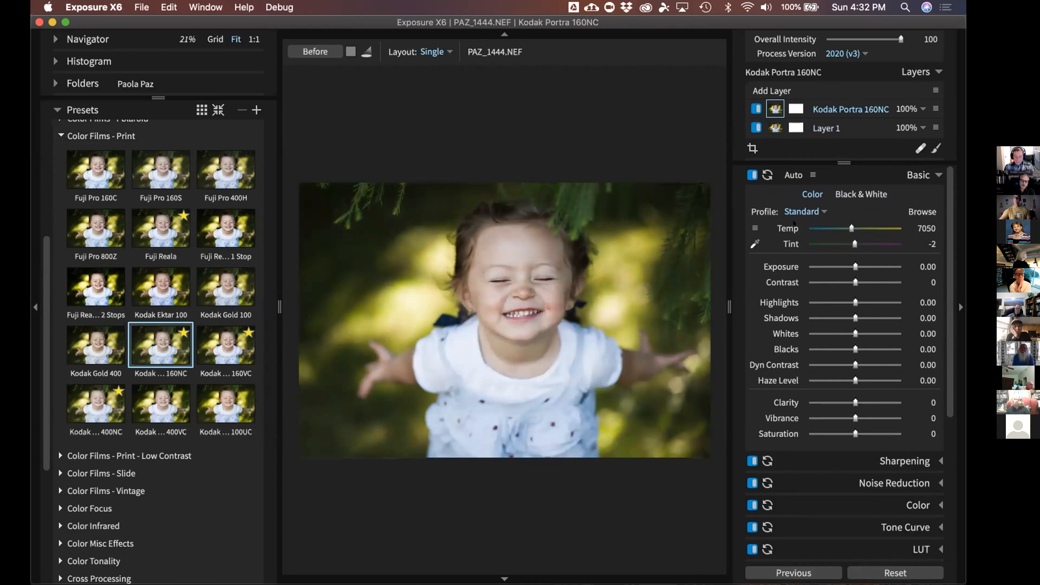
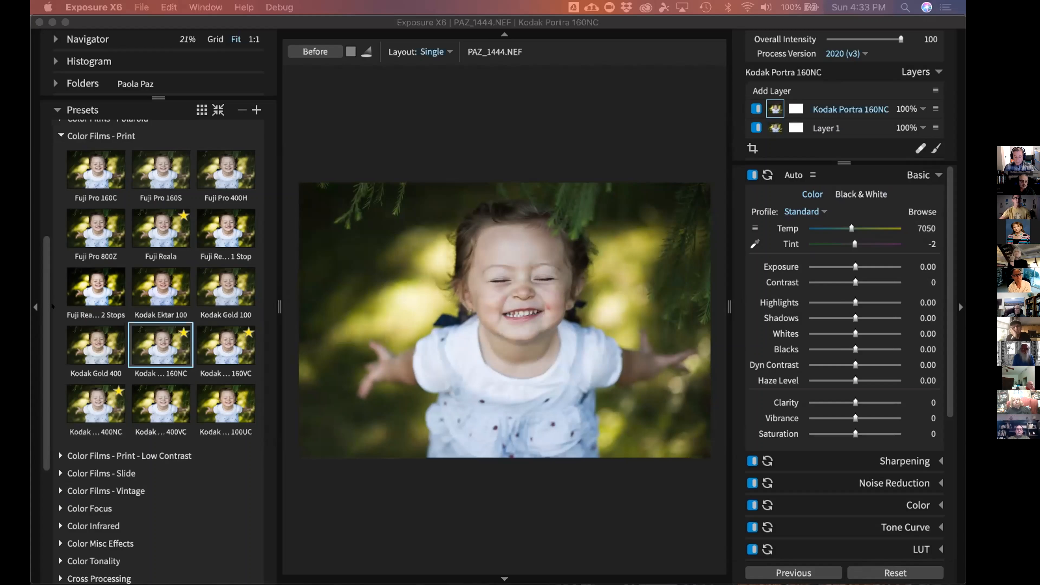
# Apply Auto tone correction to Layer 1 (Exposure -0.61, Highlights 17.10, Whites 39.18)
pyautogui.click(34, 300)
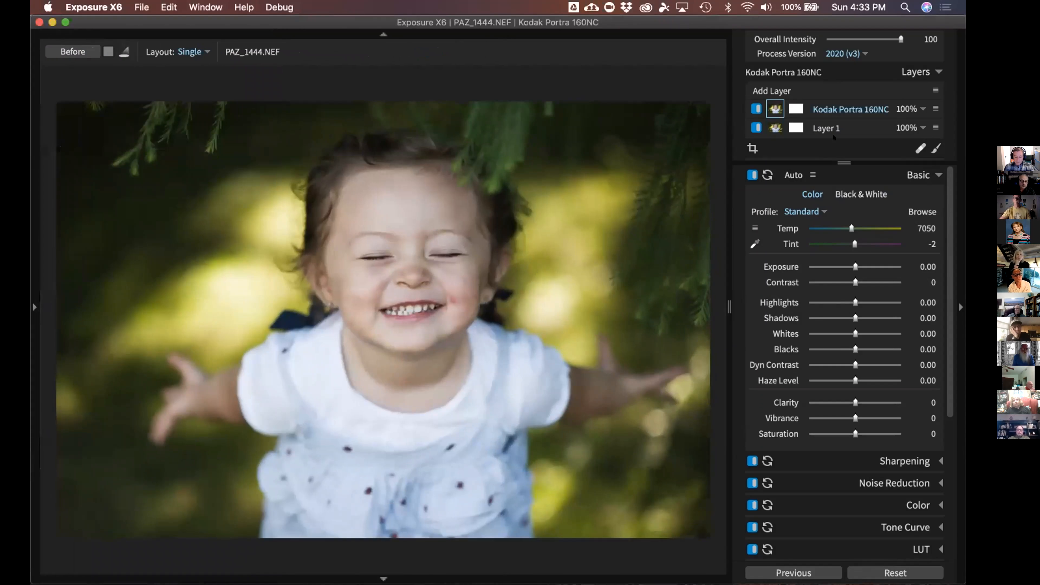
pyautogui.click(770, 129)
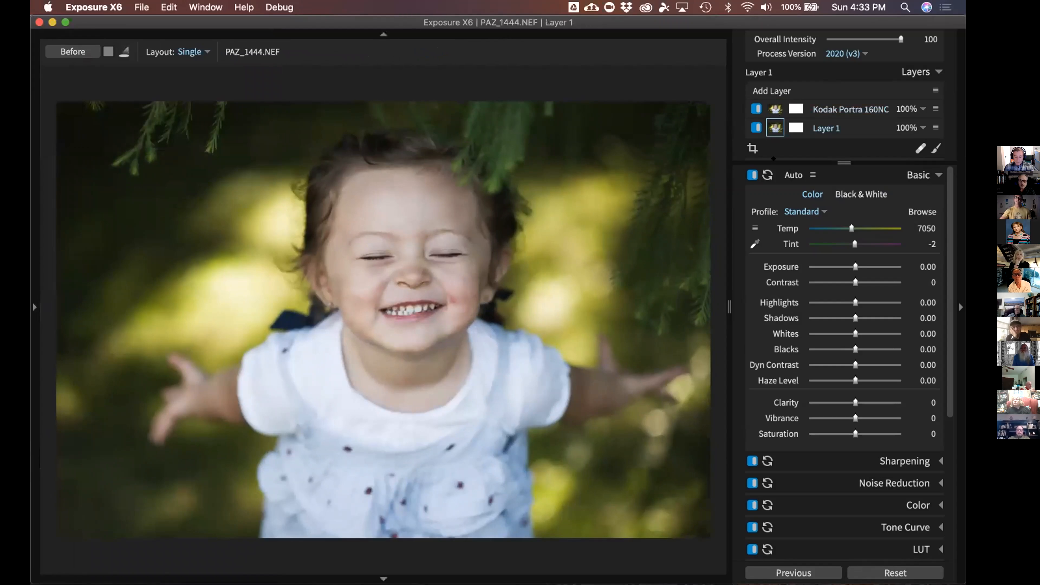
pyautogui.click(785, 174)
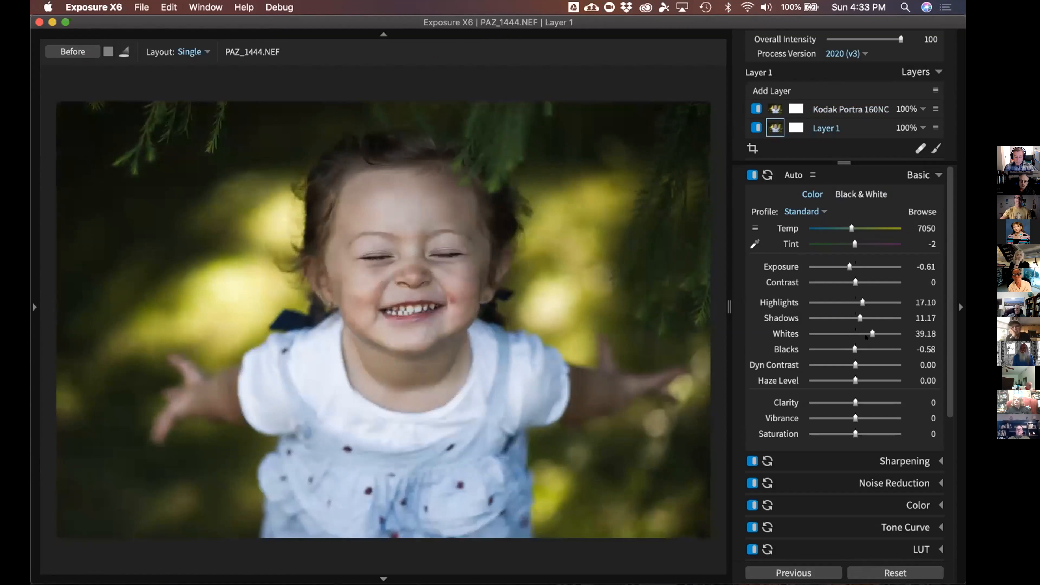
# Compare Layer 1 against the Kodak Portra 160NC layer, then bring up the Auto strength options
pyautogui.click(835, 107)
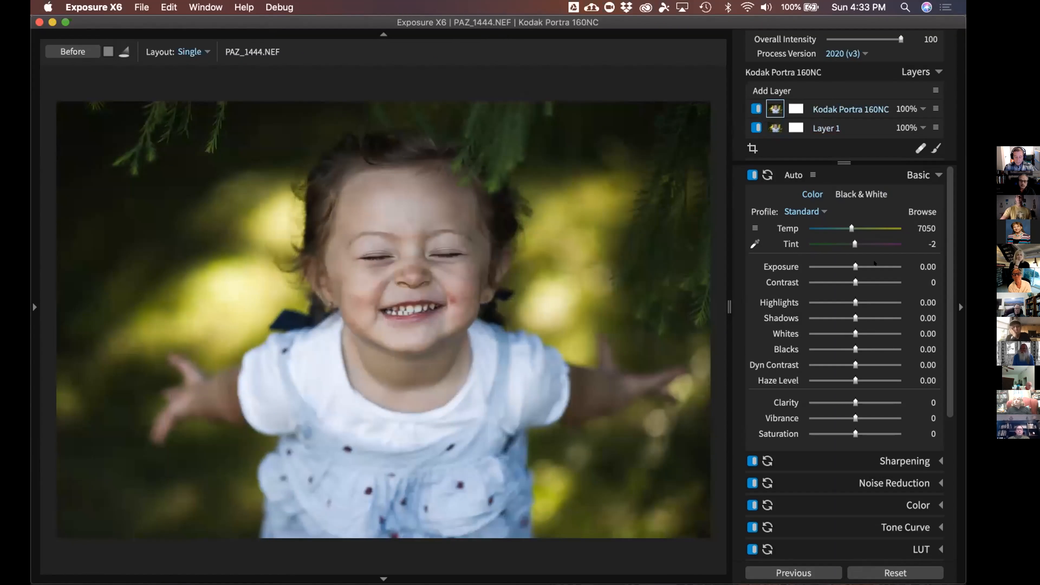
pyautogui.click(831, 127)
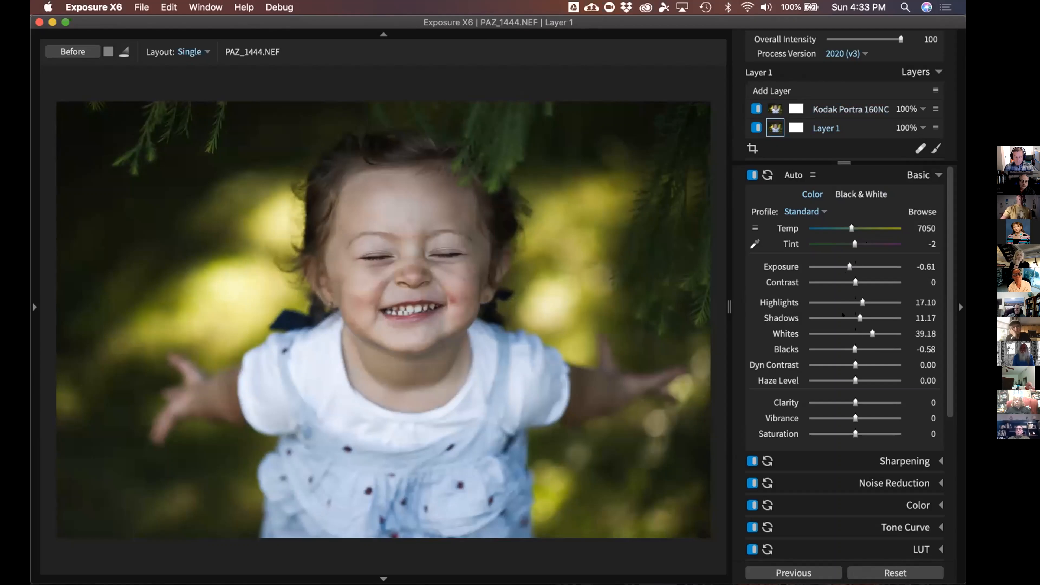
pyautogui.click(835, 115)
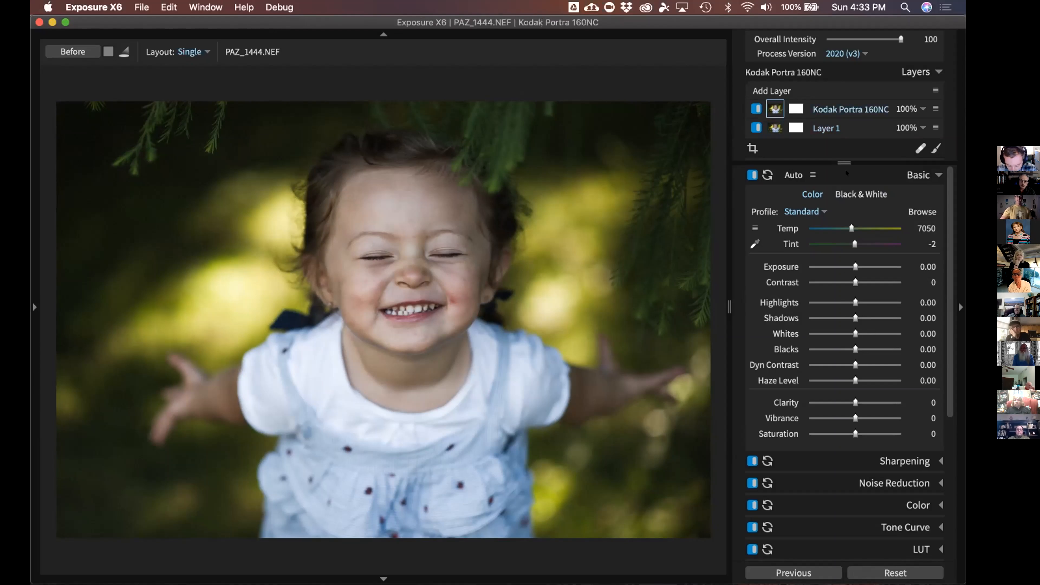
pyautogui.click(826, 128)
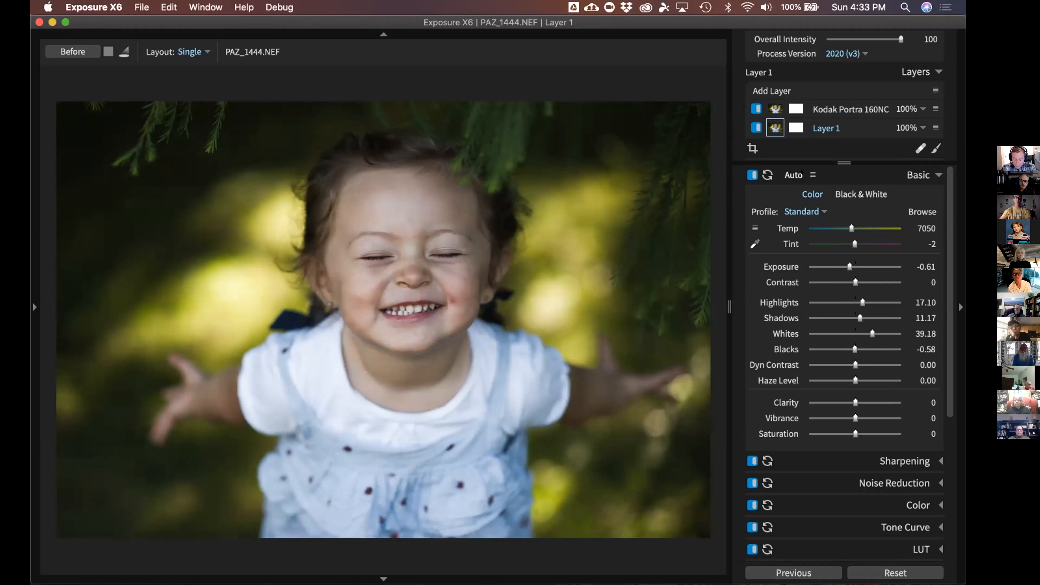
pyautogui.click(801, 173)
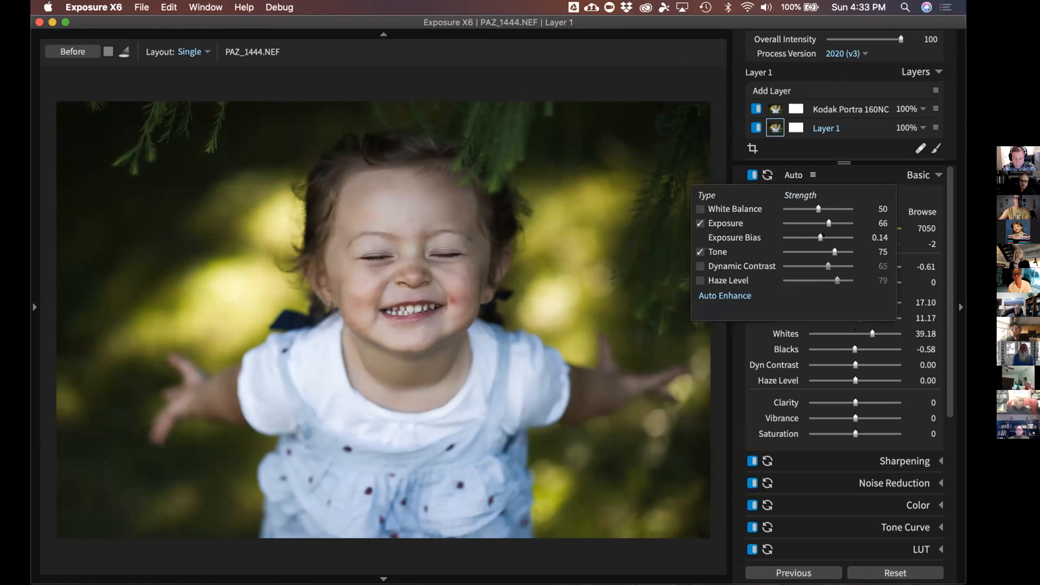
# Rerun Auto Enhance with a 0.29 exposure bias so Layer 1 reads Exposure -0.45
pyautogui.moveTo(815, 234); pyautogui.dragTo(833, 237)
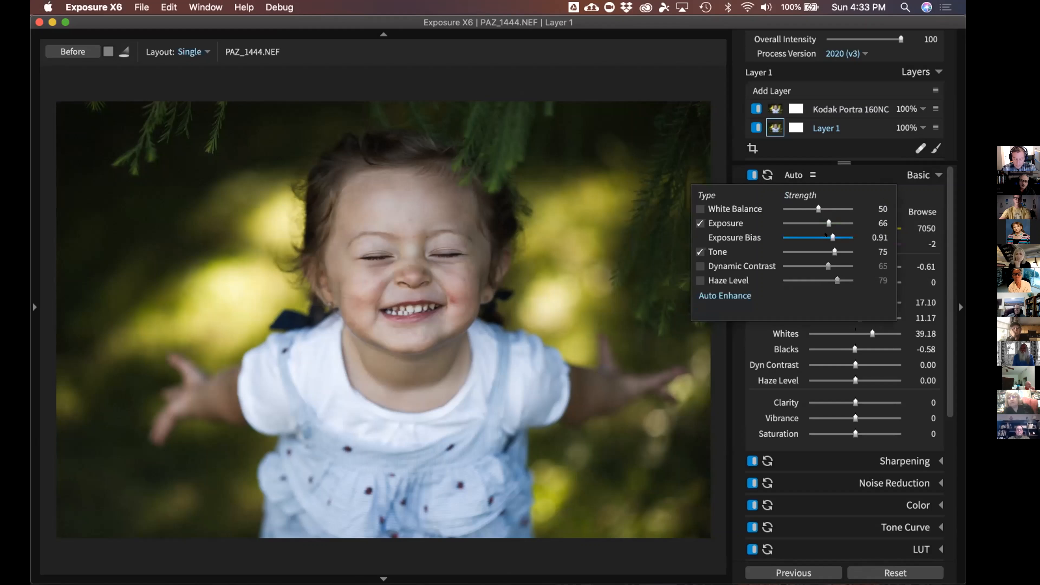
pyautogui.click(724, 295)
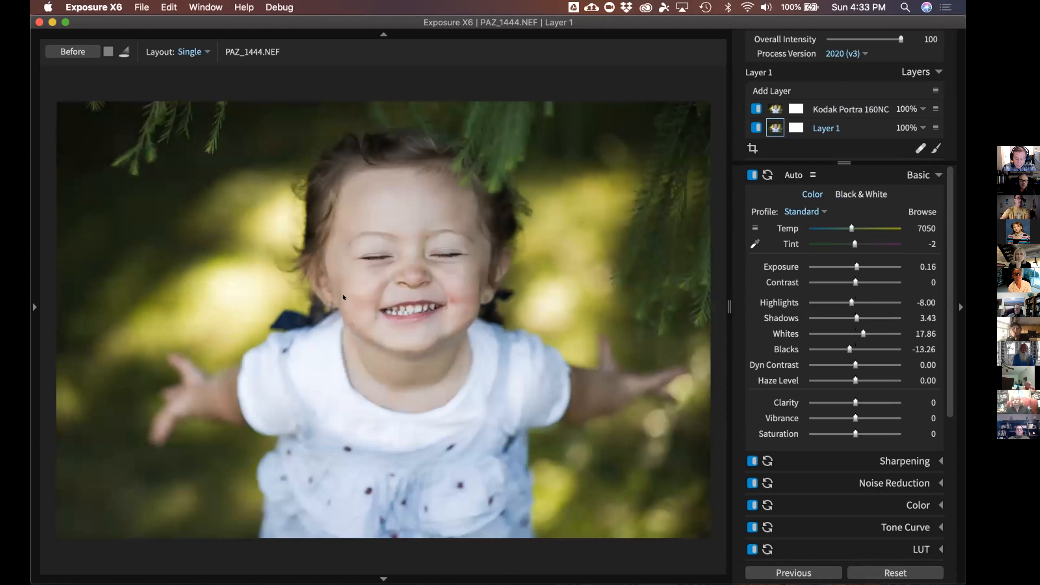
pyautogui.click(812, 175)
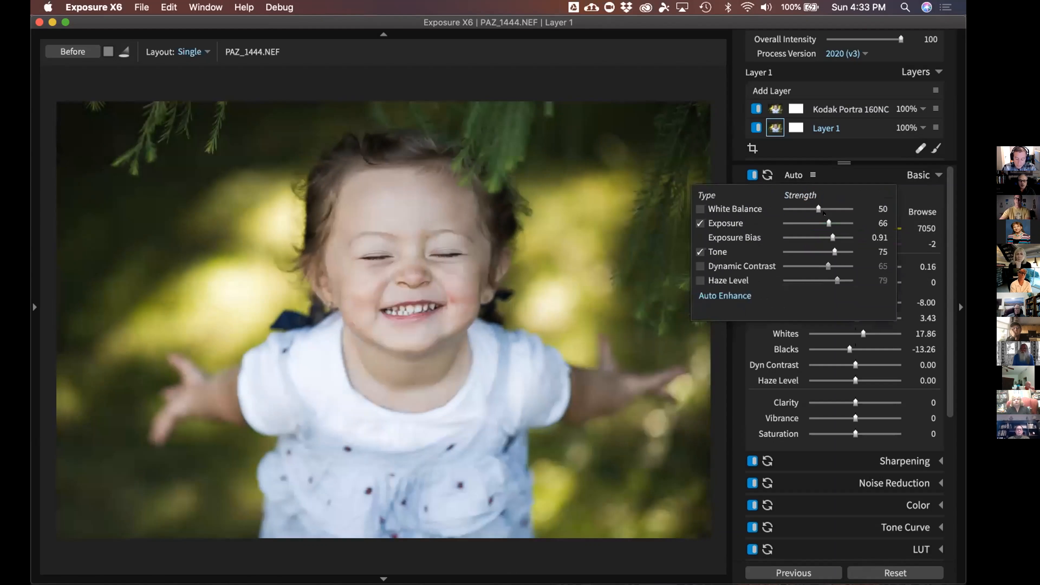
pyautogui.moveTo(833, 238); pyautogui.dragTo(823, 238)
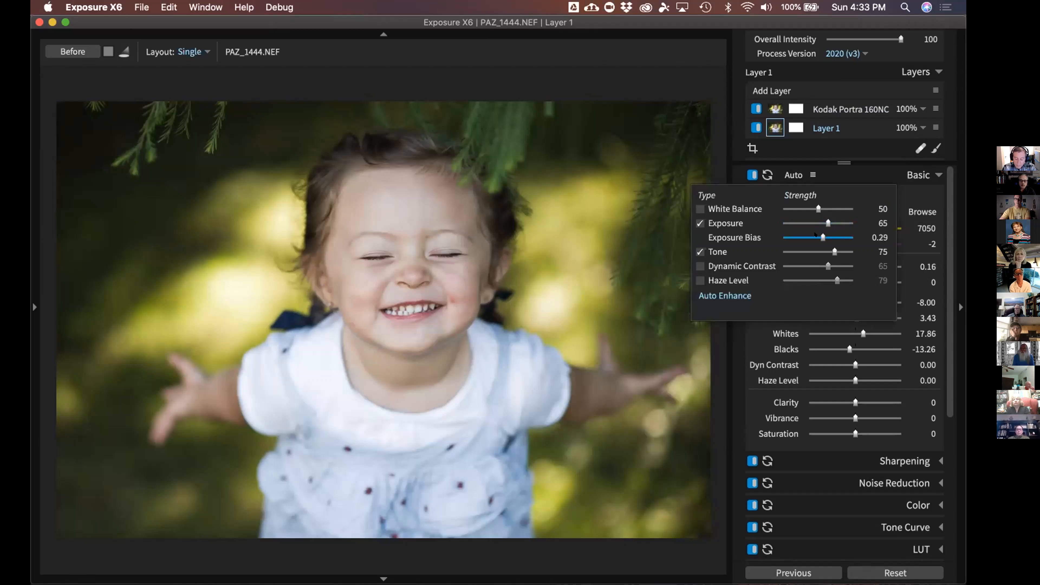
pyautogui.click(724, 295)
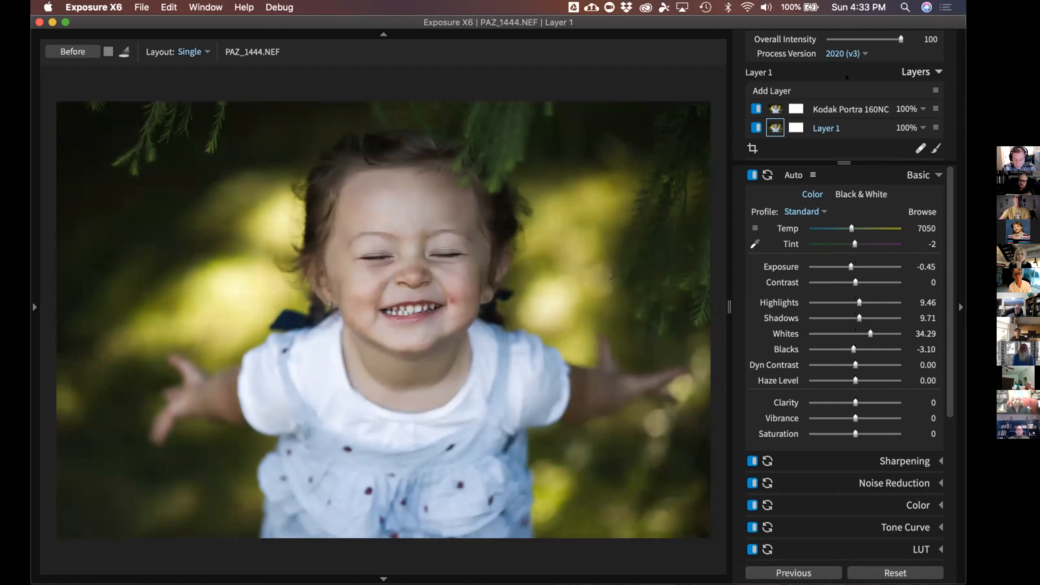
# Compare the photo with the Kodak Portra layer off and on, then begin cropping
pyautogui.click(917, 72)
pyautogui.click(857, 70)
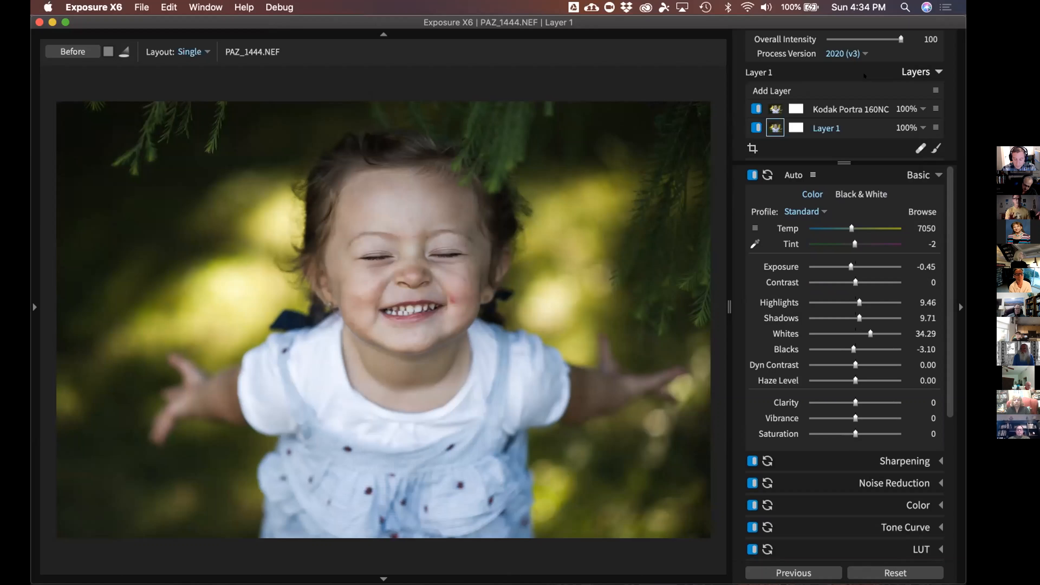
pyautogui.click(753, 107)
pyautogui.click(753, 108)
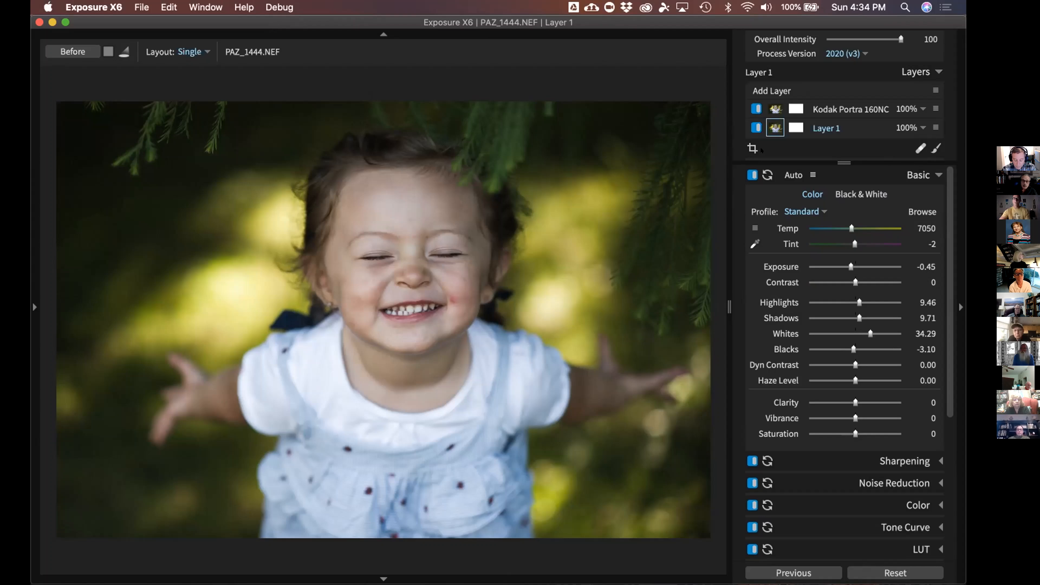
pyautogui.click(752, 146)
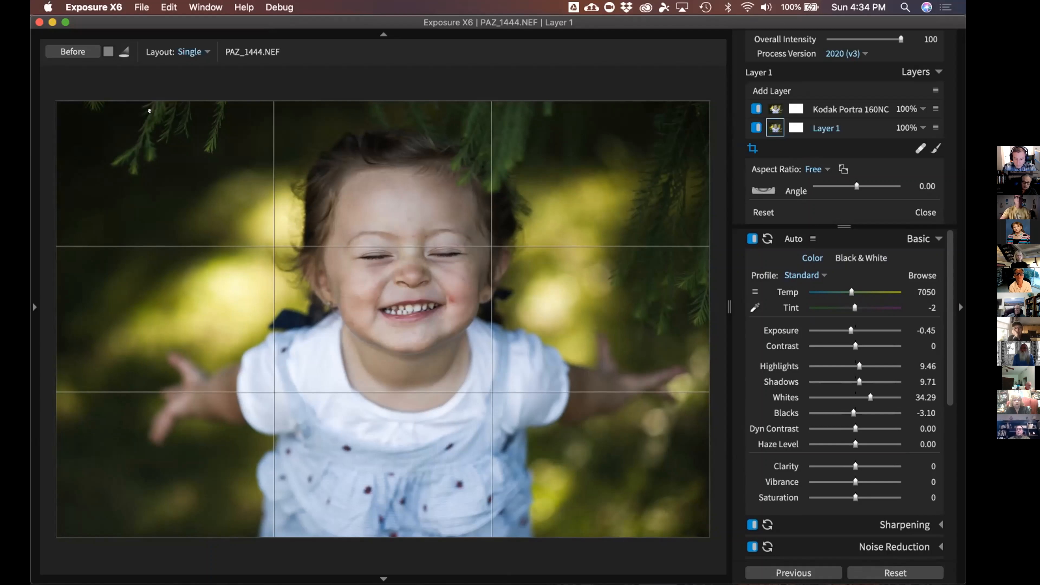
# Tighten the crop around the toddler and confirm it
pyautogui.moveTo(56, 101); pyautogui.dragTo(82, 115)
pyautogui.moveTo(216, 258); pyautogui.dragTo(213, 256)
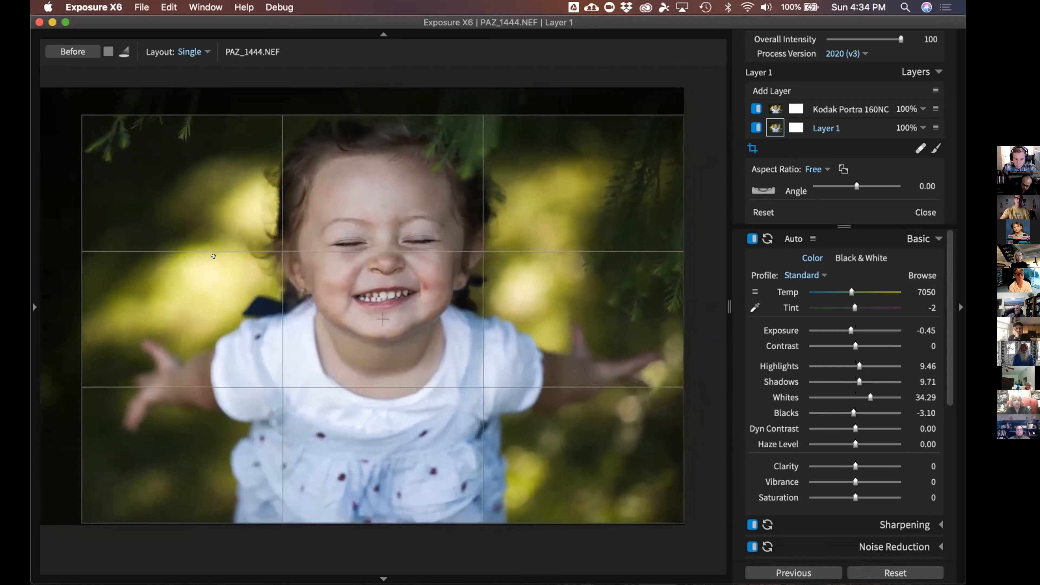
pyautogui.press('Return')
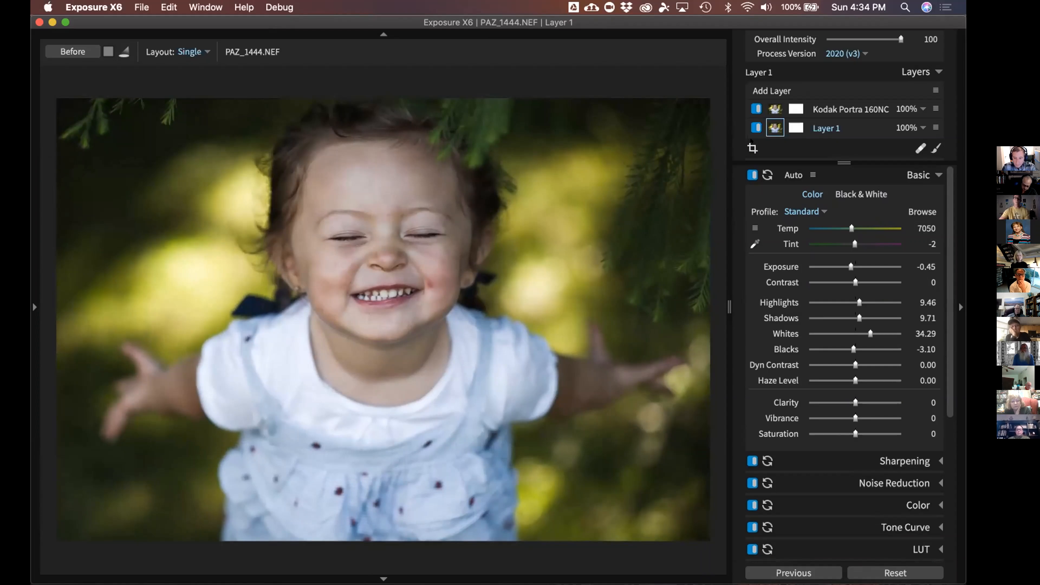
# Try angle and straighten adjustments, reset to no rotation, confirm, and pick the Heal brush
pyautogui.click(752, 148)
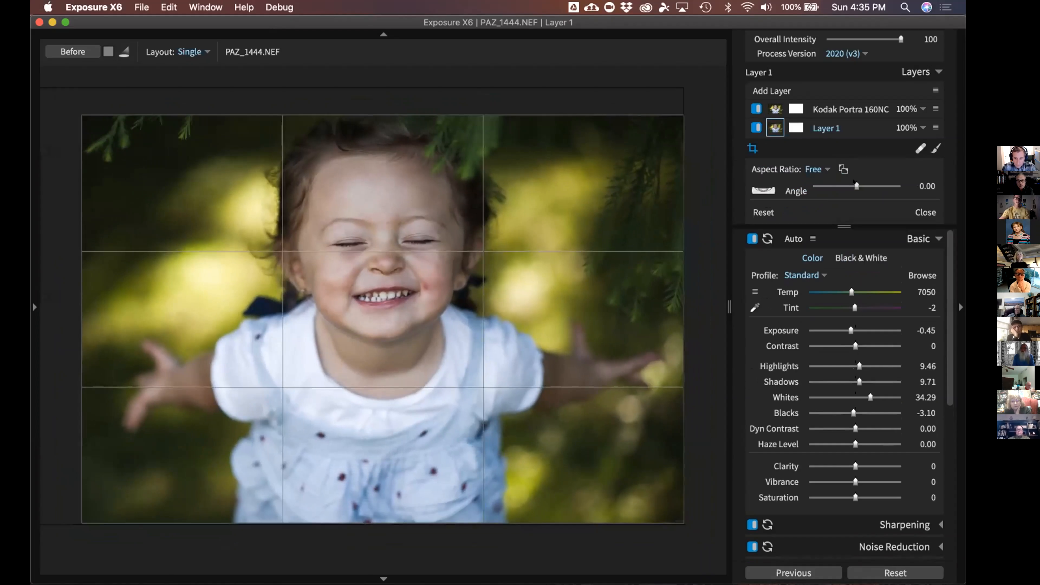
pyautogui.moveTo(853, 182)
pyautogui.mouseDown()
pyautogui.moveTo(831, 183)
pyautogui.moveTo(848, 187)
pyautogui.mouseUp()
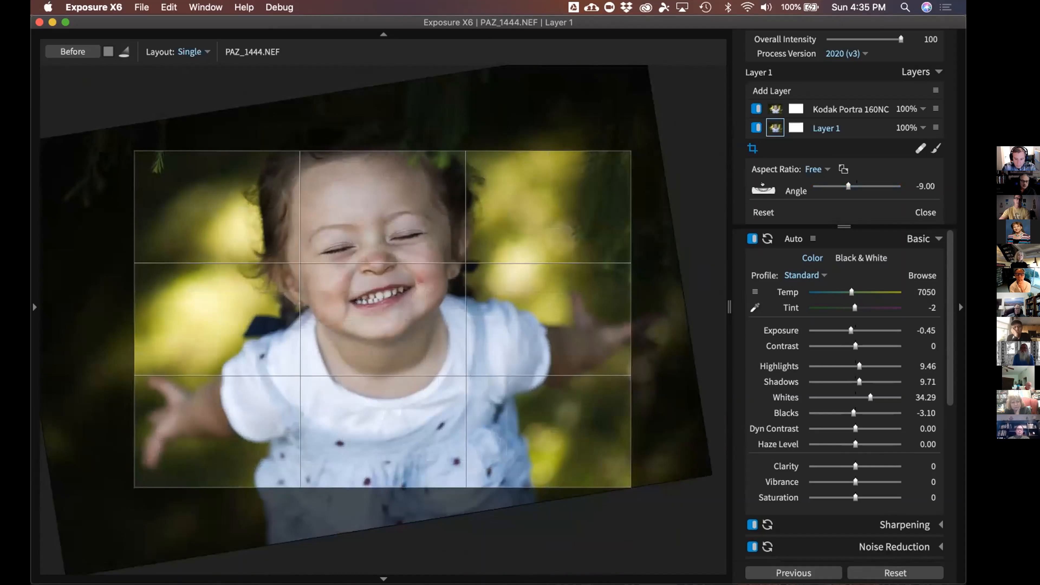
pyautogui.click(763, 188)
pyautogui.moveTo(223, 377)
pyautogui.mouseDown()
pyautogui.moveTo(282, 354)
pyautogui.moveTo(526, 319)
pyautogui.moveTo(625, 321)
pyautogui.moveTo(609, 307)
pyautogui.mouseUp()
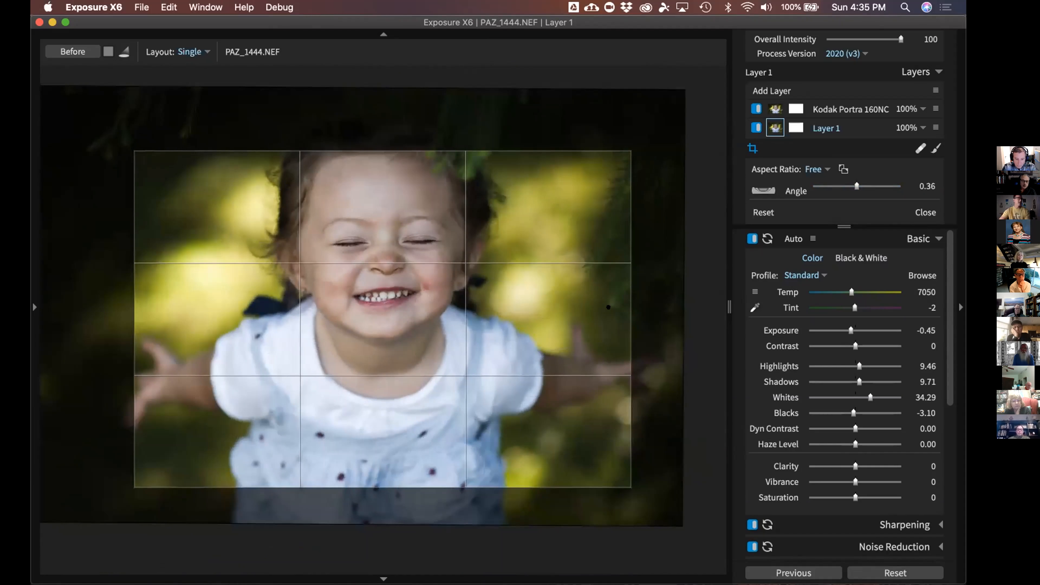
pyautogui.click(763, 213)
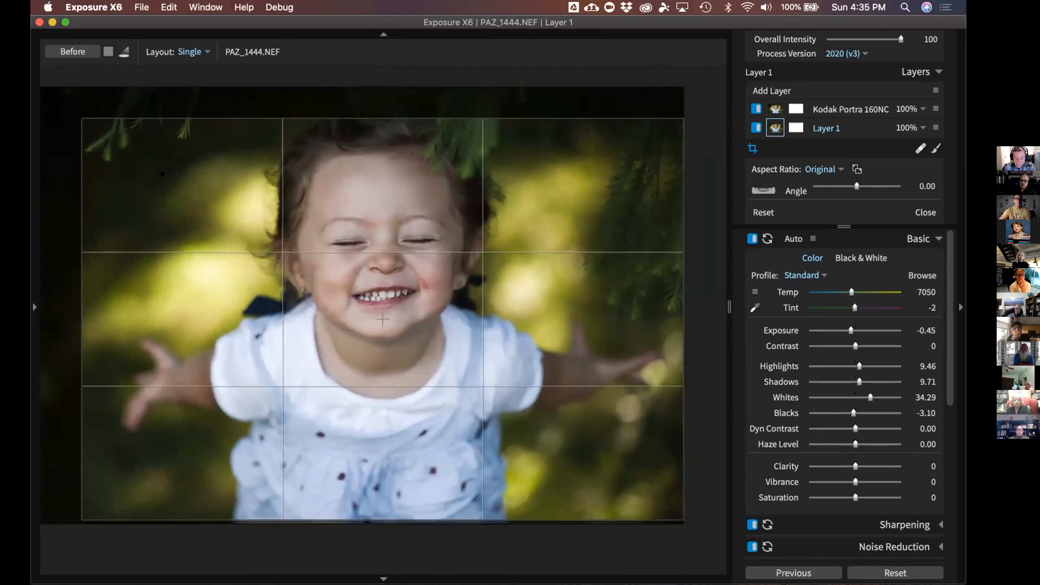
pyautogui.press('Return')
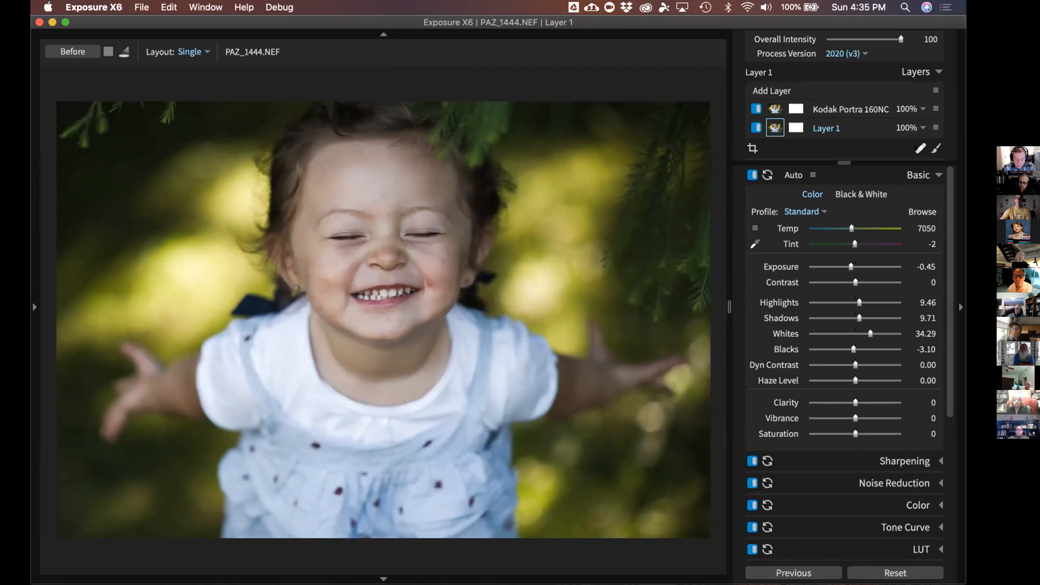
pyautogui.click(920, 148)
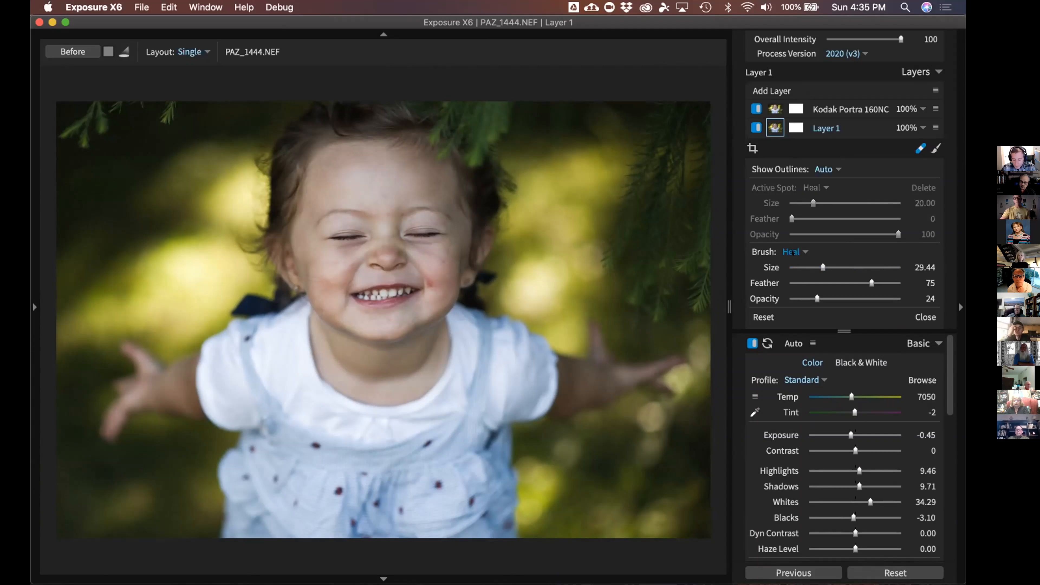
# Keep the brush on Heal, shrink it to size 17.44, and heal the cheek blemish
pyautogui.click(793, 251)
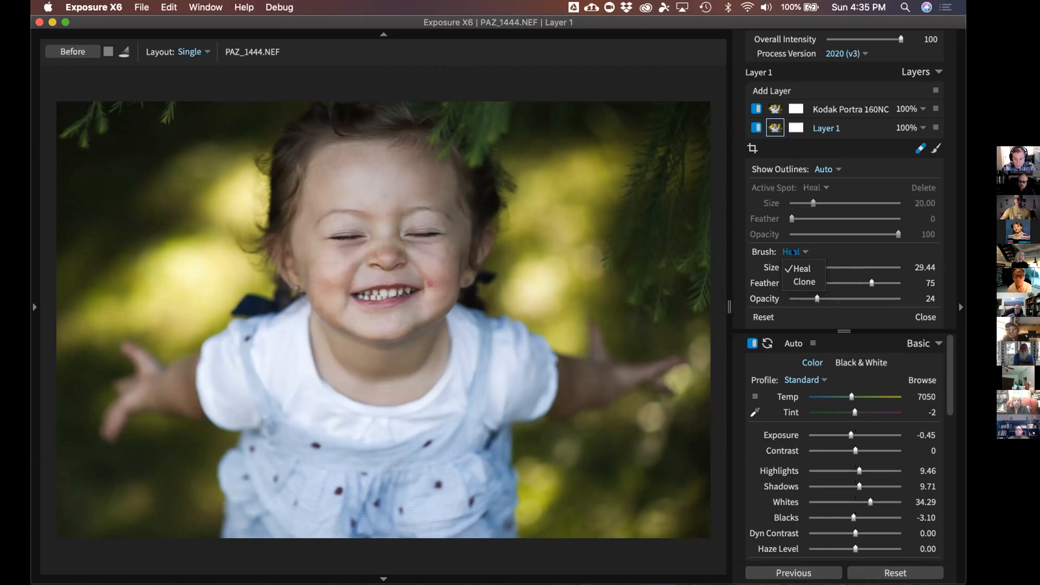
pyautogui.click(792, 248)
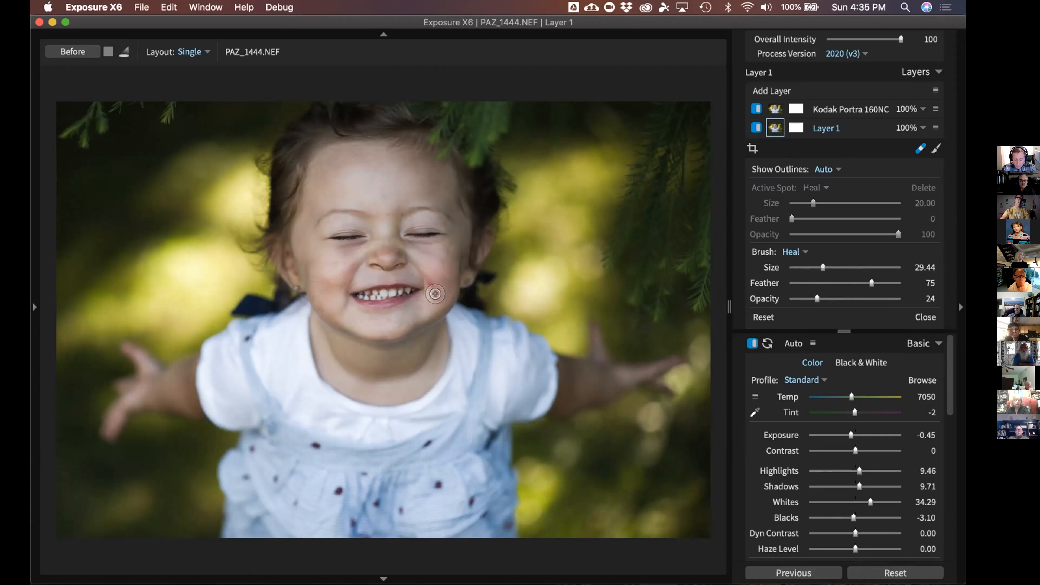
pyautogui.press('[')
pyautogui.press('[')
pyautogui.press('[')
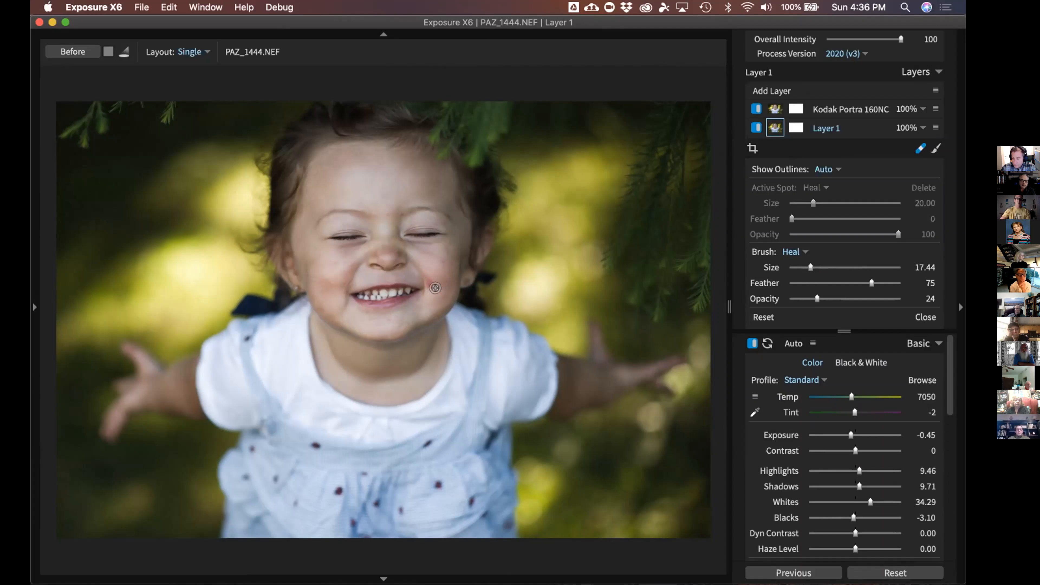
pyautogui.click(432, 283)
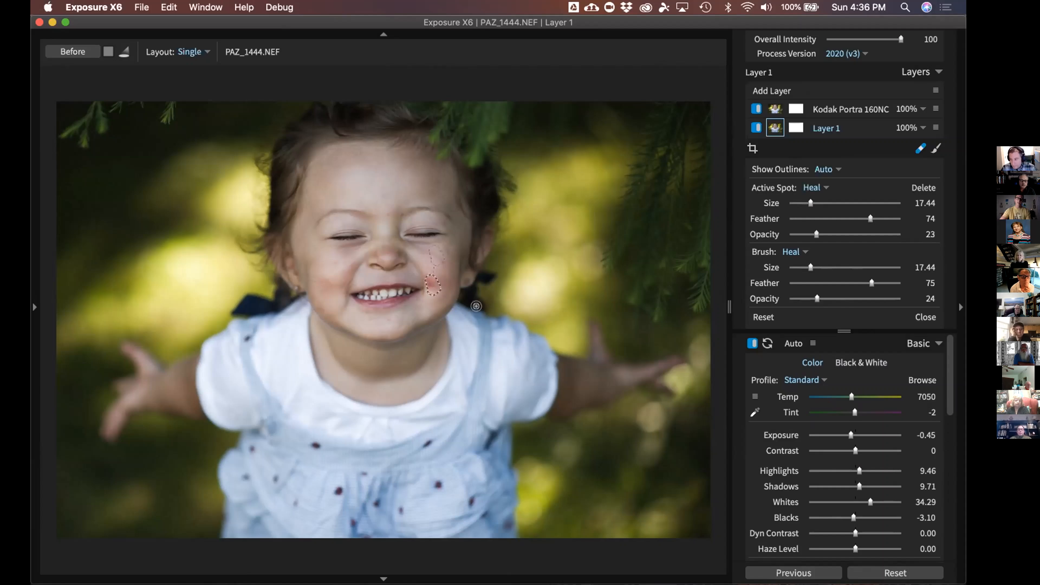
# Reposition the cheek heal's source and raise its opacity to 93, brush opacity 29
pyautogui.moveTo(430, 247); pyautogui.dragTo(430, 257)
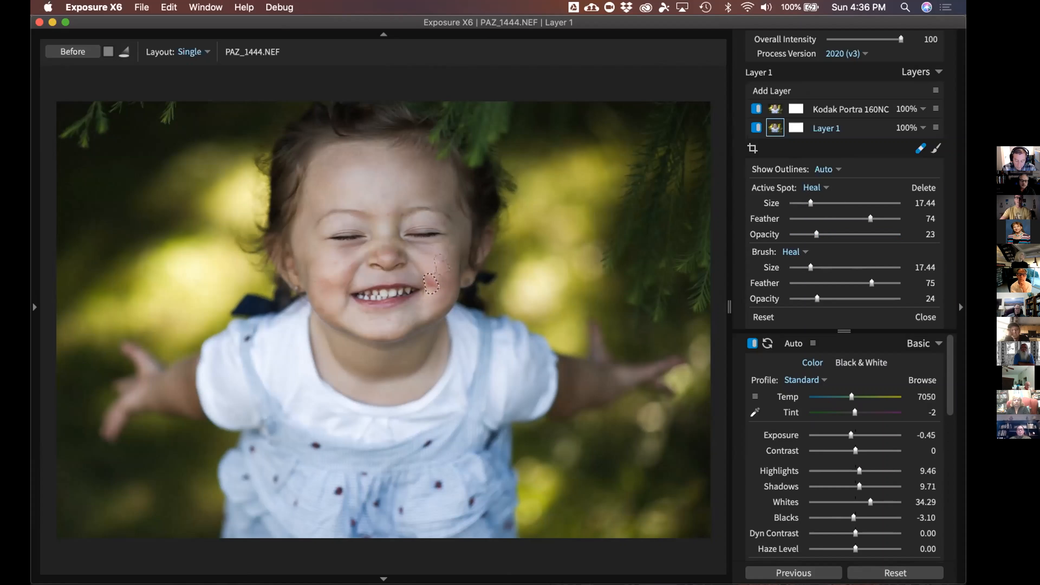
pyautogui.moveTo(816, 234); pyautogui.dragTo(863, 233)
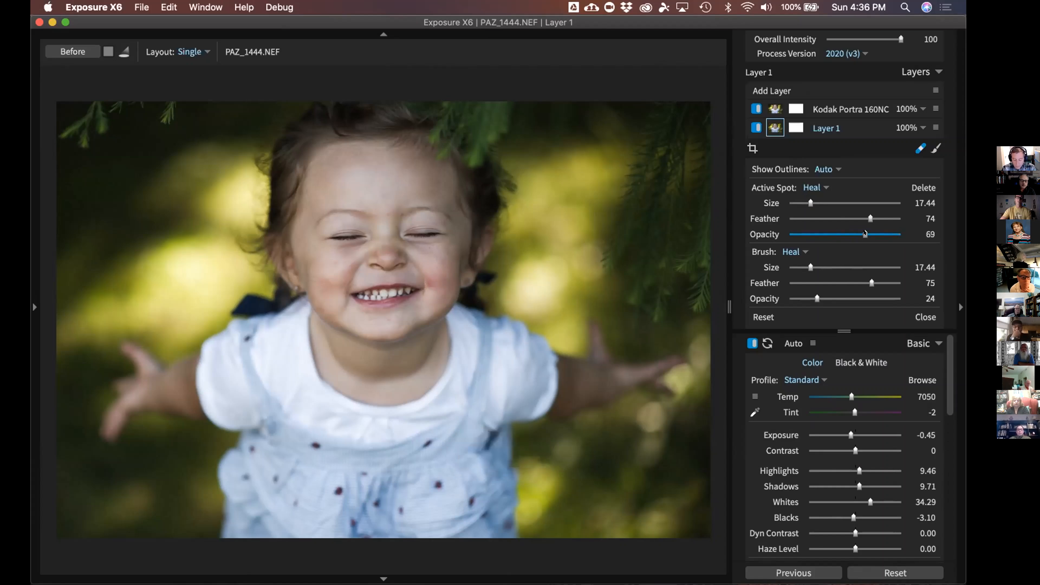
pyautogui.moveTo(864, 233); pyautogui.dragTo(891, 233)
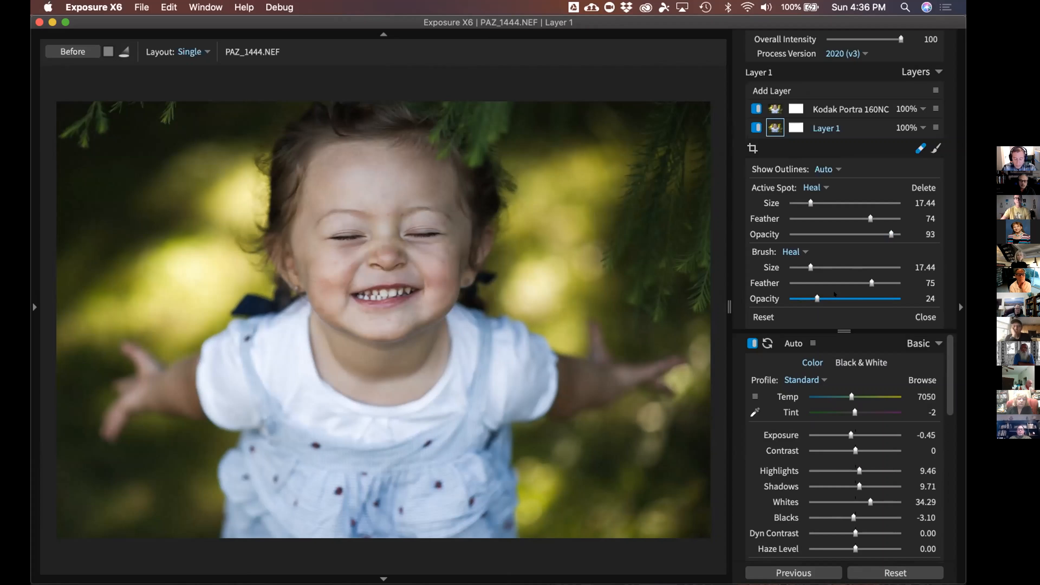
pyautogui.click(822, 296)
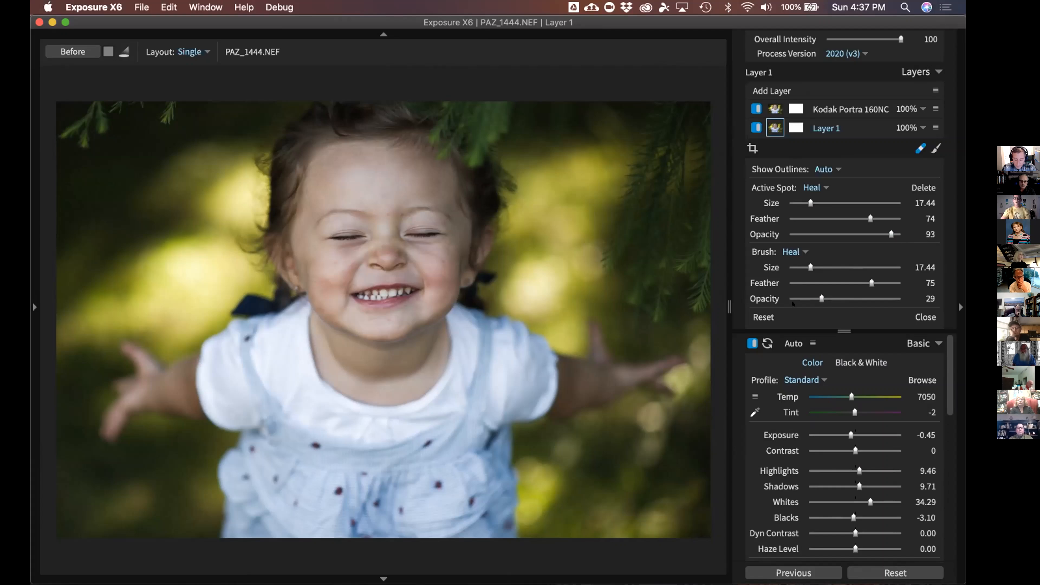
# Switch the brush to Clone, clone over the upper-right foliage, and finish retouching
pyautogui.click(793, 252)
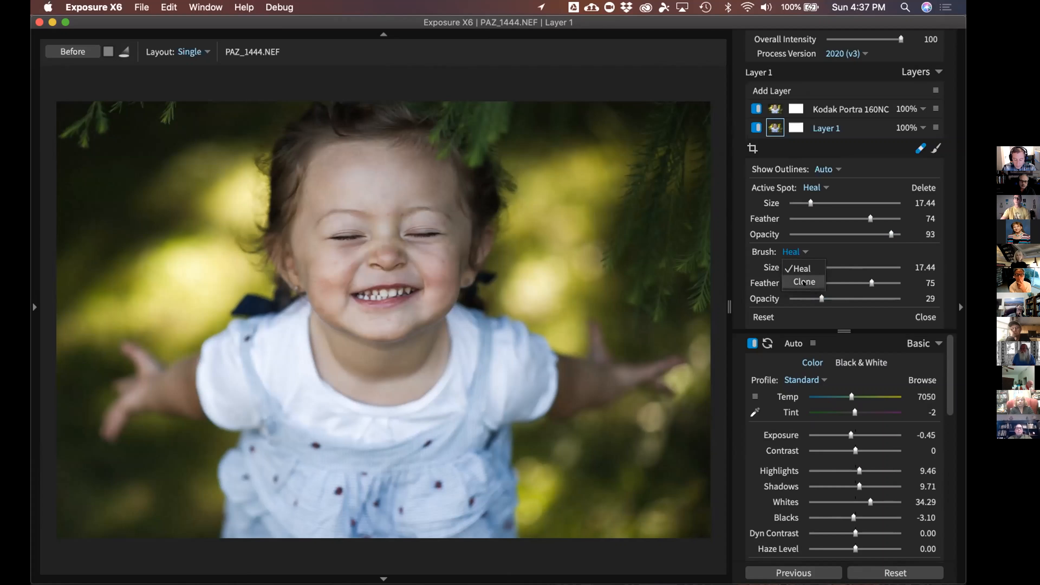
pyautogui.click(804, 282)
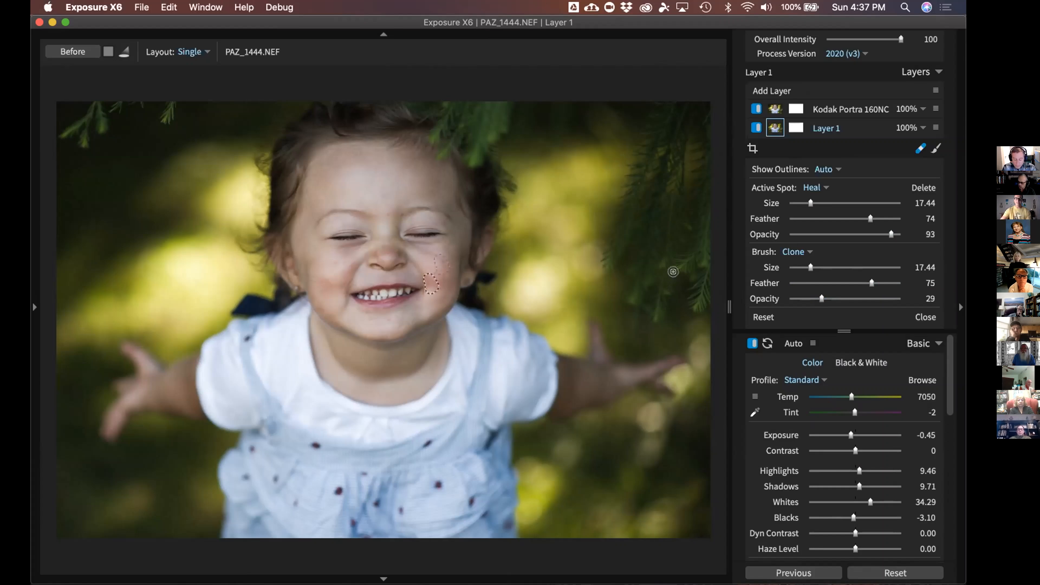
pyautogui.scroll(3, 690, 257)
pyautogui.scroll(-1, 686, 236)
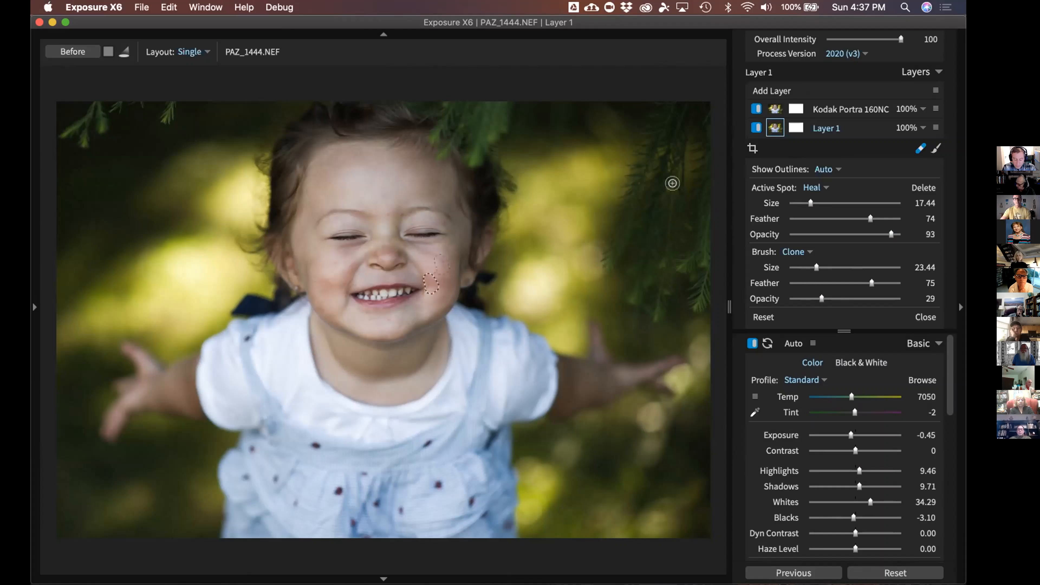
pyautogui.scroll(2, 672, 183)
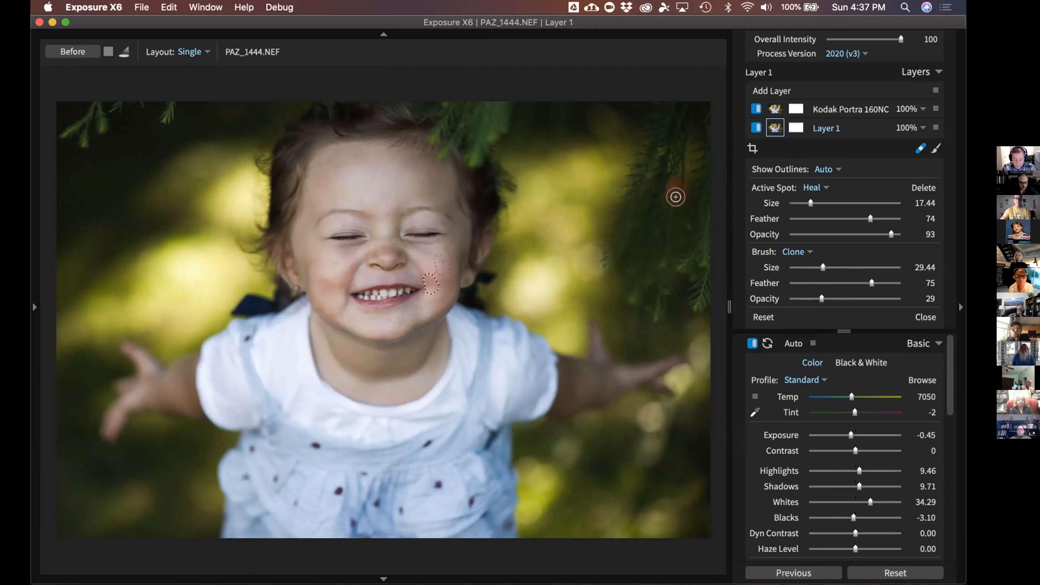
pyautogui.click(675, 193)
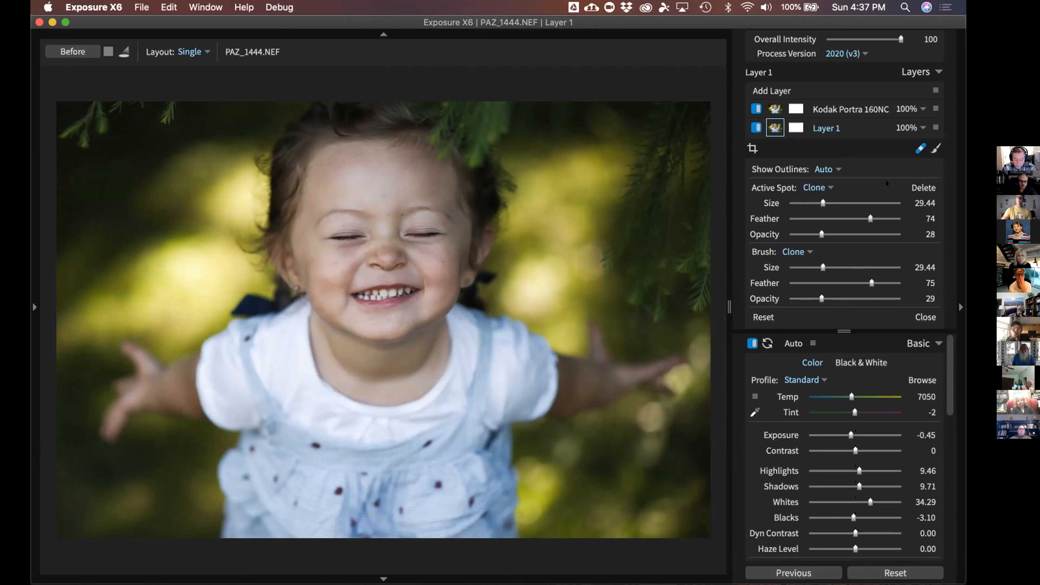
pyautogui.click(918, 149)
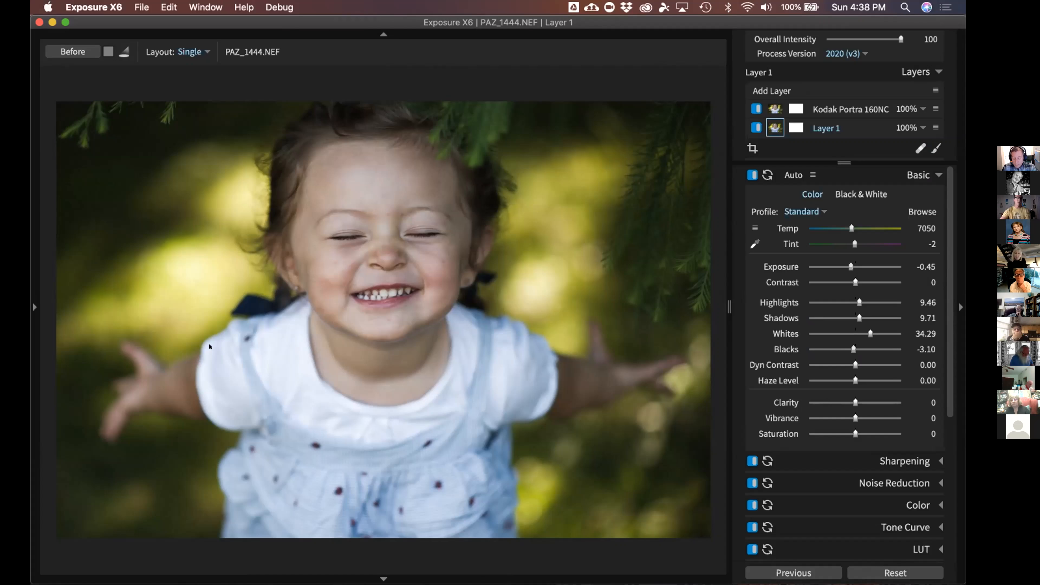
# Open the left side panel and expand the RGB Histogram section
pyautogui.click(33, 297)
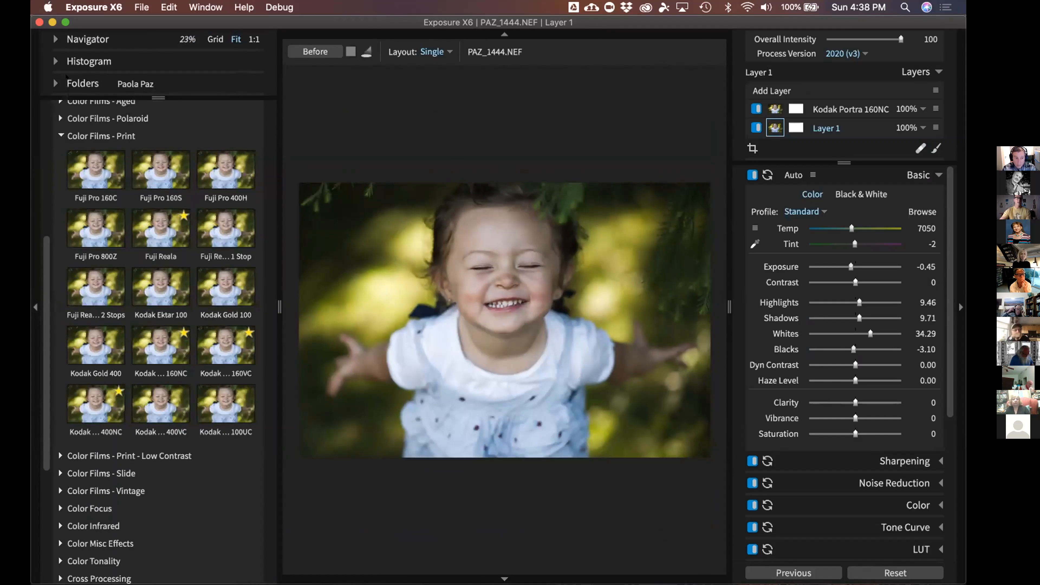
pyautogui.click(86, 61)
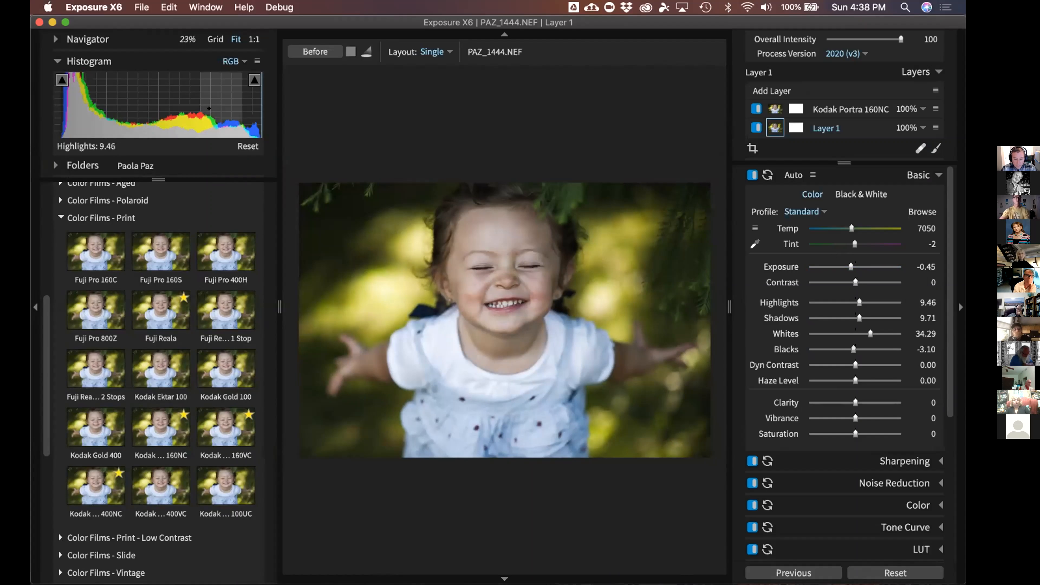
pyautogui.moveTo(157, 99)
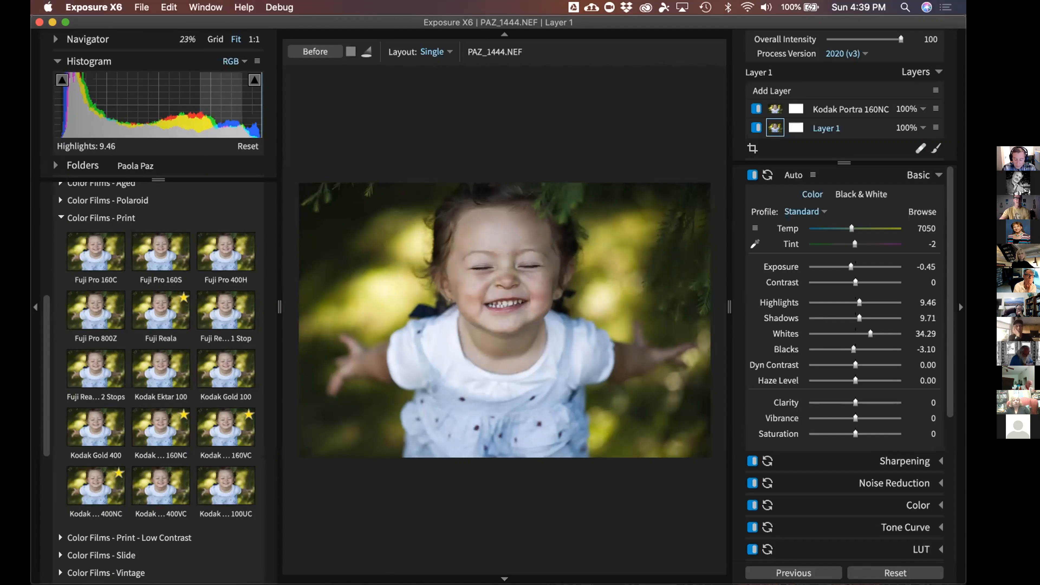
# Raise Highlights to 42.17 from the histogram, show clipping, and lower Whites to 21.17
pyautogui.moveTo(219, 107); pyautogui.dragTo(233, 107)
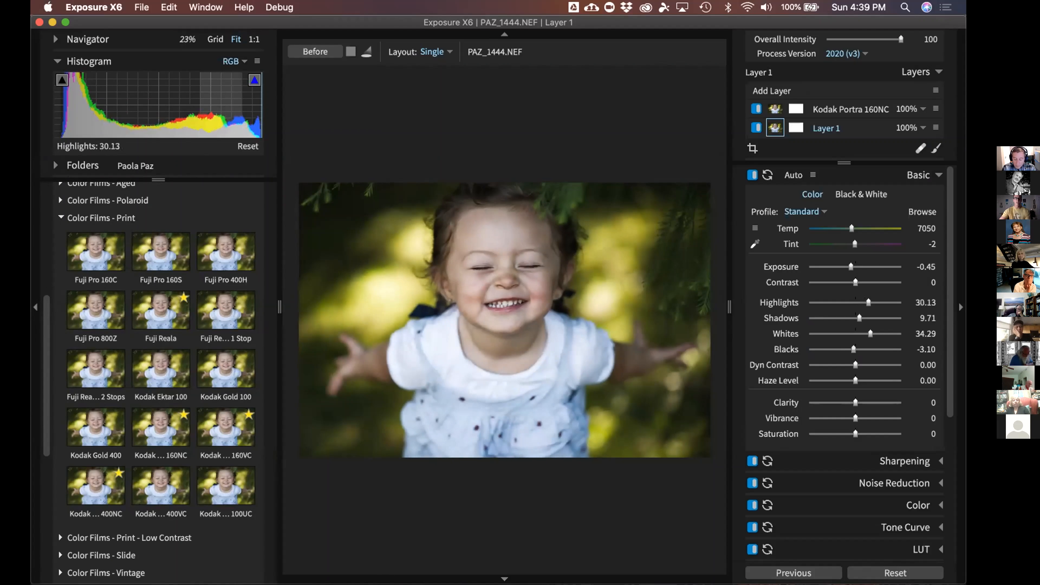
pyautogui.moveTo(236, 107); pyautogui.dragTo(242, 108)
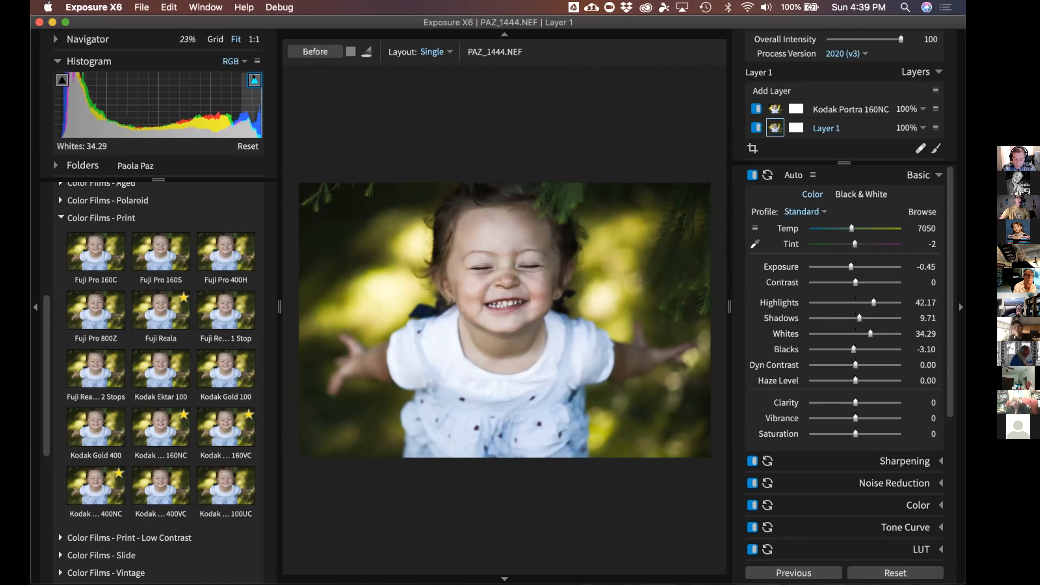
pyautogui.click(254, 79)
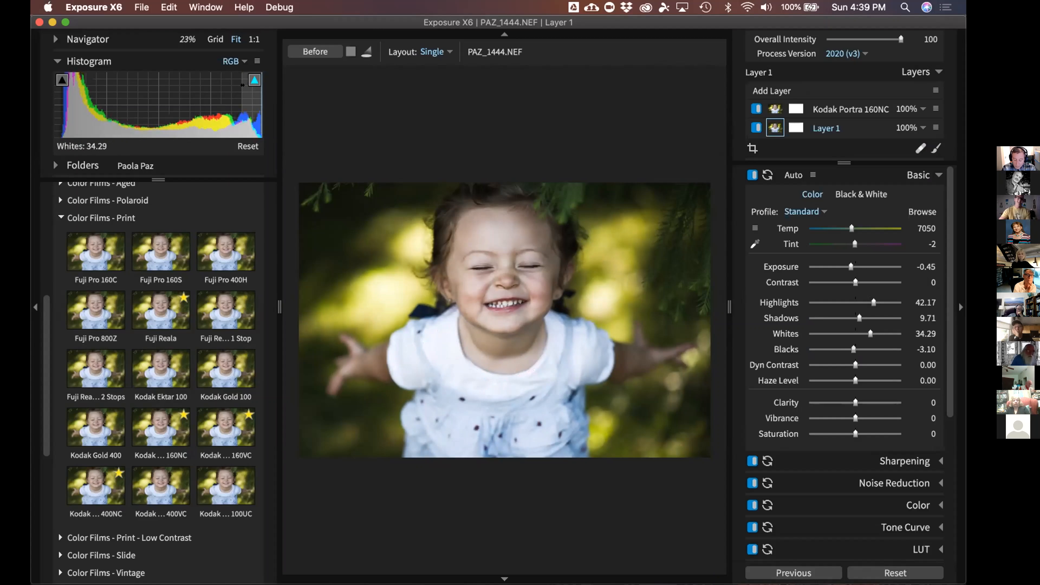
pyautogui.moveTo(251, 77)
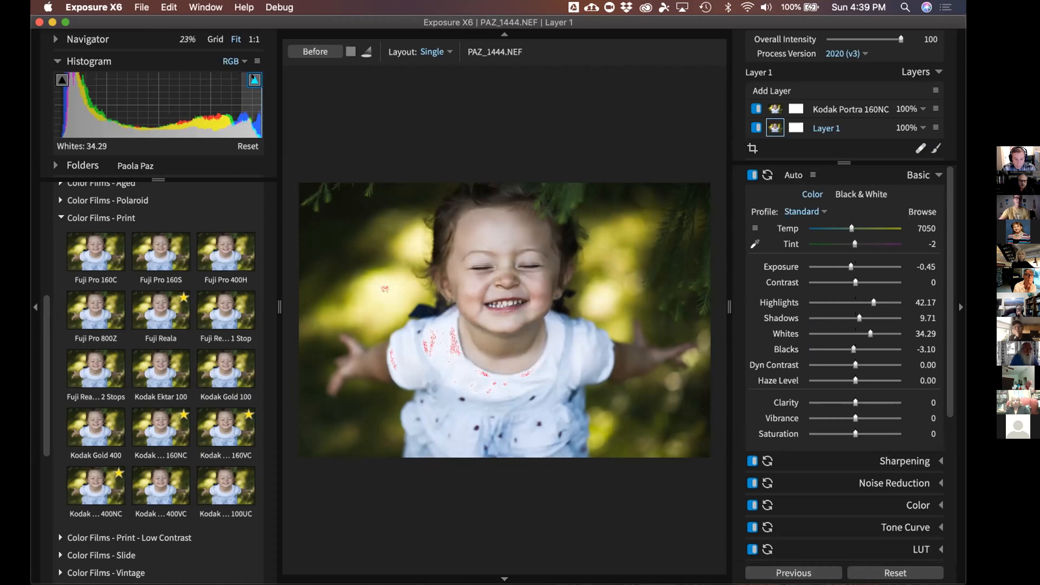
pyautogui.click(253, 79)
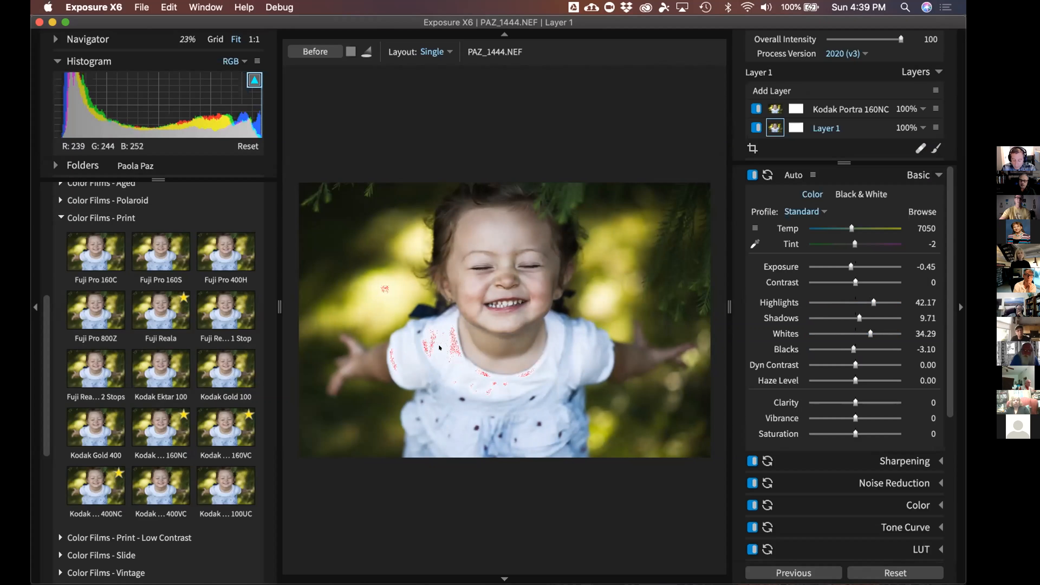
pyautogui.click(864, 334)
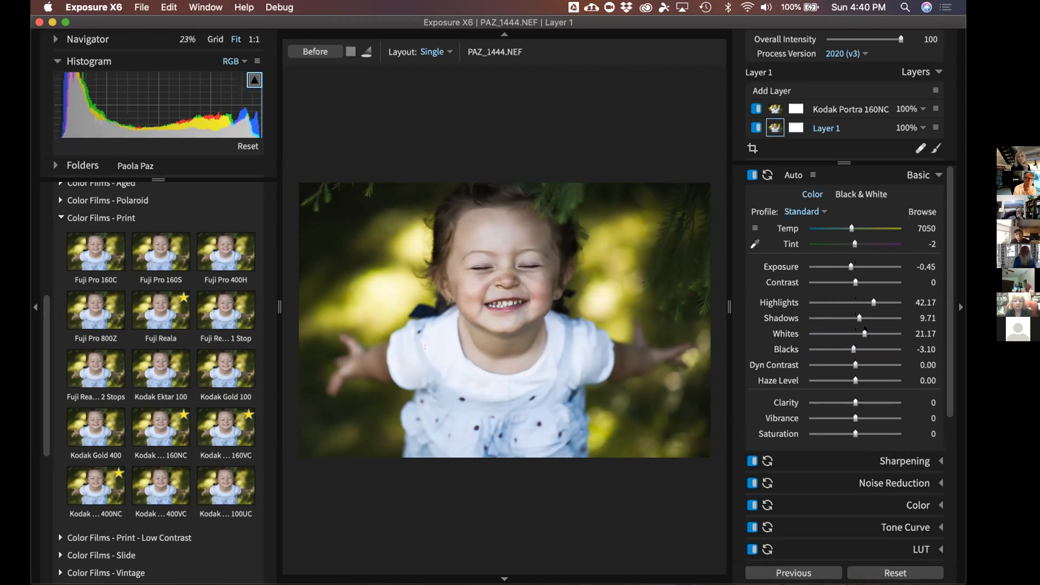
# Push Whites up to check clipping, then settle them at 19.71
pyautogui.moveTo(864, 334); pyautogui.dragTo(875, 328)
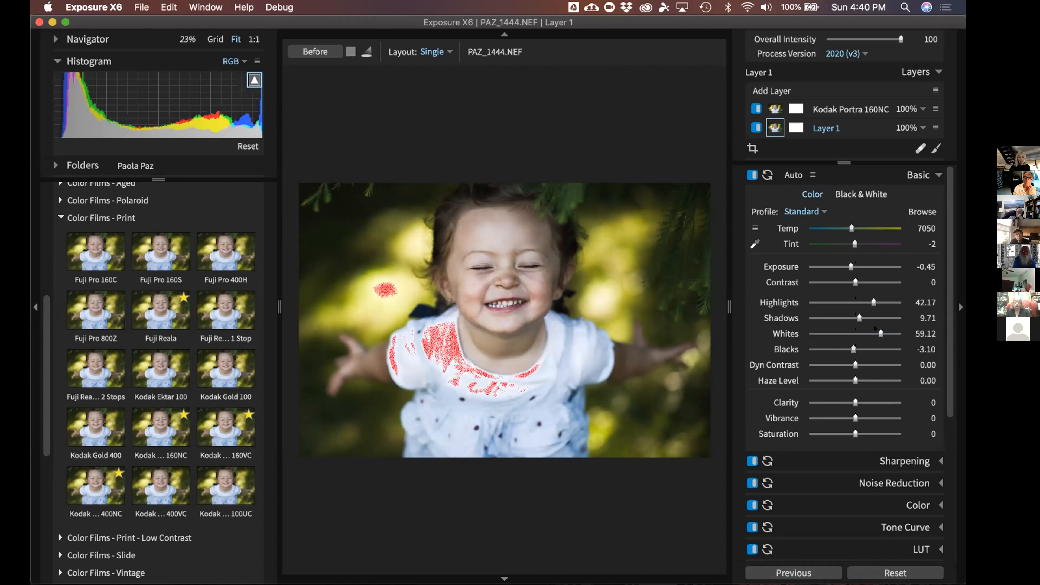
pyautogui.moveTo(874, 328); pyautogui.dragTo(856, 328)
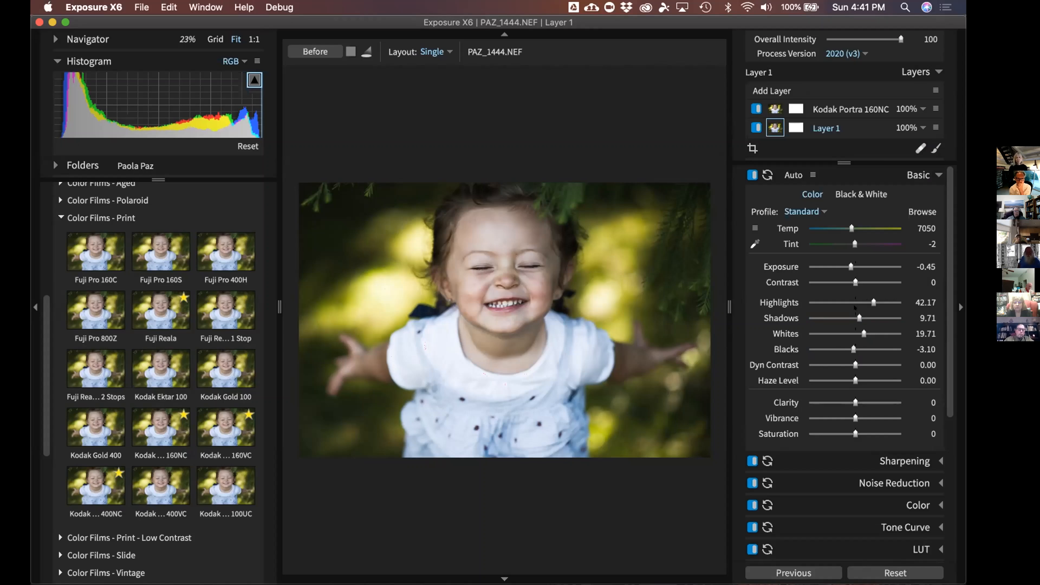
# Add a little Clarity, switch from Basic to Color adjustments, and hide the side panel
pyautogui.scroll(-2, 946, 368)
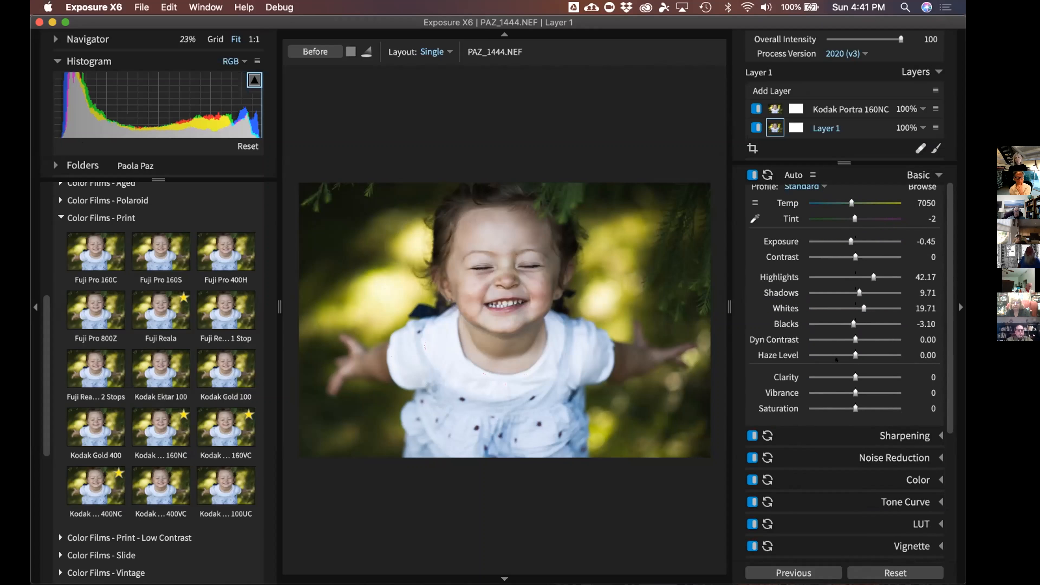
pyautogui.moveTo(853, 377); pyautogui.dragTo(858, 378)
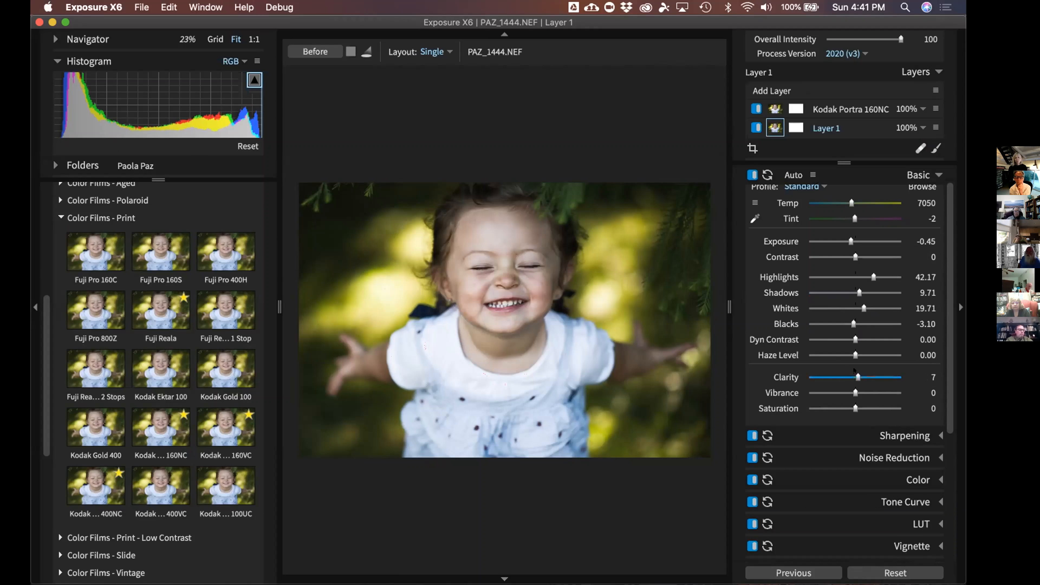
pyautogui.click(916, 176)
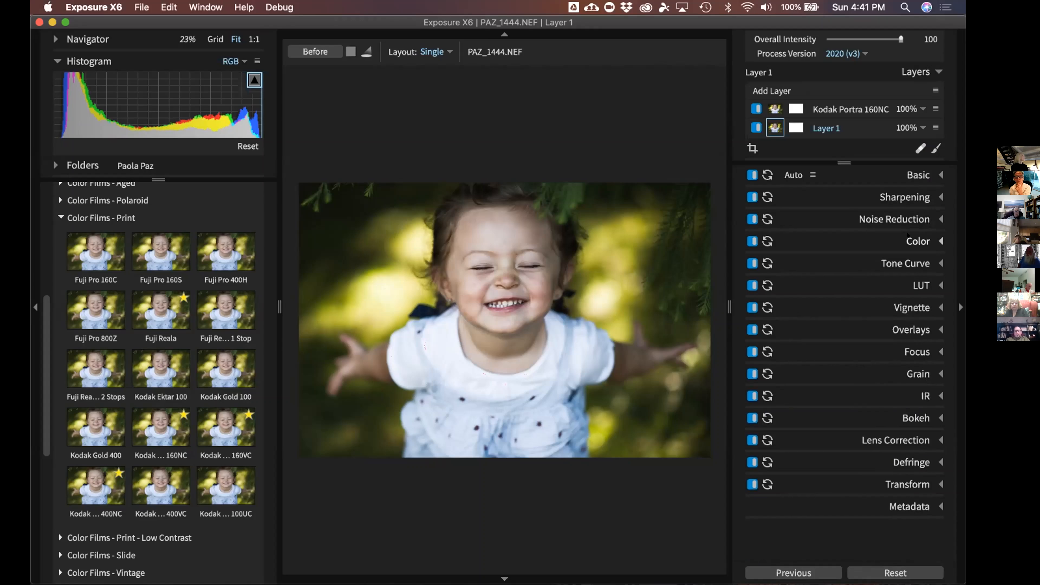
pyautogui.click(913, 241)
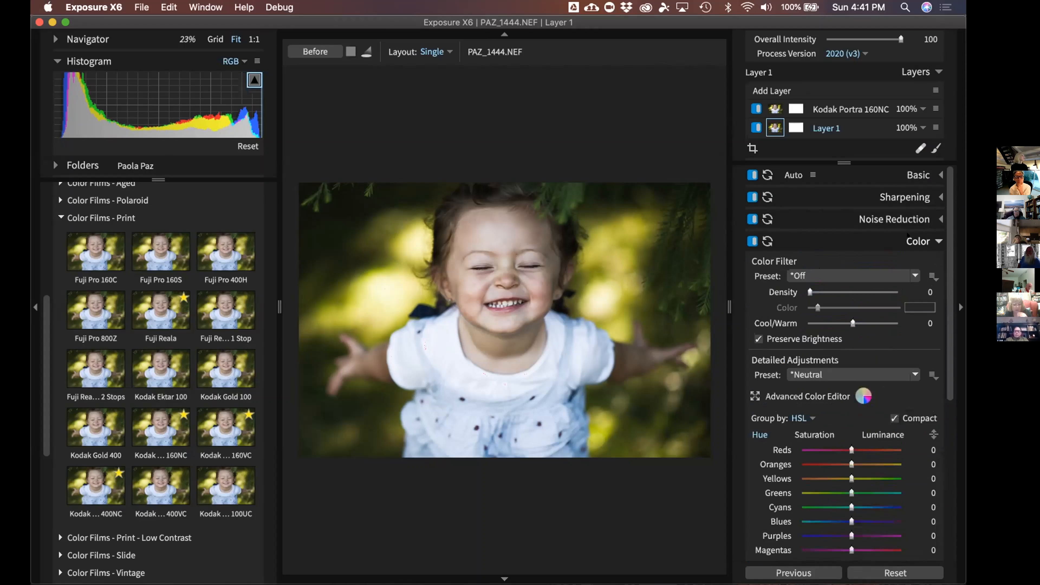
pyautogui.scroll(-2, 823, 210)
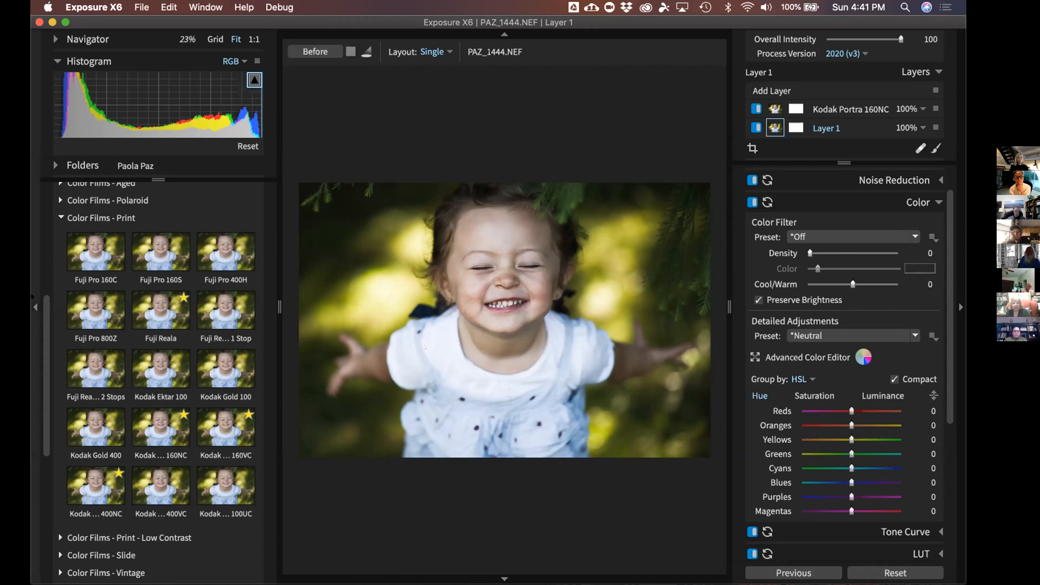
pyautogui.click(36, 307)
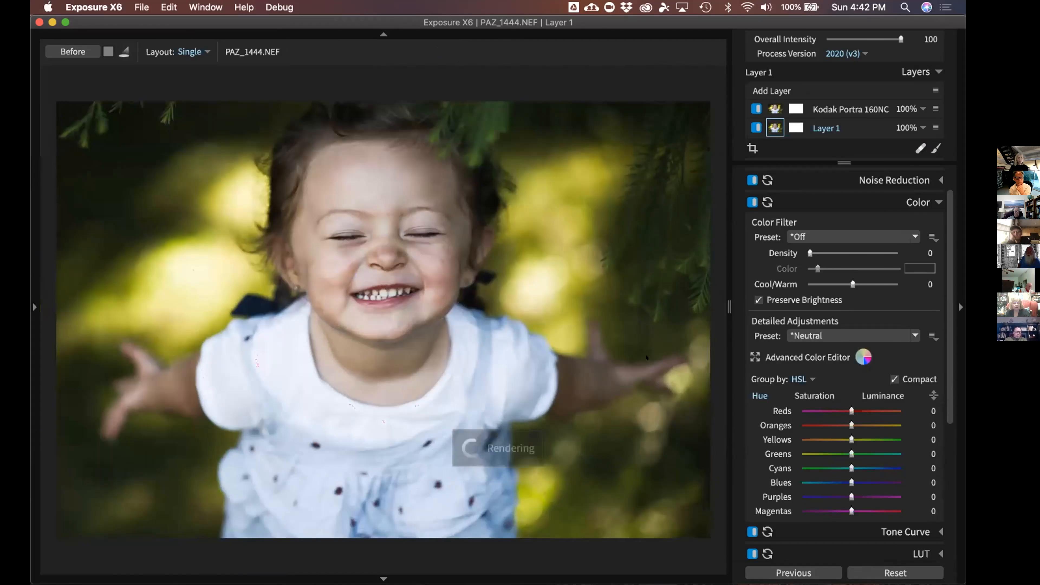
# Advance to PAZ_1470.NEF, the newborn cradled in tattooed hands
pyautogui.press('Right')
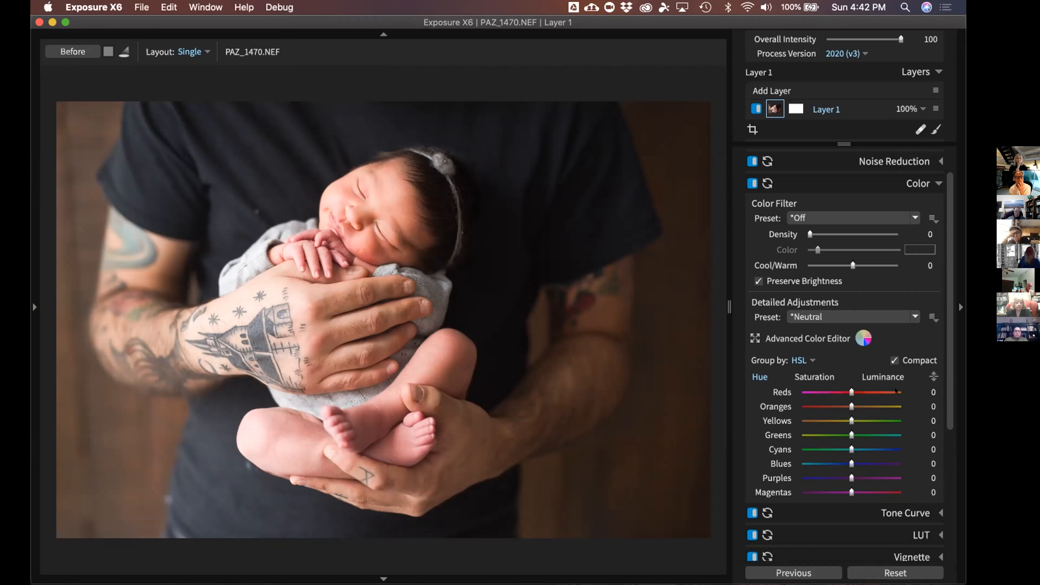
# Set Cool/Warm to 31, then collapse the Histogram in the left panel and close the panel
pyautogui.scroll(-1, 947, 264)
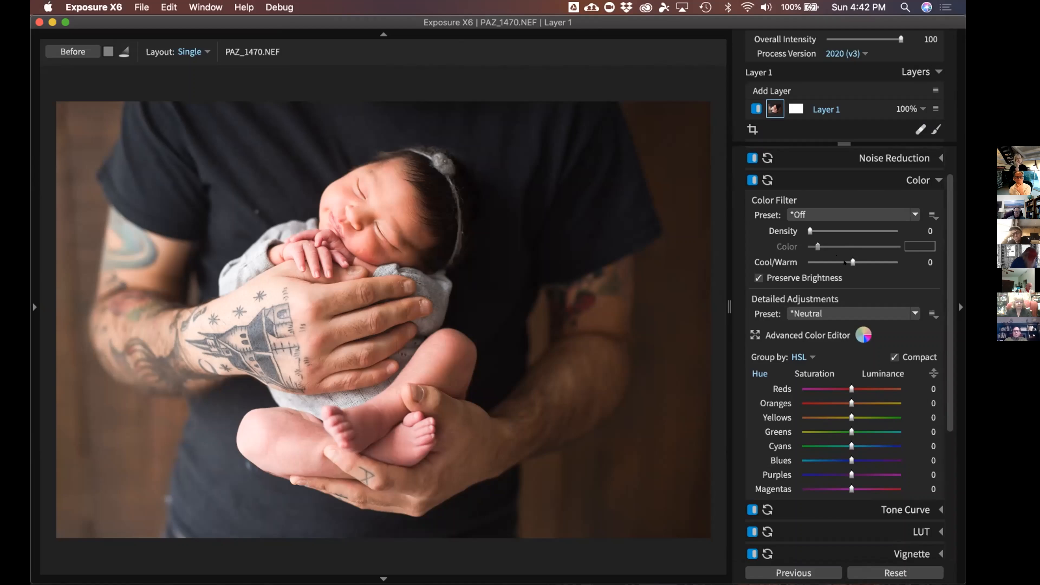
pyautogui.moveTo(844, 263)
pyautogui.mouseDown()
pyautogui.moveTo(835, 255)
pyautogui.moveTo(853, 257)
pyautogui.mouseUp()
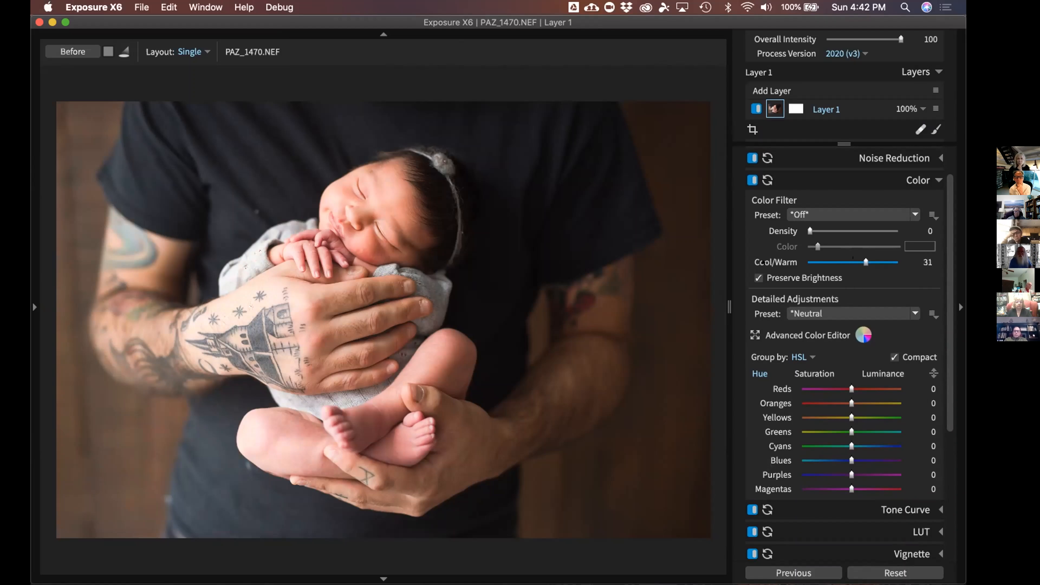
pyautogui.click(36, 196)
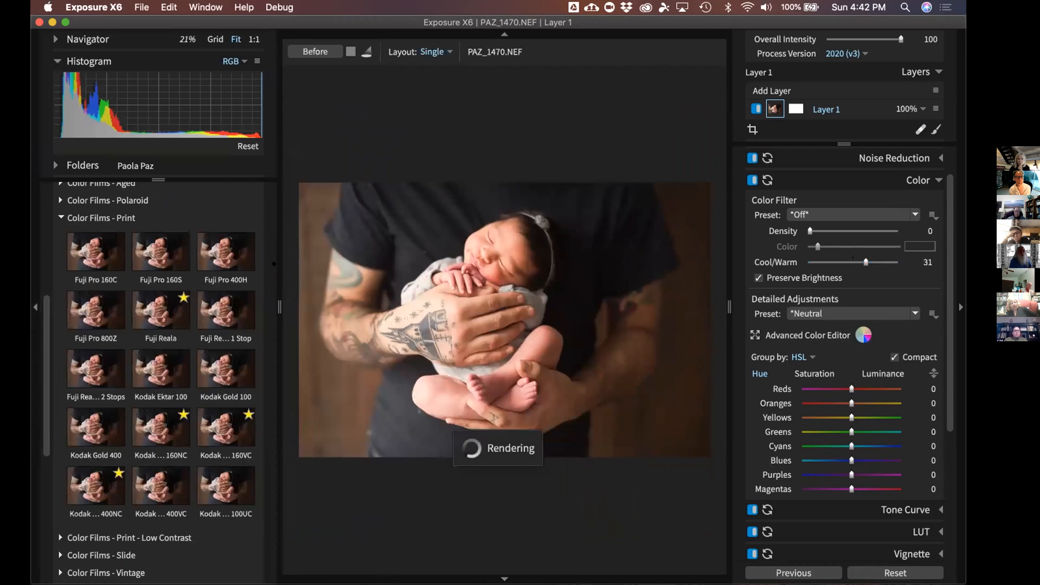
pyautogui.click(56, 60)
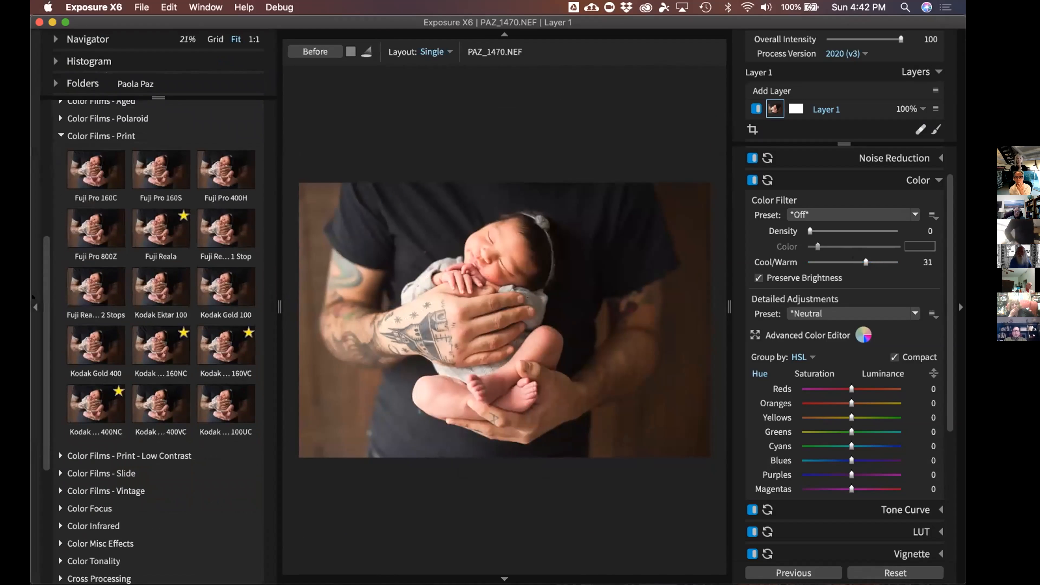
pyautogui.click(36, 308)
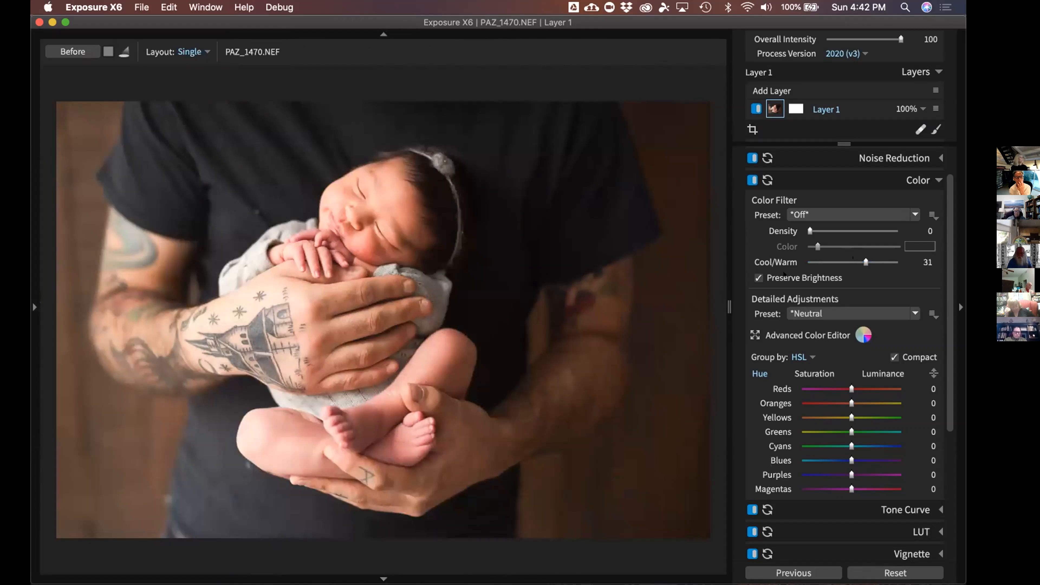
pyautogui.scroll(-2, 946, 297)
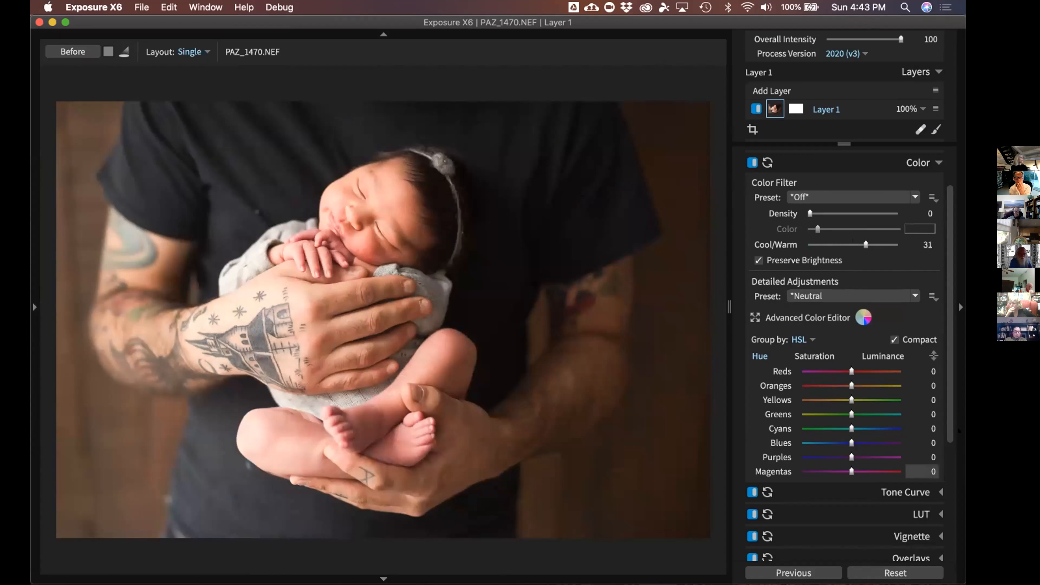
pyautogui.scroll(-1, 802, 337)
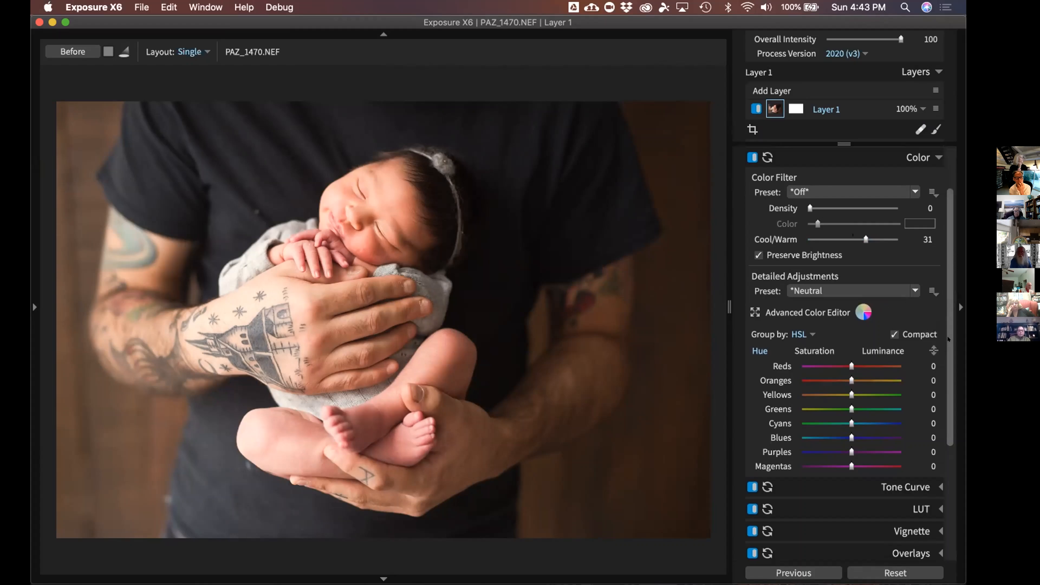
pyautogui.scroll(-1, 948, 338)
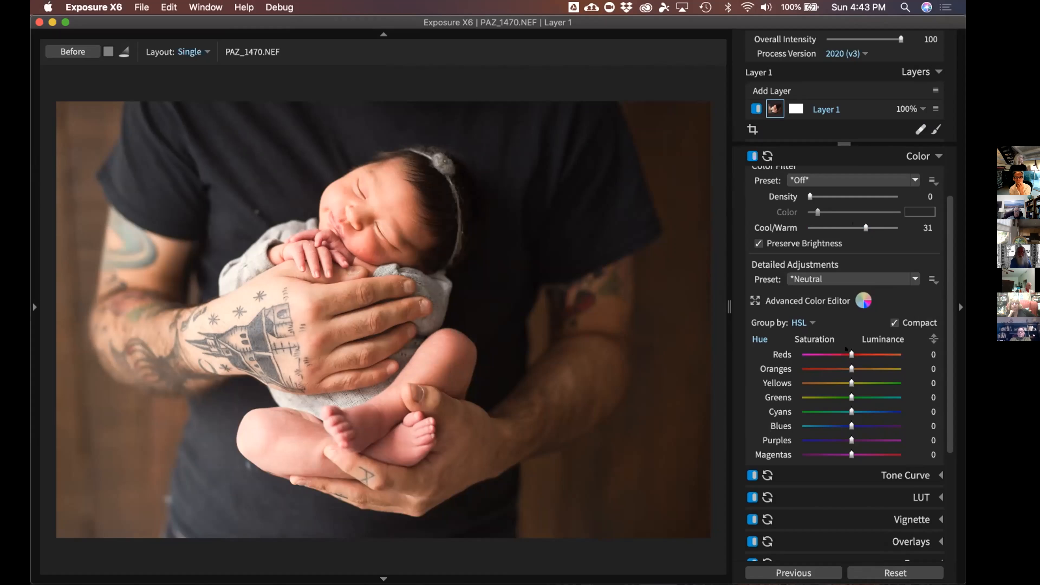
# Shift the HSL Reds hue to 15, compare before/after, and bring up the Saturation controls
pyautogui.moveTo(853, 349); pyautogui.dragTo(857, 349)
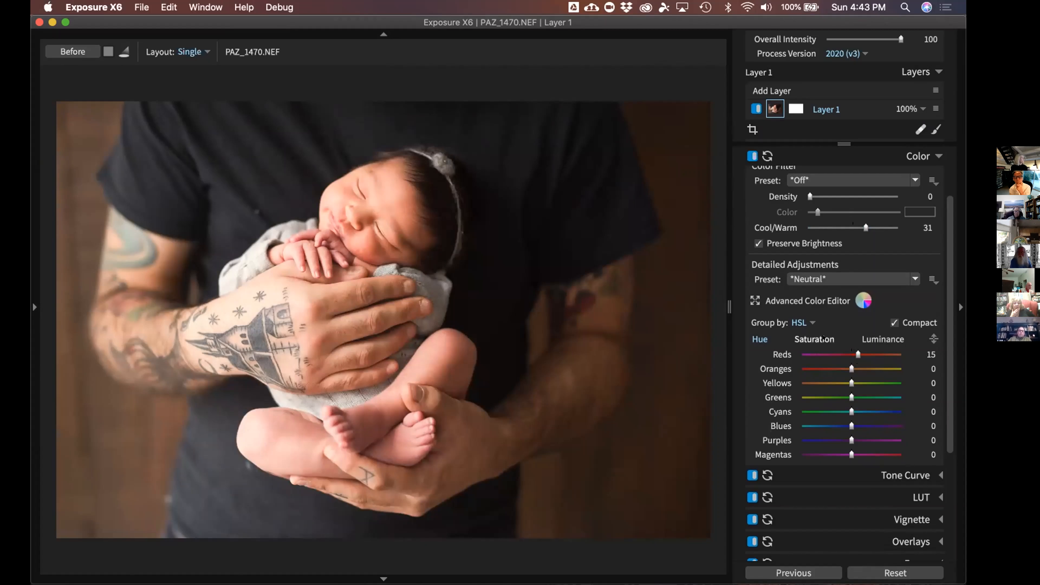
pyautogui.press('\\')
pyautogui.press('\\')
pyautogui.press('\\')
pyautogui.press('\\')
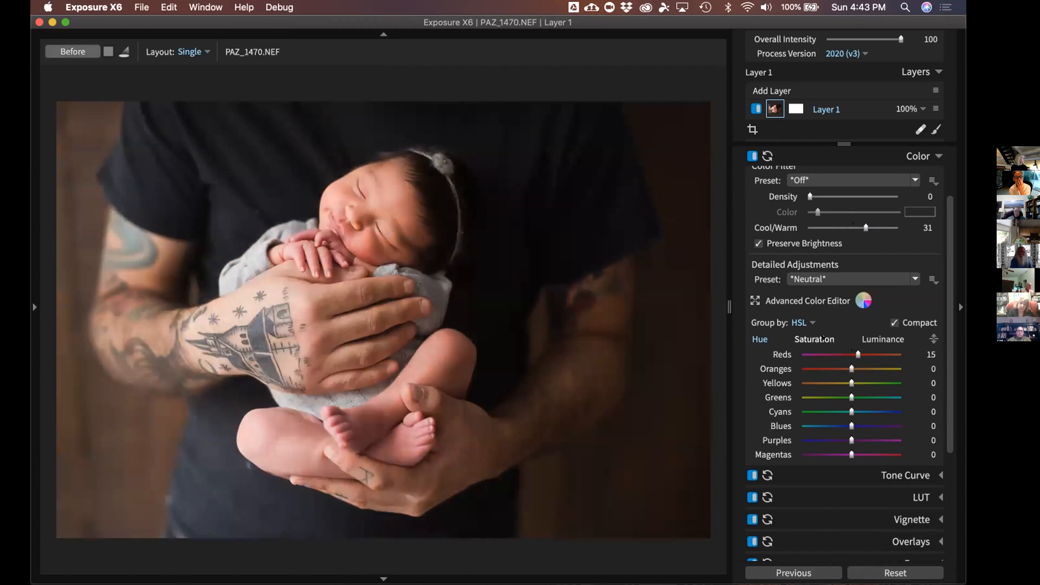
pyautogui.press('\\')
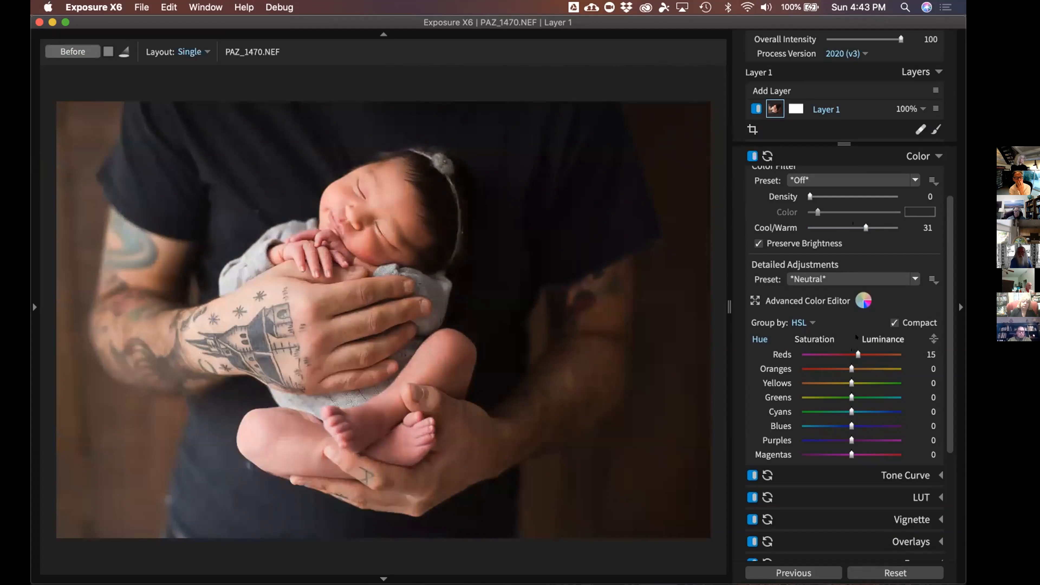
pyautogui.press('\\')
pyautogui.press('\\')
pyautogui.press('\\')
pyautogui.press('\\')
pyautogui.press('\\')
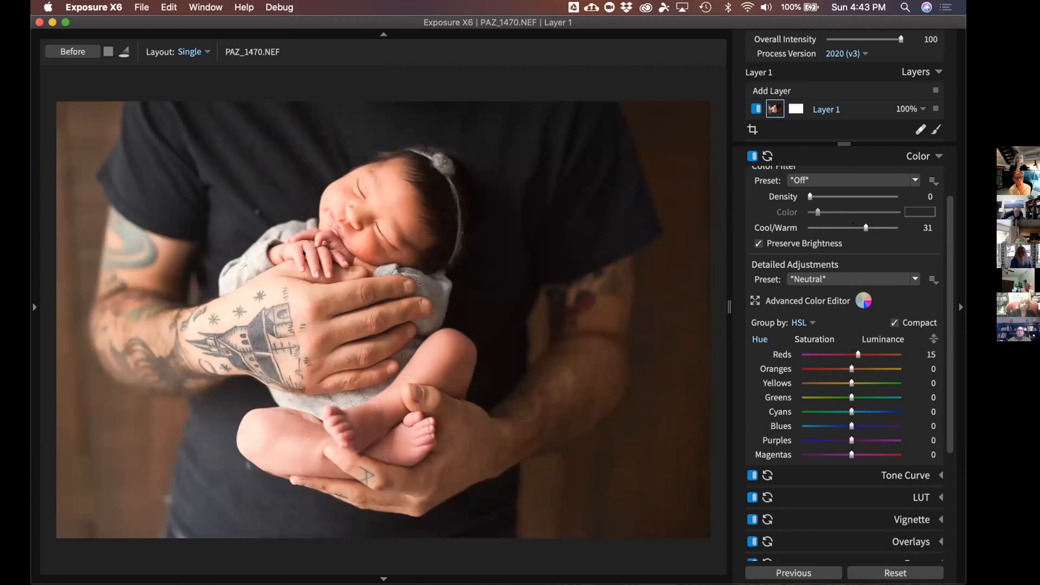
pyautogui.press('\\')
pyautogui.press('\\')
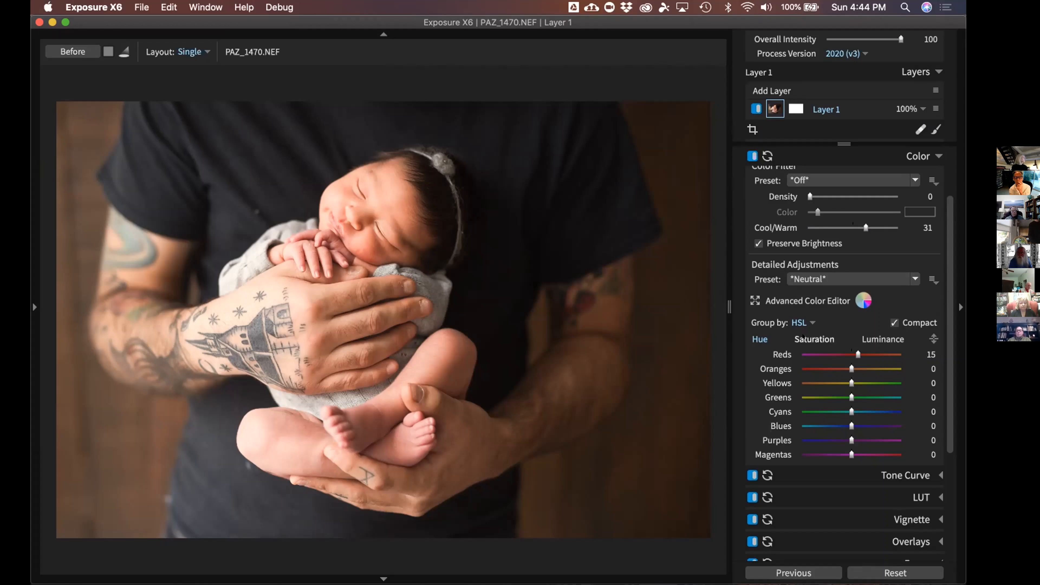
pyautogui.click(834, 338)
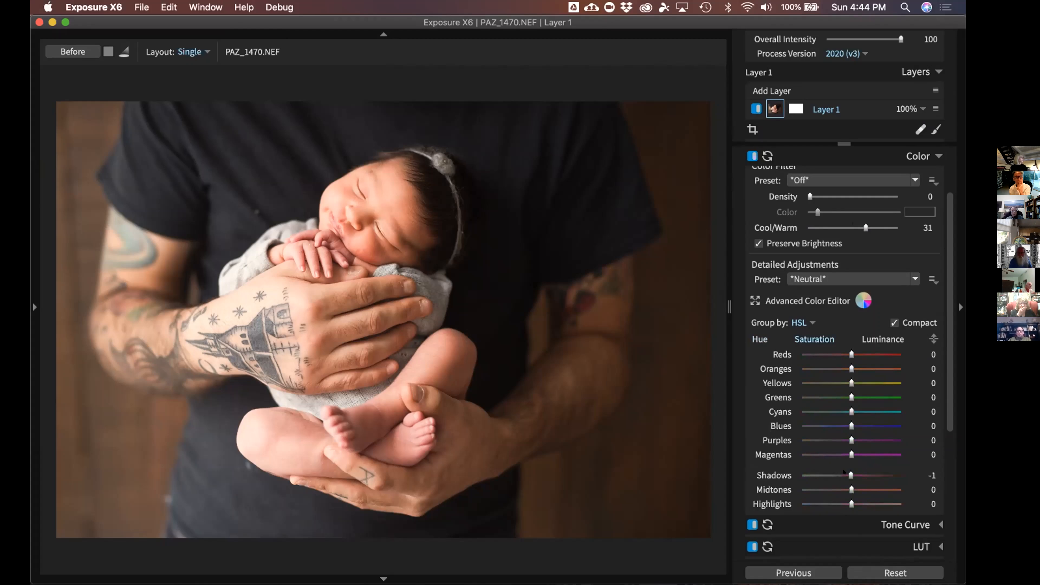
# Lower the HSL Shadows saturation to -19, then bring up the Luminance controls
pyautogui.click(845, 474)
pyautogui.moveTo(842, 471); pyautogui.dragTo(770, 463)
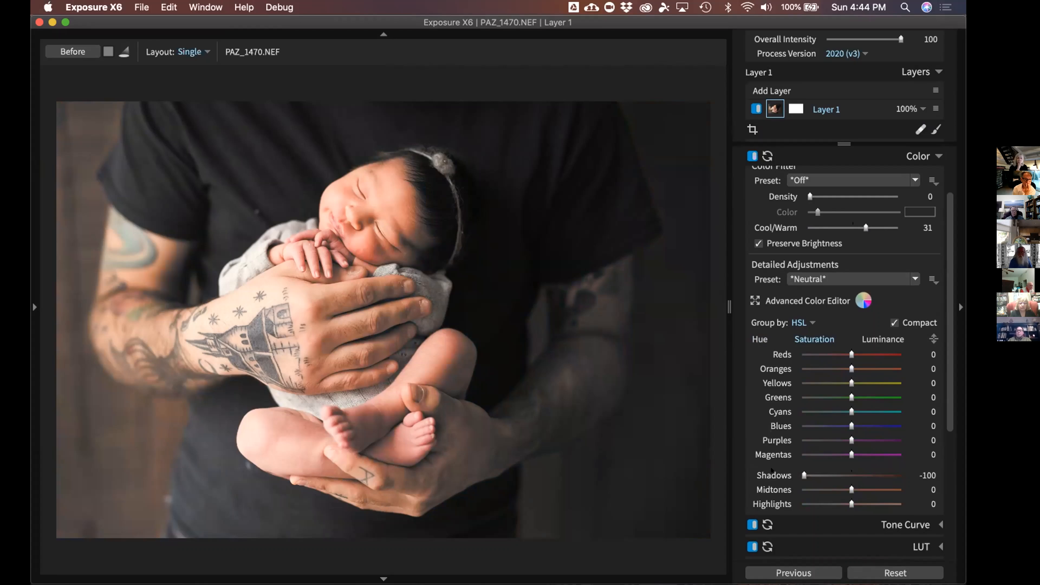
pyautogui.moveTo(798, 475); pyautogui.dragTo(835, 472)
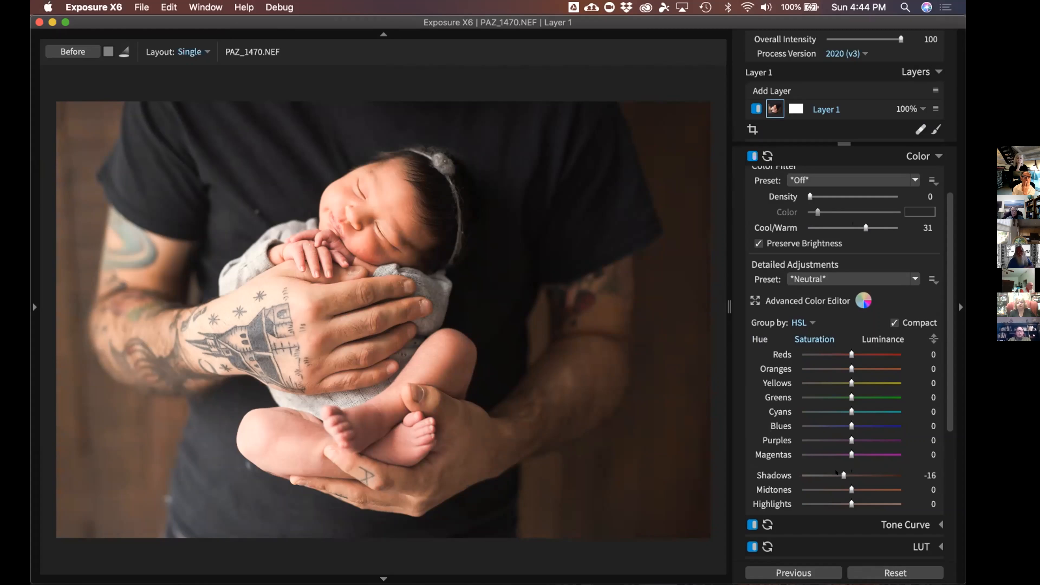
pyautogui.moveTo(836, 471); pyautogui.dragTo(835, 472)
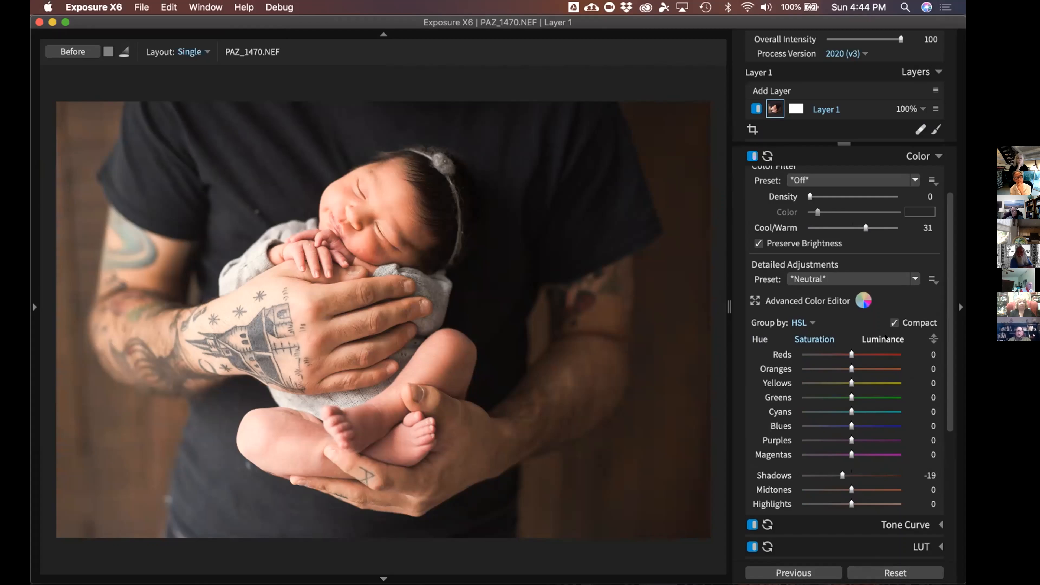
pyautogui.click(884, 338)
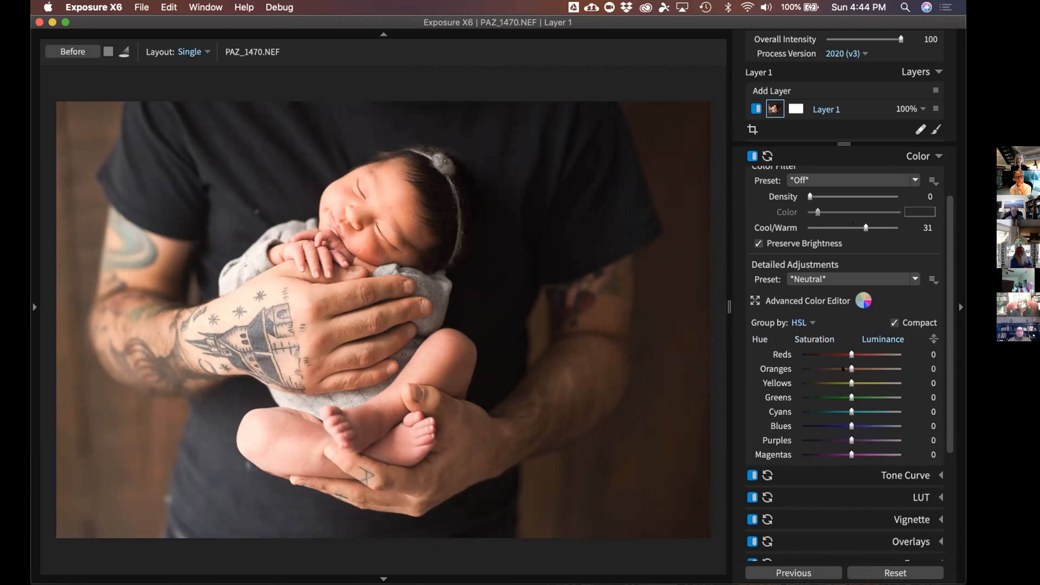
pyautogui.scroll(-2, 857, 346)
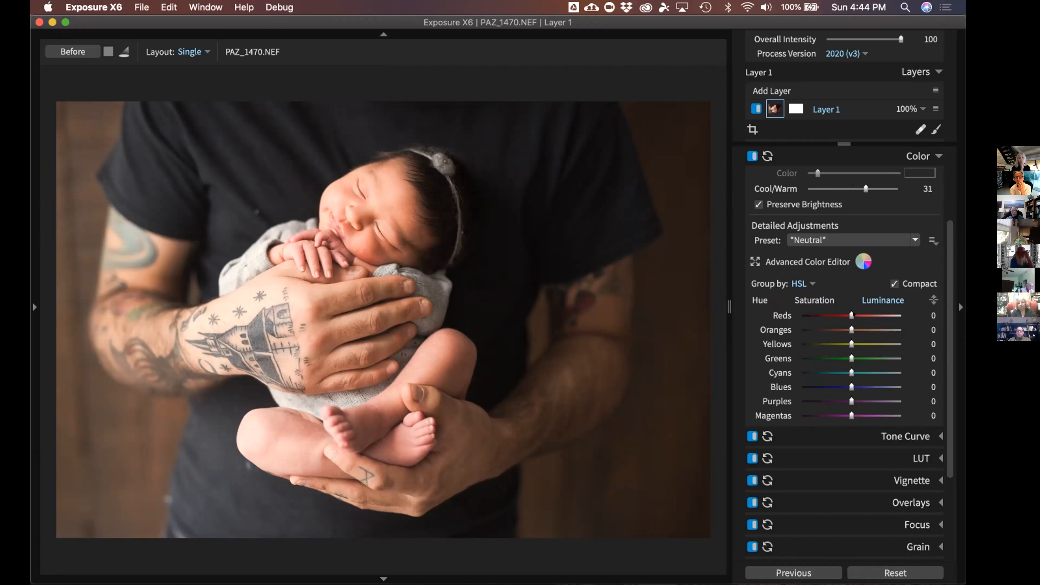
pyautogui.moveTo(852, 315); pyautogui.dragTo(895, 315)
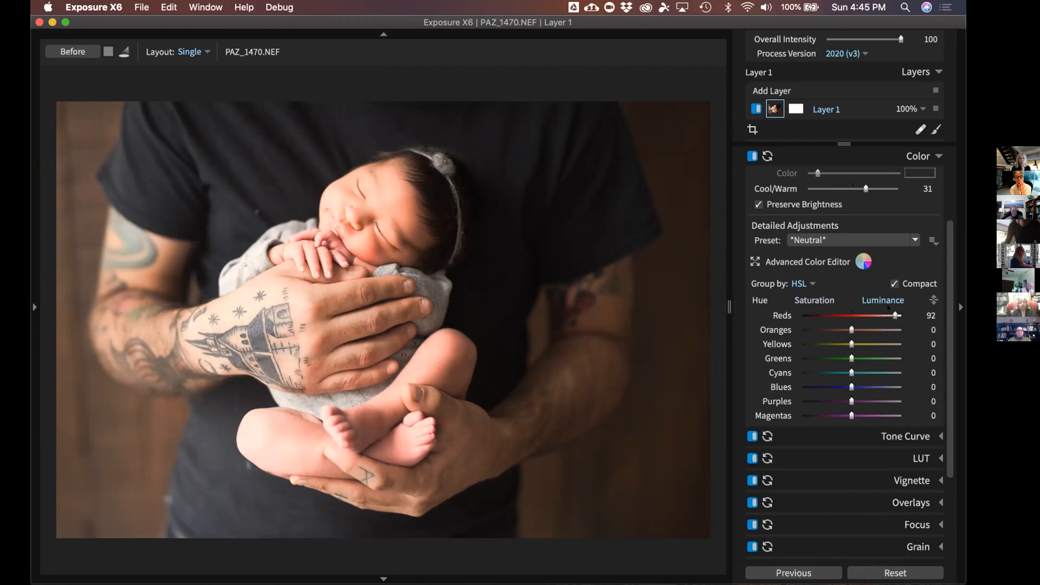
pyautogui.doubleClick(895, 315)
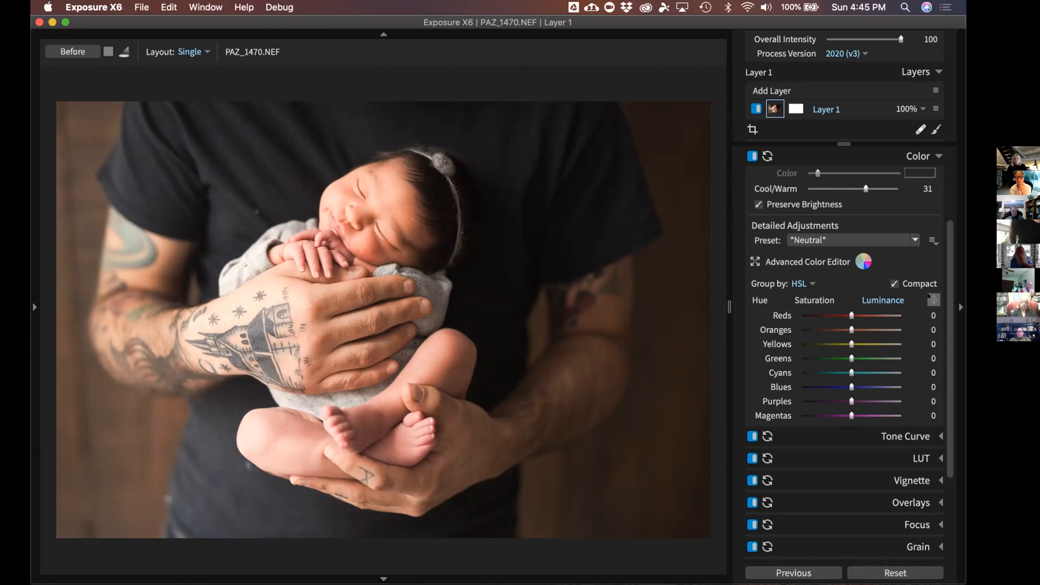
# Drag the targeted HSL tool down on the tattoo, setting Greens luminance to -70 and Cyans to -84
pyautogui.click(929, 295)
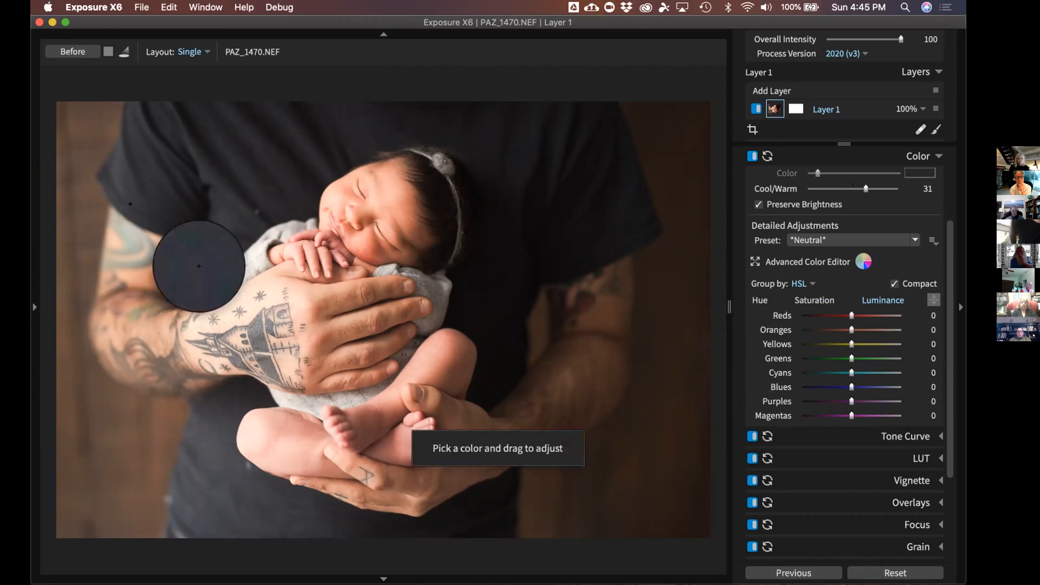
pyautogui.moveTo(119, 231); pyautogui.dragTo(120, 328)
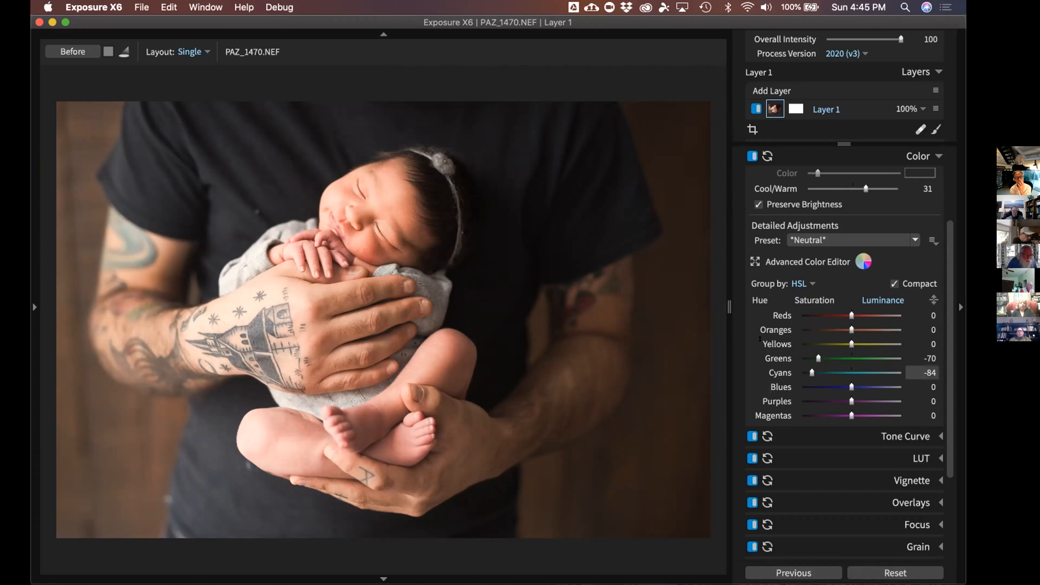
pyautogui.scroll(3, 886, 317)
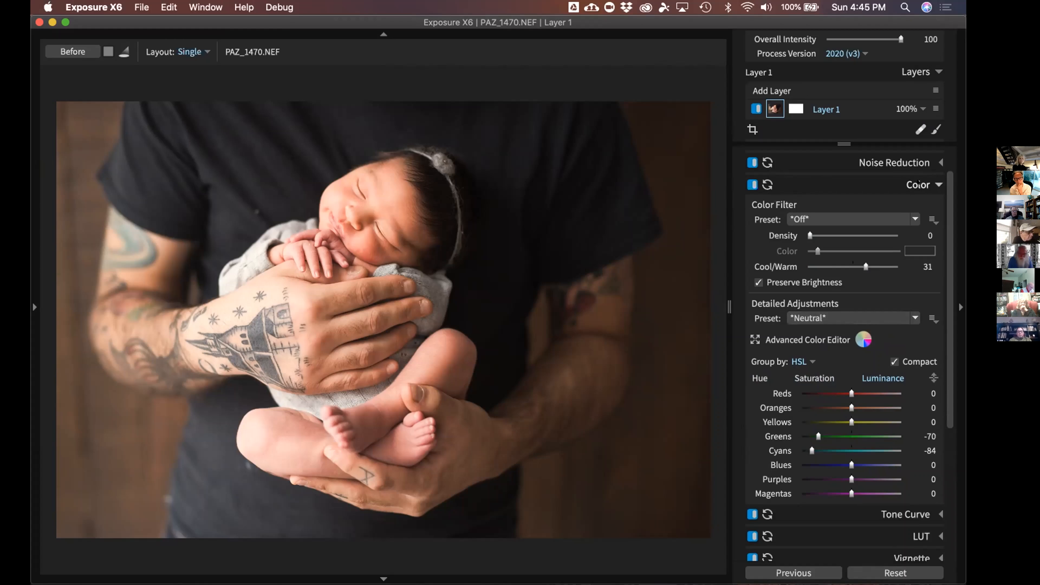
# Collapse the Color panel, expand Tone Curve, and show the Tone Preset list
pyautogui.click(919, 185)
pyautogui.click(921, 245)
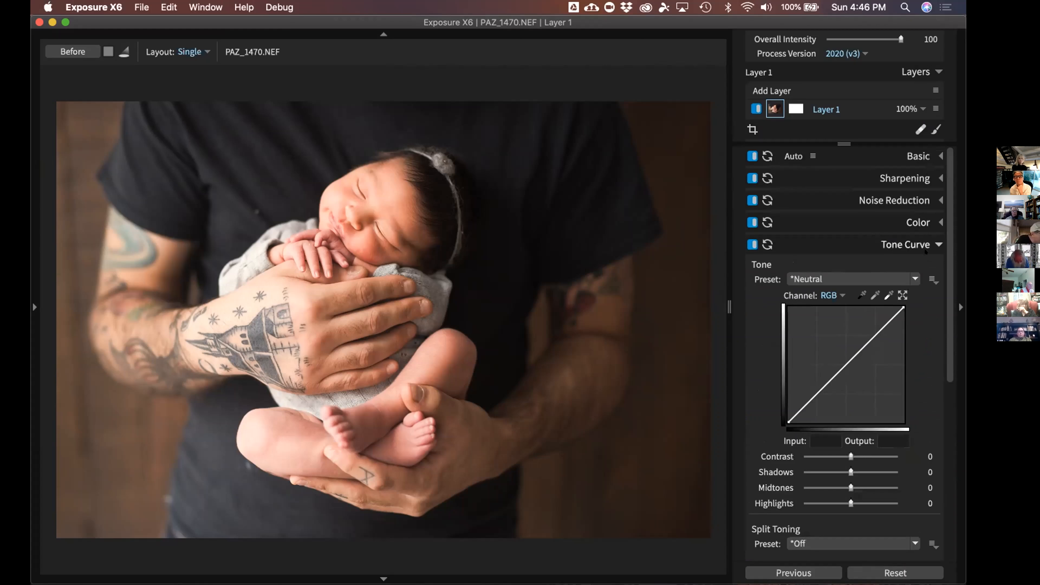
pyautogui.scroll(-3, 949, 305)
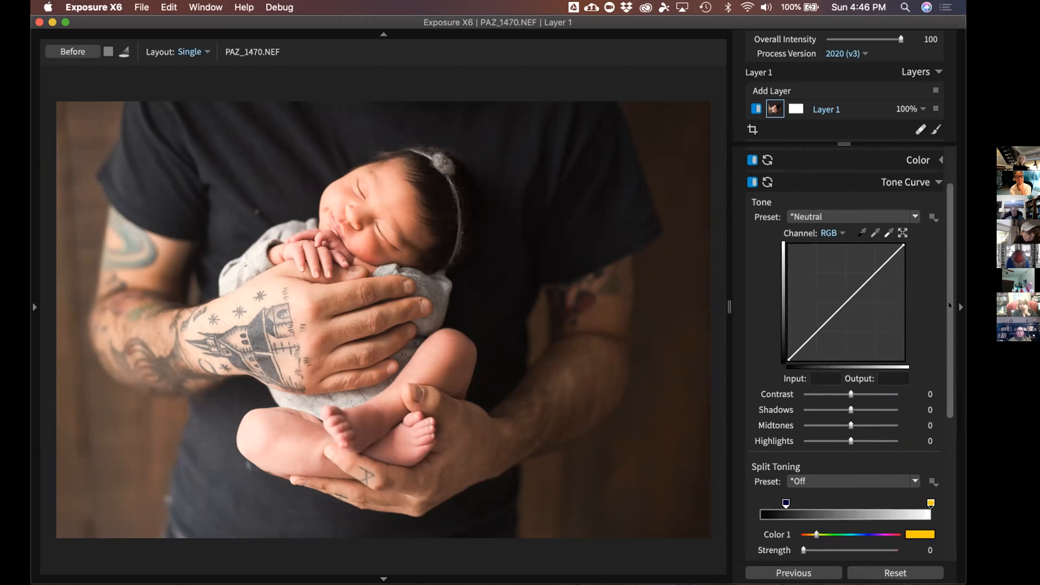
pyautogui.moveTo(948, 265); pyautogui.dragTo(948, 275)
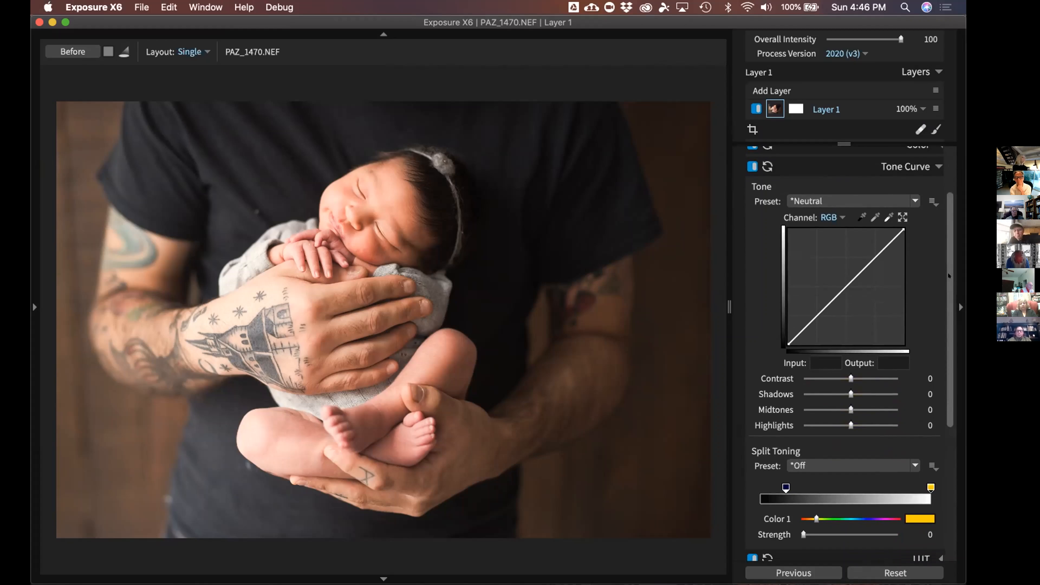
pyautogui.moveTo(948, 265); pyautogui.dragTo(948, 266)
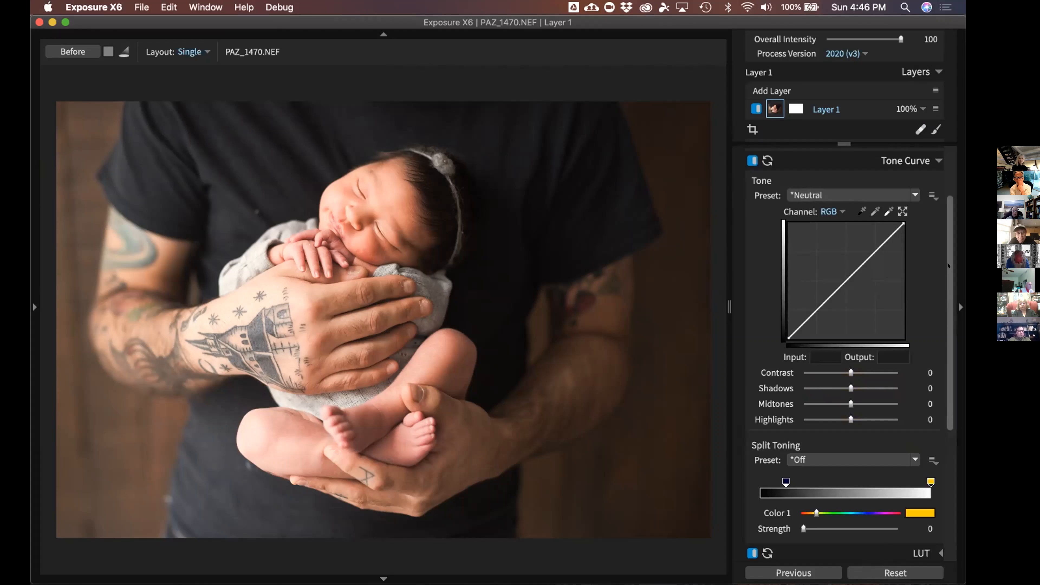
pyautogui.click(905, 190)
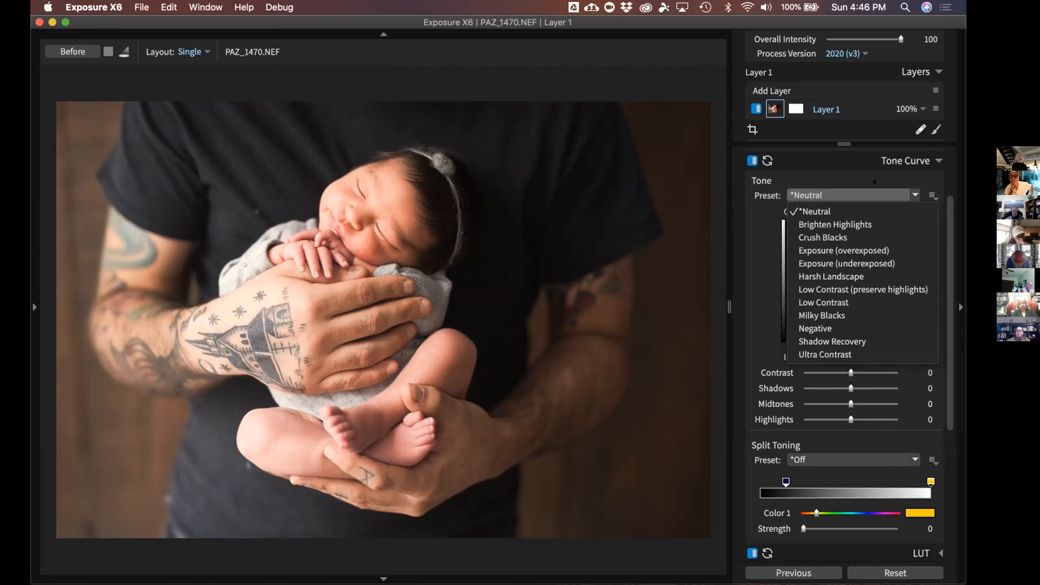
pyautogui.click(303, 304)
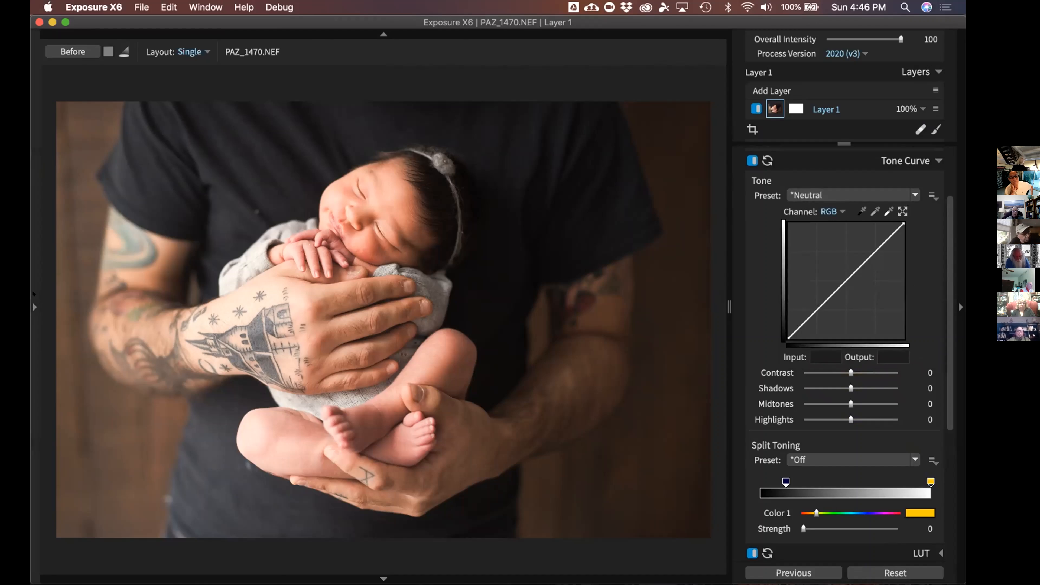
pyautogui.click(35, 306)
pyautogui.click(223, 286)
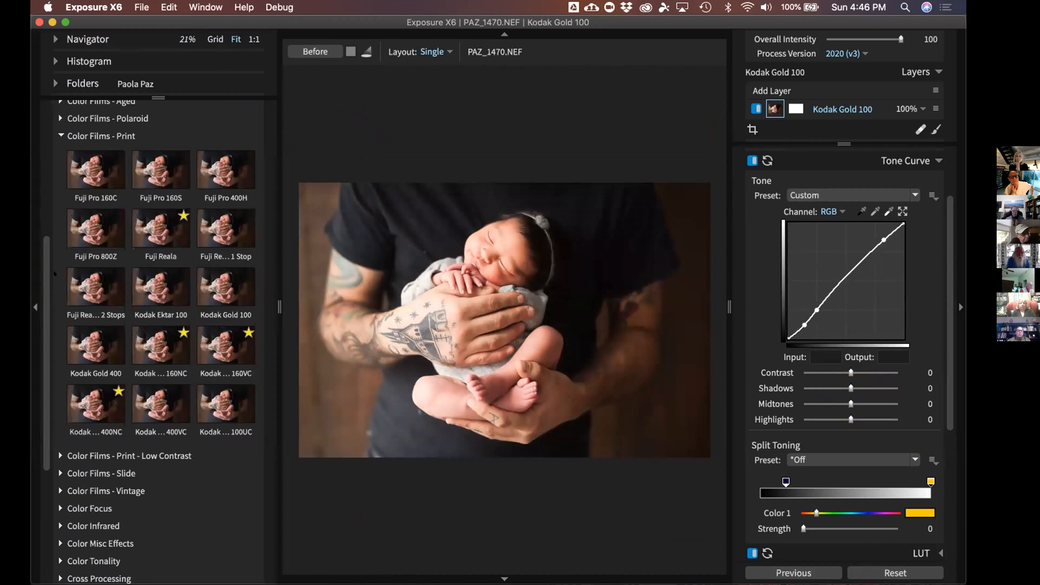
pyautogui.press('super+z')
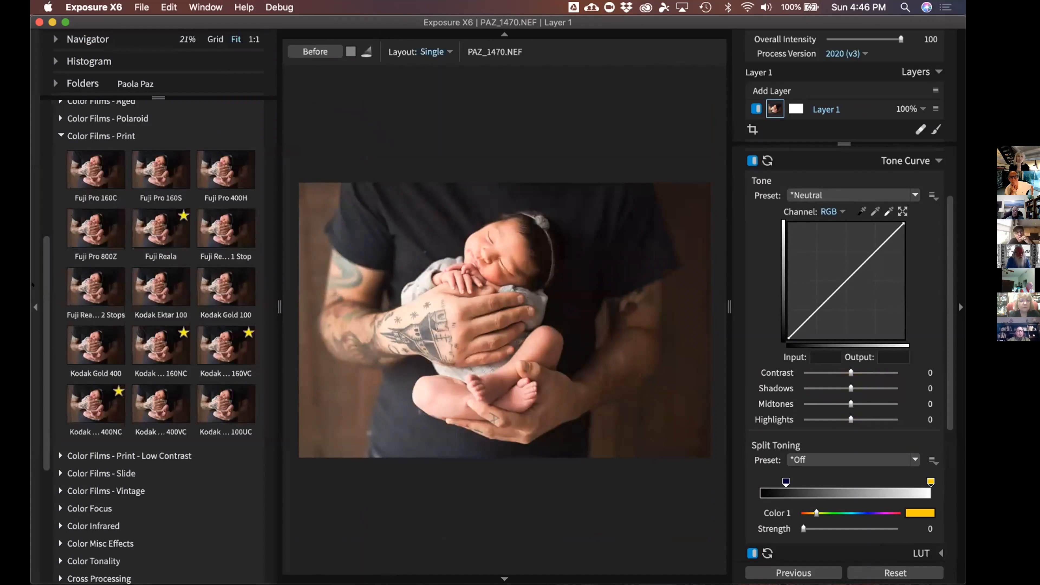
pyautogui.click(35, 306)
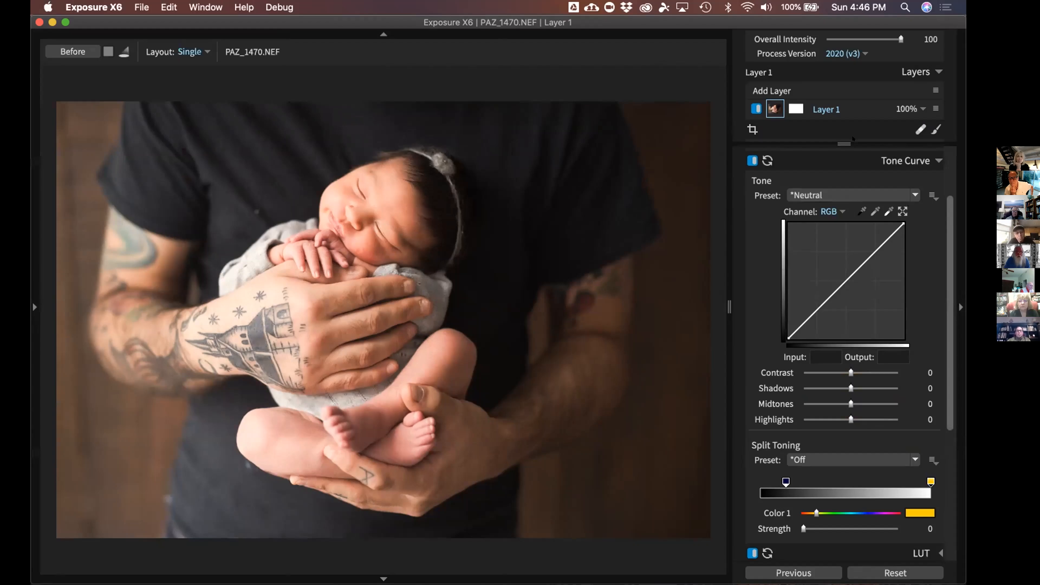
pyautogui.click(242, 7)
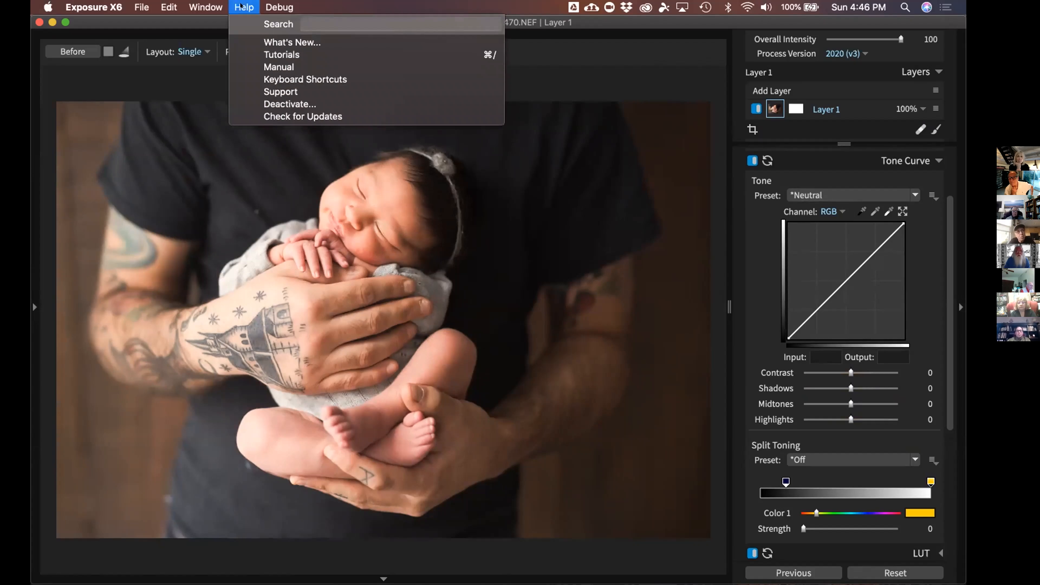
pyautogui.click(242, 7)
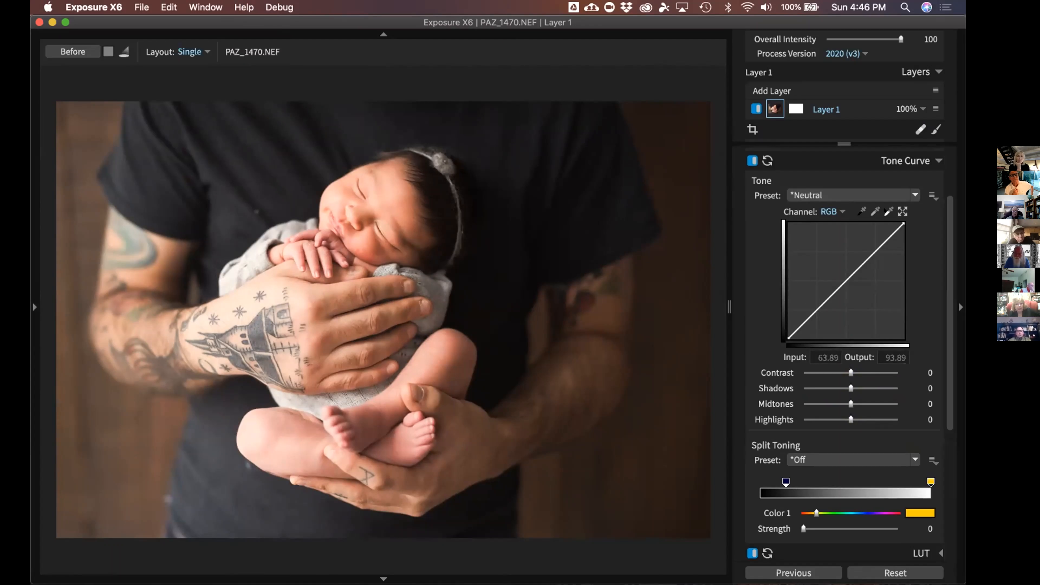
pyautogui.click(887, 194)
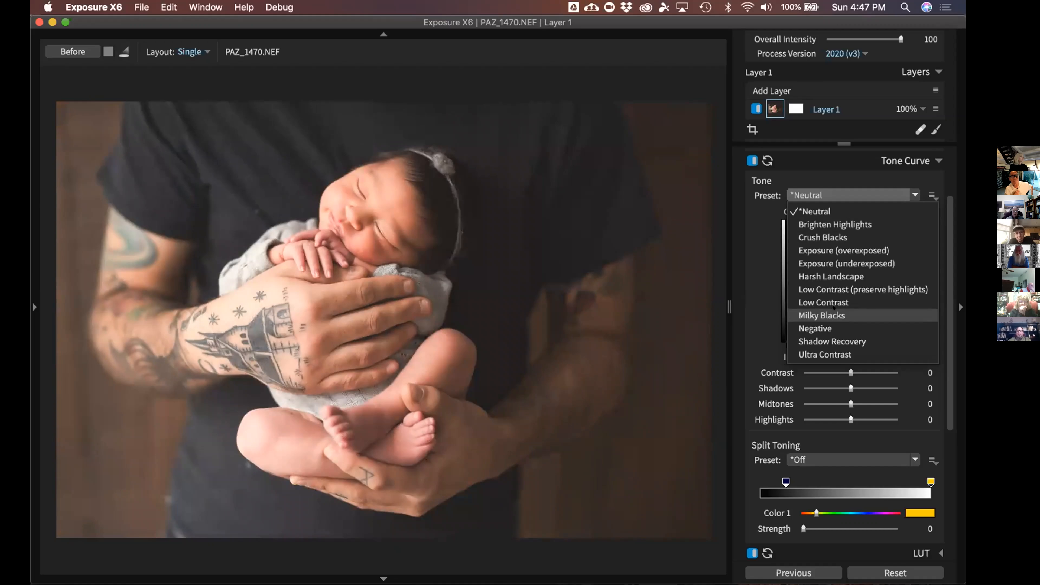
# Apply the Milky Blacks tone preset, try a curve point and Contrast, then reset Contrast to 0
pyautogui.click(831, 307)
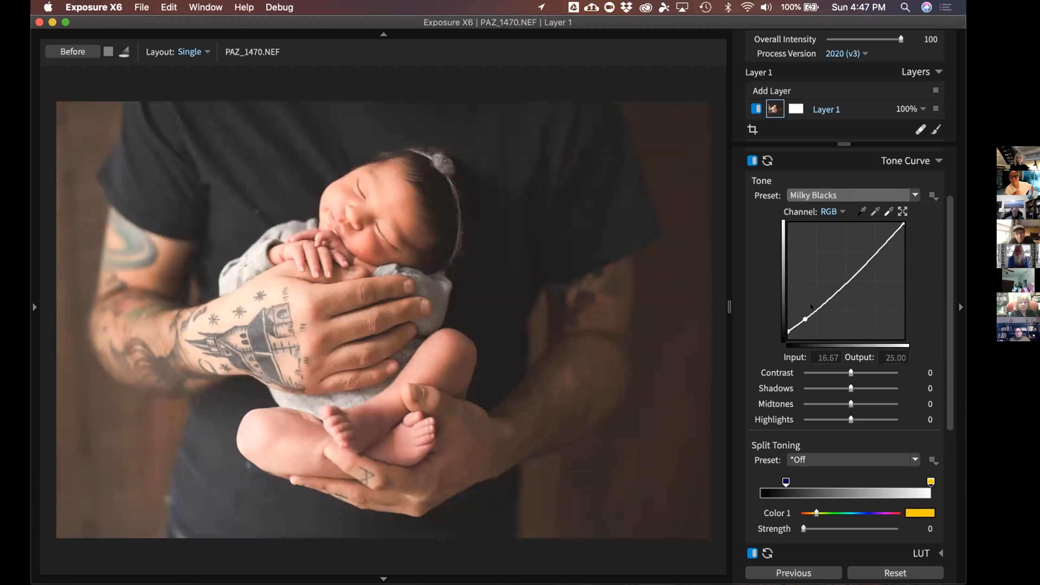
pyautogui.moveTo(856, 256); pyautogui.dragTo(730, 265)
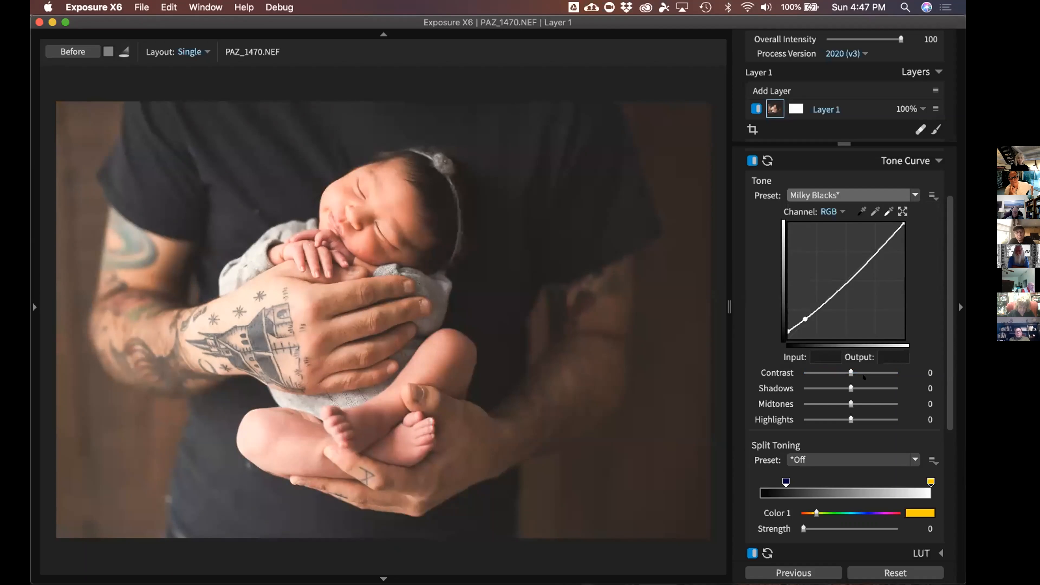
pyautogui.moveTo(863, 370); pyautogui.dragTo(870, 373)
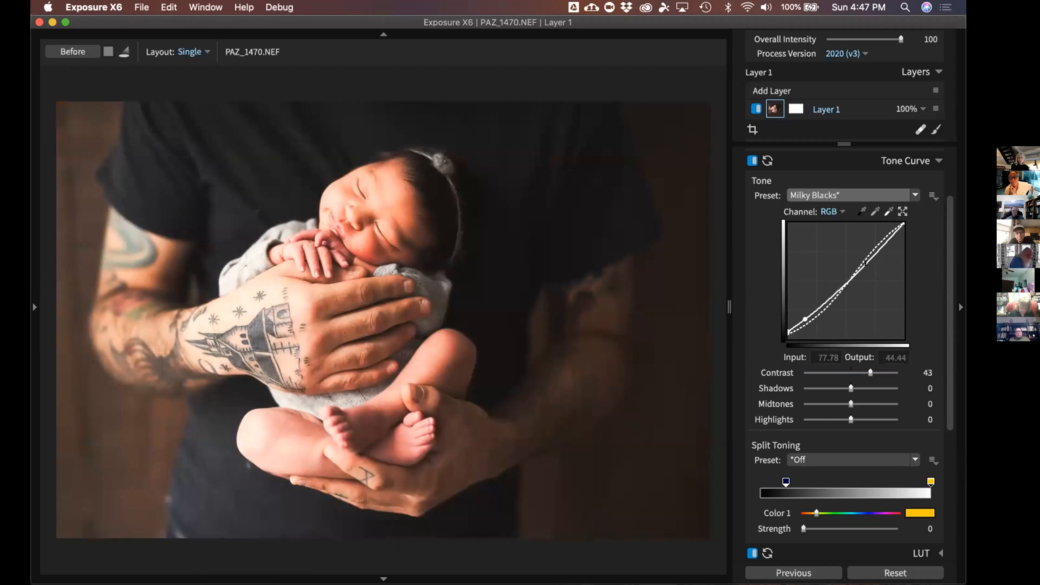
pyautogui.moveTo(869, 372)
pyautogui.mouseDown()
pyautogui.moveTo(860, 372)
pyautogui.moveTo(873, 373)
pyautogui.mouseUp()
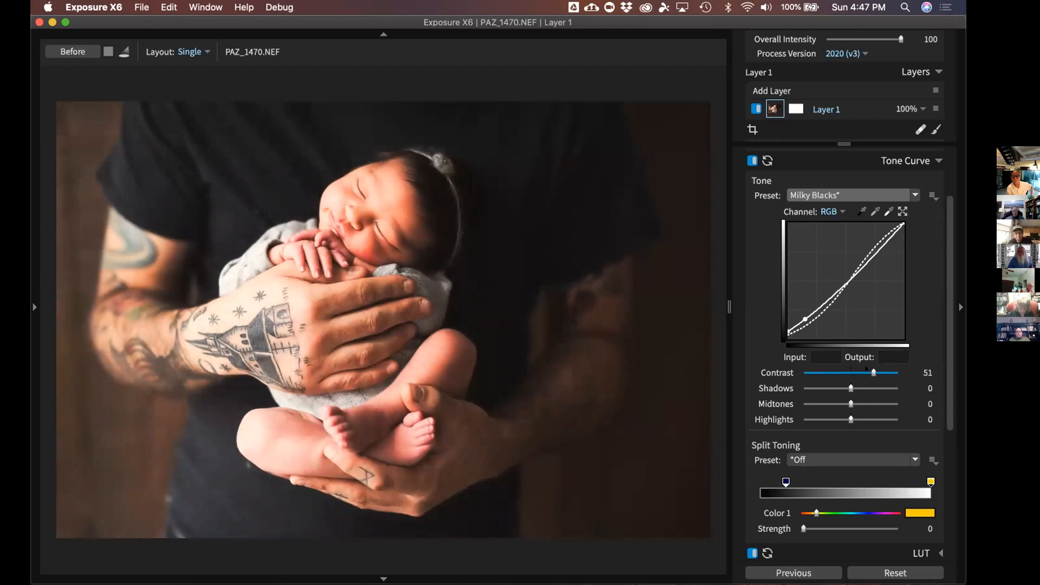
pyautogui.doubleClick(873, 372)
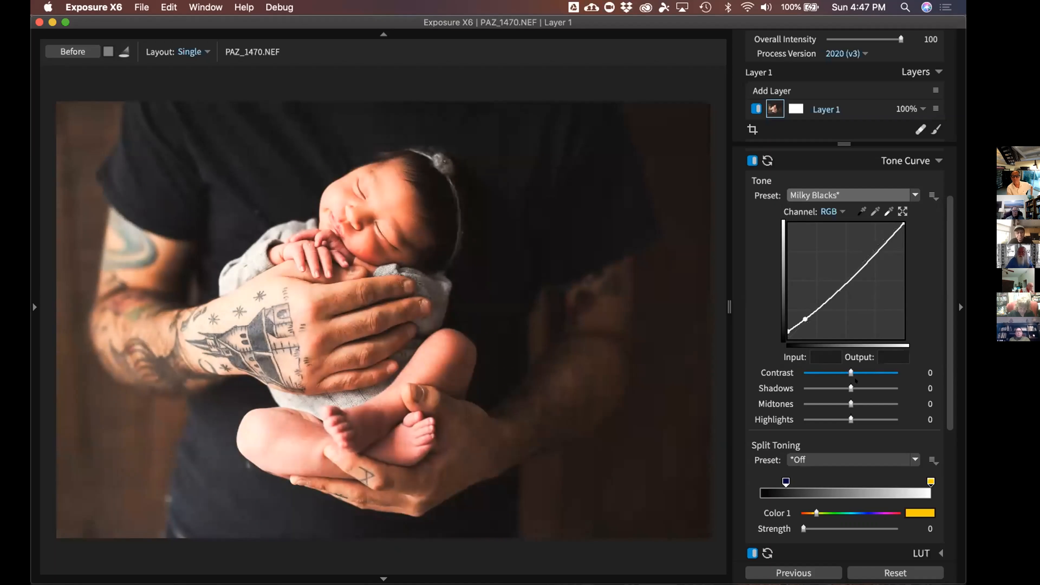
# Reset trial Shadows and curve changes, leaving Midtones at 23 with Shadows at 0
pyautogui.moveTo(851, 388)
pyautogui.mouseDown()
pyautogui.moveTo(884, 387)
pyautogui.moveTo(887, 404)
pyautogui.moveTo(842, 404)
pyautogui.mouseUp()
pyautogui.doubleClick(884, 388)
pyautogui.doubleClick(843, 404)
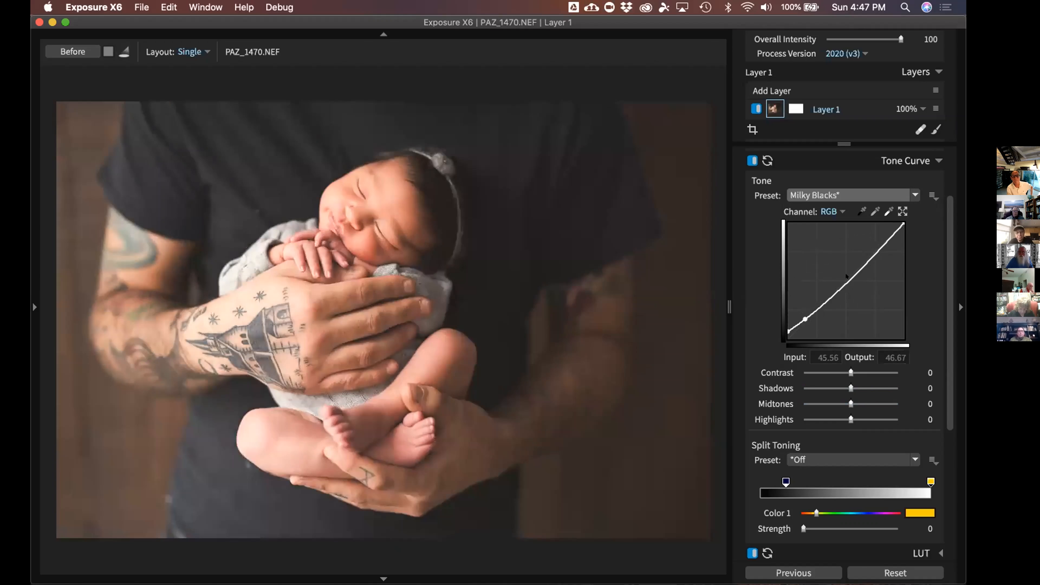
pyautogui.moveTo(841, 287); pyautogui.dragTo(878, 234)
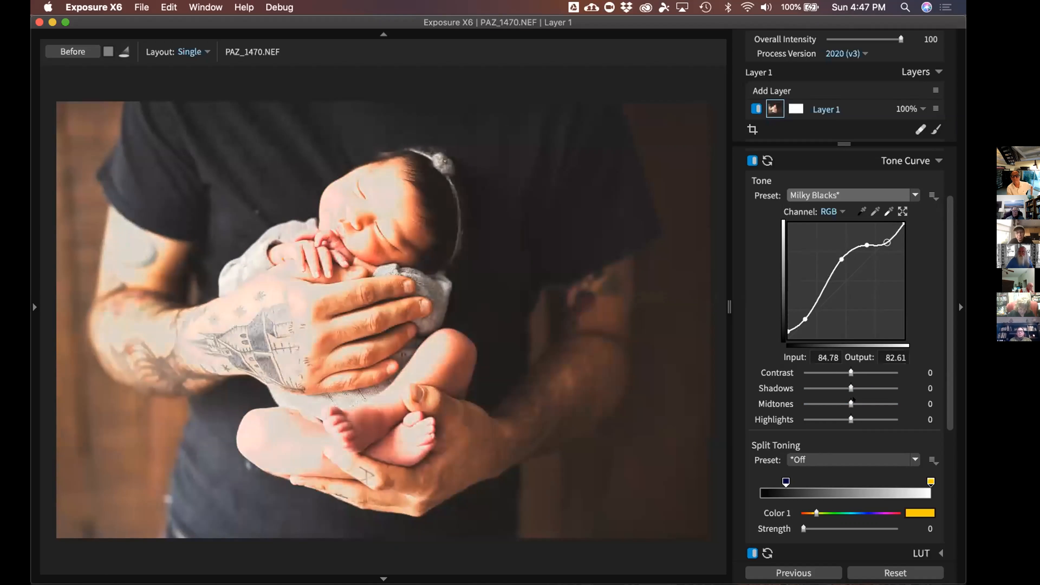
pyautogui.moveTo(850, 403); pyautogui.dragTo(852, 401)
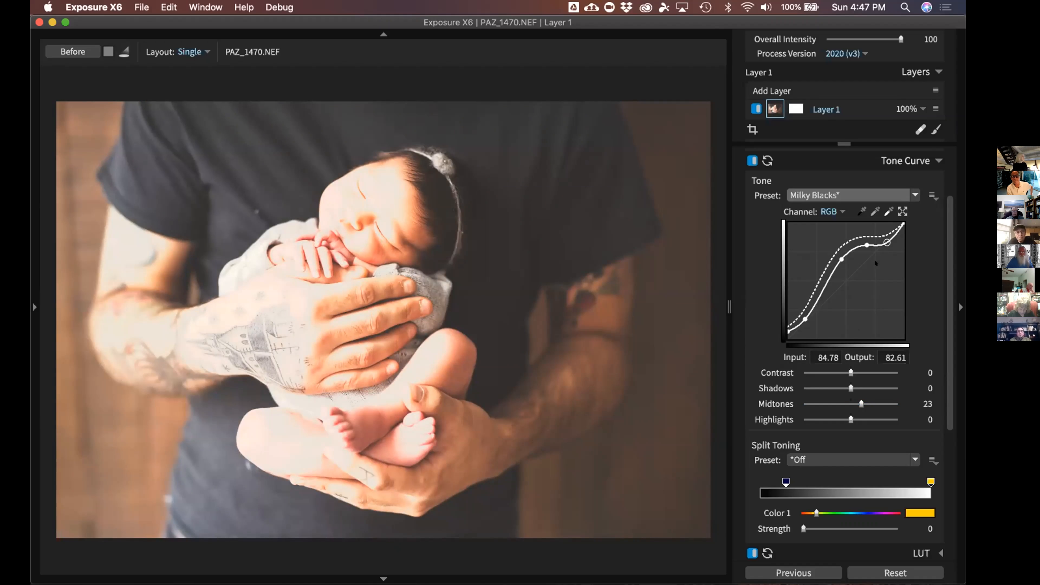
pyautogui.moveTo(878, 234); pyautogui.dragTo(925, 348)
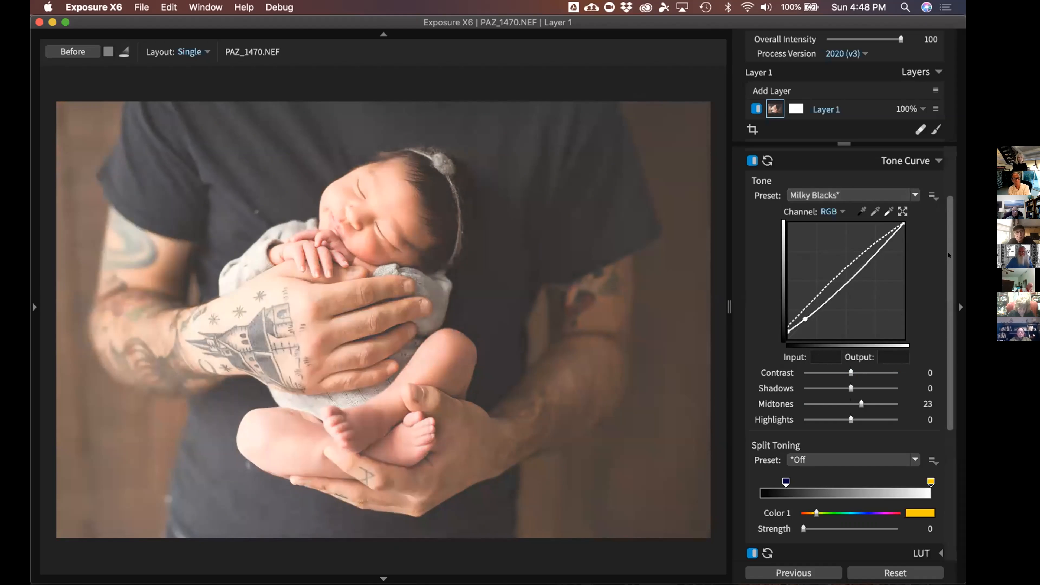
pyautogui.scroll(-2, 875, 431)
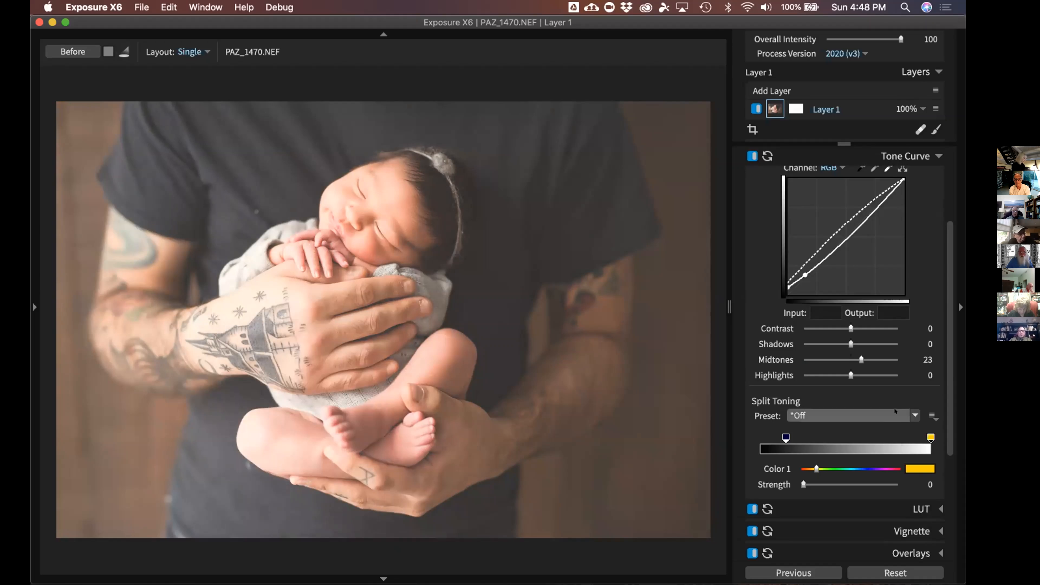
# Apply the Creamy Highlights/Cyan Shadows split toning preset
pyautogui.click(894, 417)
pyautogui.moveTo(855, 442)
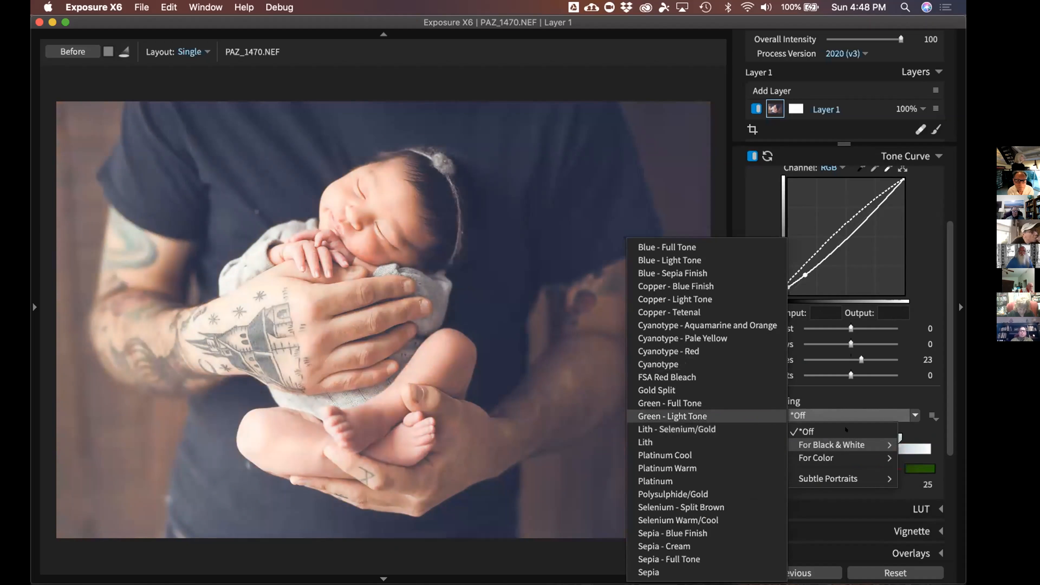
pyautogui.moveTo(815, 457)
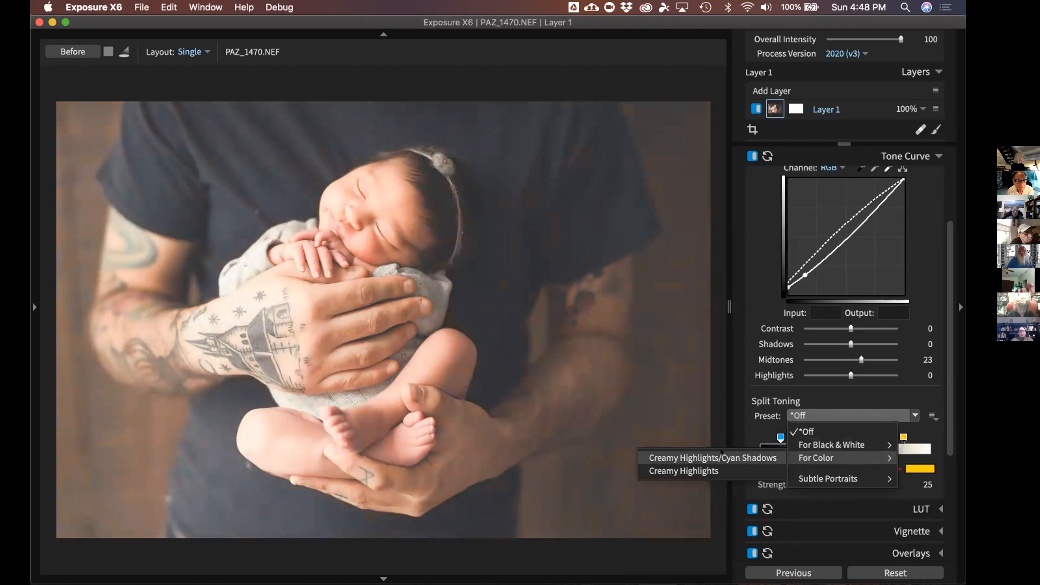
pyautogui.click(722, 456)
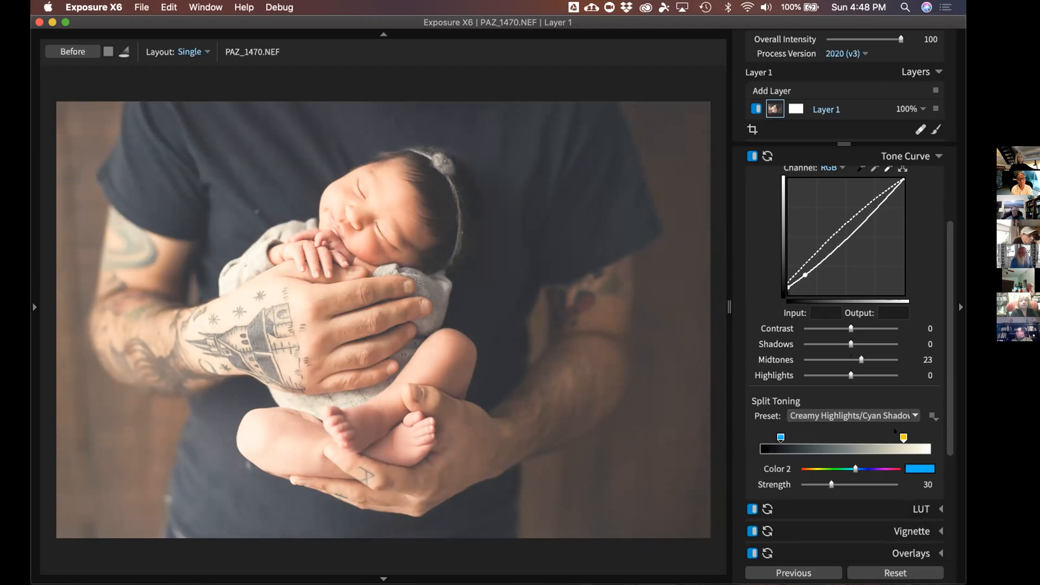
# Set the highlight toning strength to 0 and lower the cyan shadow strength to 11
pyautogui.click(902, 437)
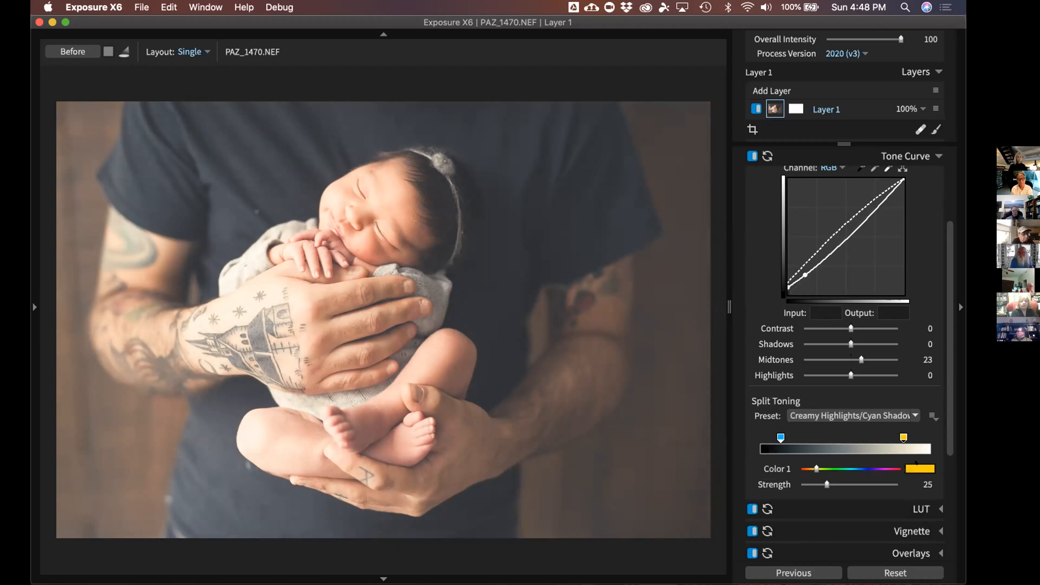
pyautogui.moveTo(826, 485); pyautogui.dragTo(708, 526)
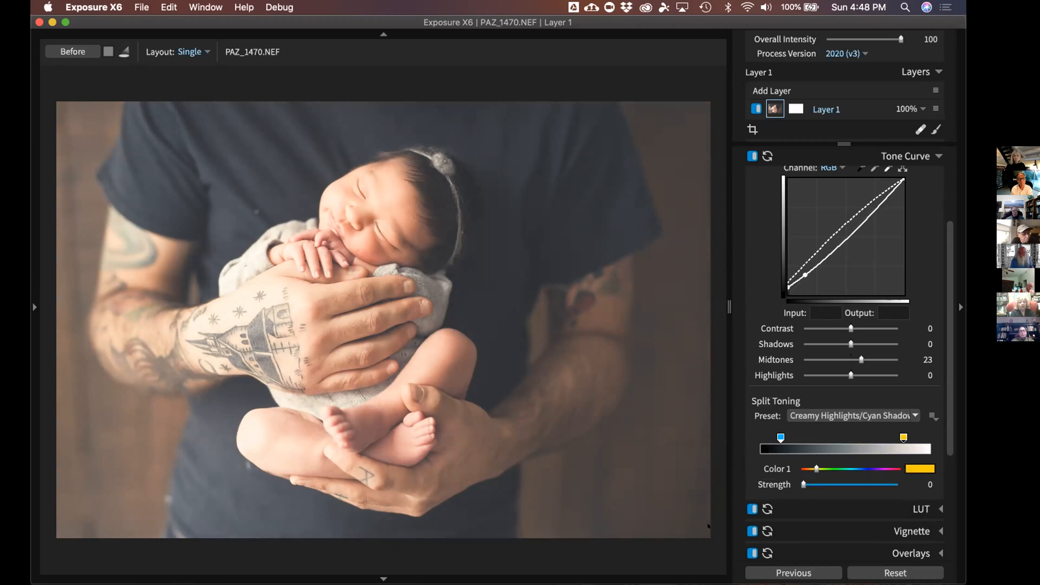
pyautogui.click(781, 437)
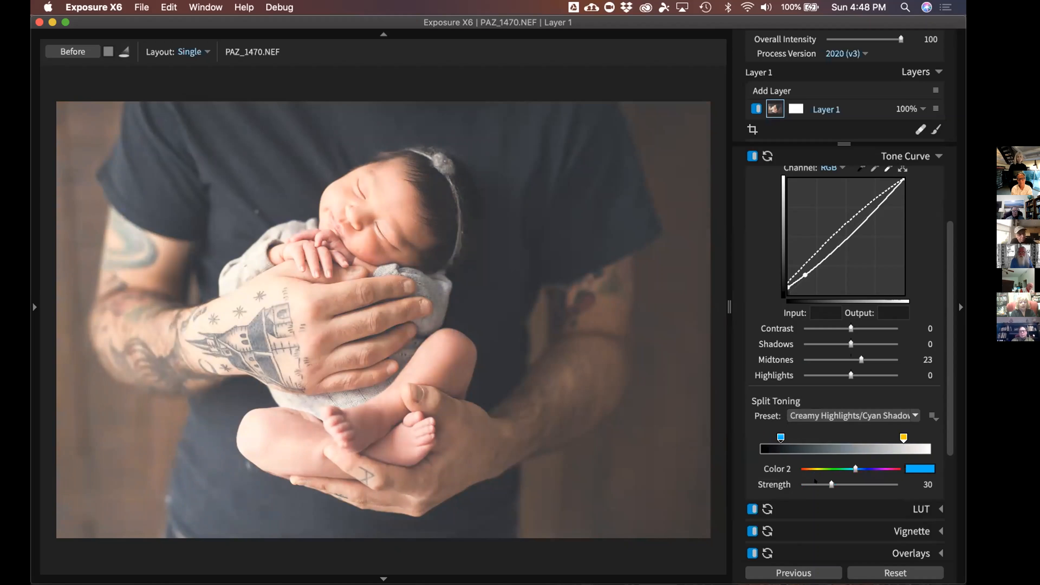
pyautogui.moveTo(822, 482); pyautogui.dragTo(812, 483)
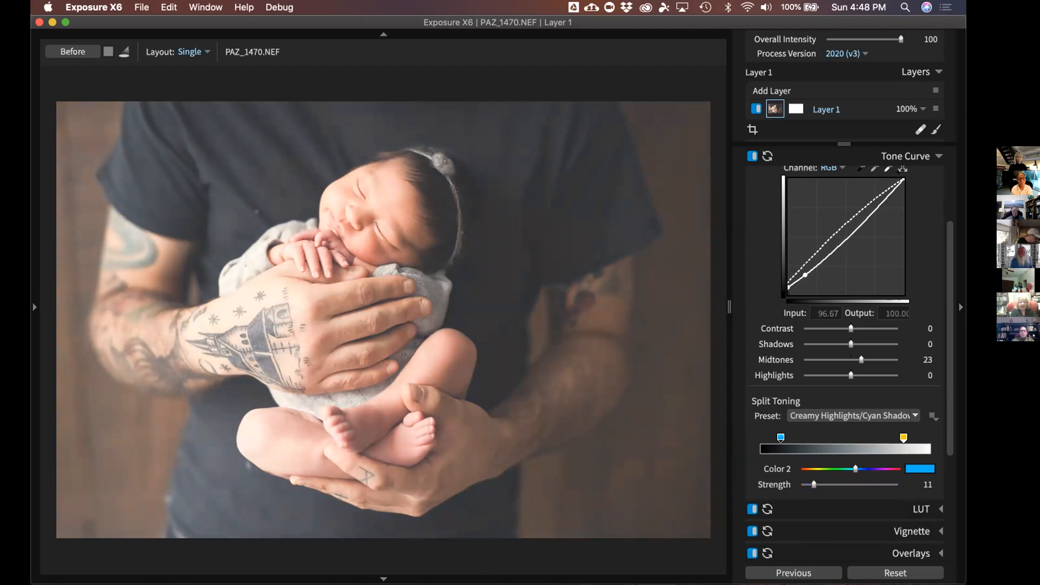
# Reset Midtones to 0 and raise the split toning strength to 15
pyautogui.doubleClick(854, 359)
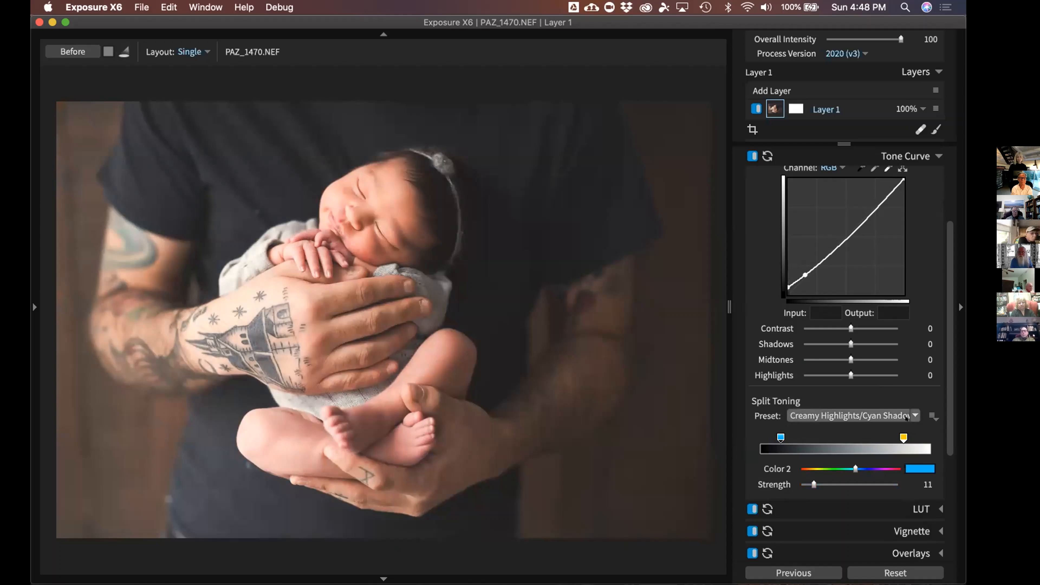
pyautogui.scroll(2, 946, 400)
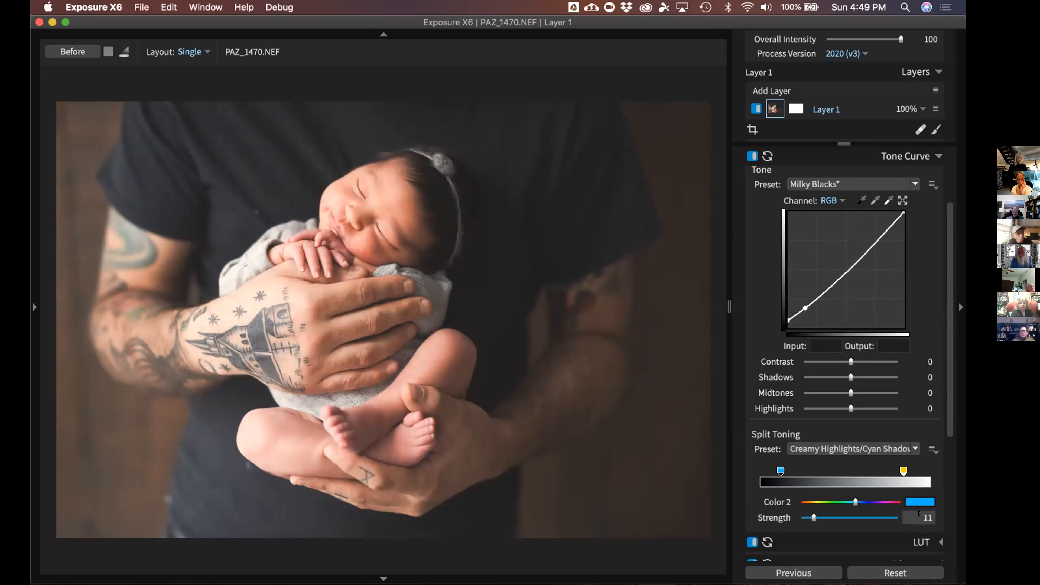
pyautogui.moveTo(811, 513); pyautogui.dragTo(813, 514)
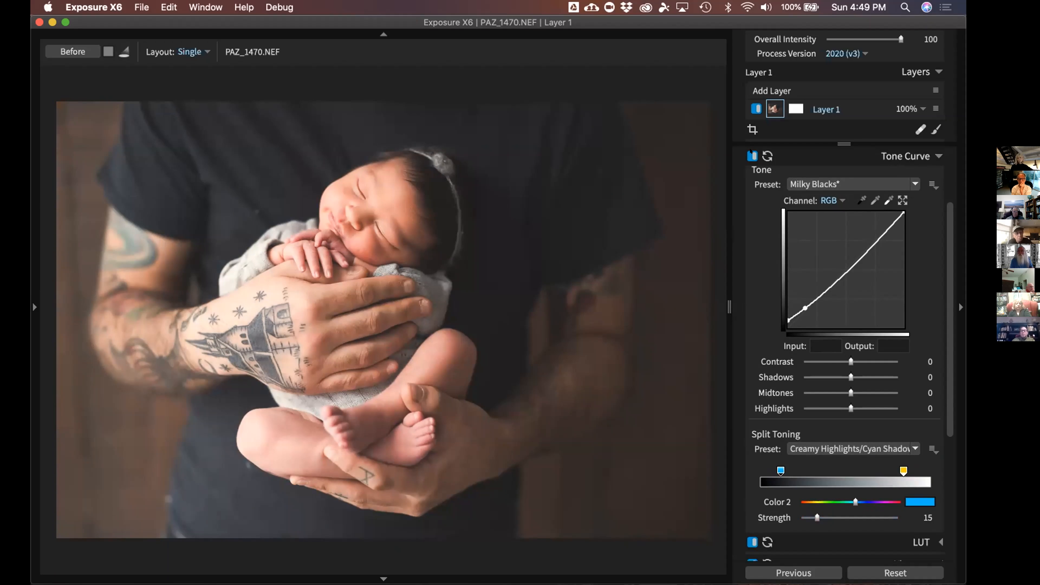
# Toggle the Tone Curve off and on to compare, then collapse the Tone Curve panel
pyautogui.click(750, 153)
pyautogui.click(751, 152)
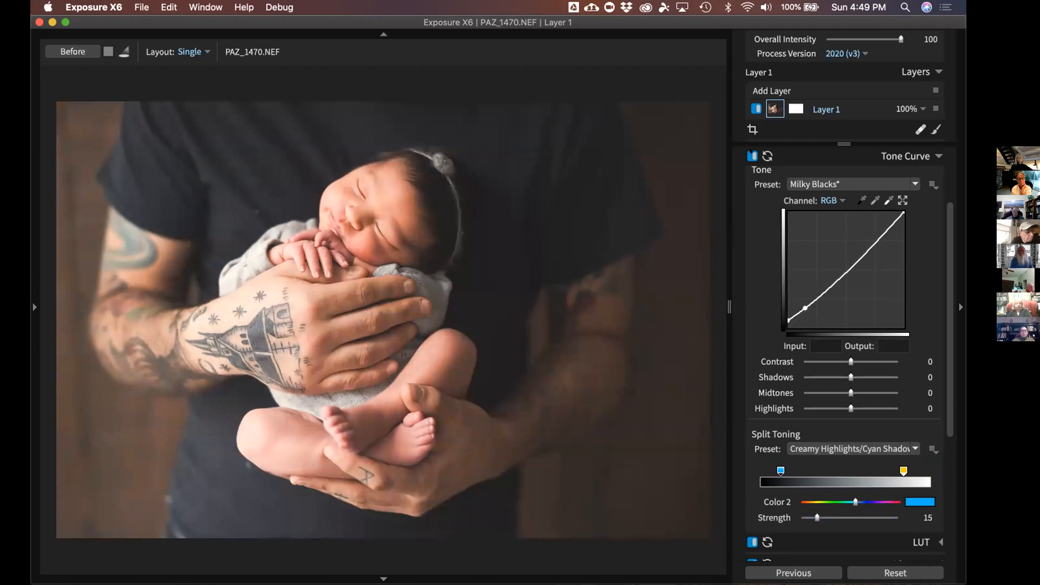
pyautogui.click(752, 156)
pyautogui.click(752, 156)
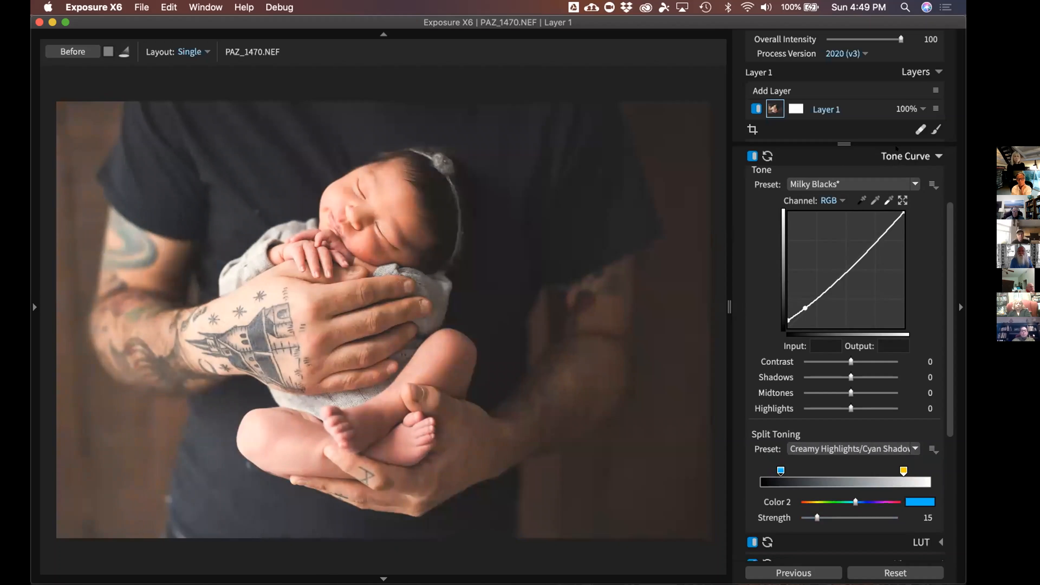
pyautogui.click(752, 155)
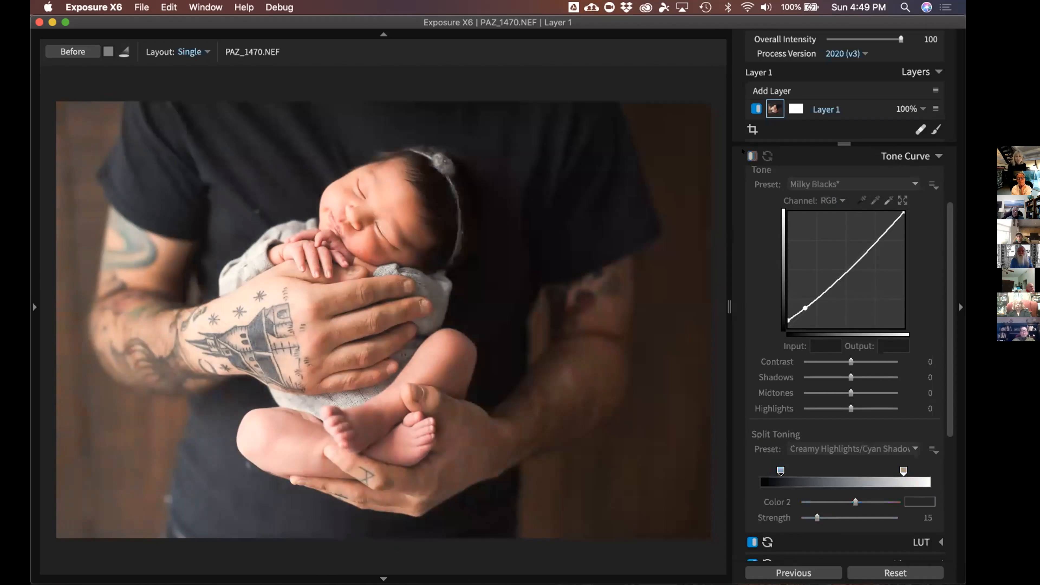
pyautogui.click(752, 156)
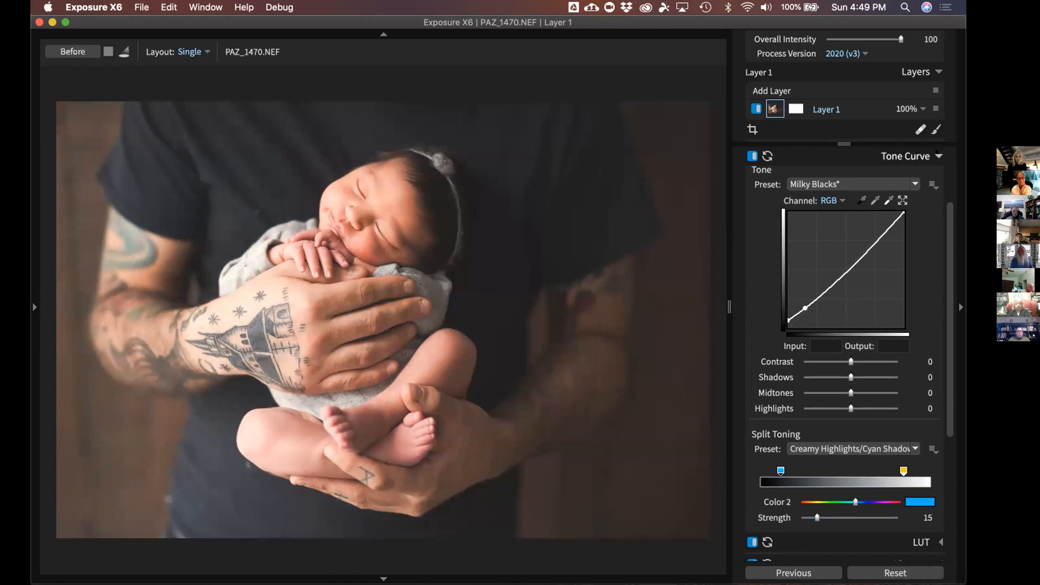
pyautogui.click(915, 156)
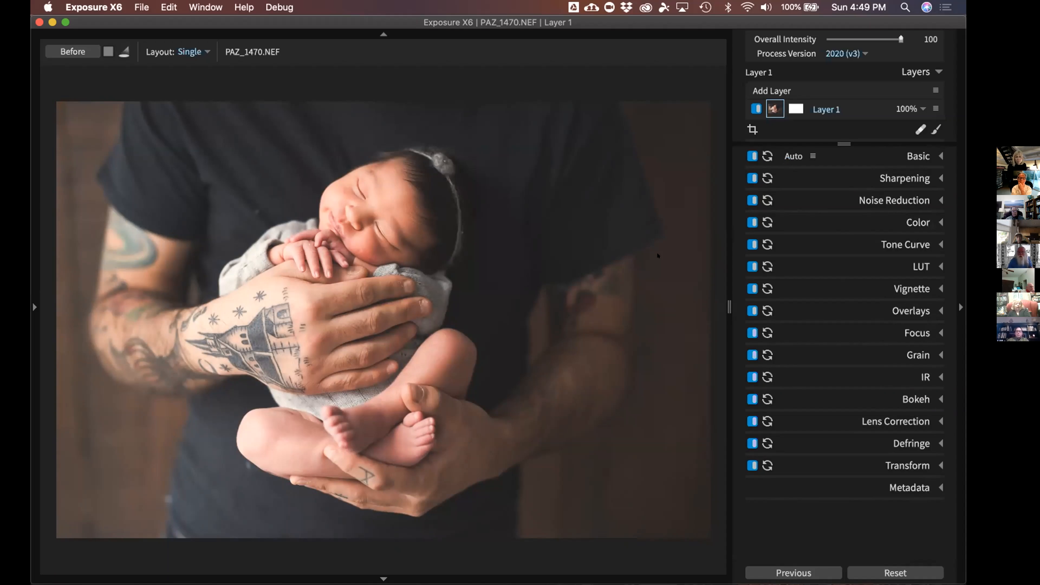
# Go to the boy portrait PAZ_6056 and compare it with its original
pyautogui.press('Right')
pyautogui.press('Right')
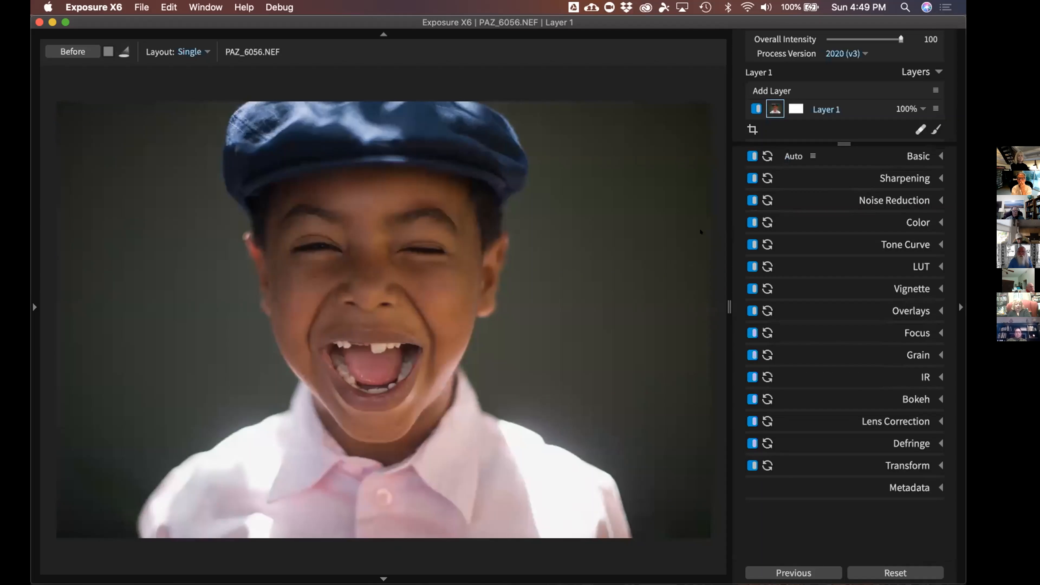
pyautogui.press('\\')
pyautogui.press('\\')
# Expand the Vignette panel and browse the vignette preset list, keeping the Off preset for now
pyautogui.click(912, 288)
pyautogui.click(897, 307)
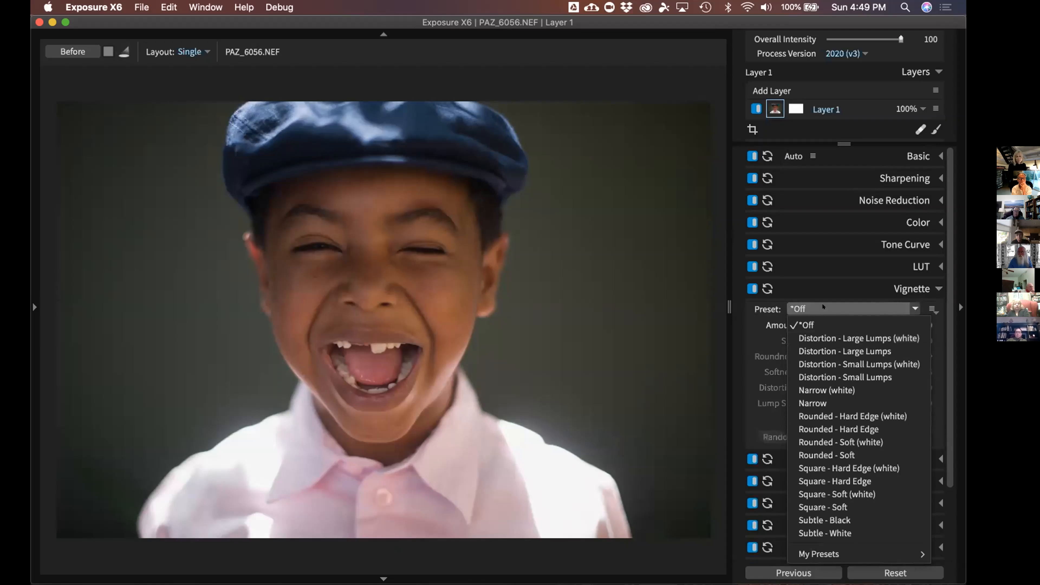
pyautogui.click(823, 306)
pyautogui.click(885, 305)
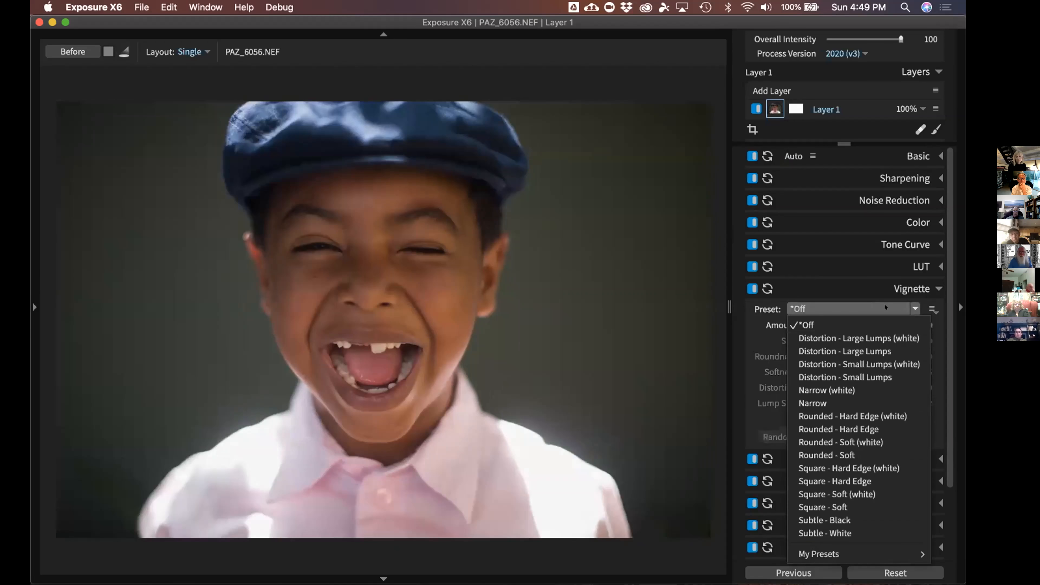
pyautogui.click(896, 306)
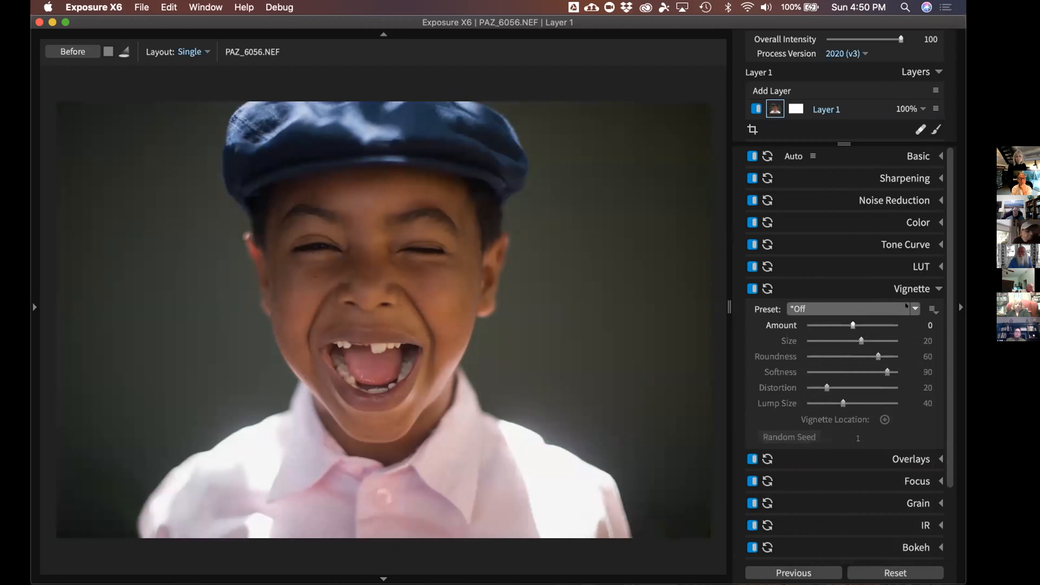
pyautogui.click(906, 306)
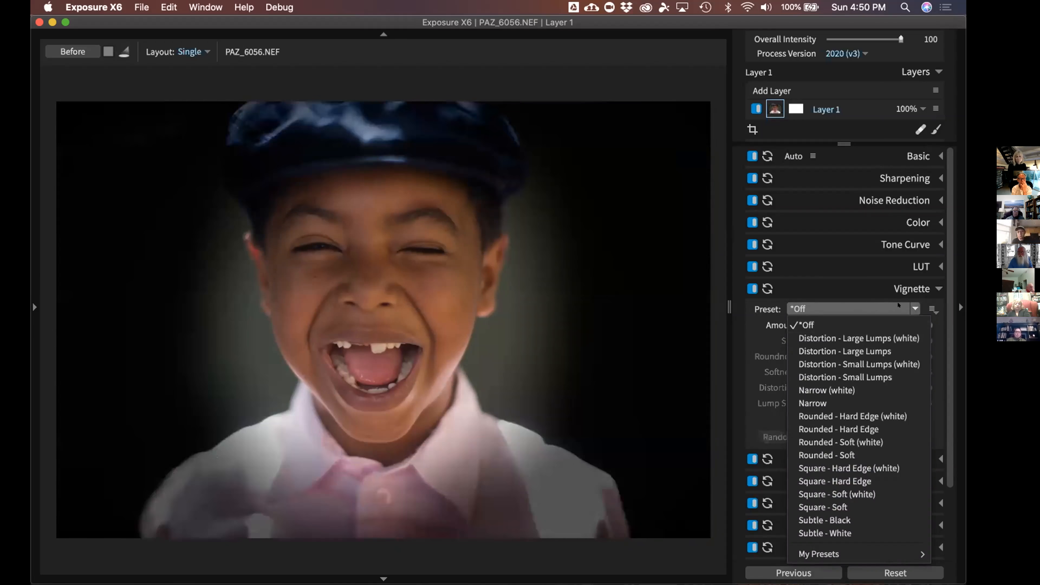
pyautogui.click(928, 306)
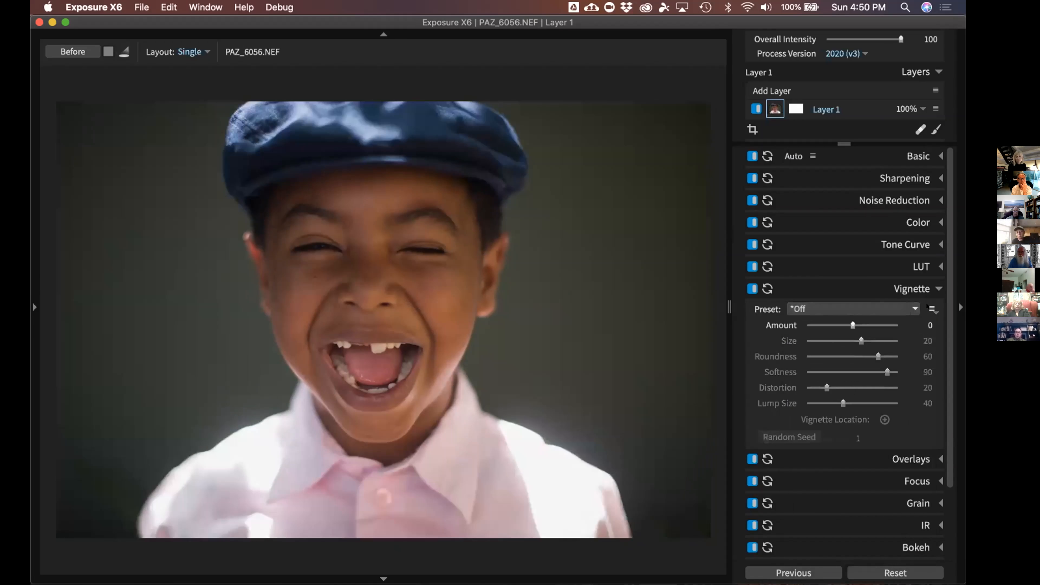
pyautogui.click(926, 305)
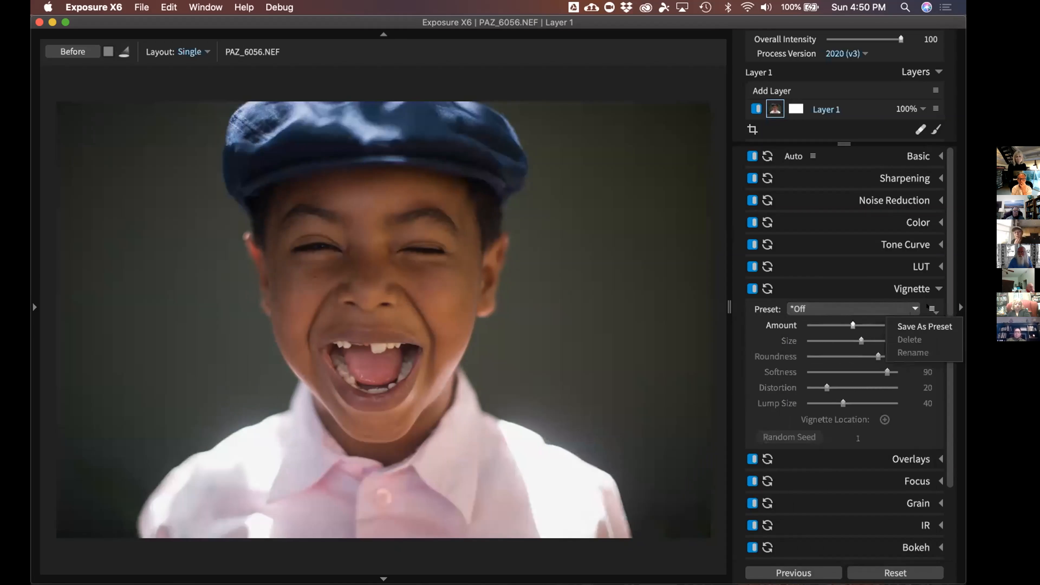
pyautogui.click(916, 306)
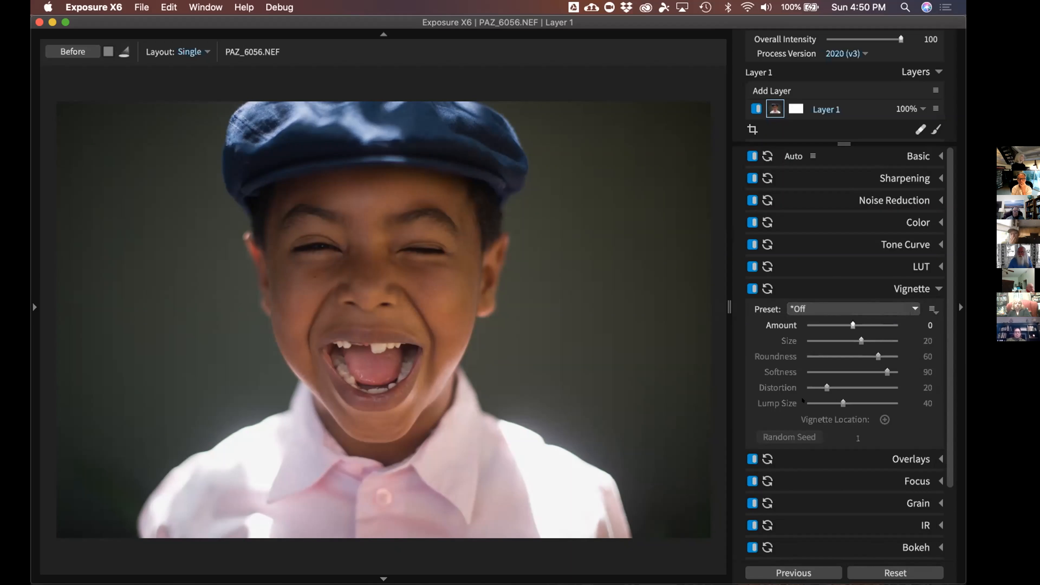
pyautogui.click(876, 305)
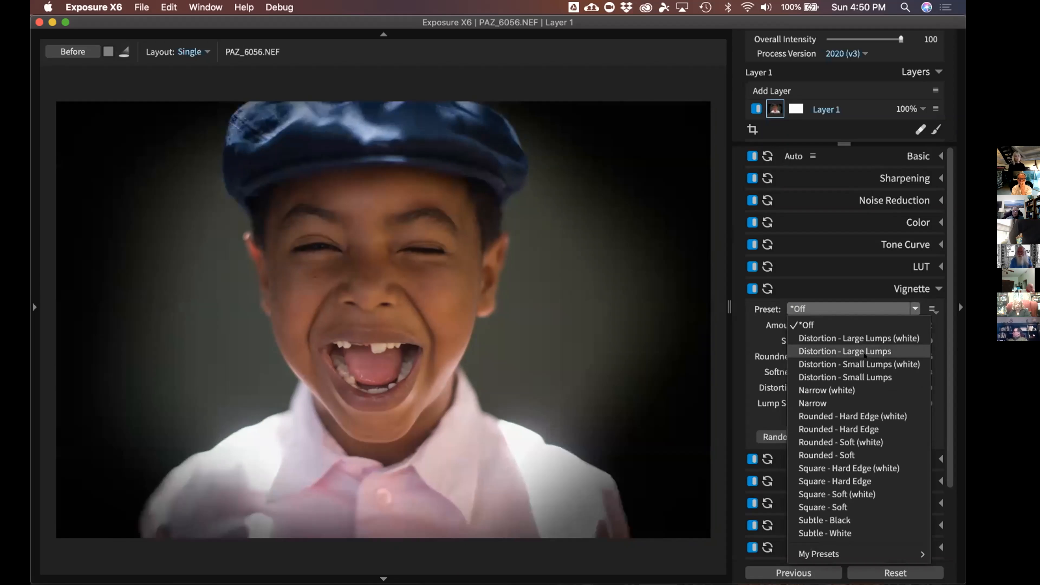
# Apply the Distortion - Large Lumps vignette, harden its edge, and centre it on the boy's face
pyautogui.click(864, 352)
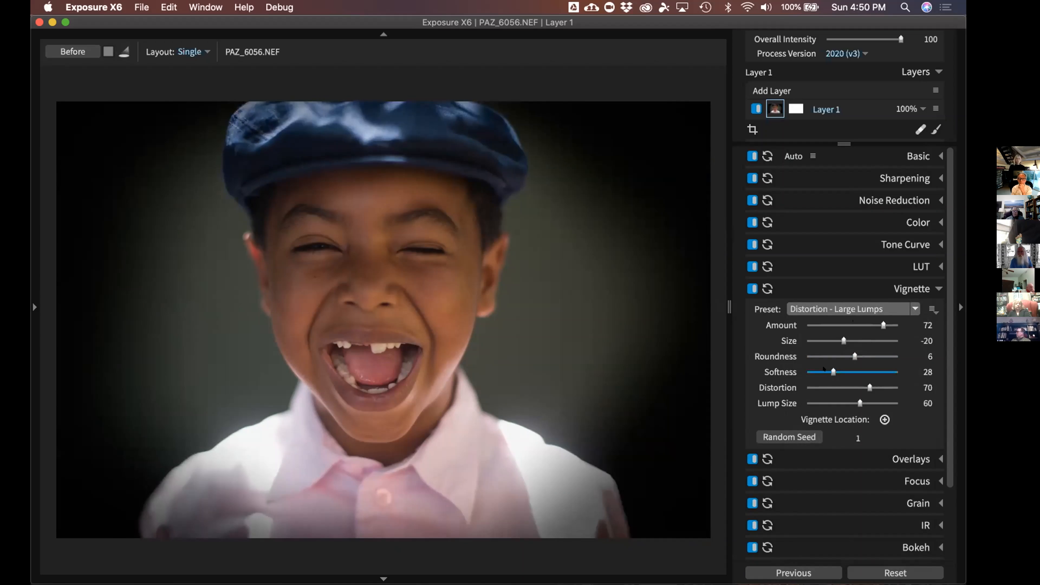
pyautogui.moveTo(833, 372); pyautogui.dragTo(807, 371)
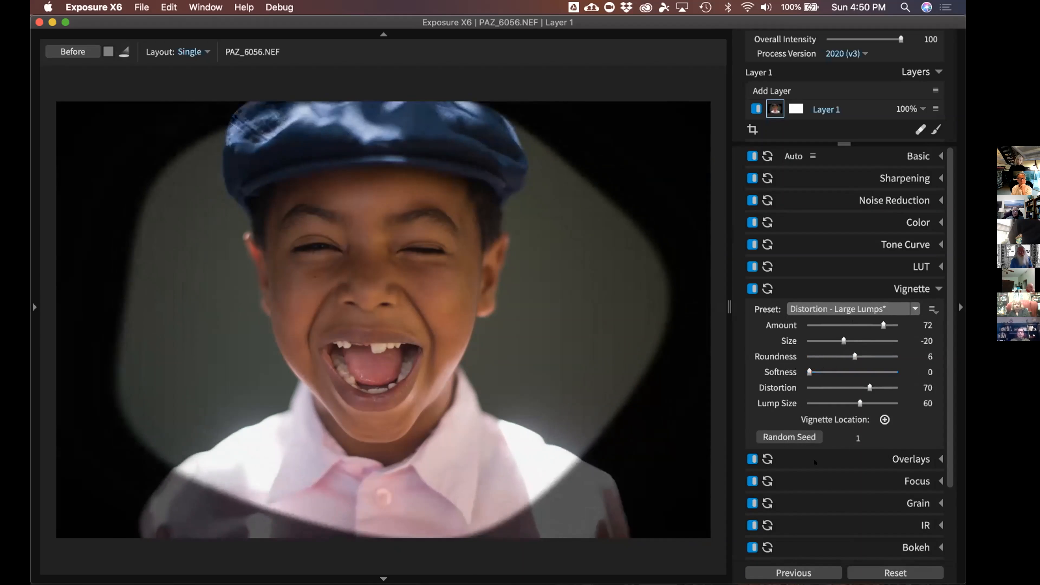
pyautogui.click(885, 419)
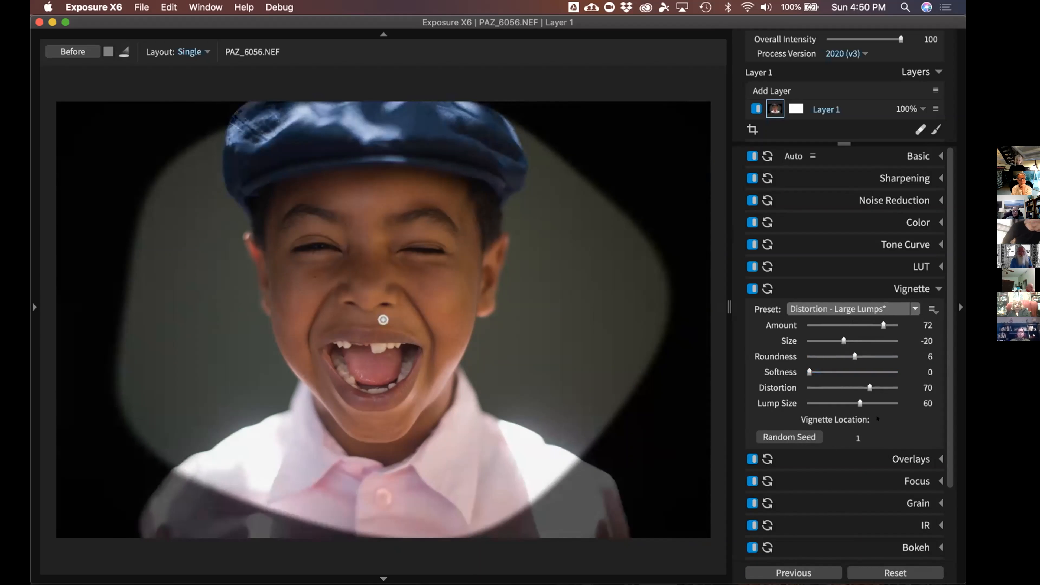
pyautogui.click(356, 253)
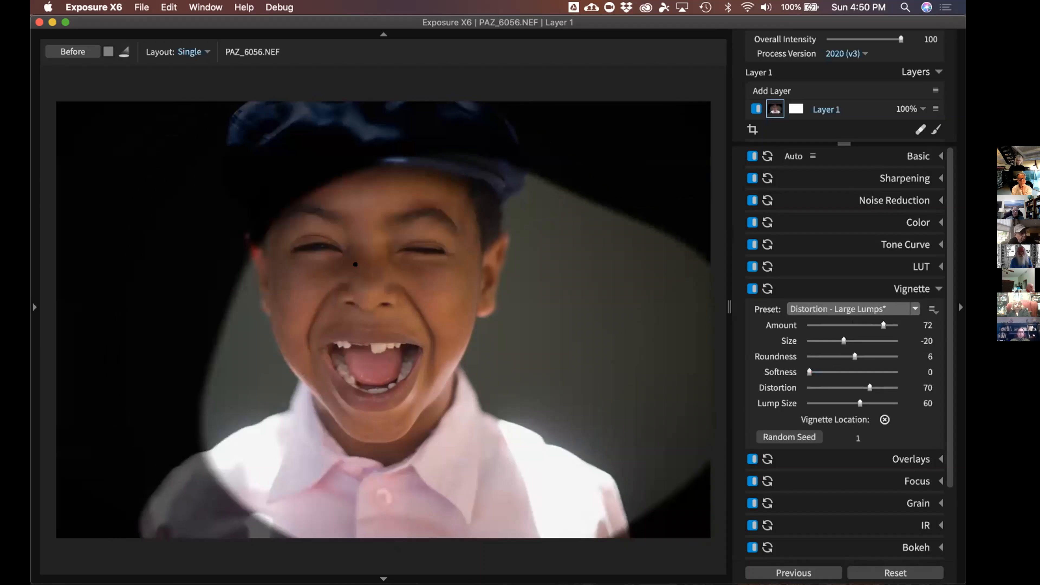
pyautogui.moveTo(356, 253); pyautogui.dragTo(364, 261)
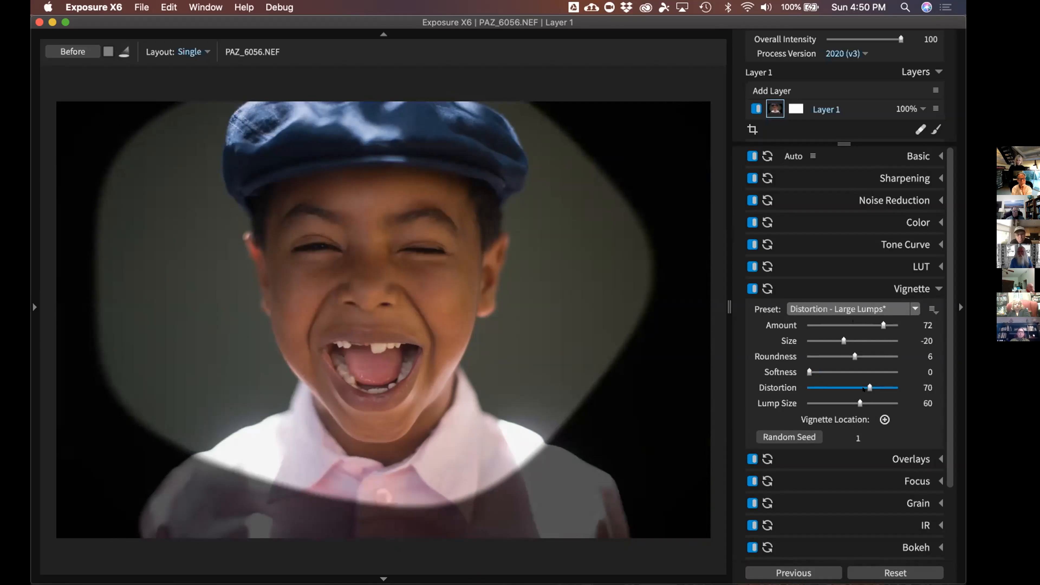
# Raise vignette distortion to 76, reshuffle the lumpy outline with Random Seed, and soften it to 42
pyautogui.moveTo(863, 389); pyautogui.dragTo(835, 404)
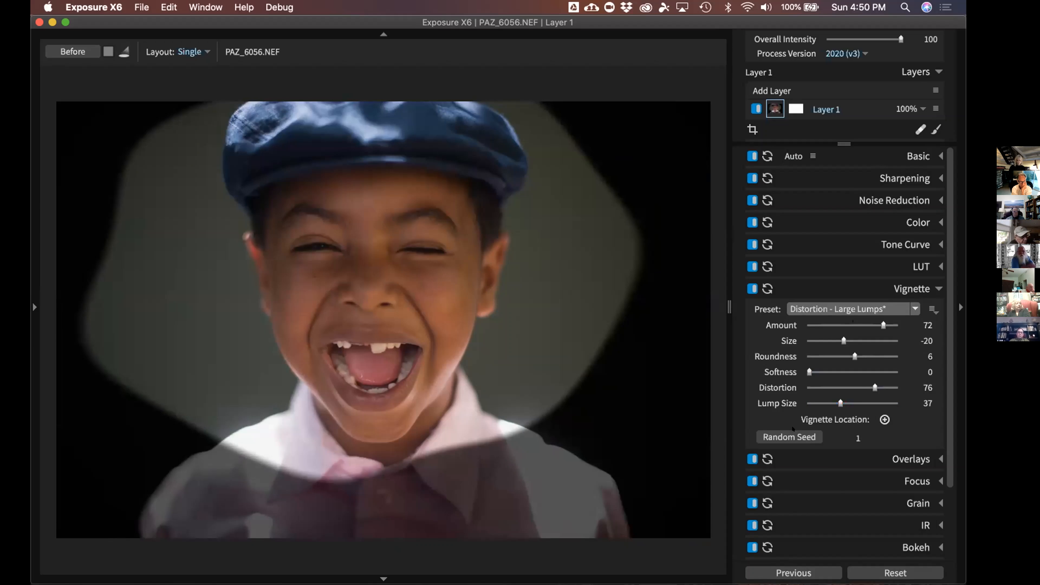
pyautogui.click(792, 437)
pyautogui.click(789, 437)
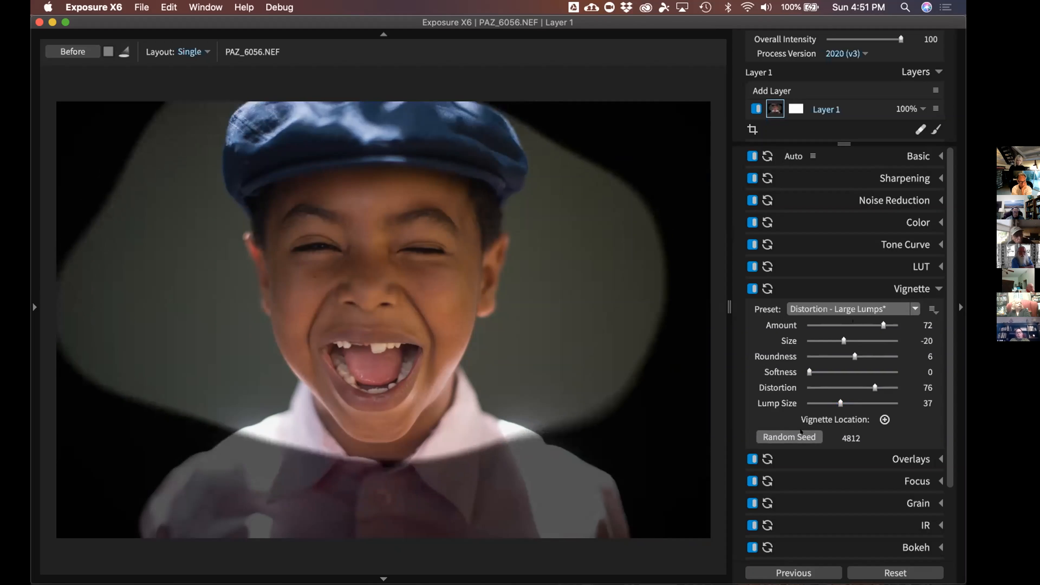
pyautogui.click(788, 436)
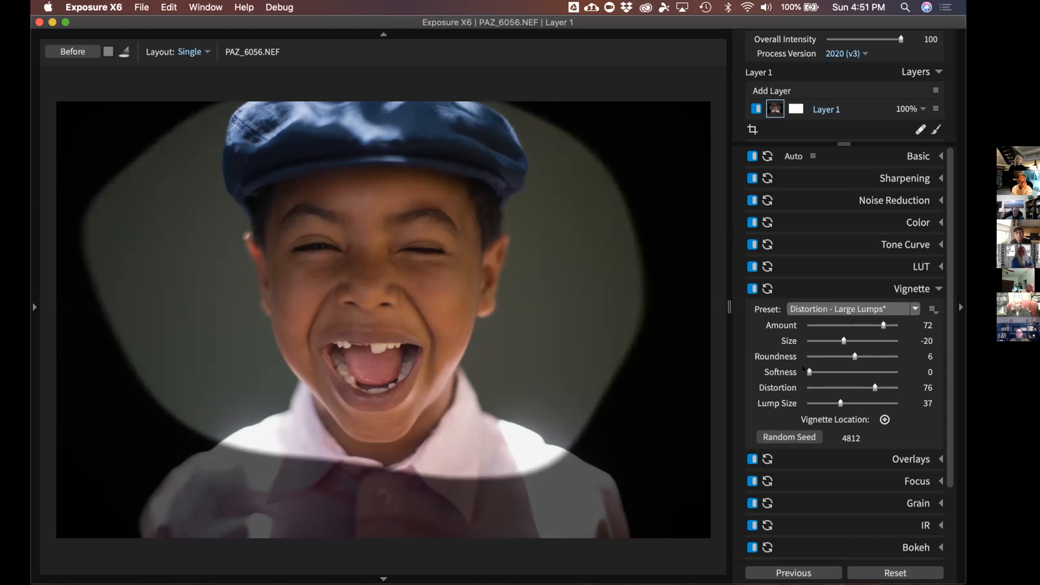
pyautogui.moveTo(809, 371); pyautogui.dragTo(842, 379)
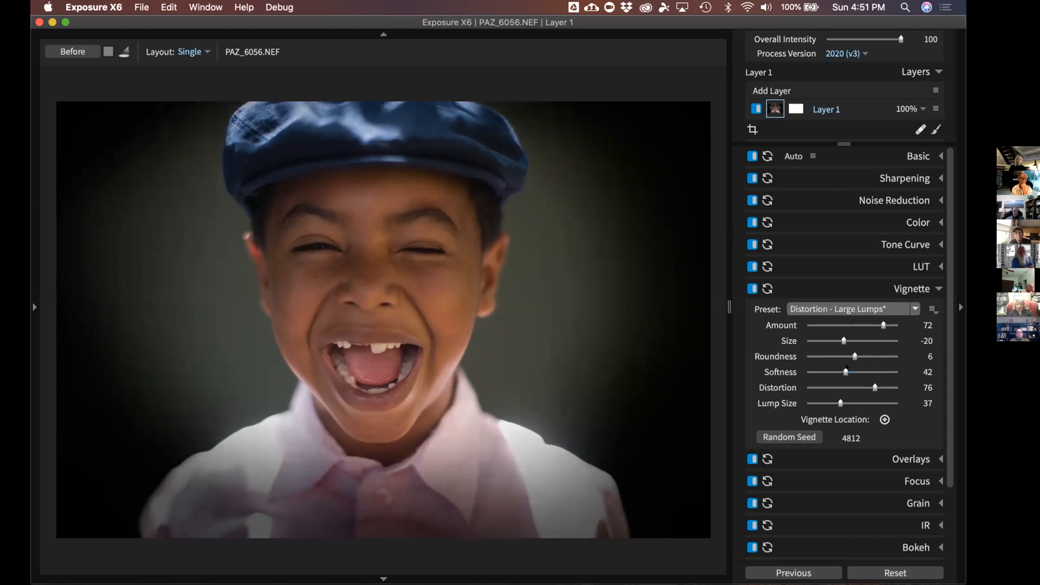
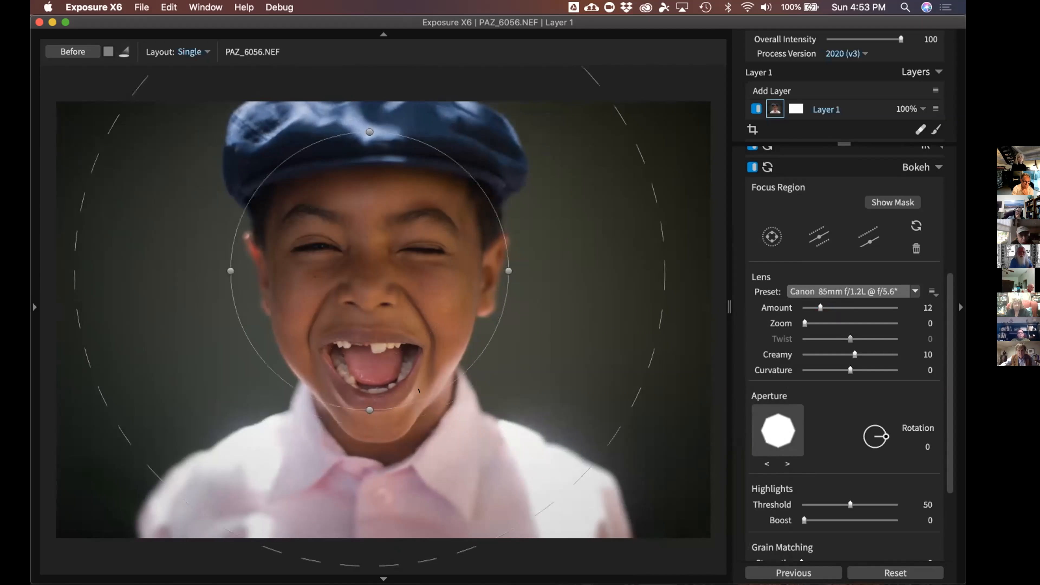
# Narrow the Canon 85mm bokeh focus ellipse inward to a tight oval around the boy's face
pyautogui.moveTo(507, 270); pyautogui.dragTo(479, 267)
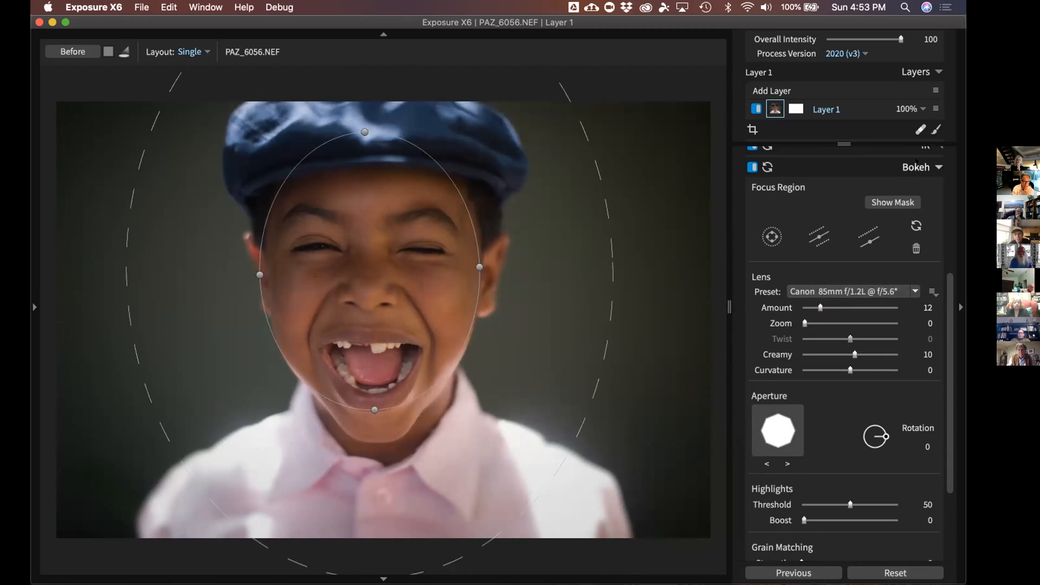
# Compare the portrait with and without bokeh, leave the blur on, and show the Grain settings
pyautogui.click(917, 161)
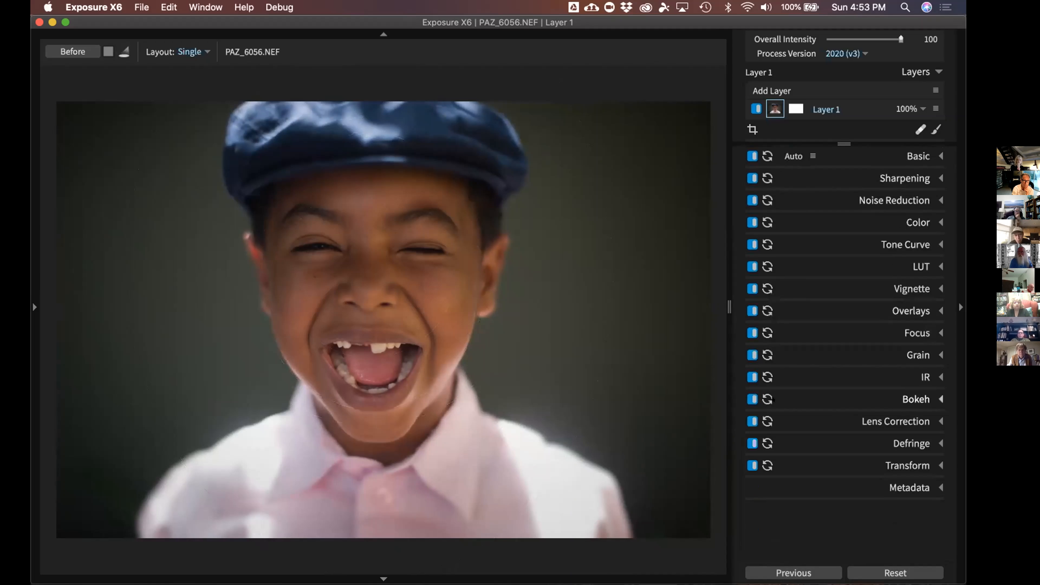
pyautogui.click(751, 399)
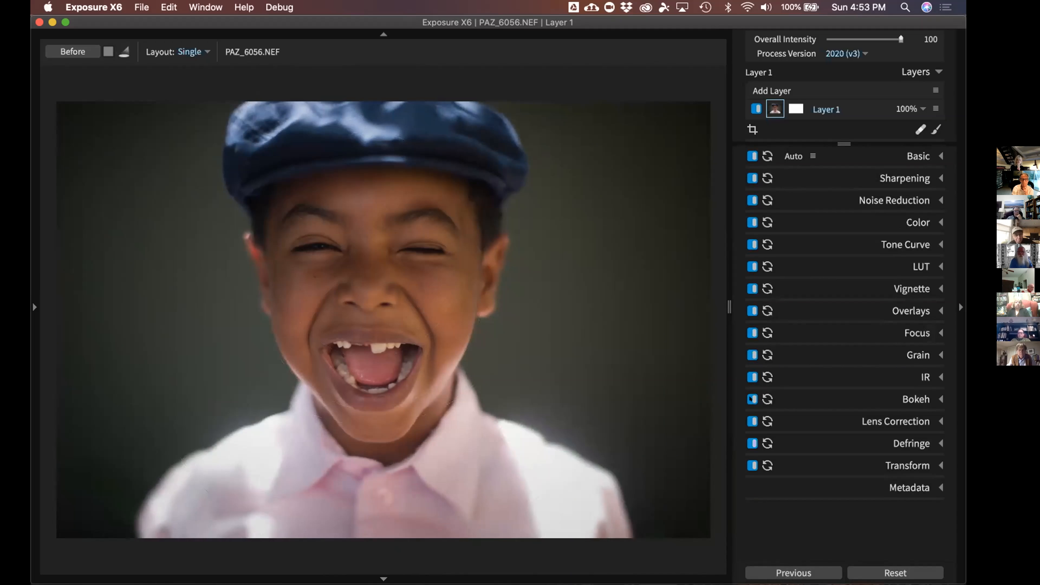
pyautogui.click(752, 399)
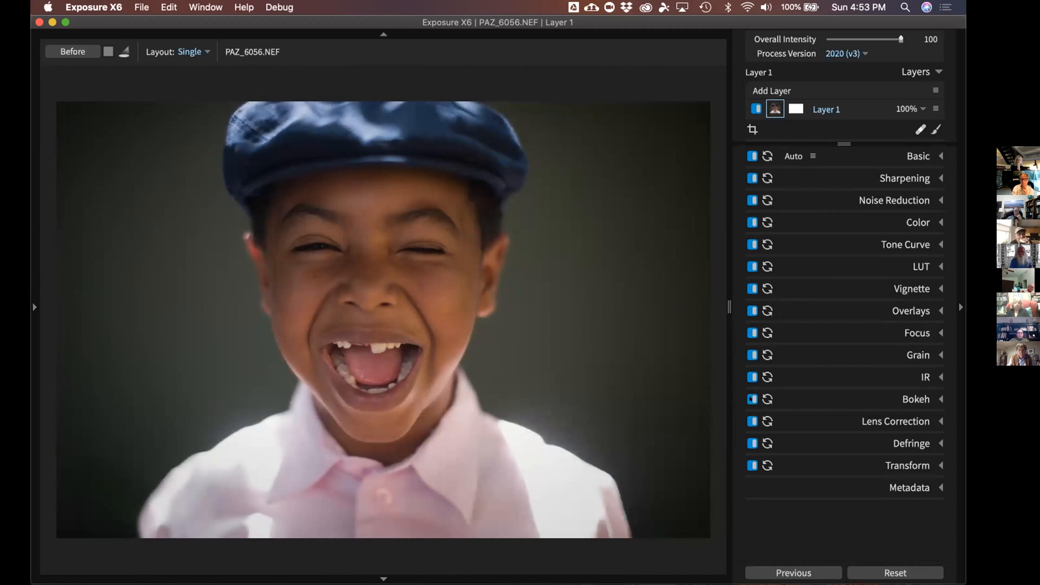
pyautogui.click(751, 399)
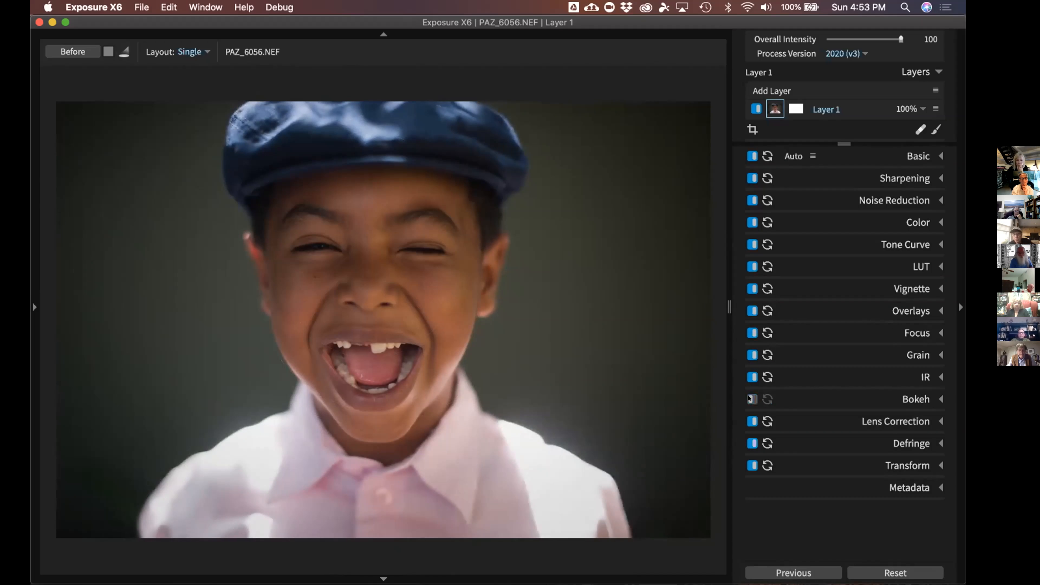
pyautogui.click(752, 399)
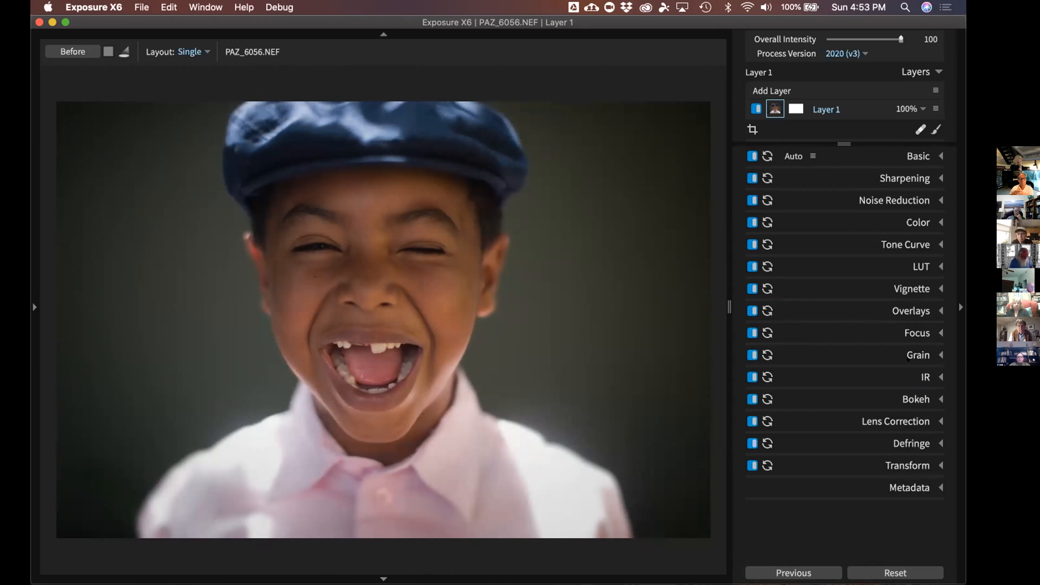
pyautogui.click(938, 355)
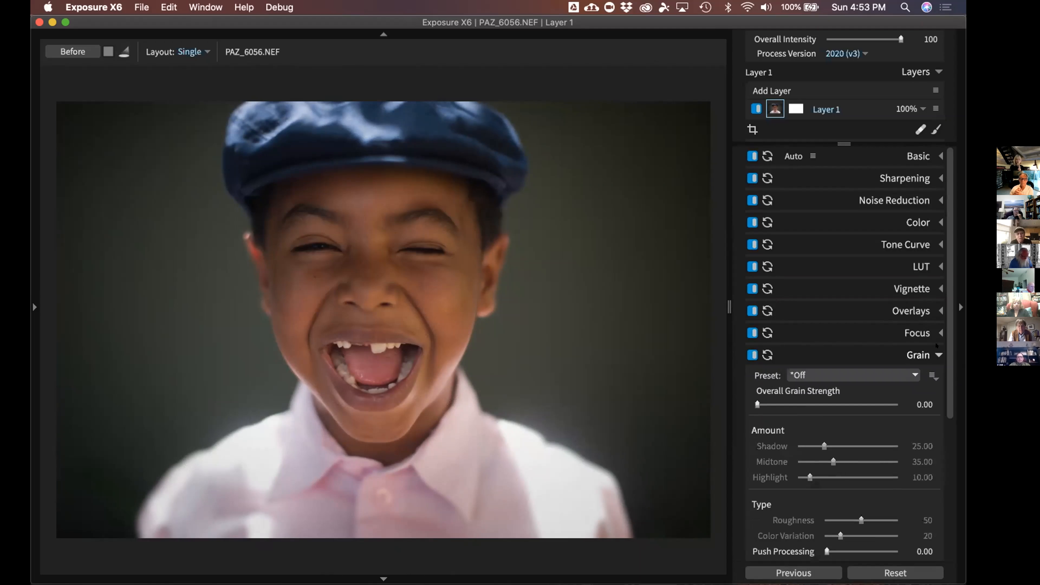
# Apply the Regular Grain 50% preset and view it at 100% beside the chin
pyautogui.scroll(-5, 937, 345)
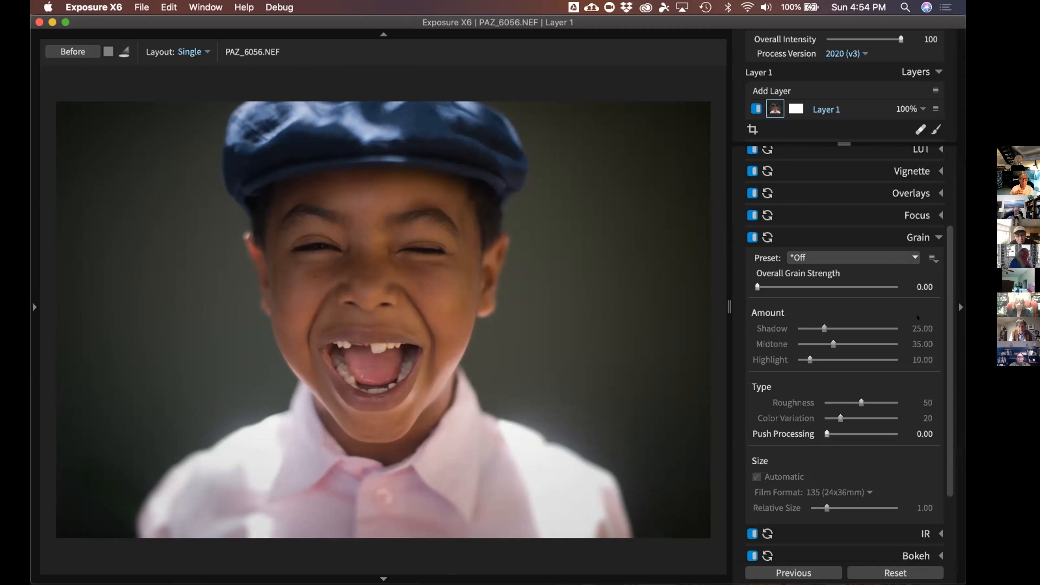
pyautogui.click(887, 256)
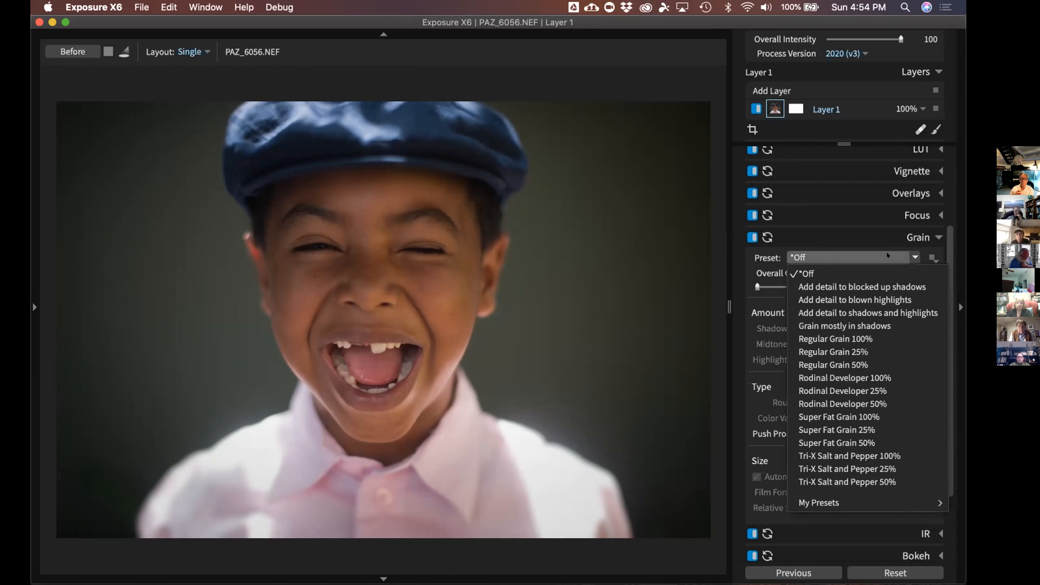
pyautogui.click(853, 358)
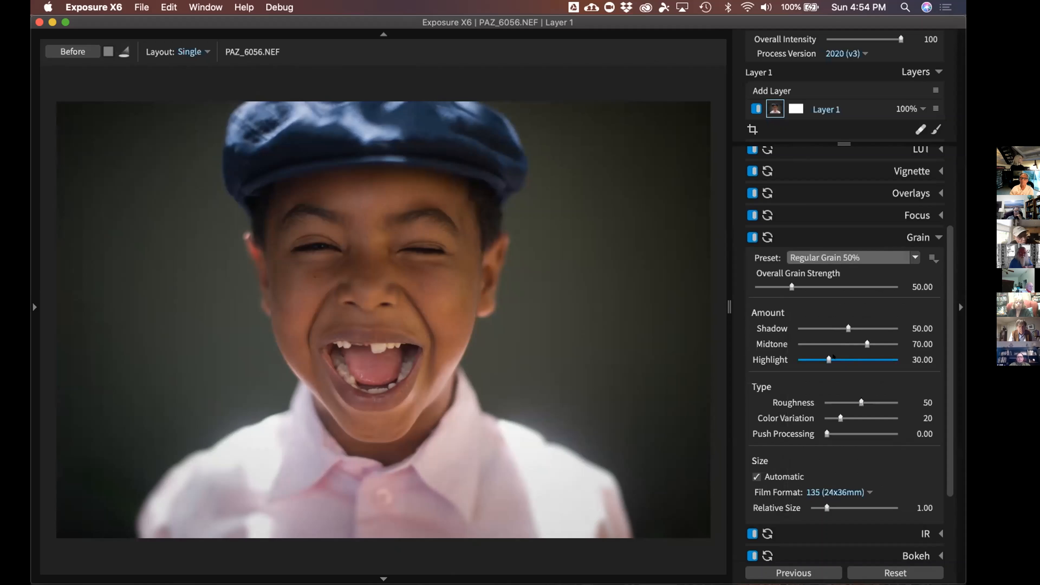
pyautogui.click(524, 373)
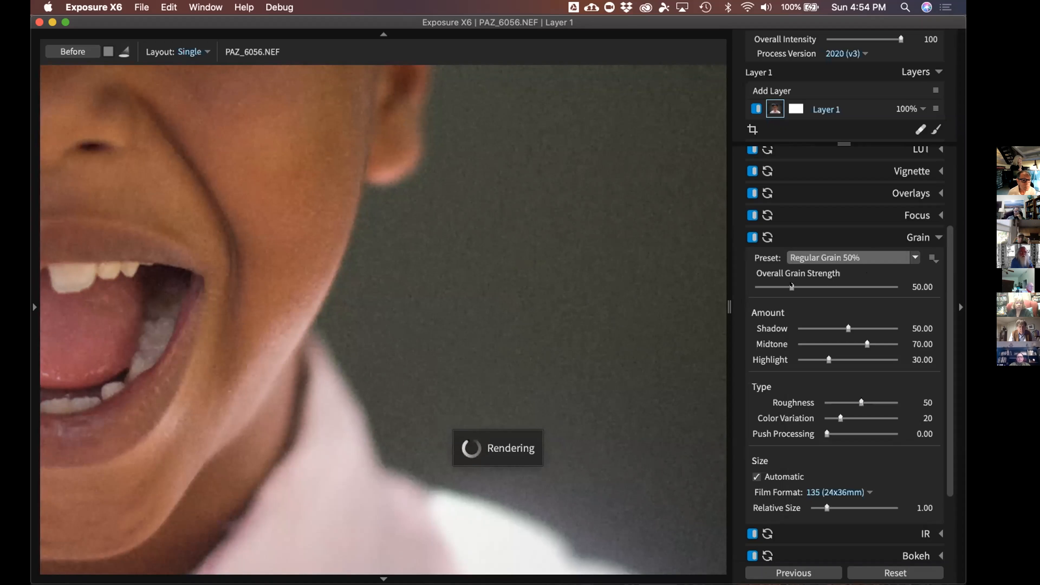
# Set grain strength 84.65 with shadow 24.16, midtone 37.58 and highlight 65.77, checking near the ear
pyautogui.moveTo(791, 285); pyautogui.dragTo(815, 287)
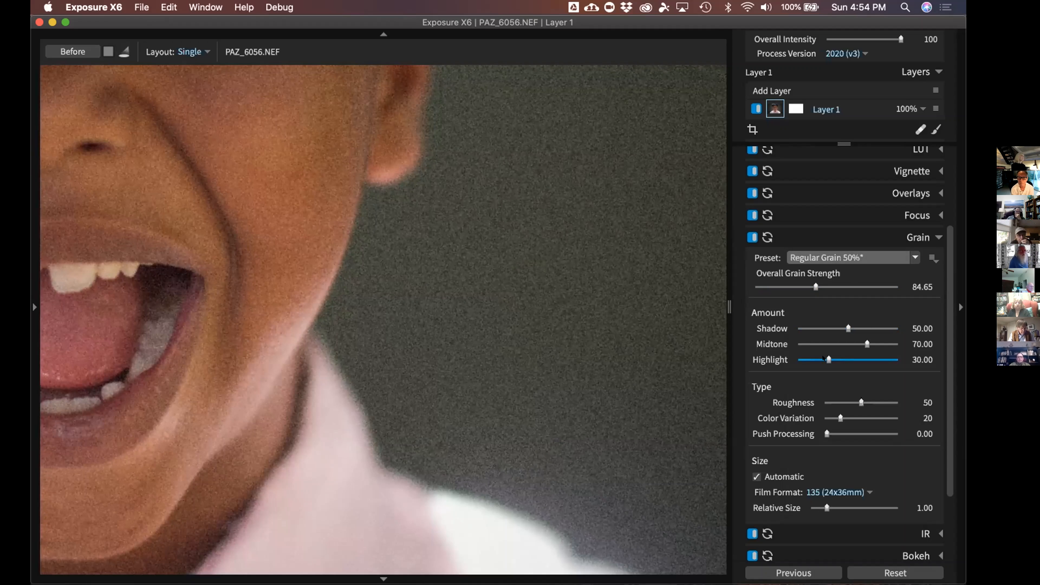
pyautogui.moveTo(827, 359); pyautogui.dragTo(871, 359)
pyautogui.moveTo(867, 343); pyautogui.dragTo(817, 327)
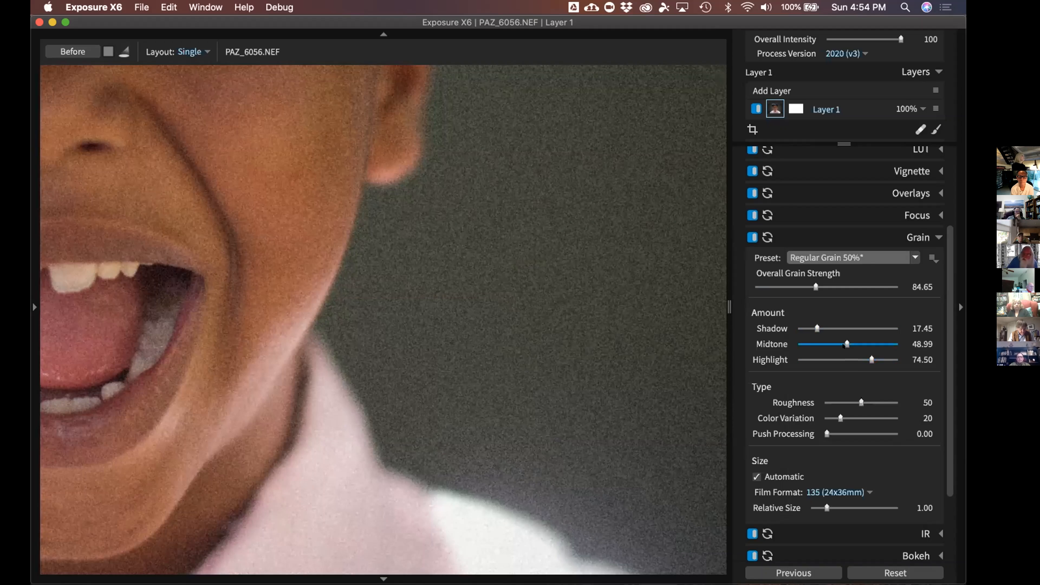
pyautogui.click(832, 339)
pyautogui.moveTo(817, 328); pyautogui.dragTo(823, 329)
pyautogui.moveTo(871, 359); pyautogui.dragTo(863, 360)
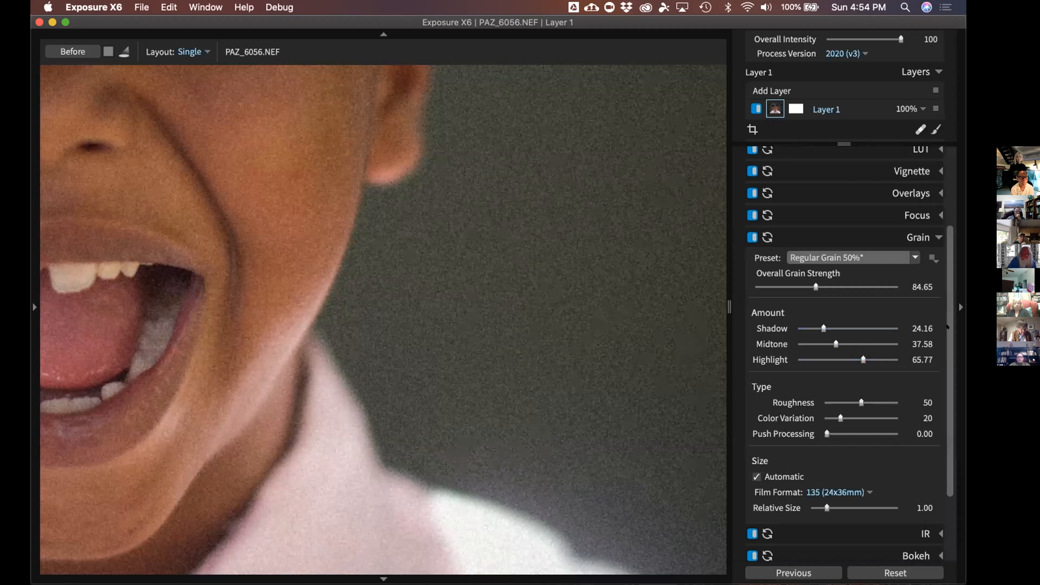
pyautogui.scroll(-3, 947, 327)
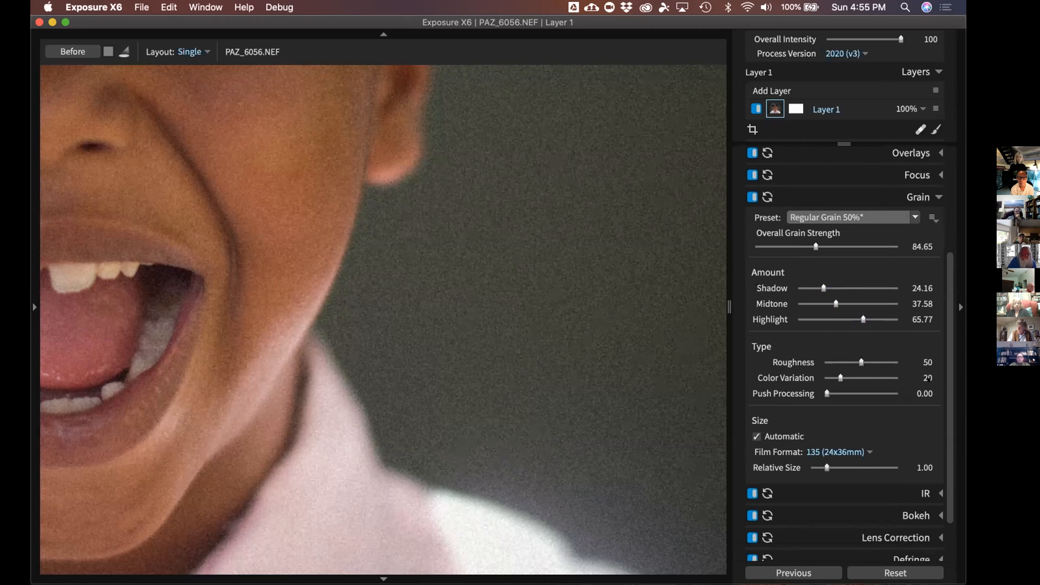
pyautogui.scroll(-2, 946, 397)
pyautogui.scroll(1, 947, 398)
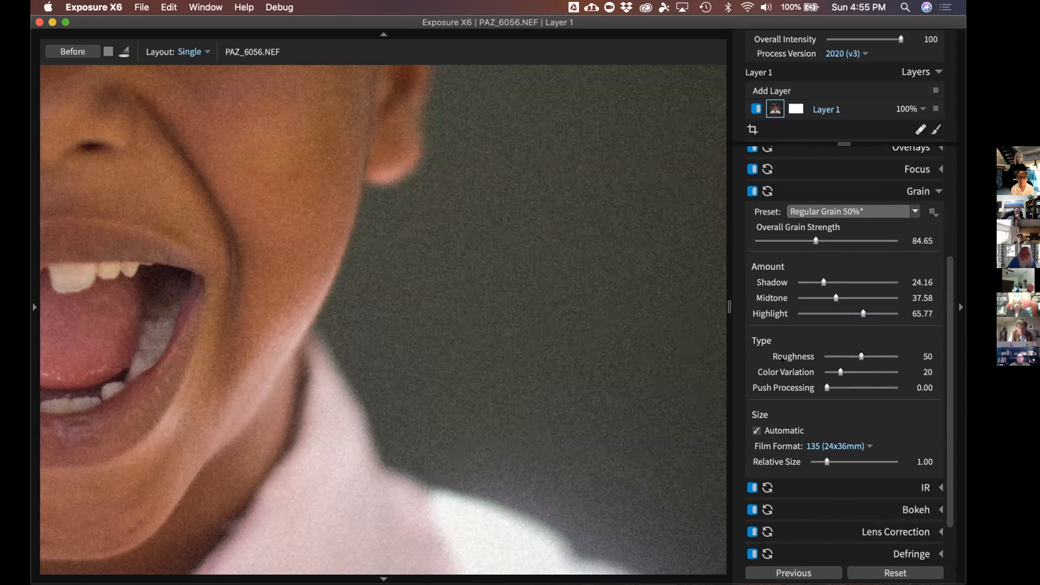
pyautogui.scroll(-2, 854, 338)
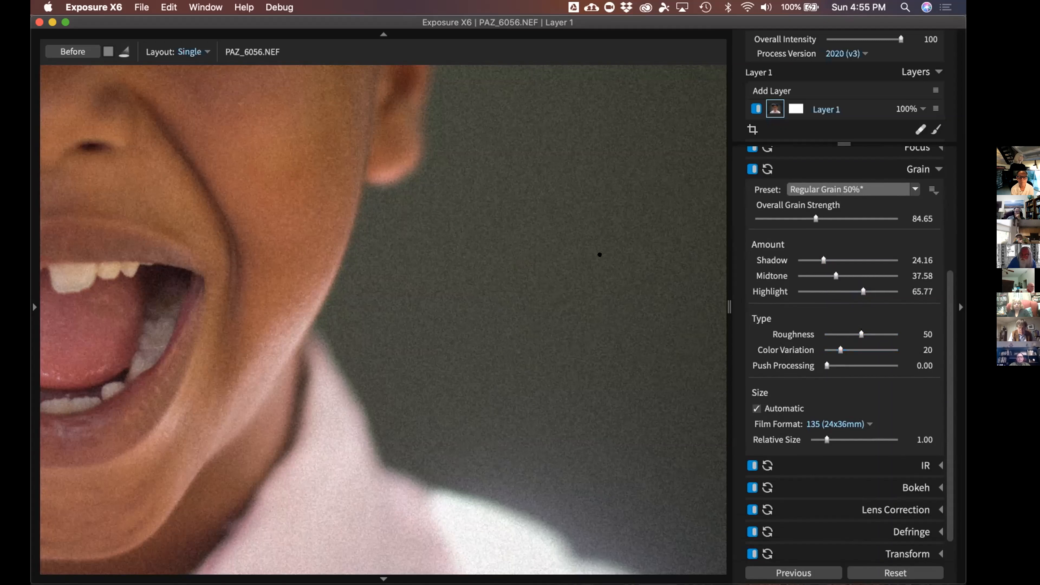
pyautogui.moveTo(599, 255); pyautogui.dragTo(378, 331)
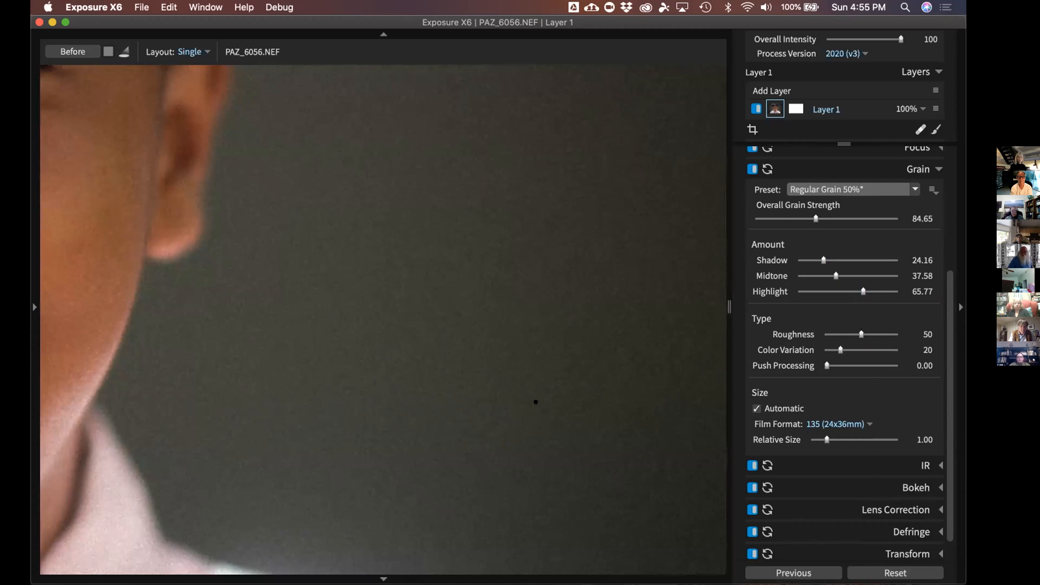
# Zoom to 100% on the mouth and keep the 135 film format
pyautogui.click(535, 402)
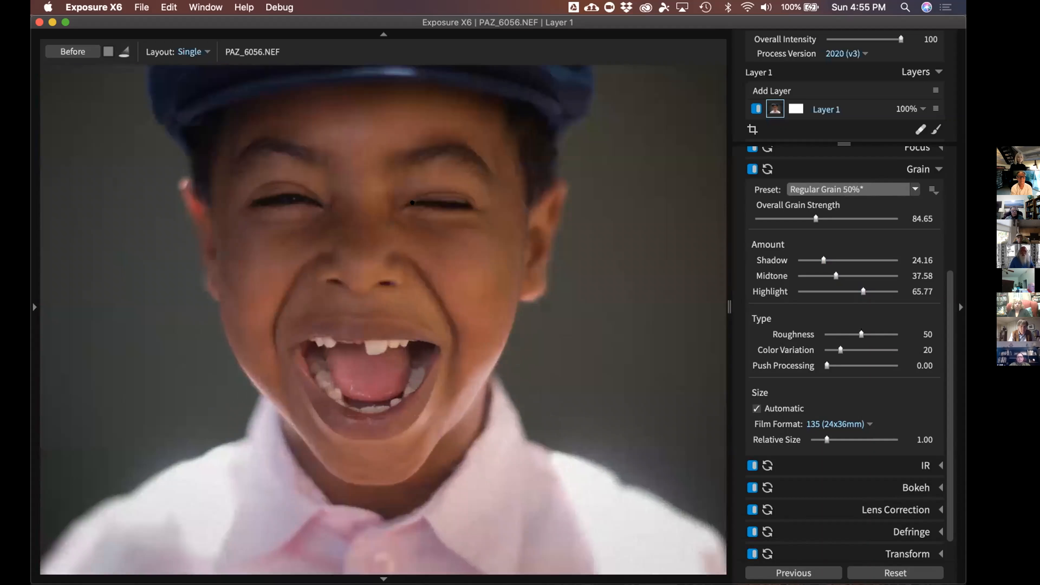
pyautogui.click(370, 340)
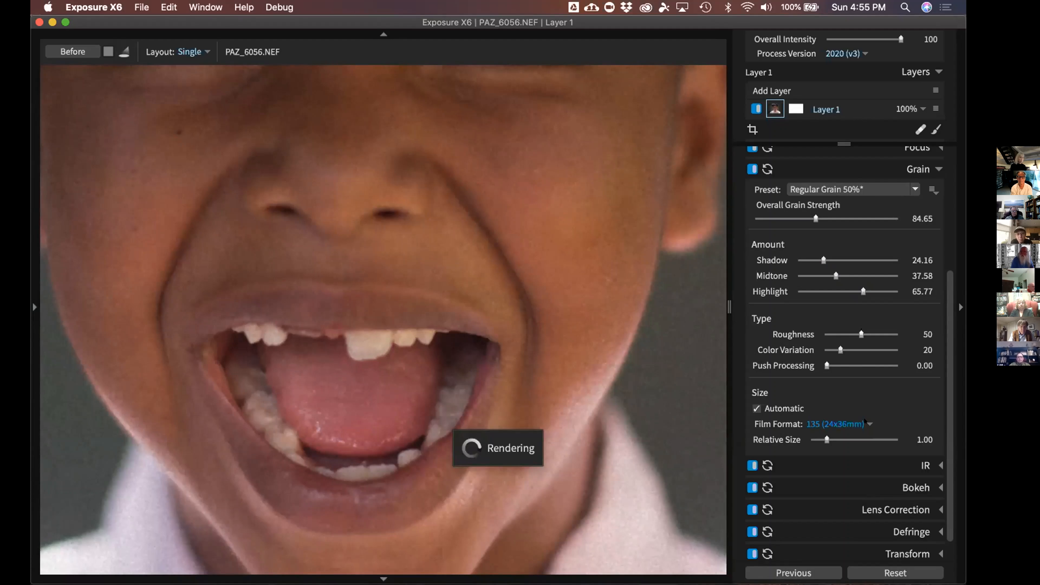
pyautogui.click(846, 422)
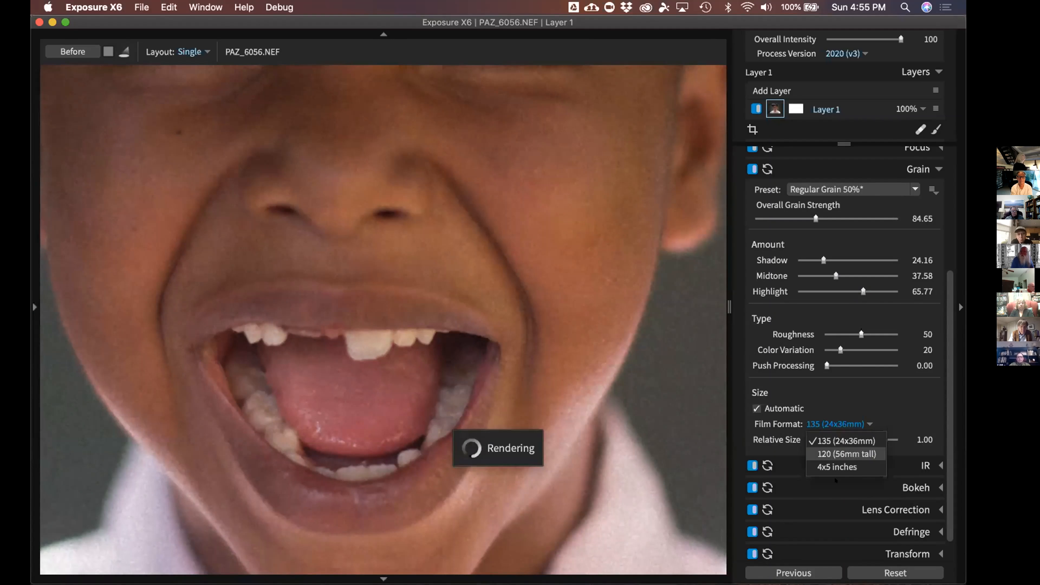
pyautogui.click(876, 400)
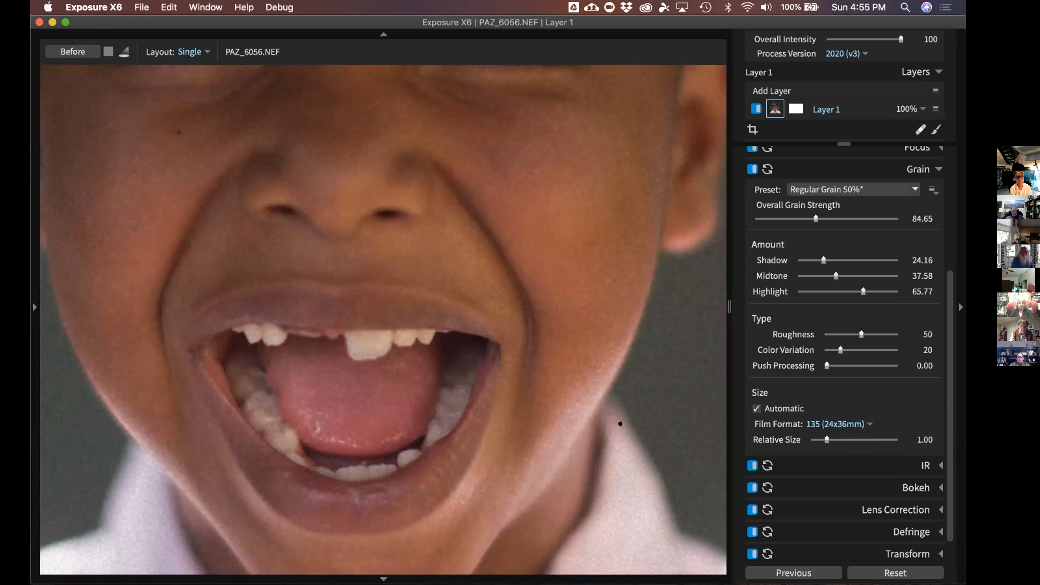
# Check the grain on the mouth and ear, then lower Overall Grain Strength to 43.72
pyautogui.click(523, 429)
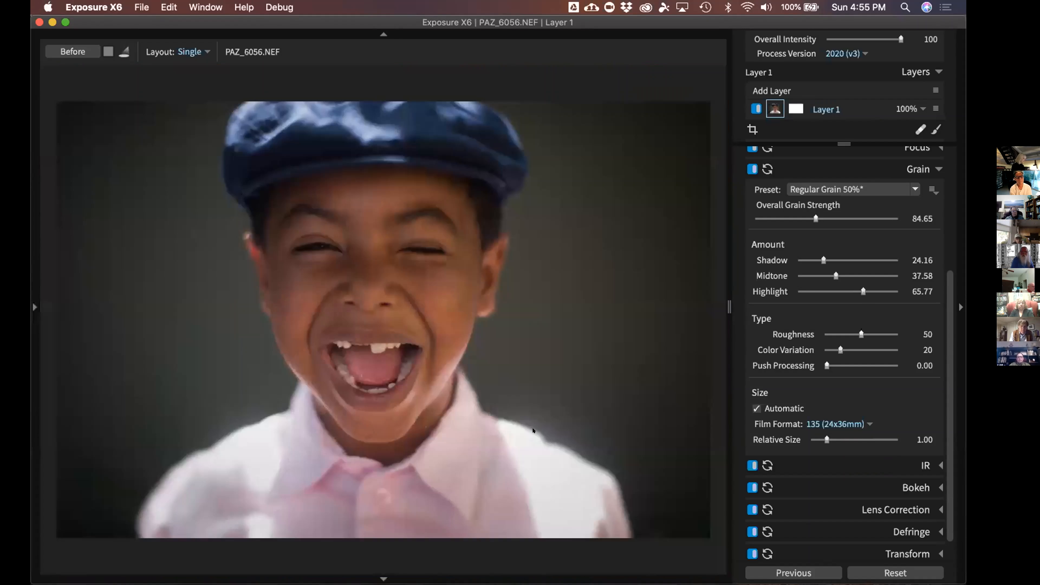
pyautogui.click(629, 360)
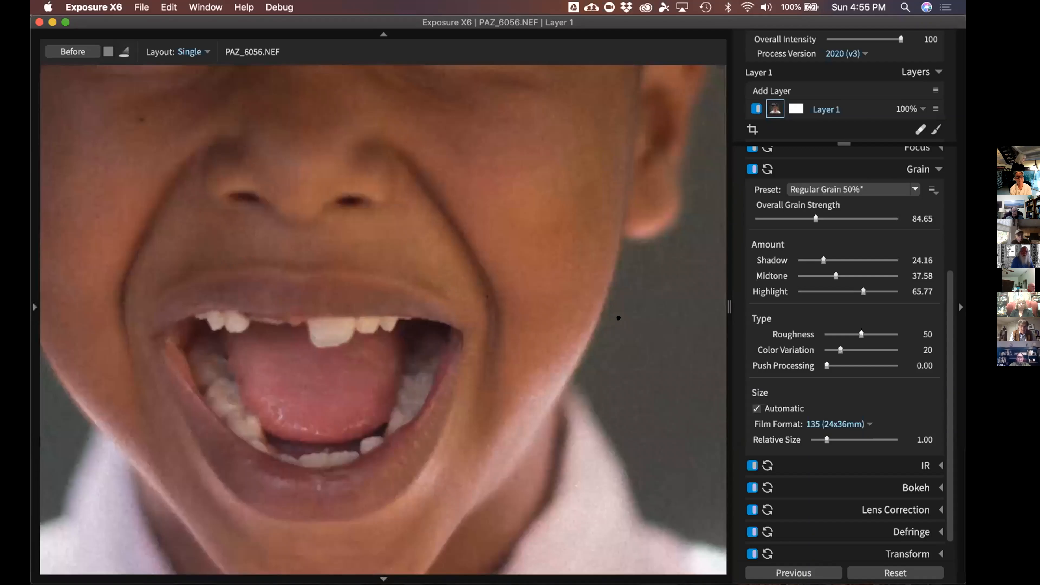
pyautogui.click(618, 313)
pyautogui.click(636, 253)
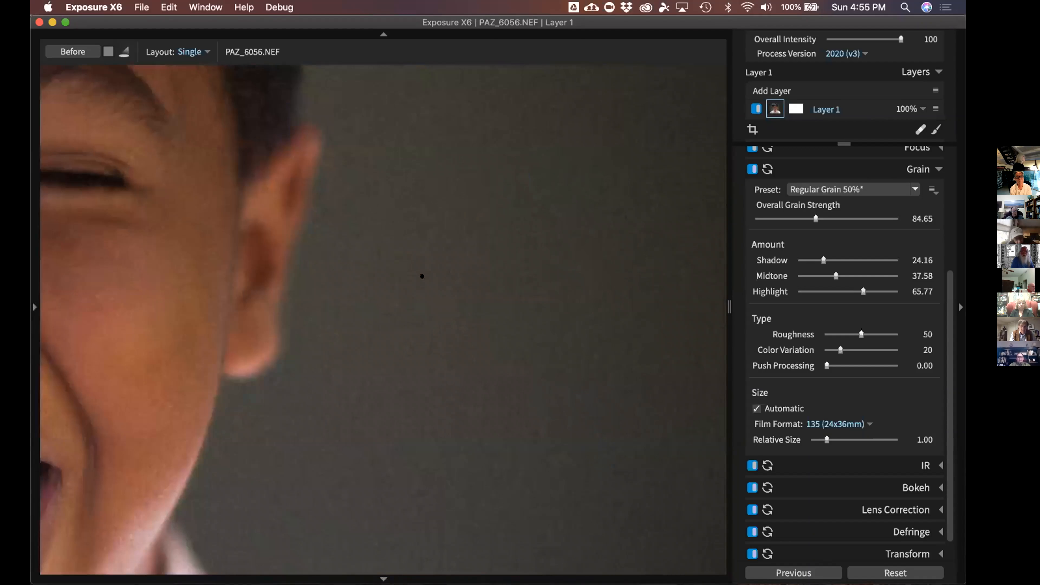
pyautogui.moveTo(815, 218); pyautogui.dragTo(787, 218)
pyautogui.click(532, 462)
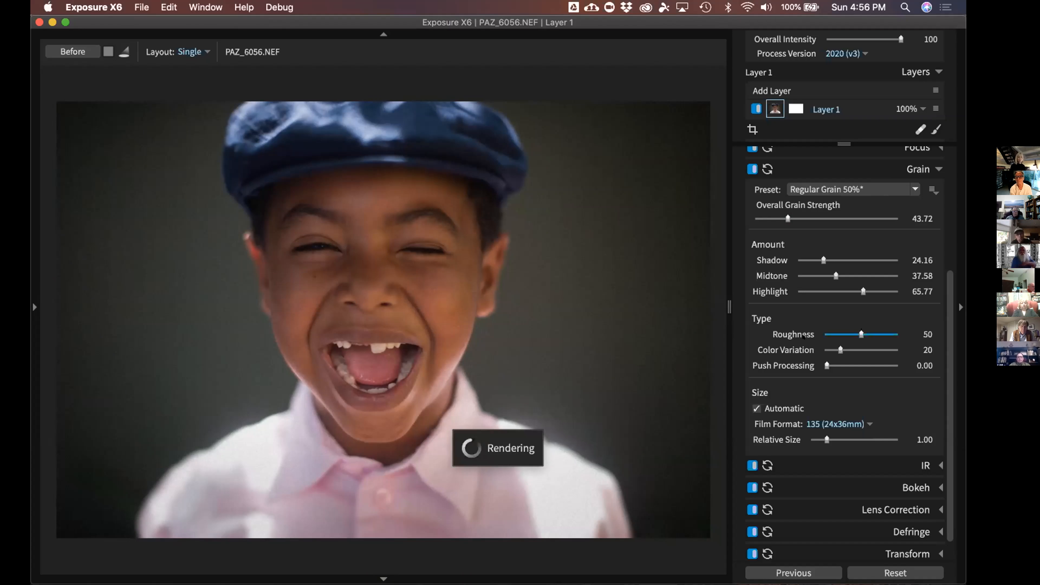
# Collapse the Grain settings and open the Overlays settings
pyautogui.click(915, 177)
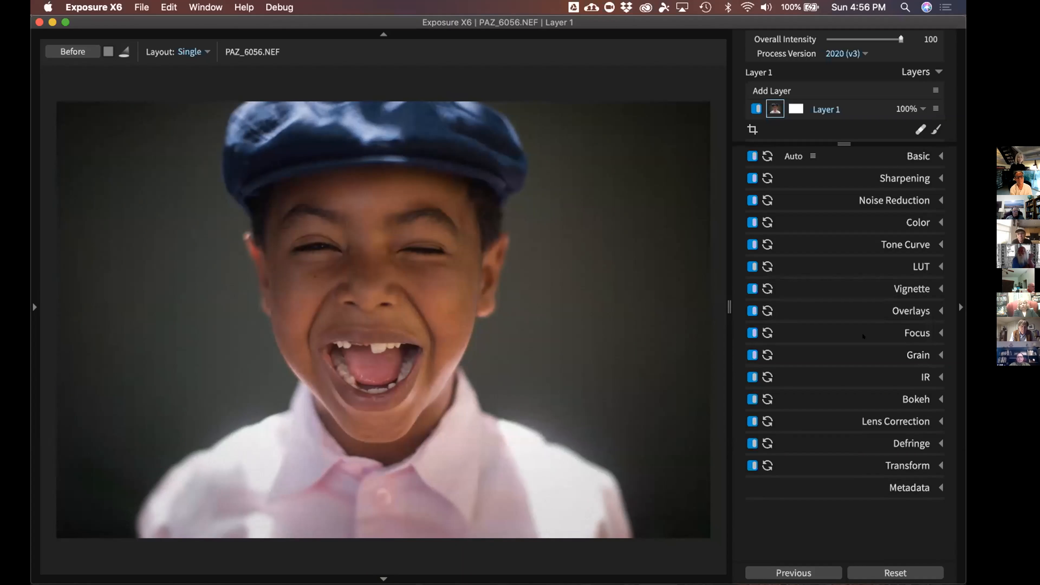
pyautogui.click(907, 314)
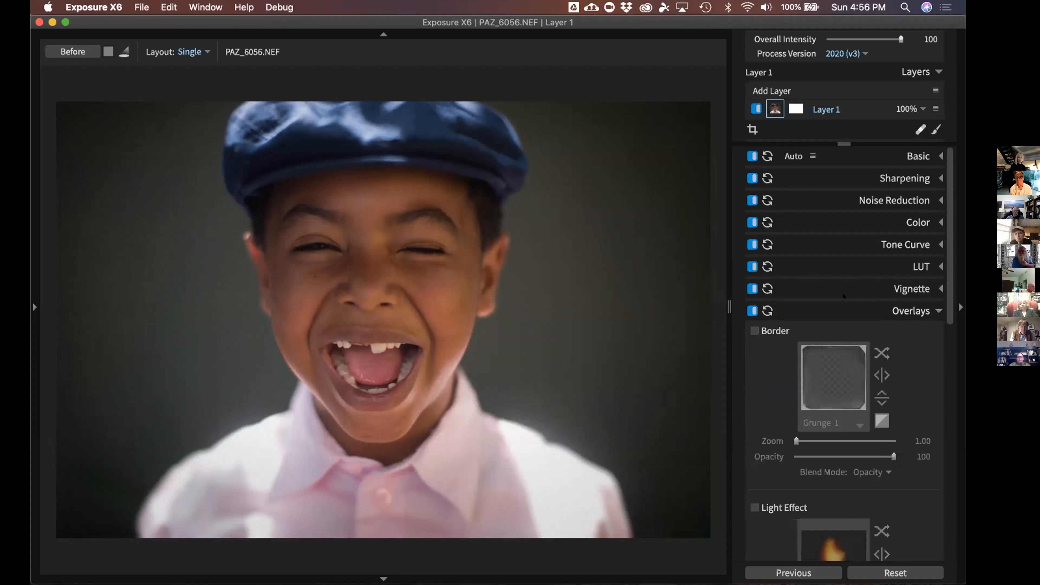
pyautogui.scroll(-2, 922, 295)
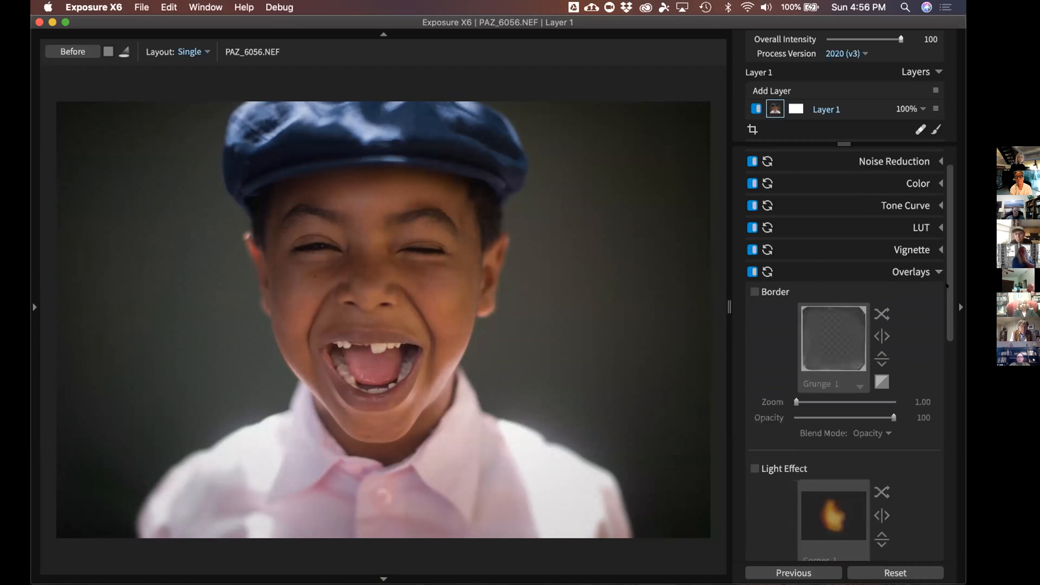
pyautogui.scroll(-5, 947, 305)
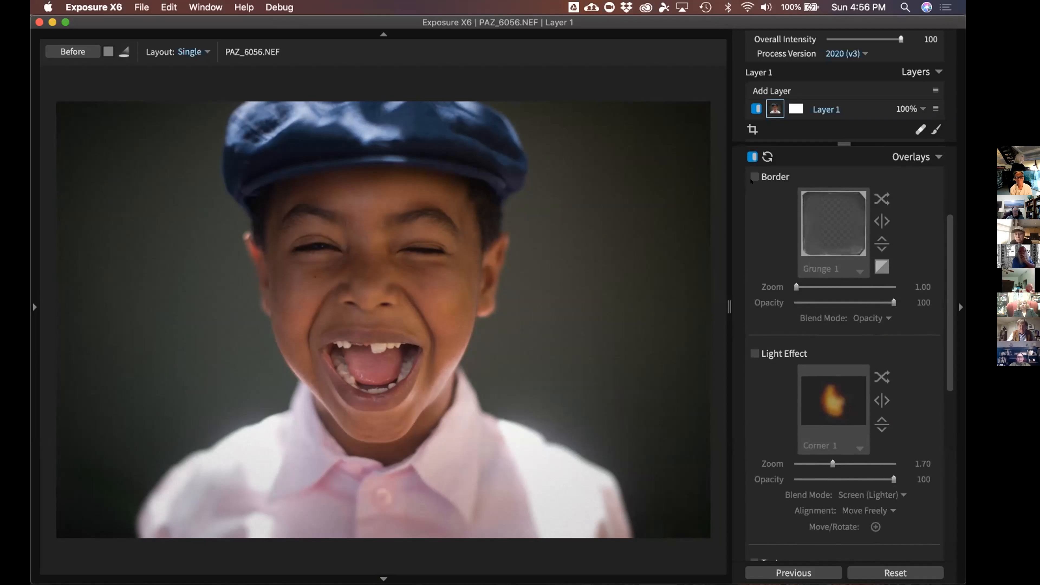
# Enable Border and try Grunge 3, Polaroid 55 Frames 3 and 5, and Vintage 5 and 4
pyautogui.click(753, 175)
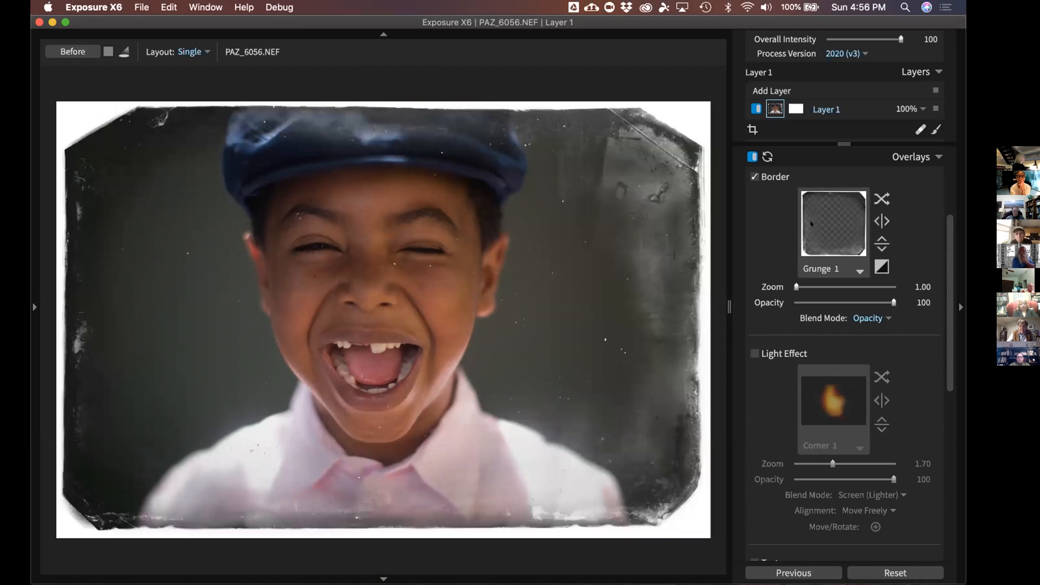
pyautogui.click(812, 224)
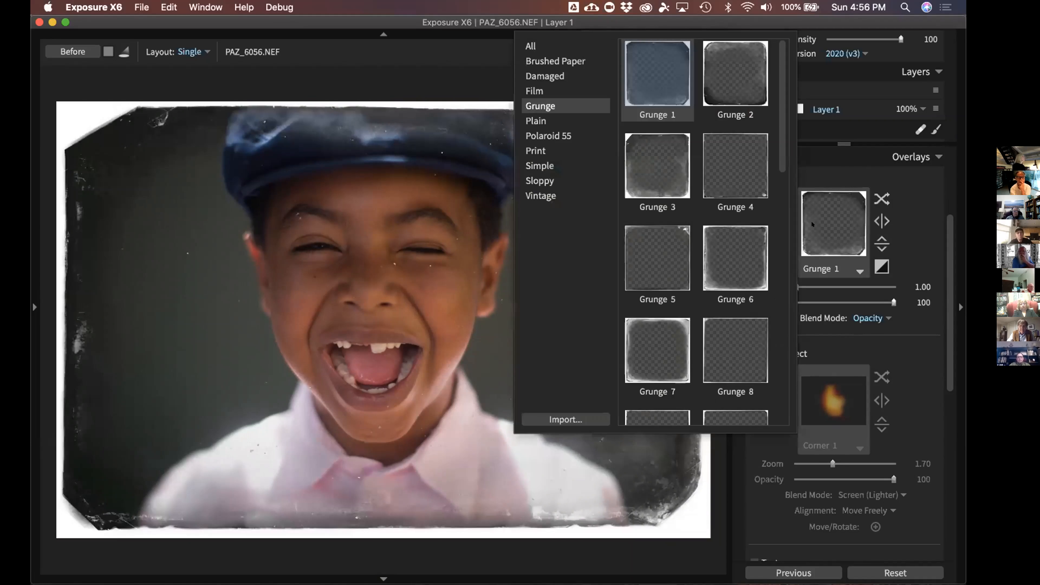
pyautogui.click(657, 166)
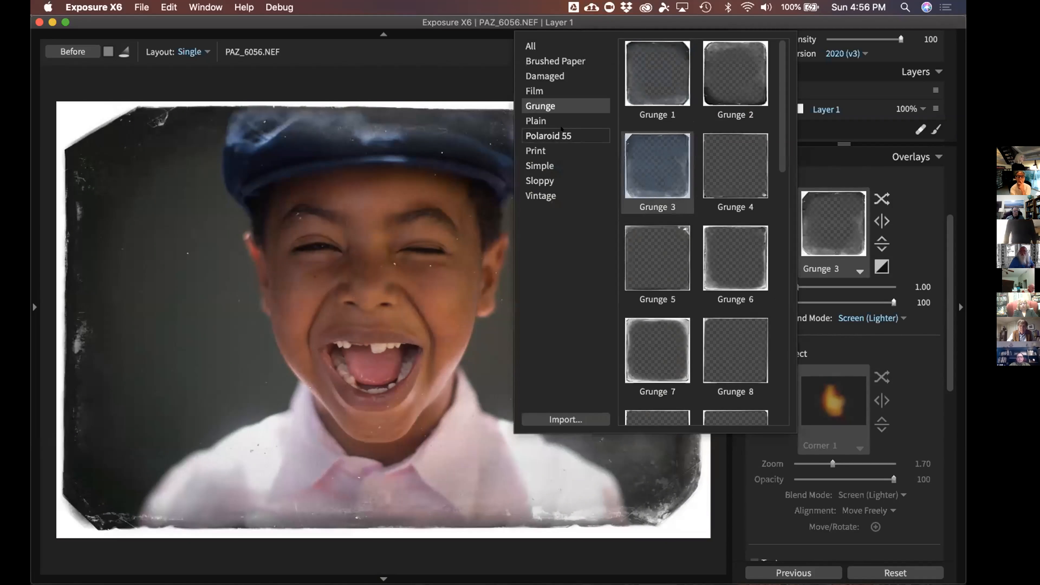
pyautogui.click(548, 136)
pyautogui.click(639, 150)
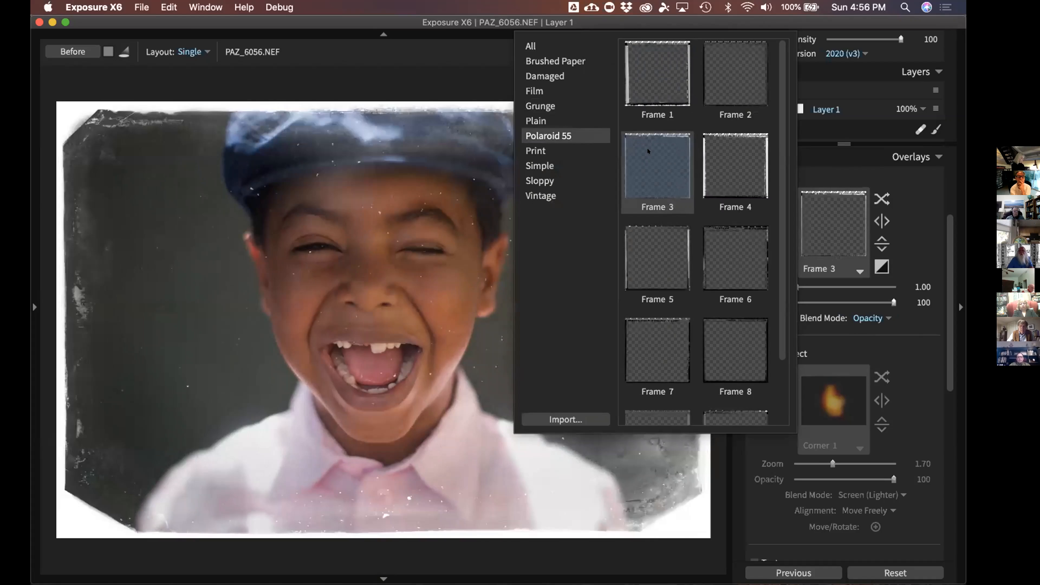
pyautogui.click(665, 234)
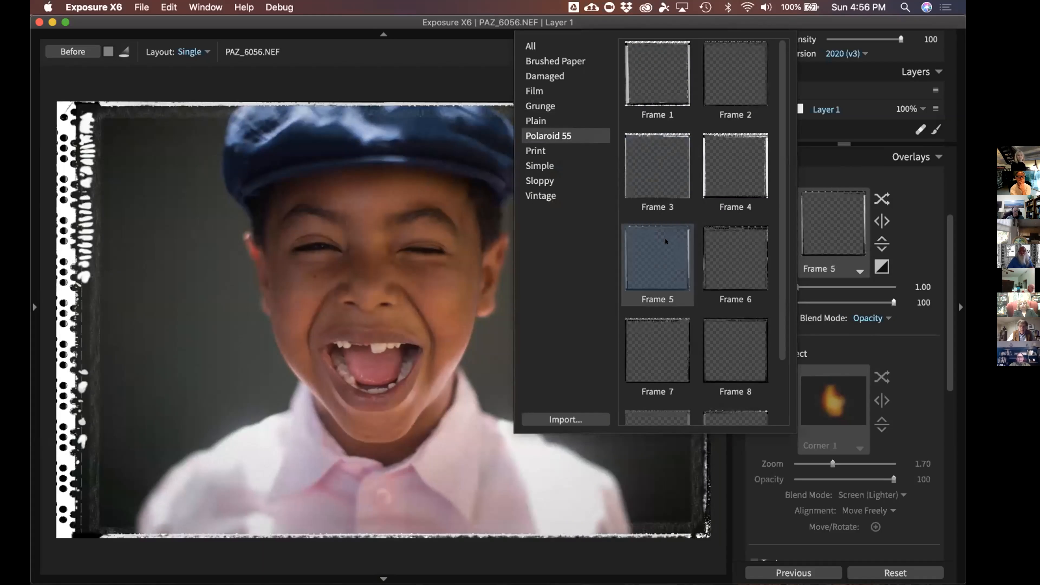
pyautogui.click(541, 196)
pyautogui.click(646, 241)
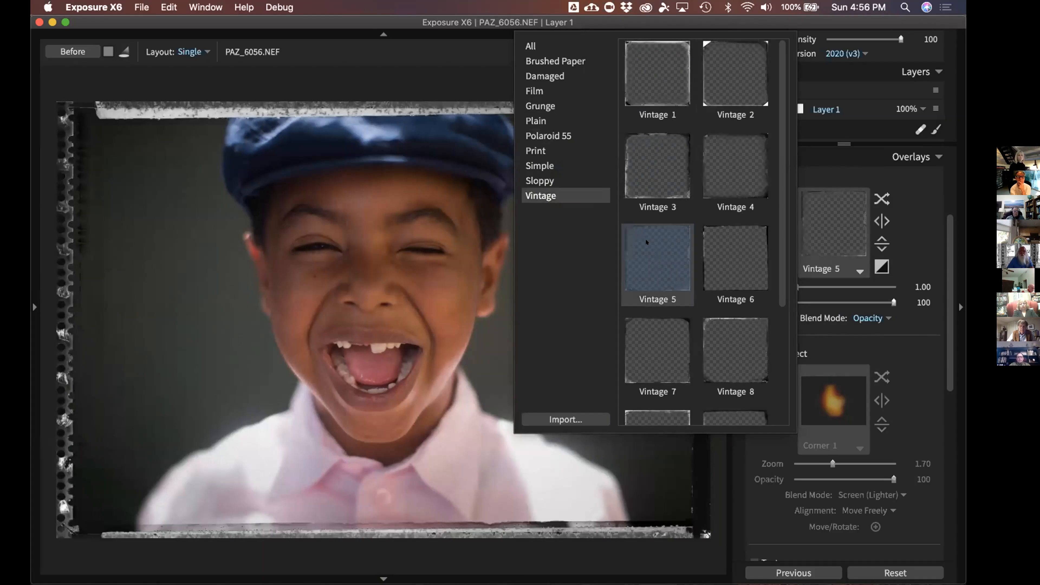
pyautogui.click(731, 181)
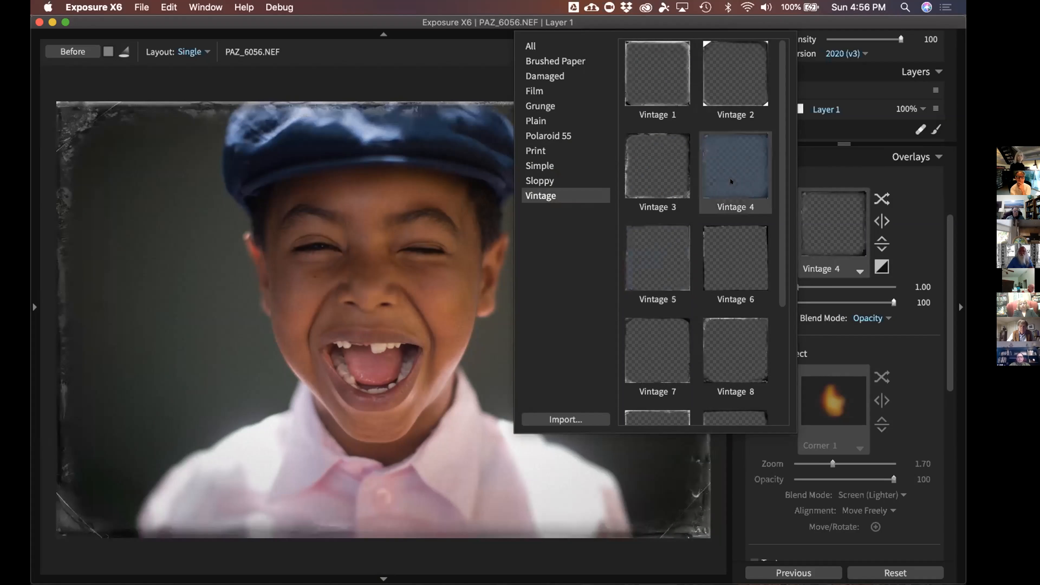
pyautogui.click(731, 181)
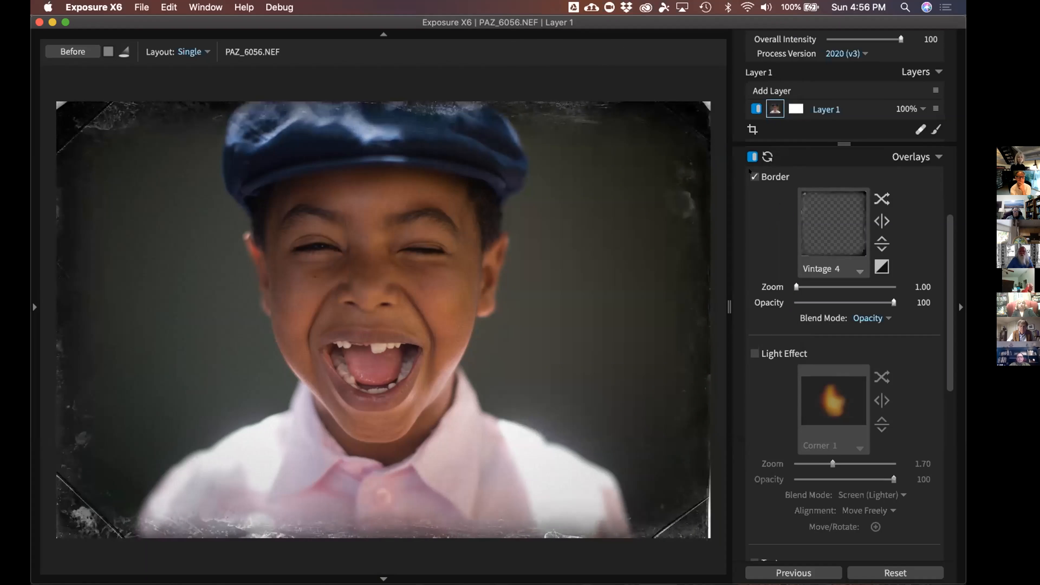
# Turn the border off, try and remove the Dust 3 texture, and enable Light Effect
pyautogui.click(753, 177)
pyautogui.scroll(-5, 791, 214)
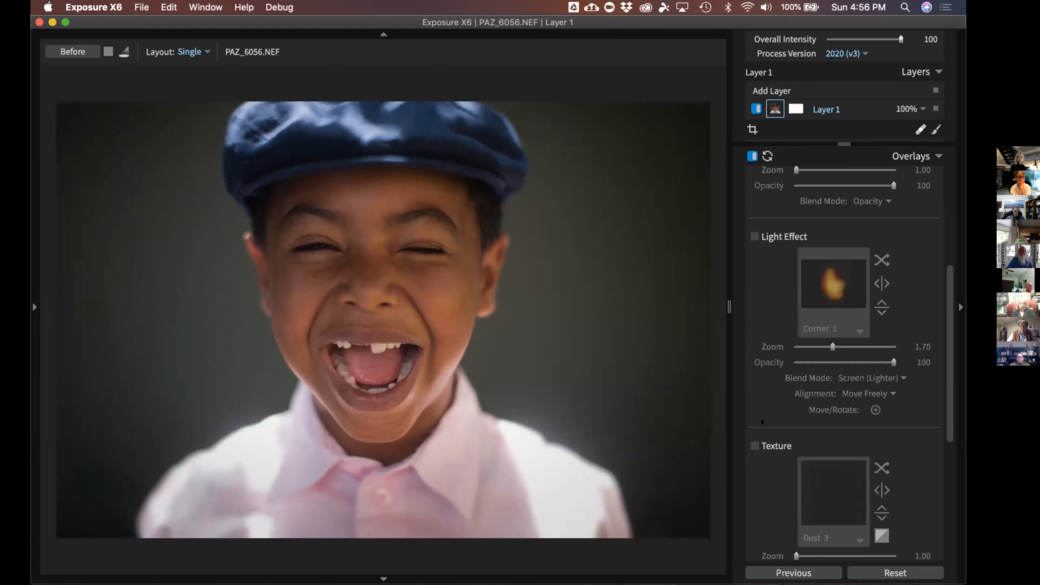
pyautogui.click(752, 443)
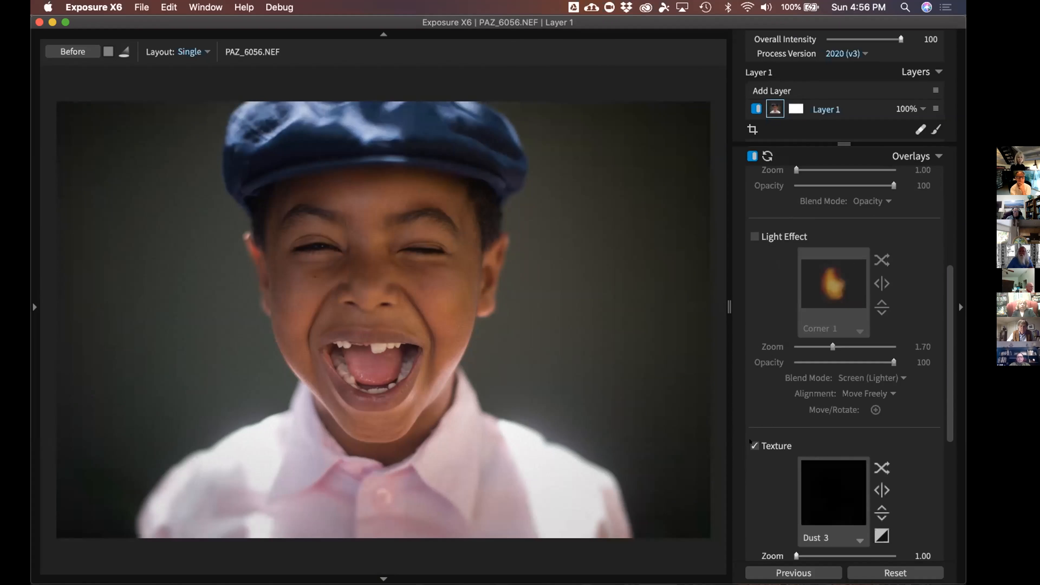
pyautogui.click(753, 446)
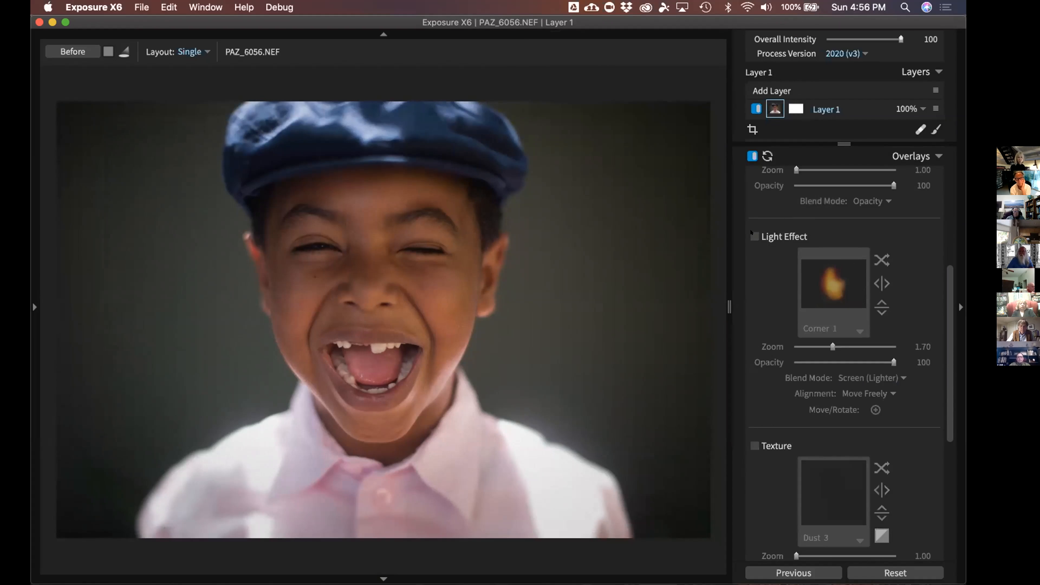
pyautogui.click(752, 234)
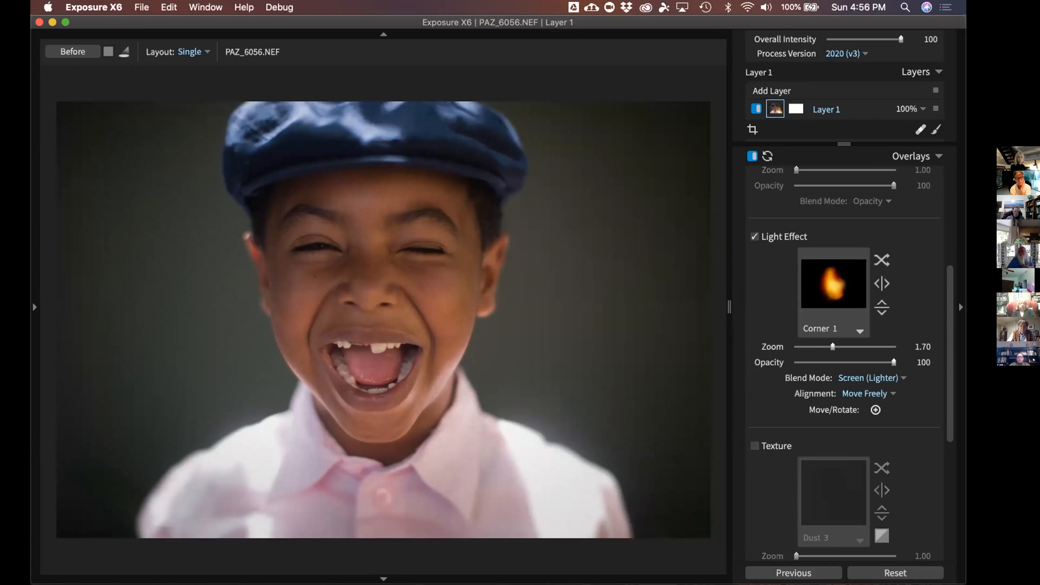
# Try light effects from Blow Out through the Haze set, settling on Violet Haze
pyautogui.click(833, 284)
pyautogui.click(657, 133)
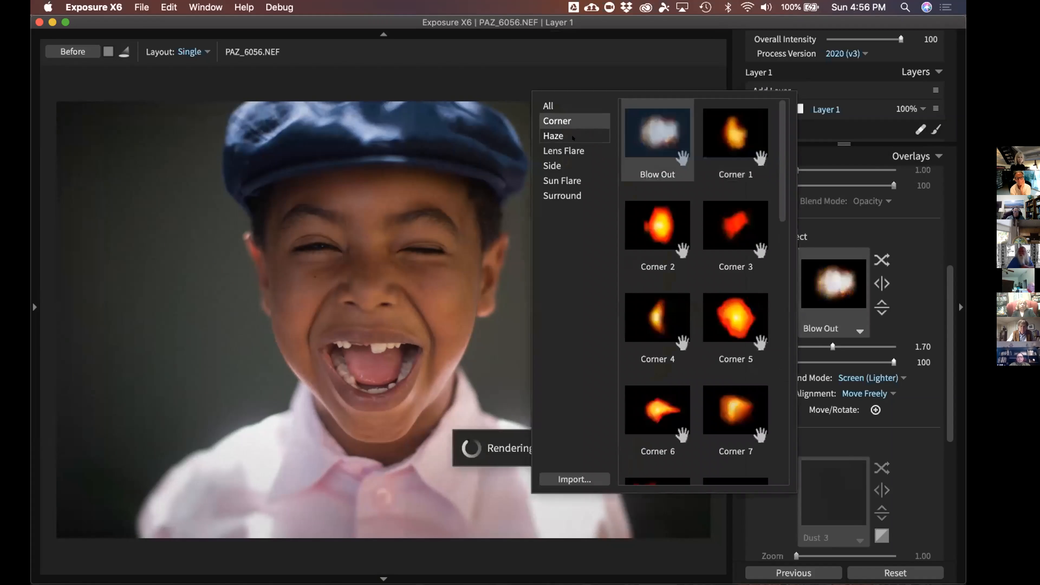
pyautogui.click(554, 136)
pyautogui.click(657, 225)
pyautogui.click(735, 225)
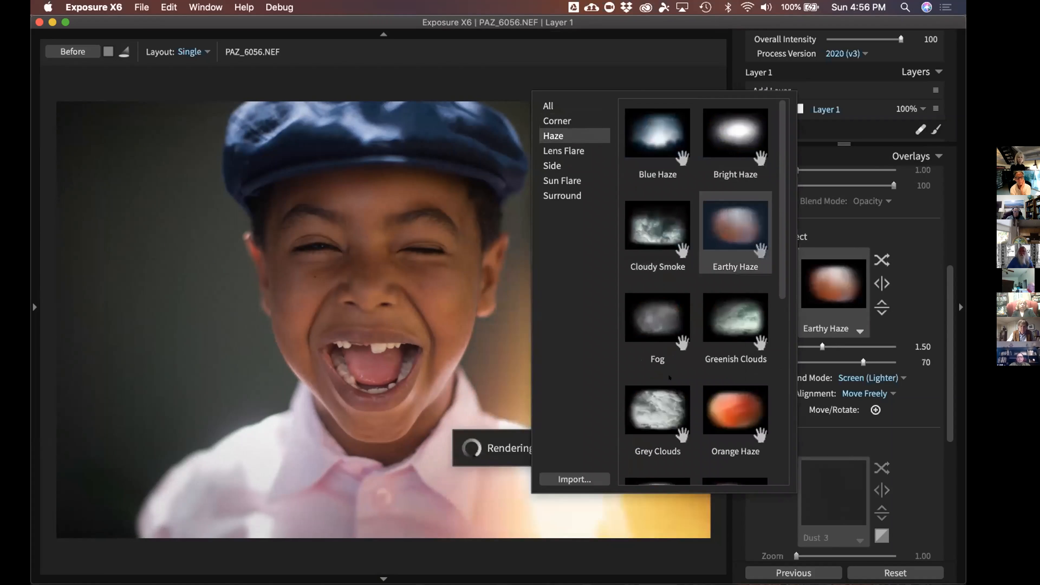
pyautogui.click(657, 409)
pyautogui.click(735, 318)
pyautogui.scroll(-5, 713, 320)
pyautogui.click(735, 150)
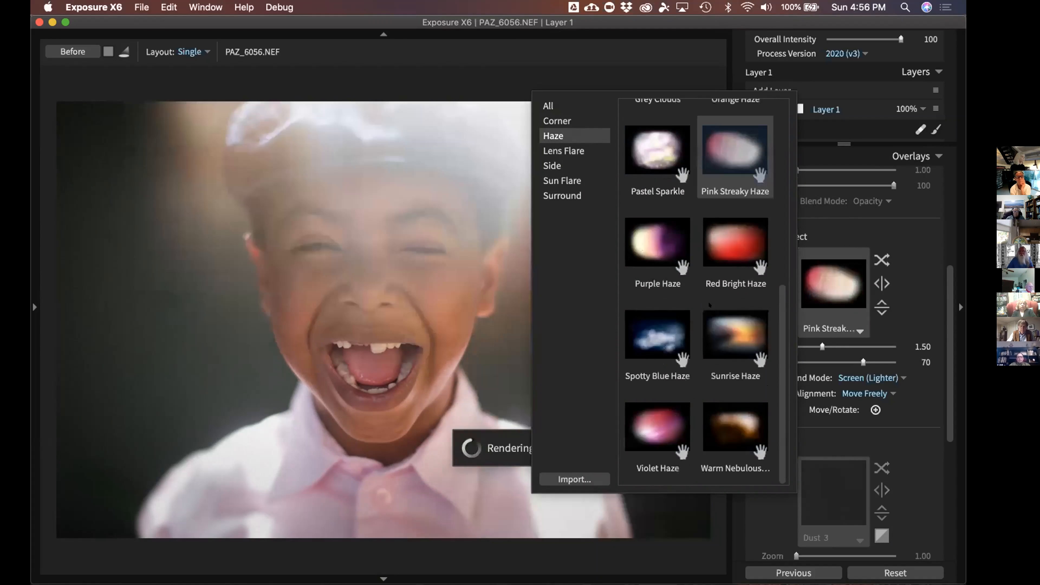
pyautogui.click(735, 335)
pyautogui.doubleClick(655, 419)
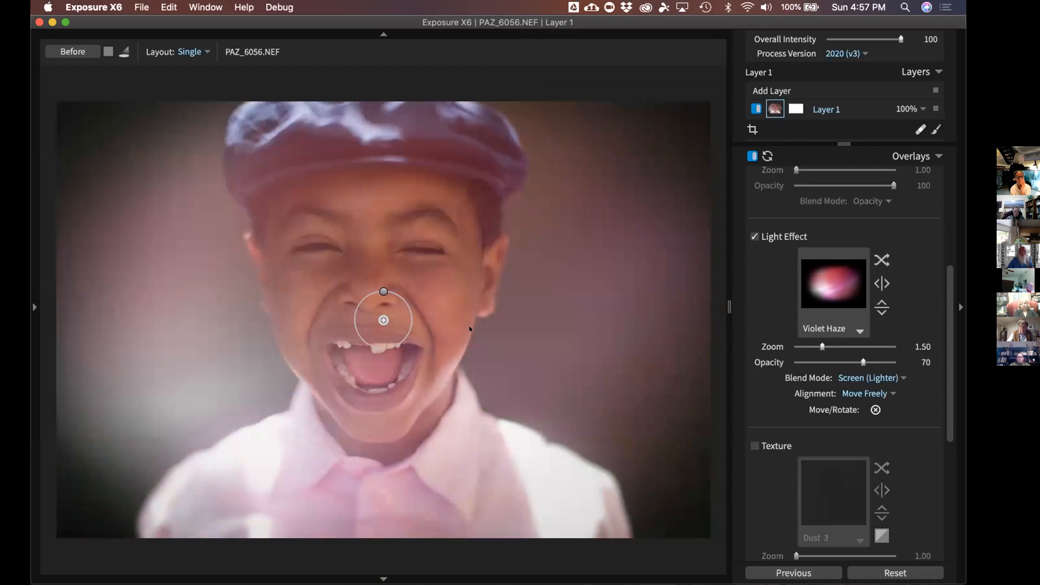
# Centre the Violet Haze on the mouth with zoom 2.03 and opacity 76
pyautogui.moveTo(367, 317); pyautogui.dragTo(363, 371)
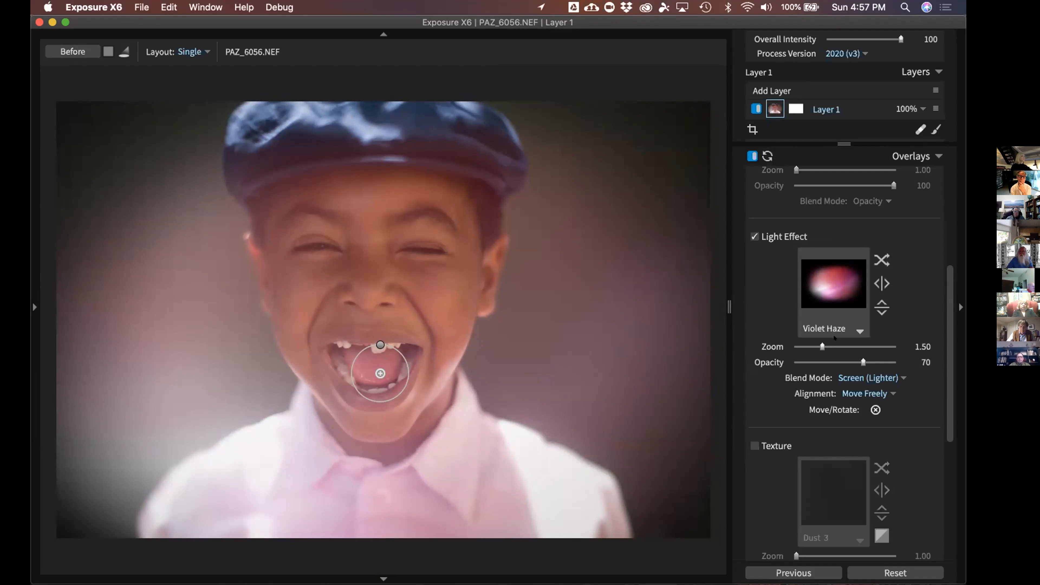
pyautogui.click(849, 347)
pyautogui.click(869, 362)
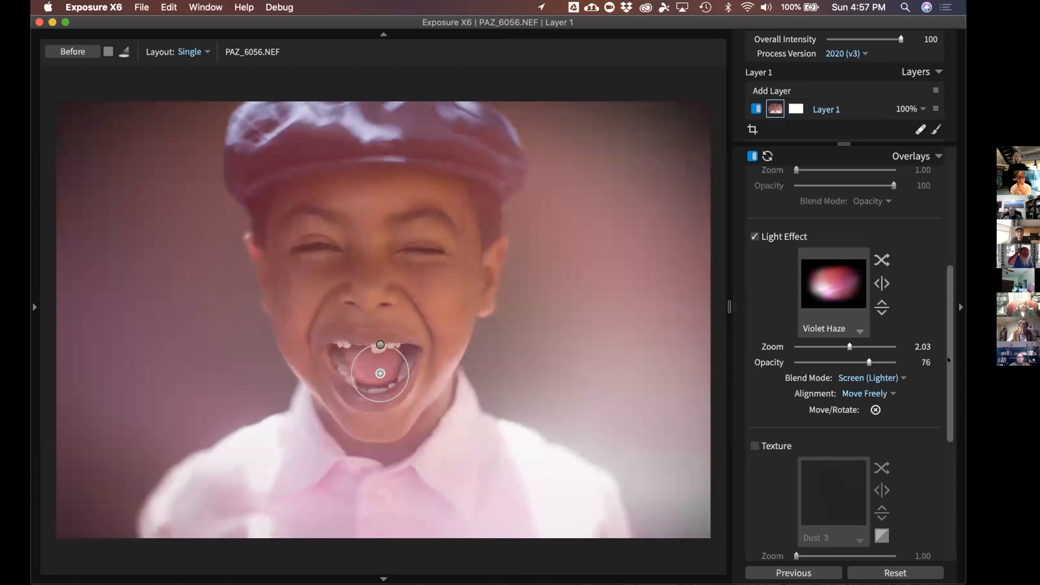
pyautogui.scroll(-3, 948, 389)
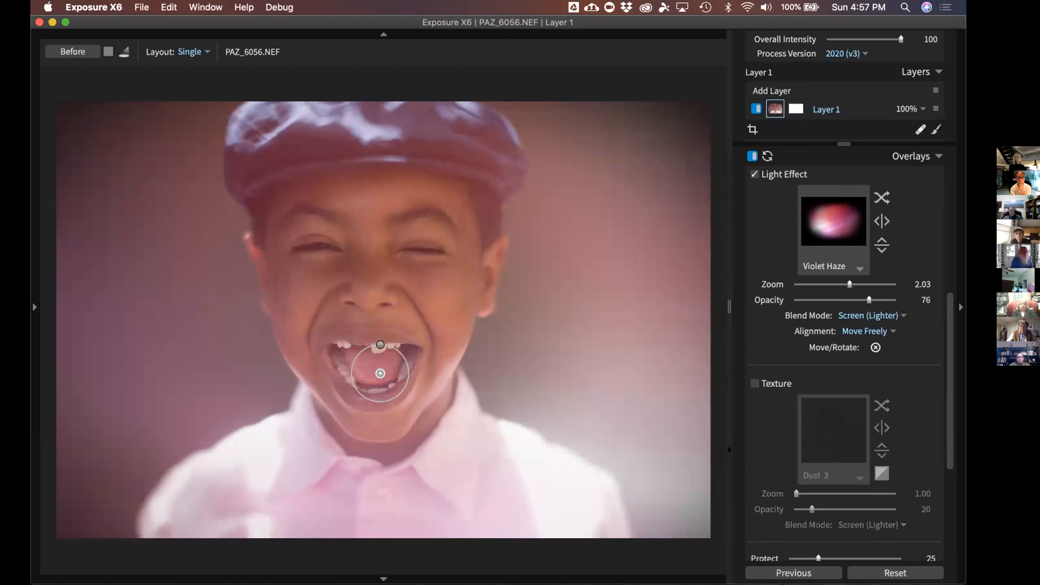
# Place a protect point on the nose and raise Protect strength from 25 to 33
pyautogui.scroll(-3, 846, 471)
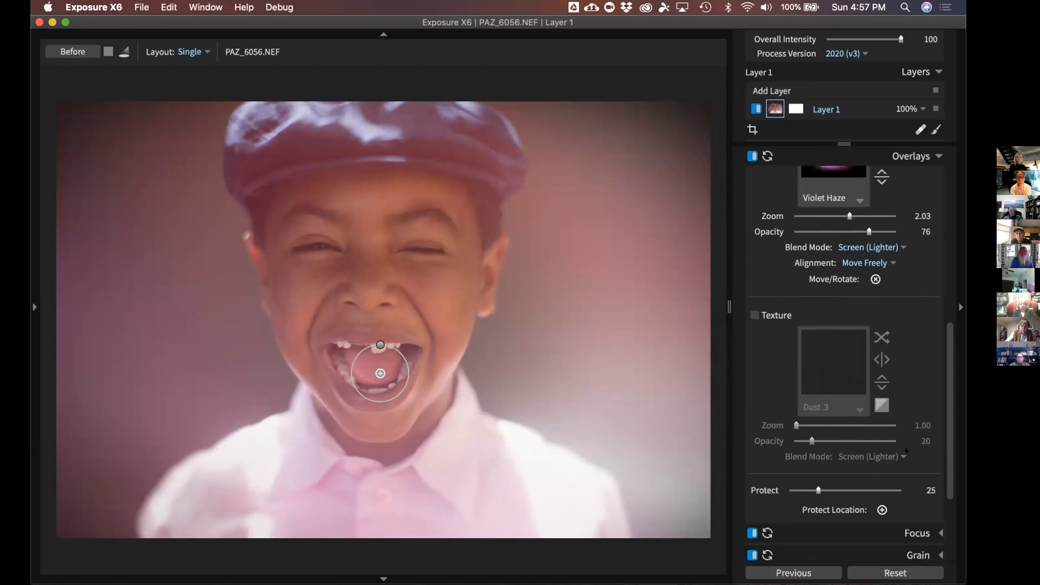
pyautogui.click(882, 510)
pyautogui.click(375, 273)
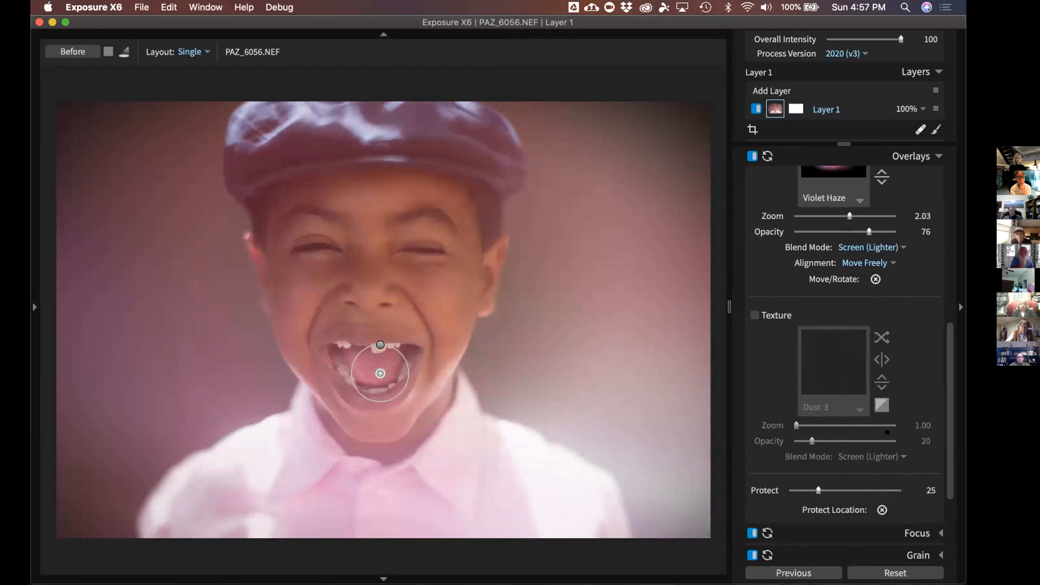
pyautogui.moveTo(396, 263); pyautogui.dragTo(356, 276)
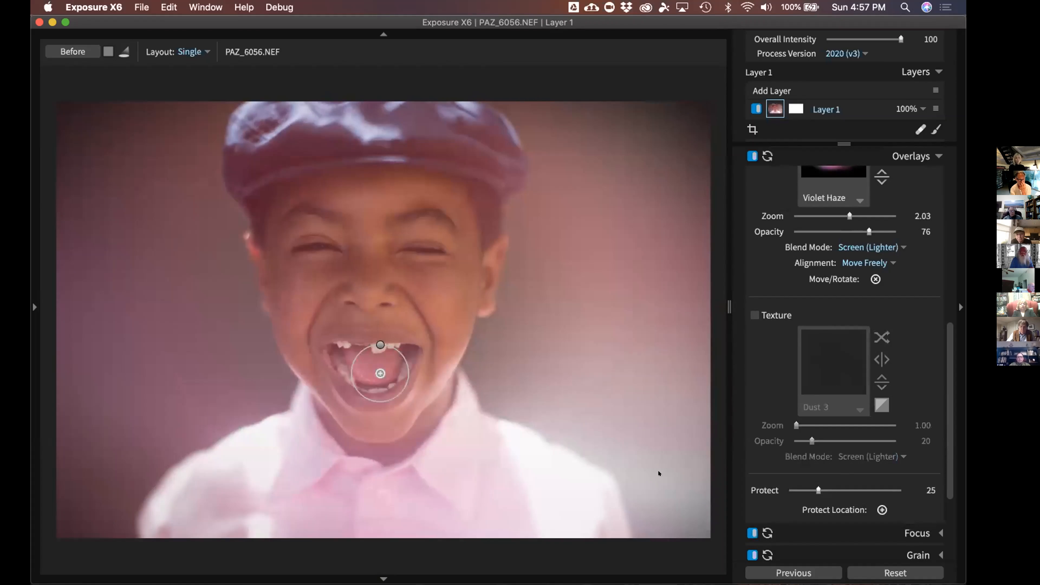
pyautogui.moveTo(819, 490); pyautogui.dragTo(827, 491)
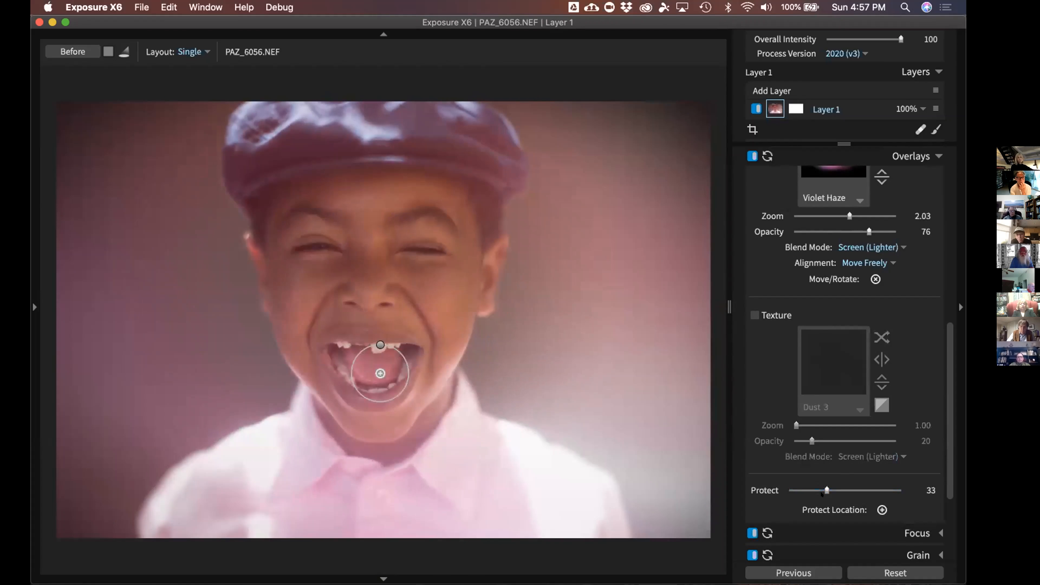
# Lower the Violet Haze opacity to 24 and collapse the Overlays settings
pyautogui.scroll(3, 938, 311)
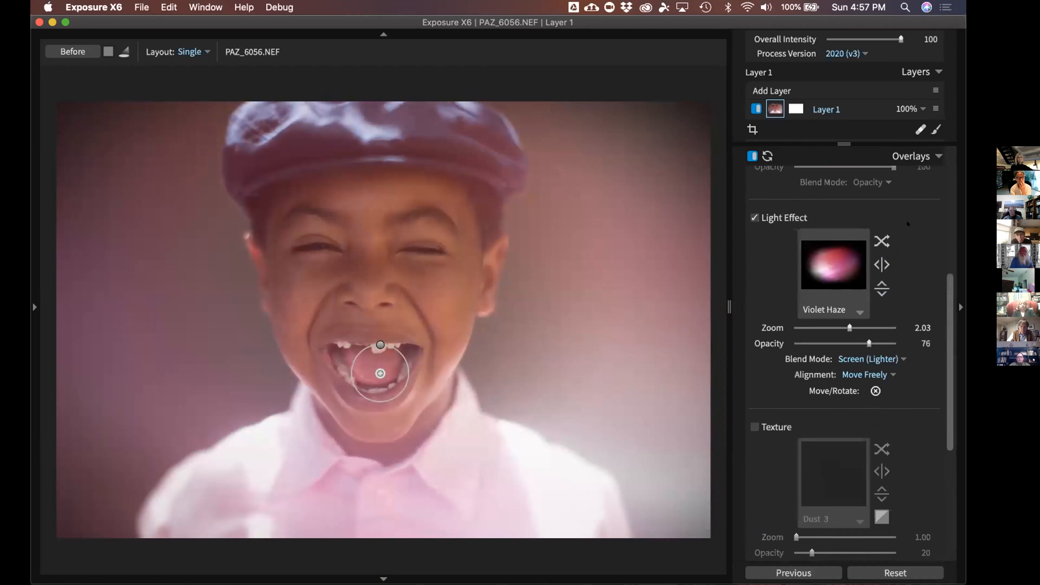
pyautogui.moveTo(837, 344); pyautogui.dragTo(815, 340)
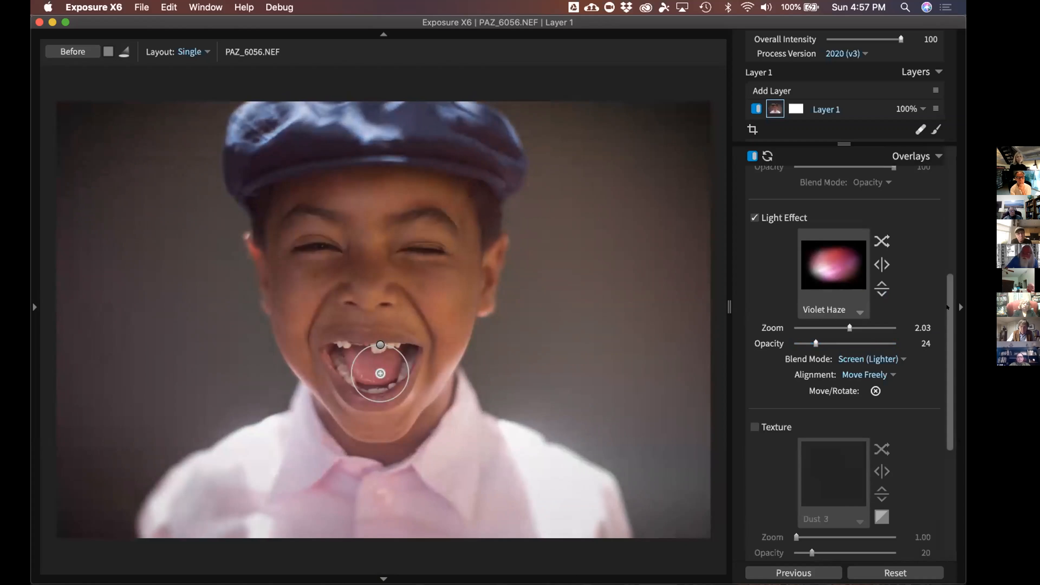
pyautogui.scroll(1, 946, 266)
pyautogui.scroll(5, 946, 265)
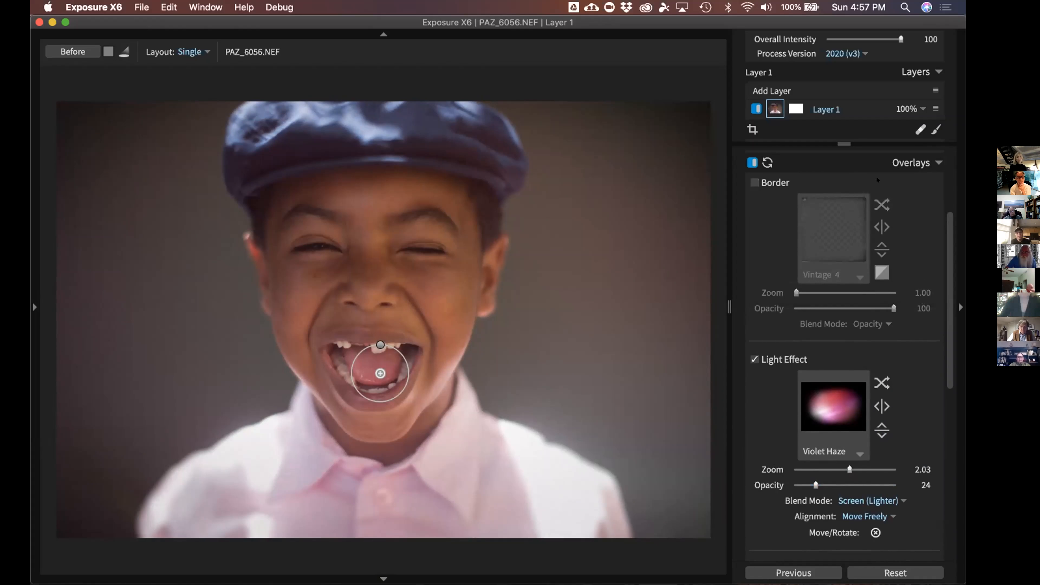
pyautogui.click(918, 161)
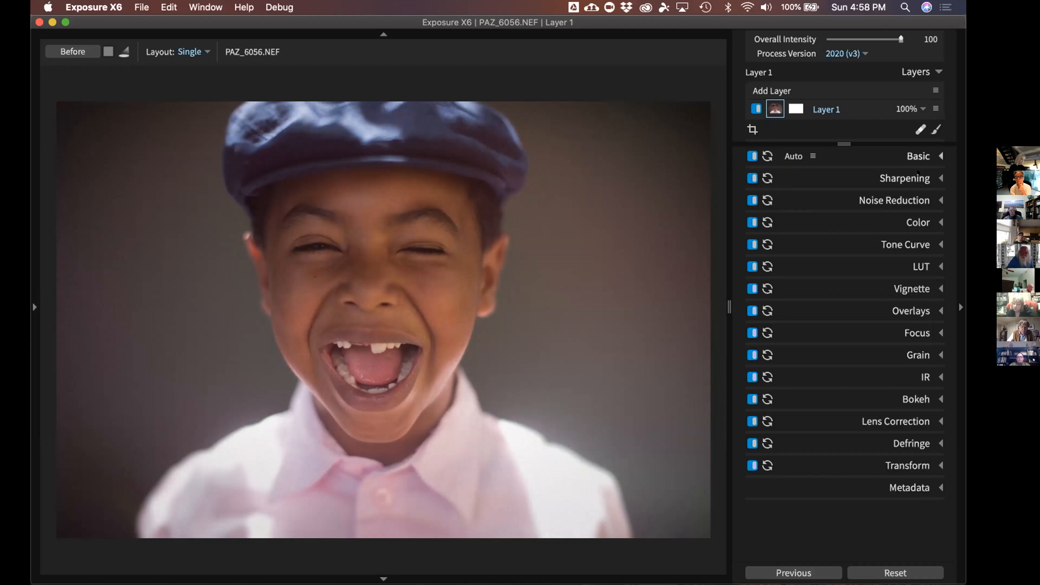
pyautogui.rightClick(864, 107)
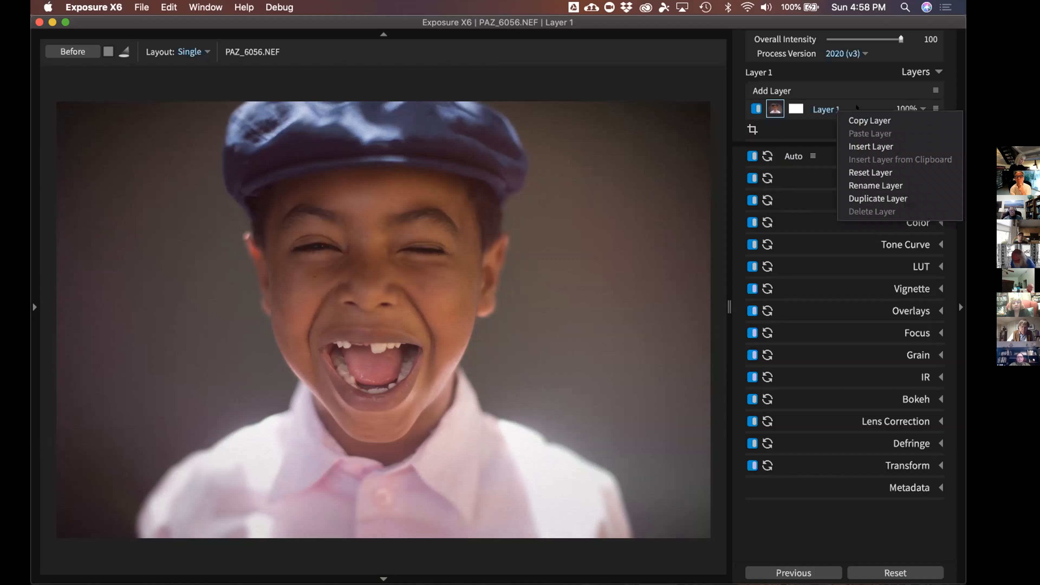
pyautogui.click(863, 108)
pyautogui.click(935, 109)
pyautogui.click(929, 108)
pyautogui.click(934, 109)
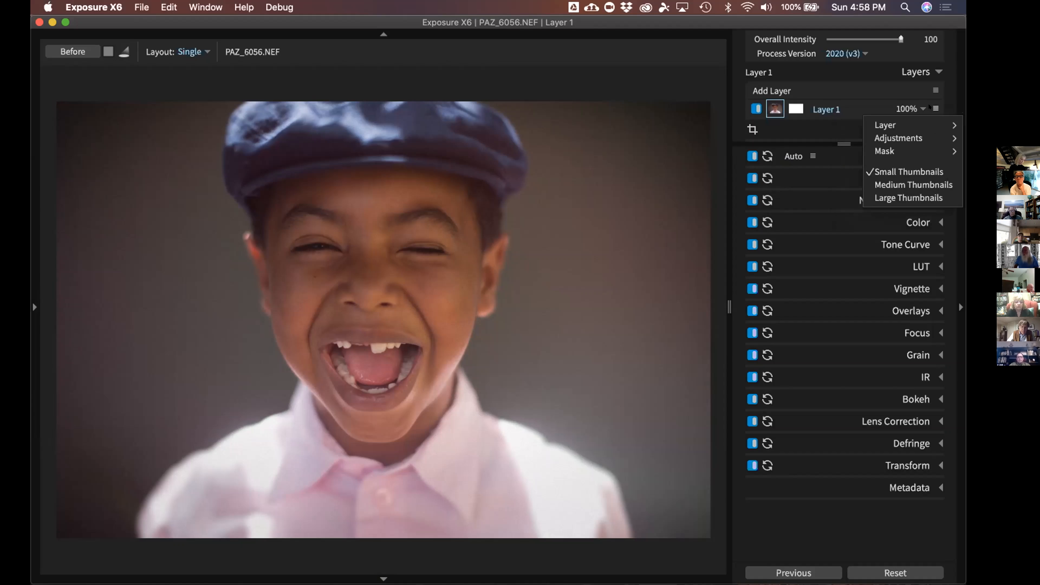
pyautogui.click(913, 185)
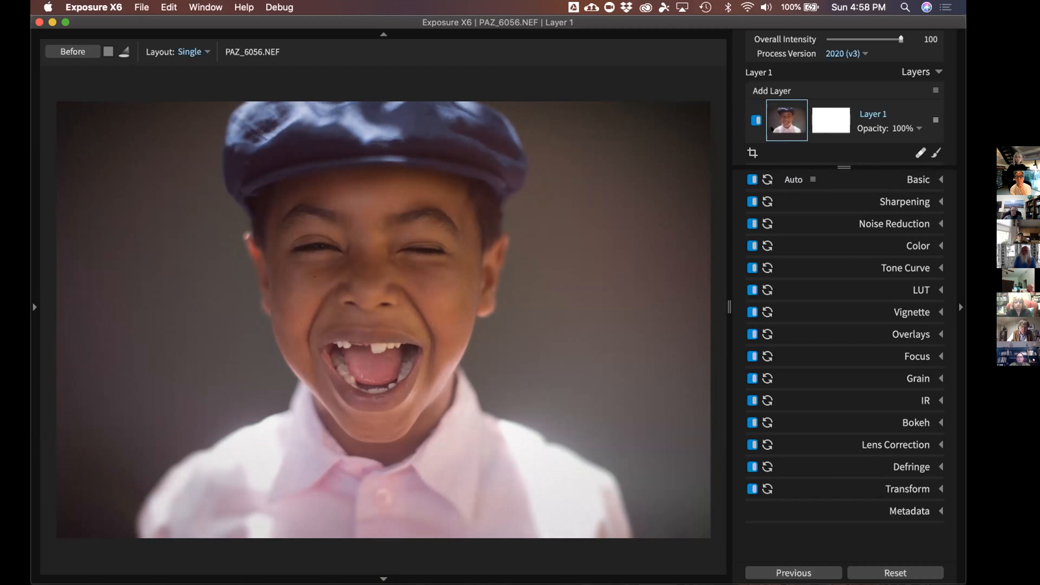
pyautogui.moveTo(771, 128)
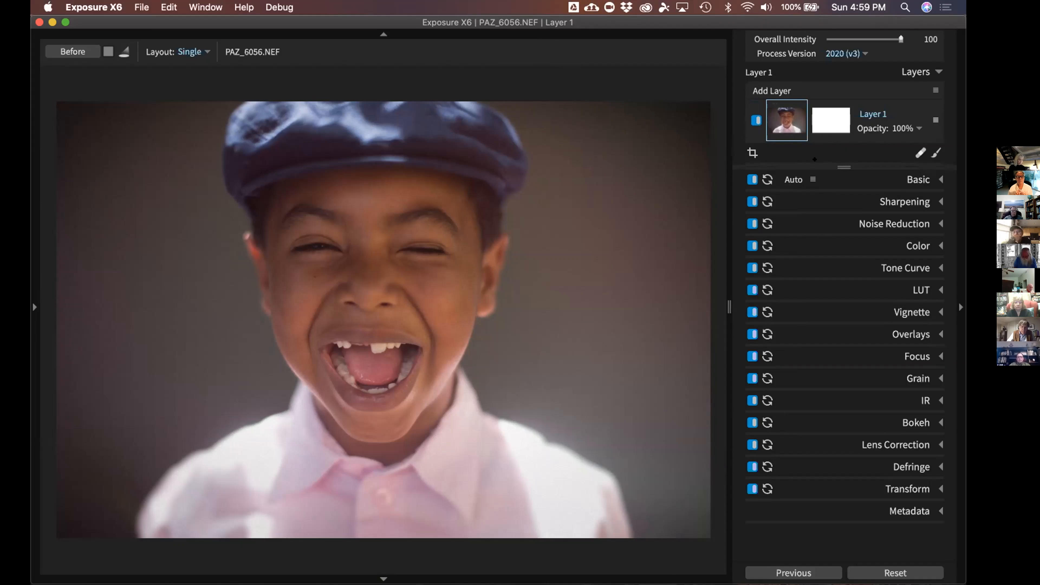
# In the left Presets panel, filter to B&W, expand B&W Films and apply Kodak TRI-X 400
pyautogui.click(34, 298)
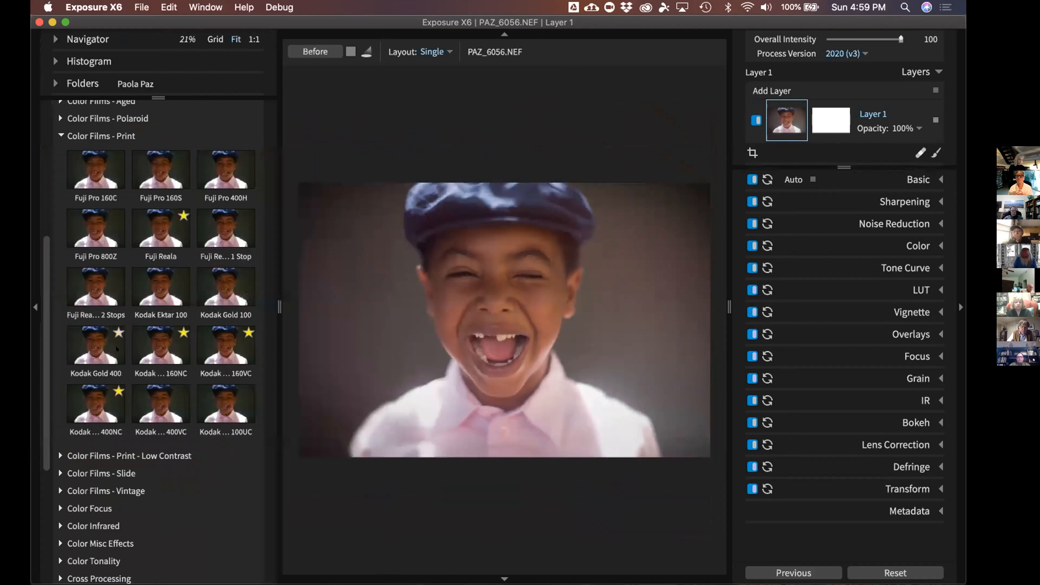
pyautogui.click(143, 136)
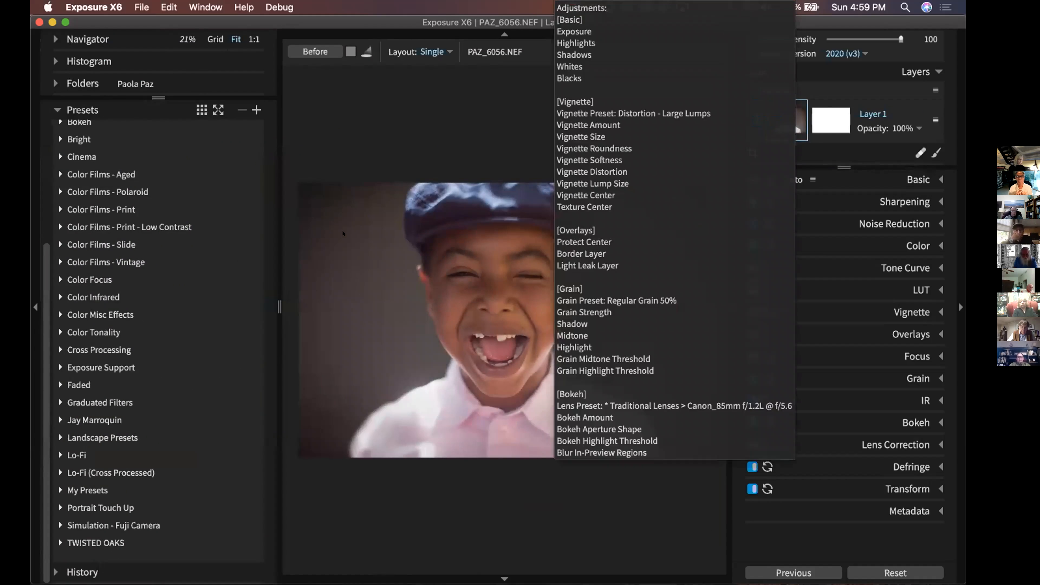
pyautogui.scroll(5, 95, 210)
pyautogui.click(149, 131)
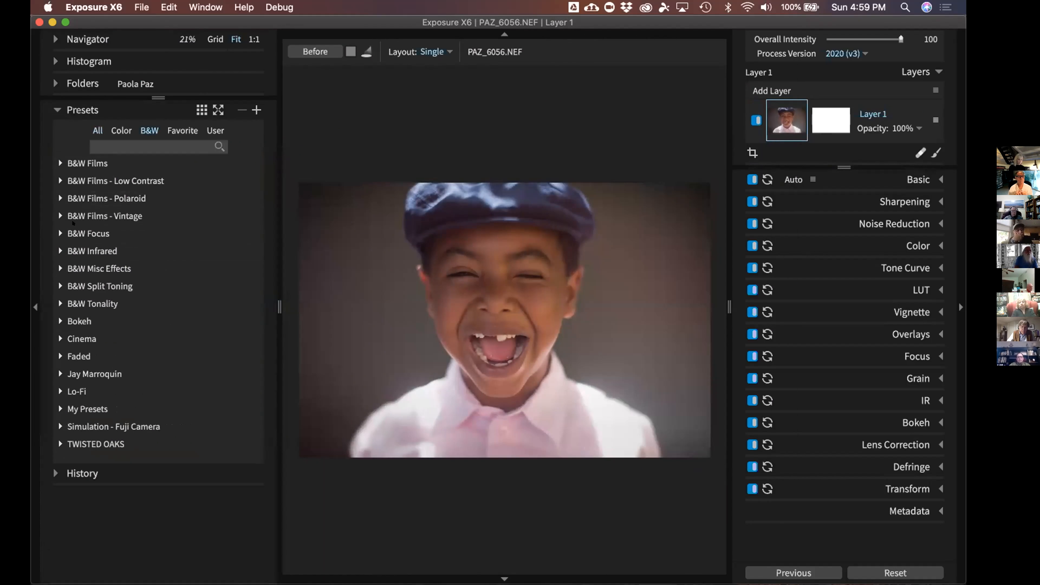
pyautogui.click(72, 198)
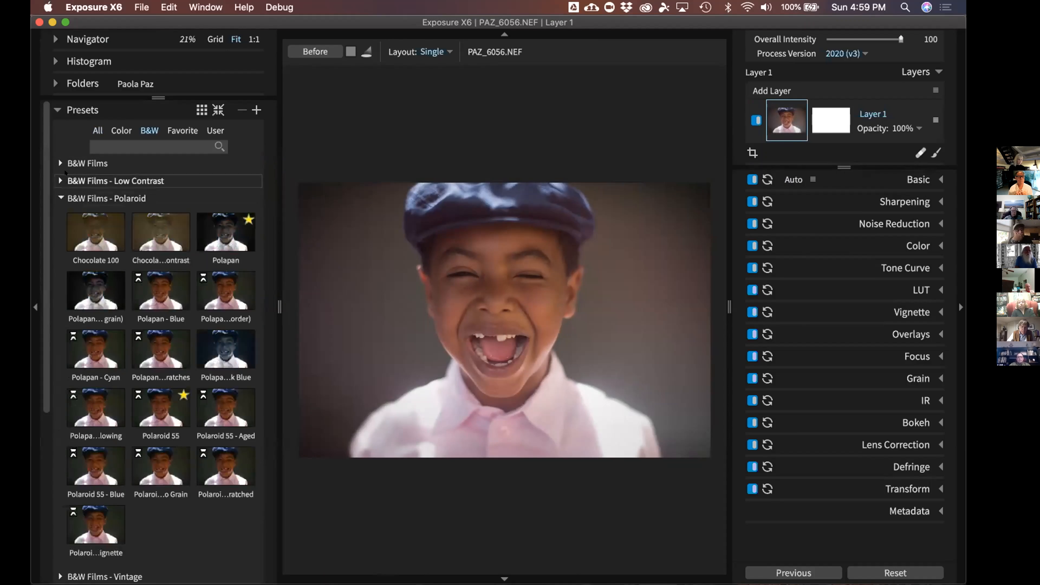
pyautogui.click(67, 164)
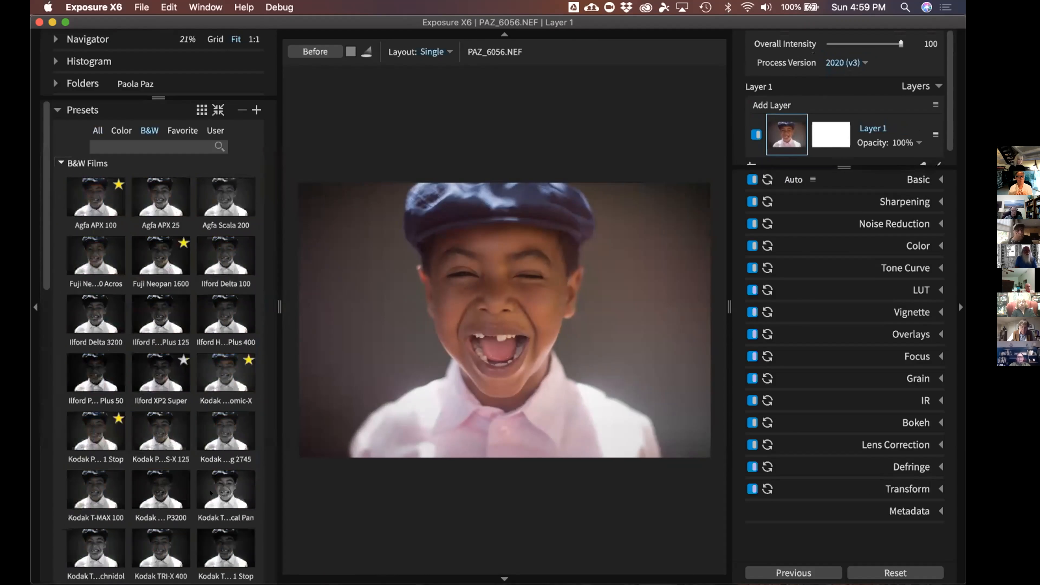
pyautogui.scroll(-3, 210, 493)
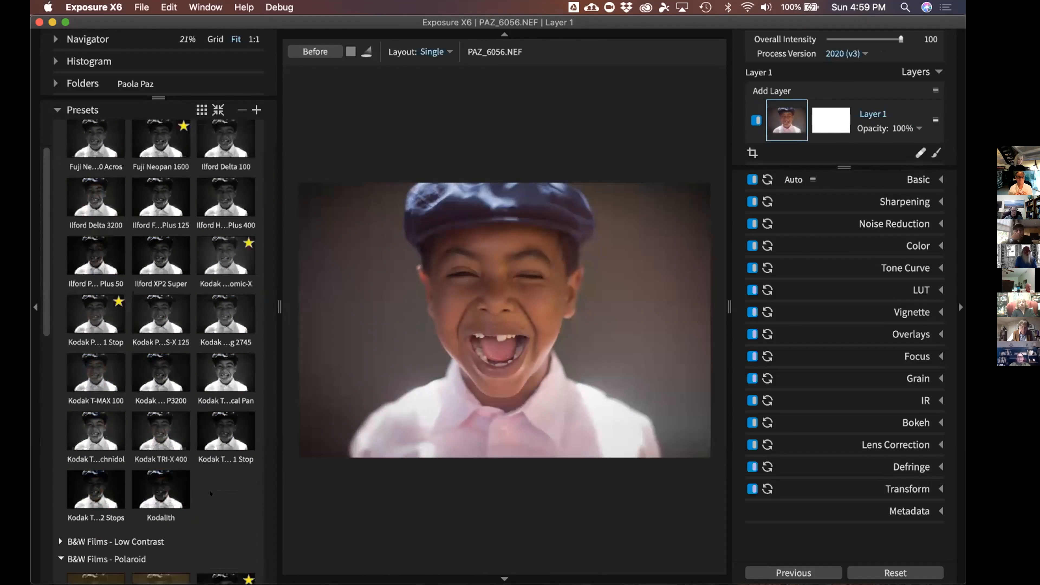
pyautogui.click(139, 431)
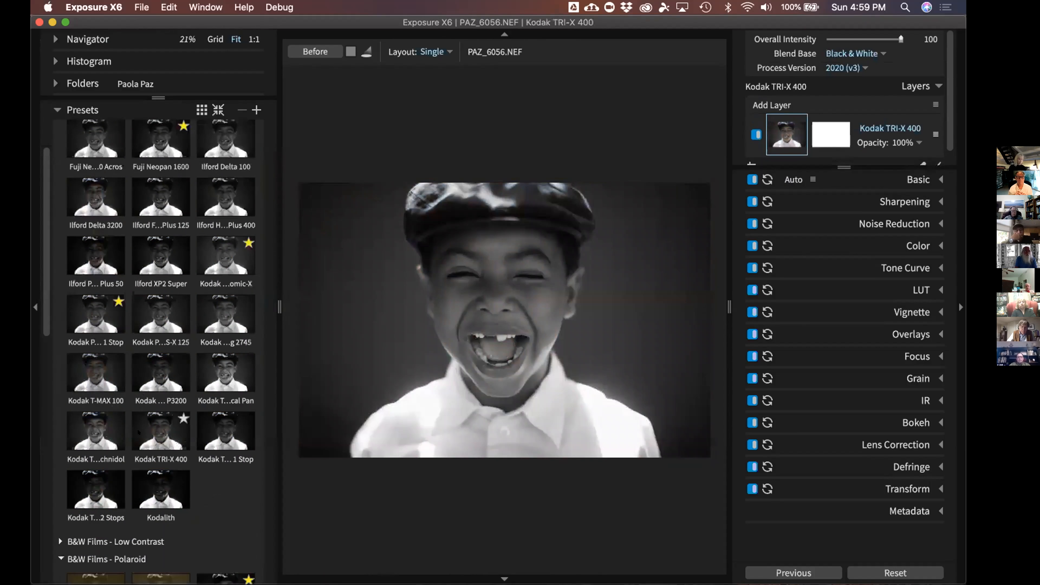
# Add Kodak TRI-X 400 as a new layer and enlarge the layers list
pyautogui.rightClick(139, 431)
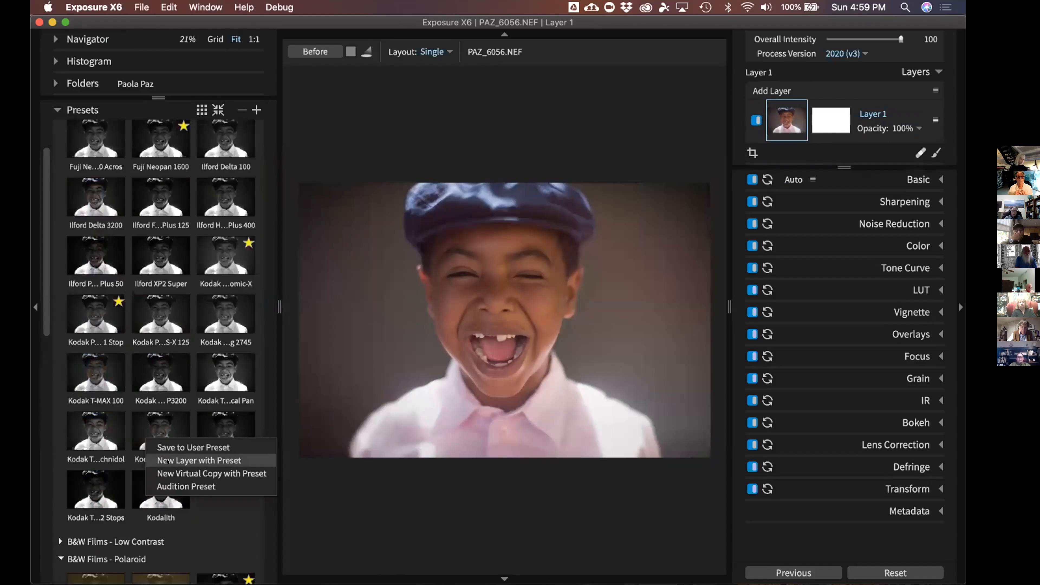
pyautogui.click(168, 460)
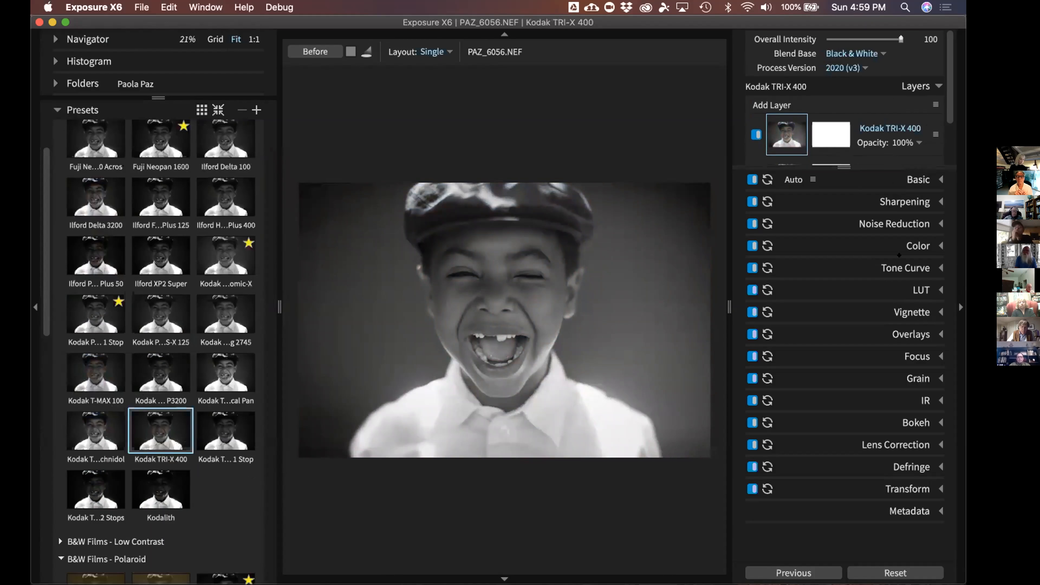
pyautogui.moveTo(849, 167); pyautogui.dragTo(850, 224)
# Rename Layer 1 to 'Basic Edits', reselect it, and hide the left Presets panel
pyautogui.rightClick(864, 170)
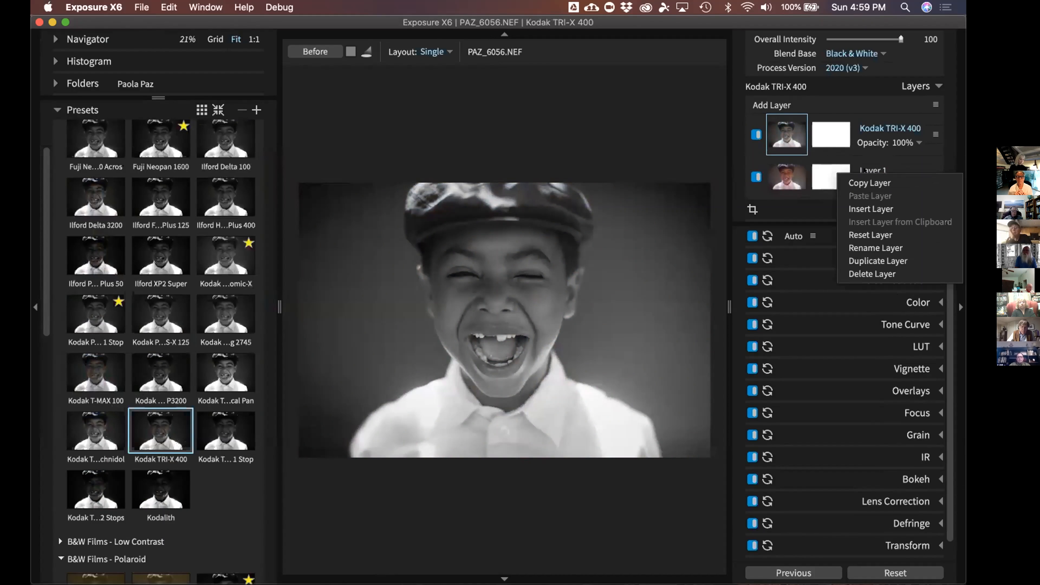
pyautogui.click(876, 248)
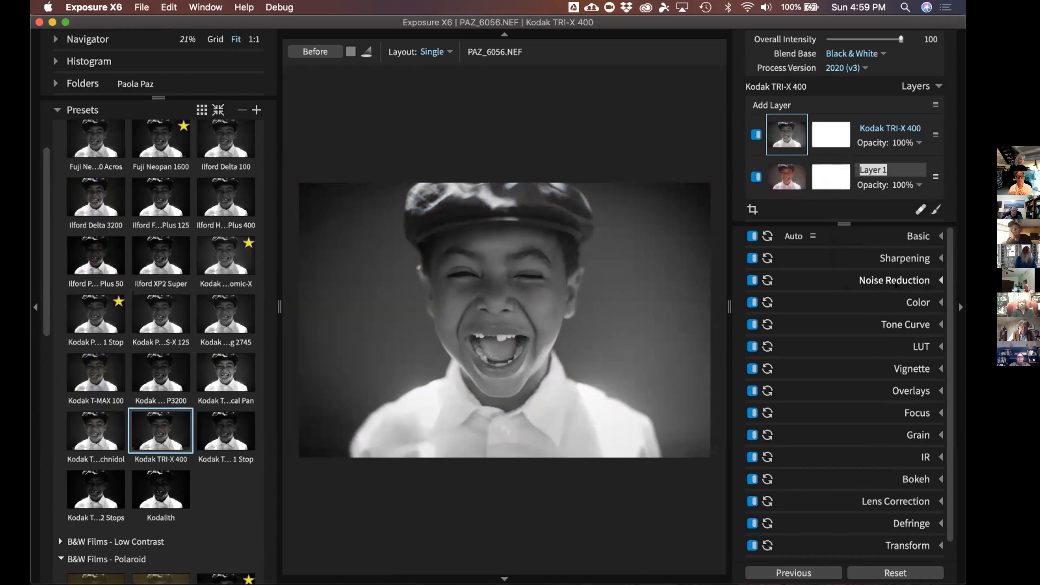
pyautogui.write('Basic Edits')
pyautogui.press('Return')
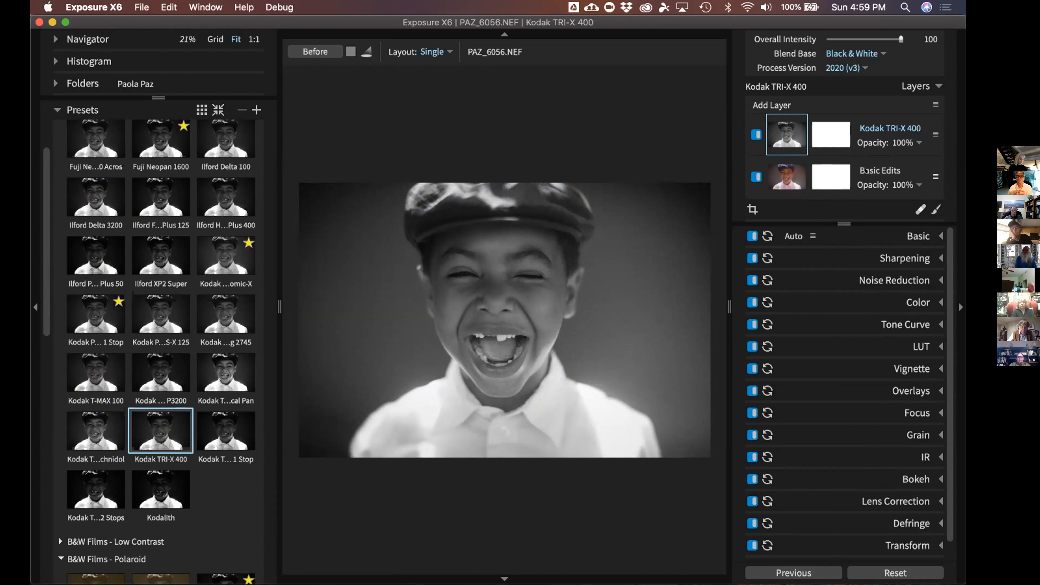
pyautogui.click(866, 171)
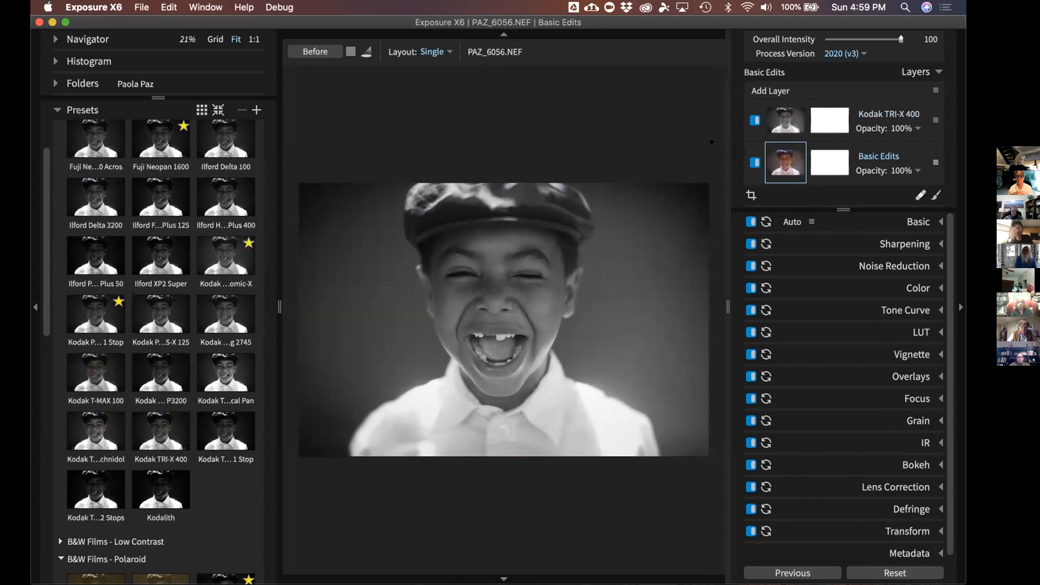
pyautogui.moveTo(729, 159); pyautogui.dragTo(721, 158)
pyautogui.click(858, 117)
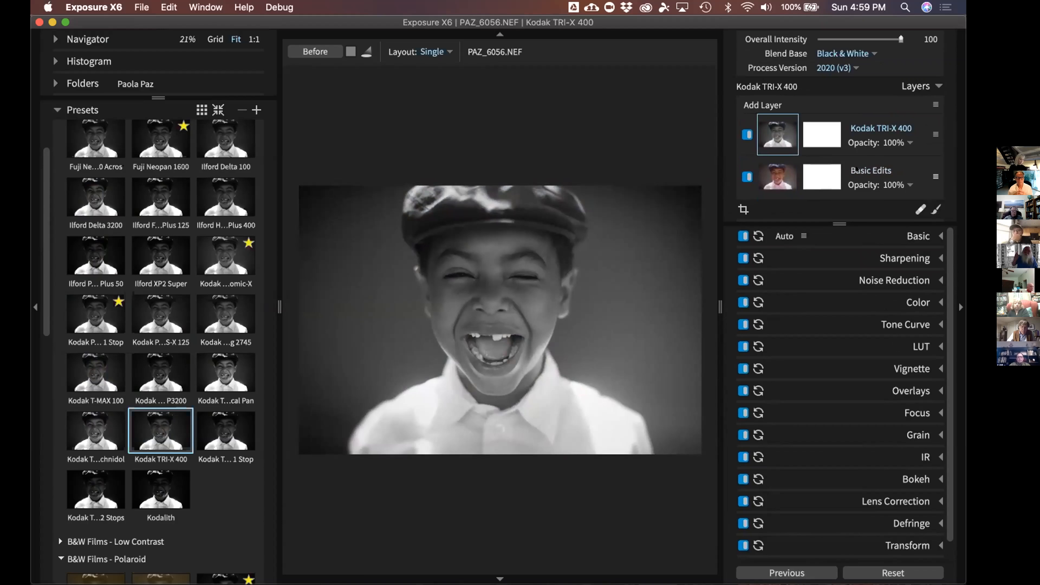
pyautogui.click(856, 169)
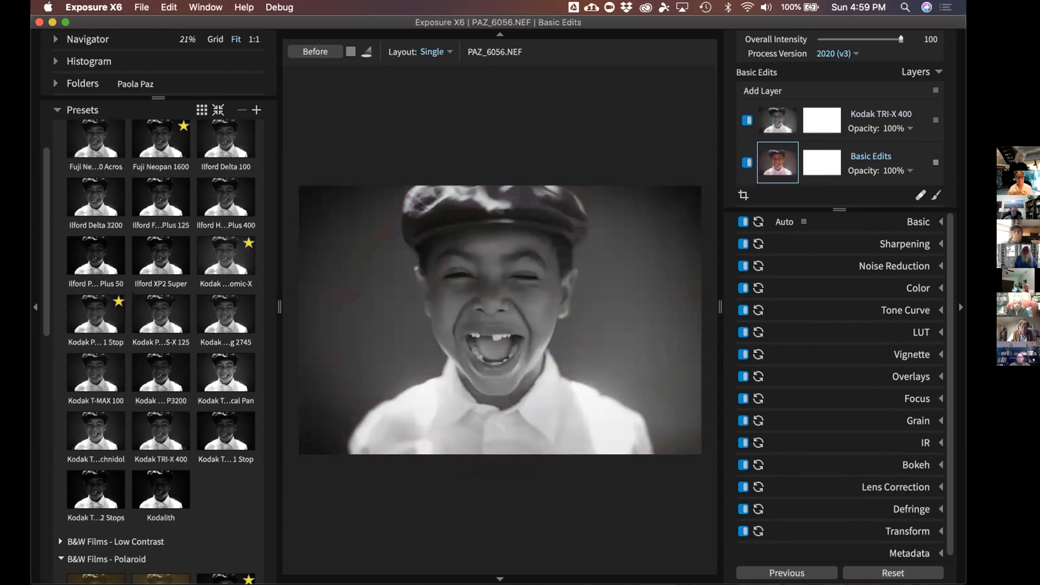
pyautogui.click(36, 368)
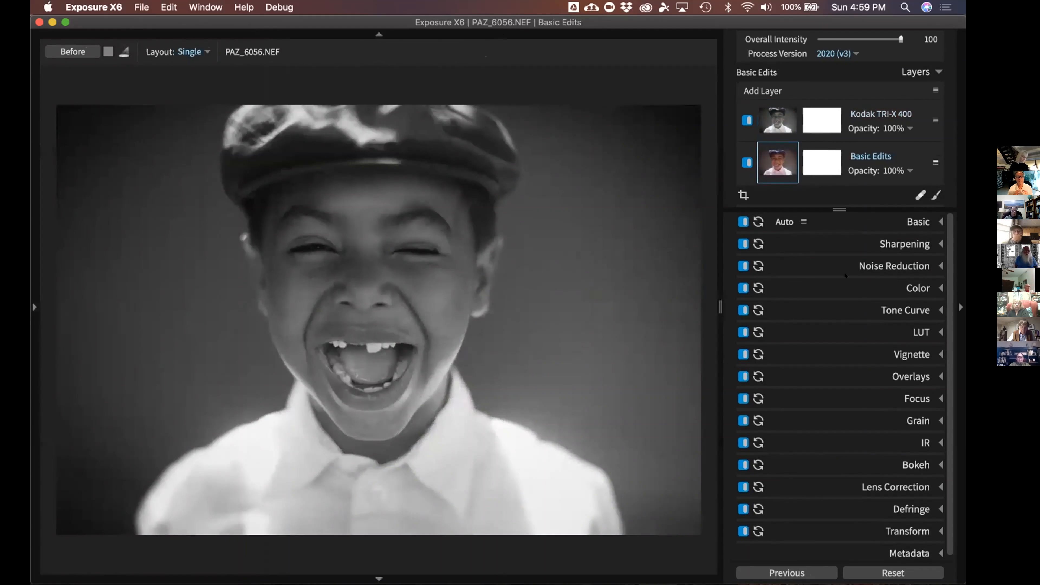
# Delete the Kodak TRI-X 400 layer, leaving only the Basic Edits layer
pyautogui.click(773, 118)
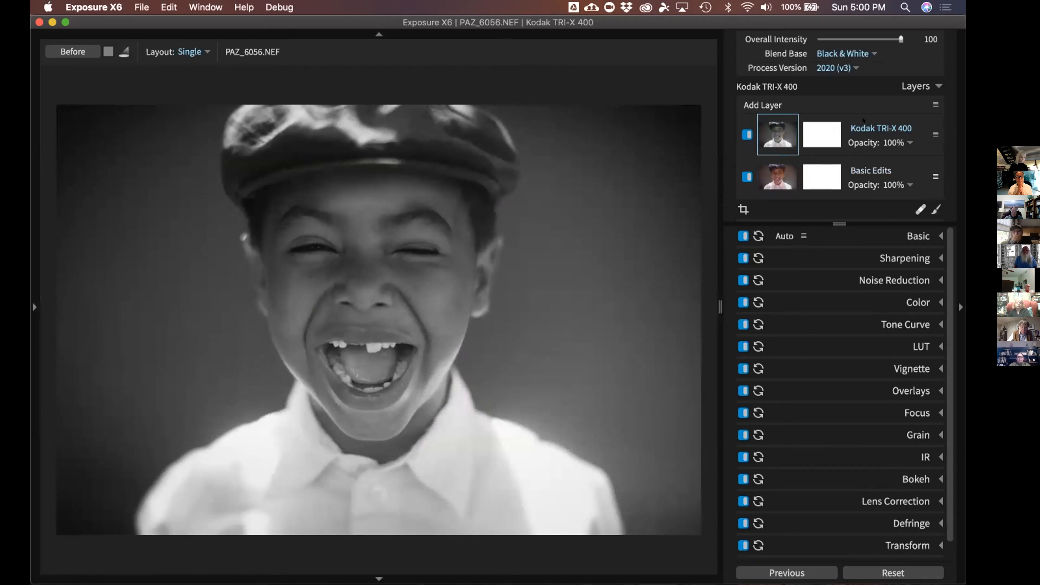
pyautogui.rightClick(784, 131)
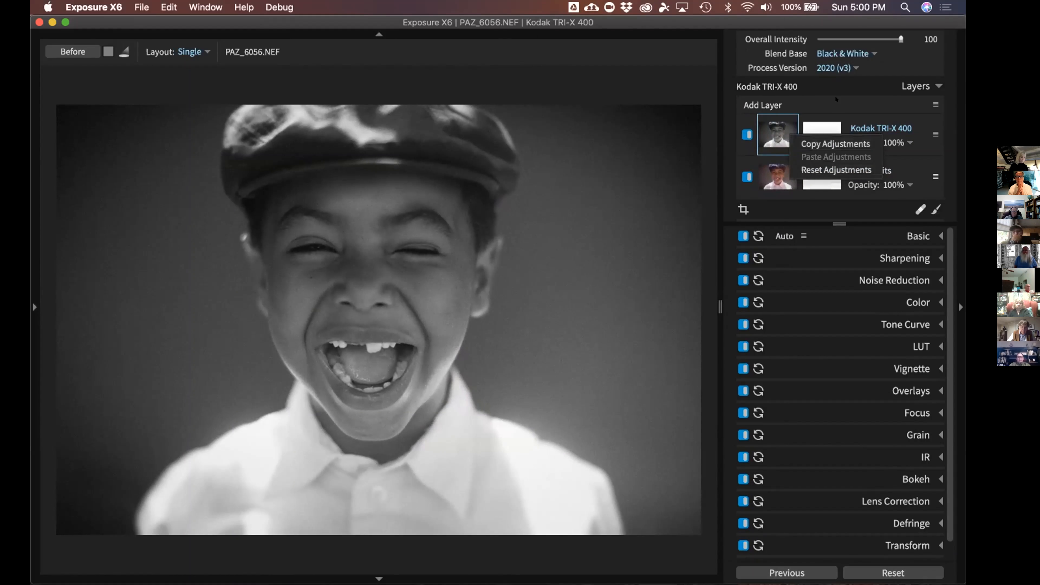
pyautogui.click(862, 117)
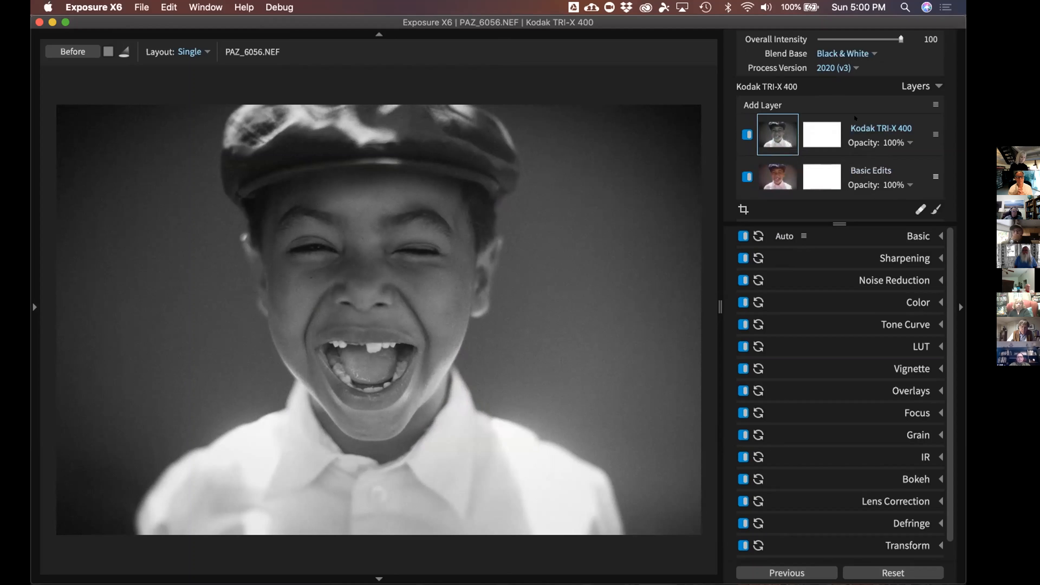
pyautogui.rightClick(854, 119)
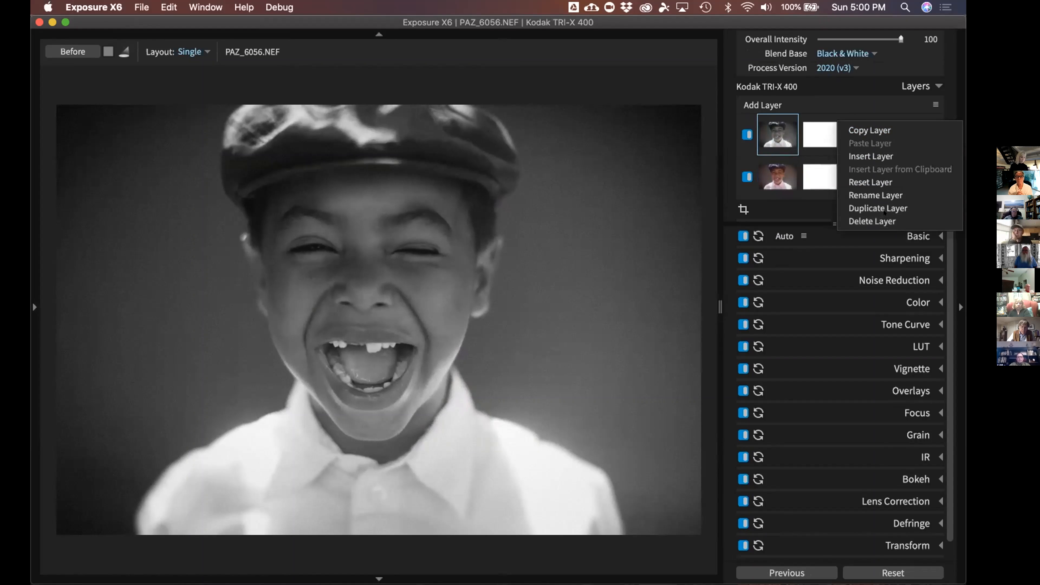
pyautogui.click(880, 219)
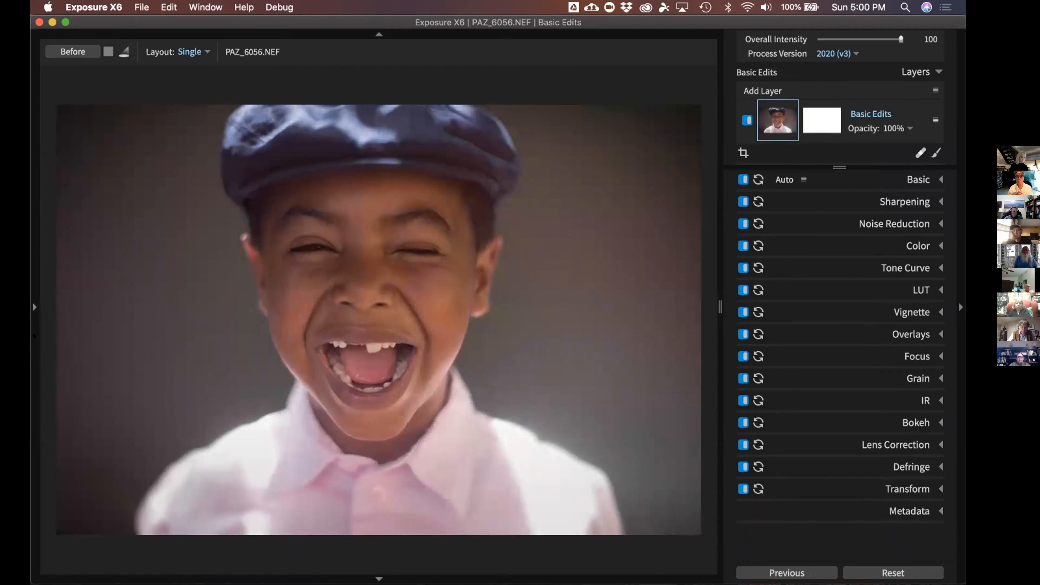
# Reopen the left Presets panel with its list reset to the top
pyautogui.click(35, 335)
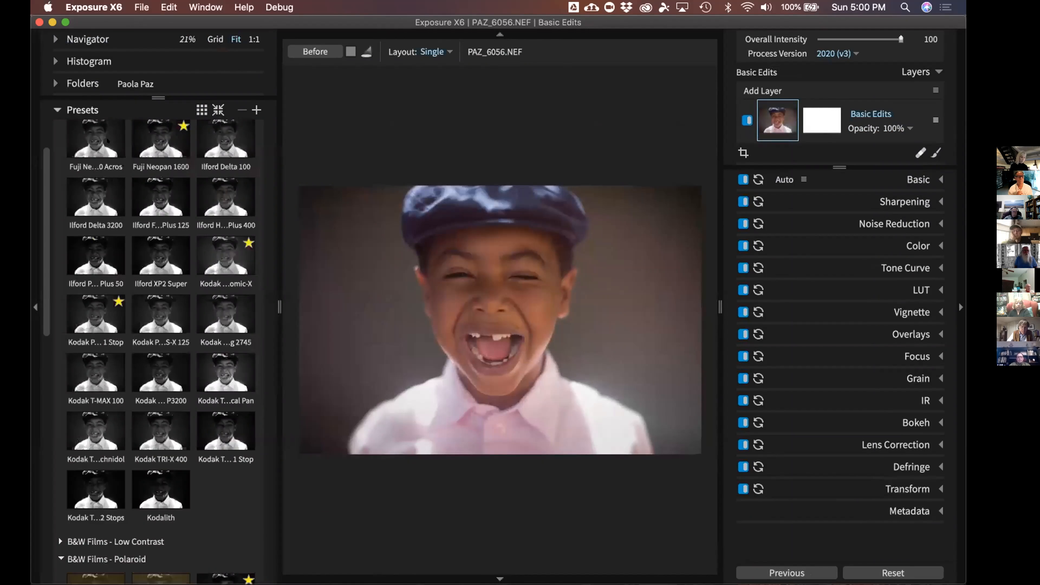
pyautogui.click(87, 111)
pyautogui.click(84, 111)
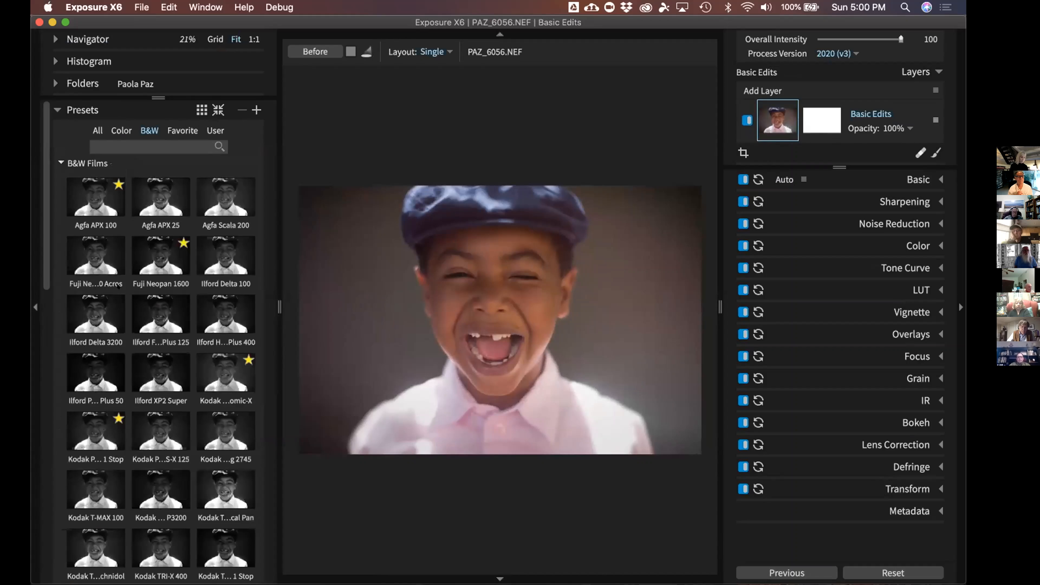
# Add Color Wash - Orange from the Color tab's Graduated Filters as a new layer
pyautogui.click(119, 131)
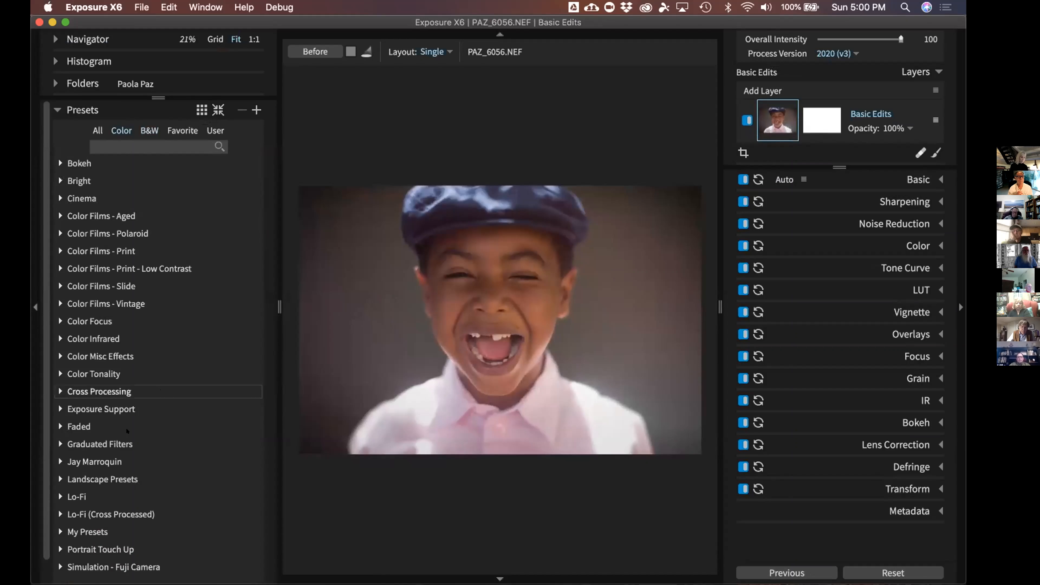
pyautogui.click(115, 443)
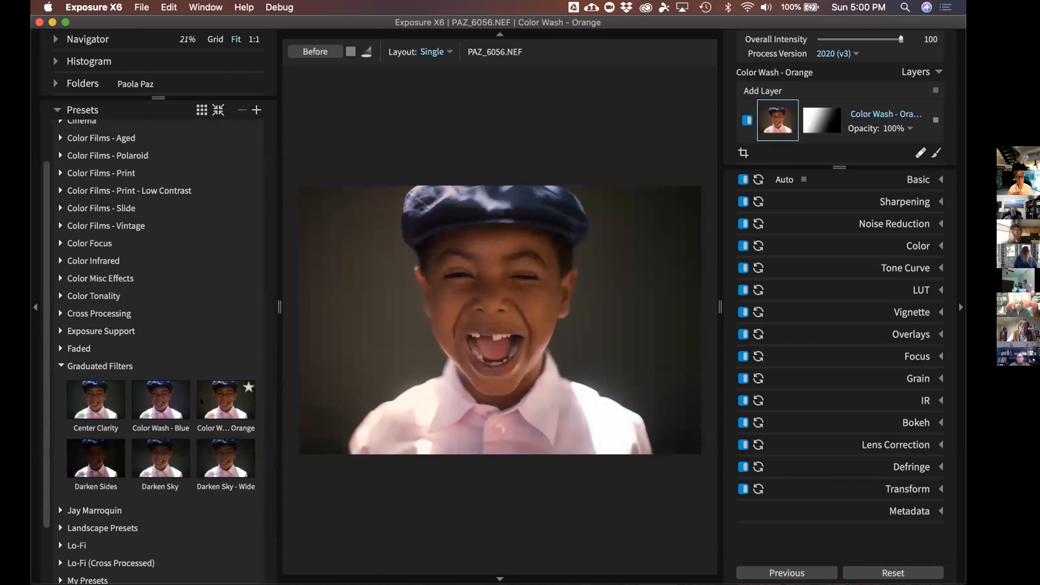
pyautogui.rightClick(201, 401)
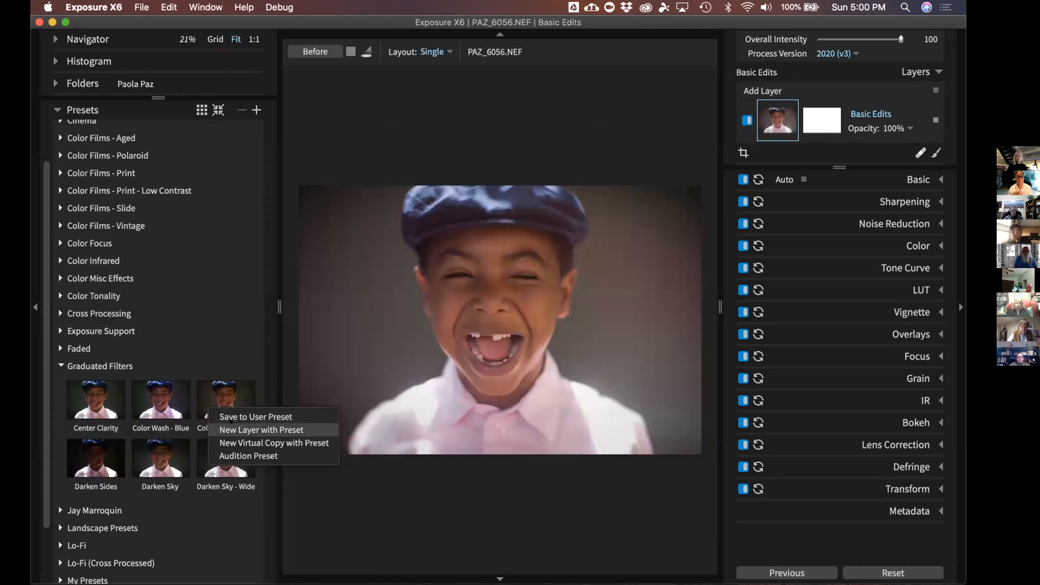
pyautogui.click(246, 430)
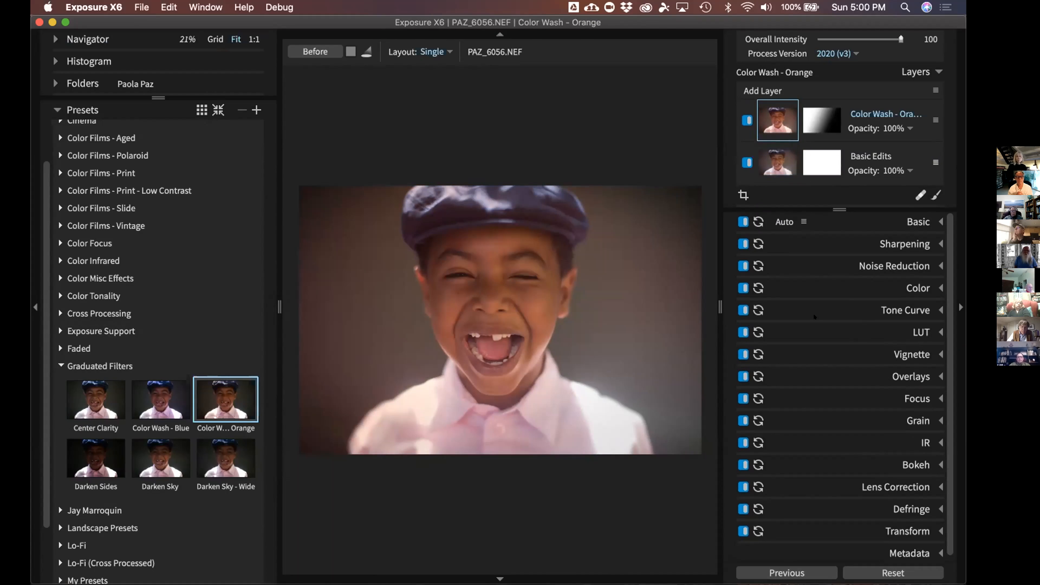
# Collapse the Presets panel, compare the Color Wash layer on and off, and expand its Color settings
pyautogui.click(744, 119)
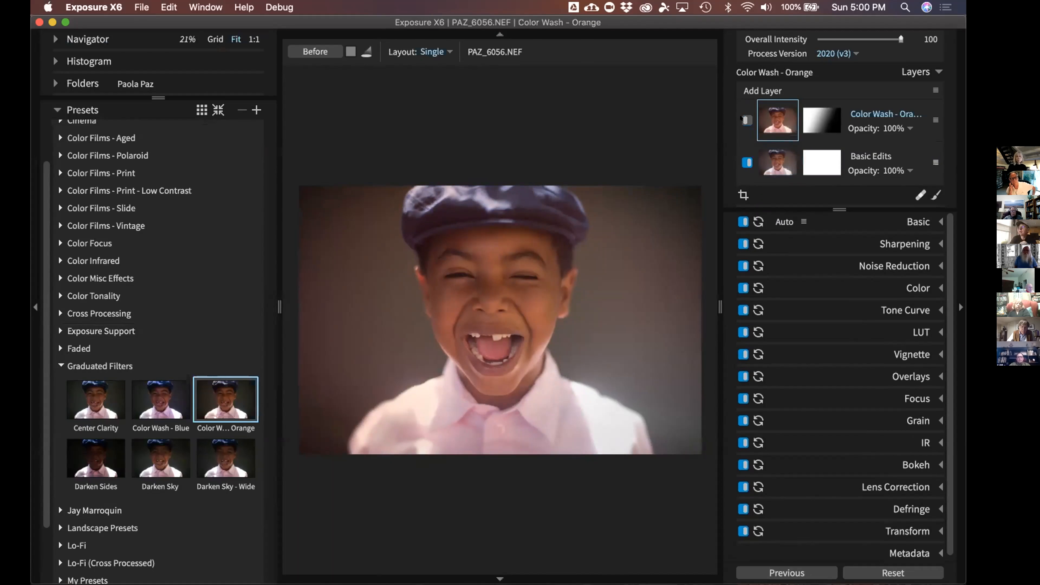
pyautogui.click(744, 119)
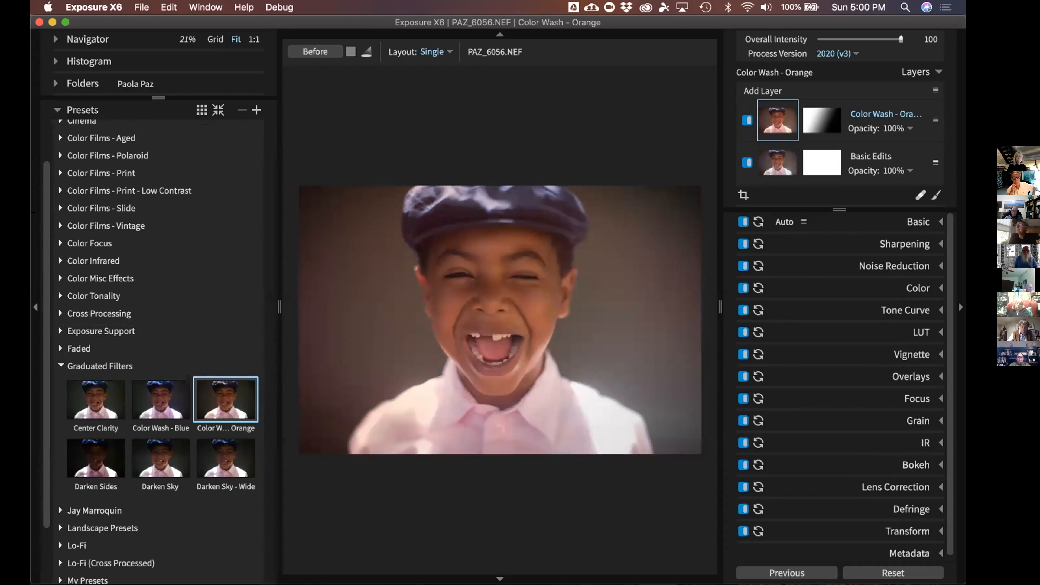
pyautogui.click(36, 307)
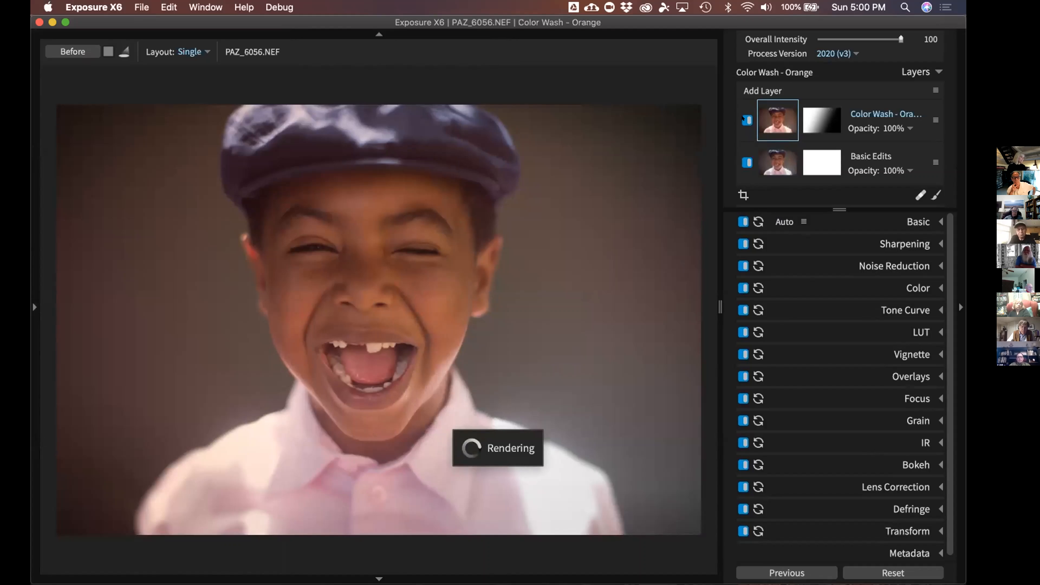
pyautogui.click(744, 119)
pyautogui.click(744, 120)
pyautogui.click(824, 119)
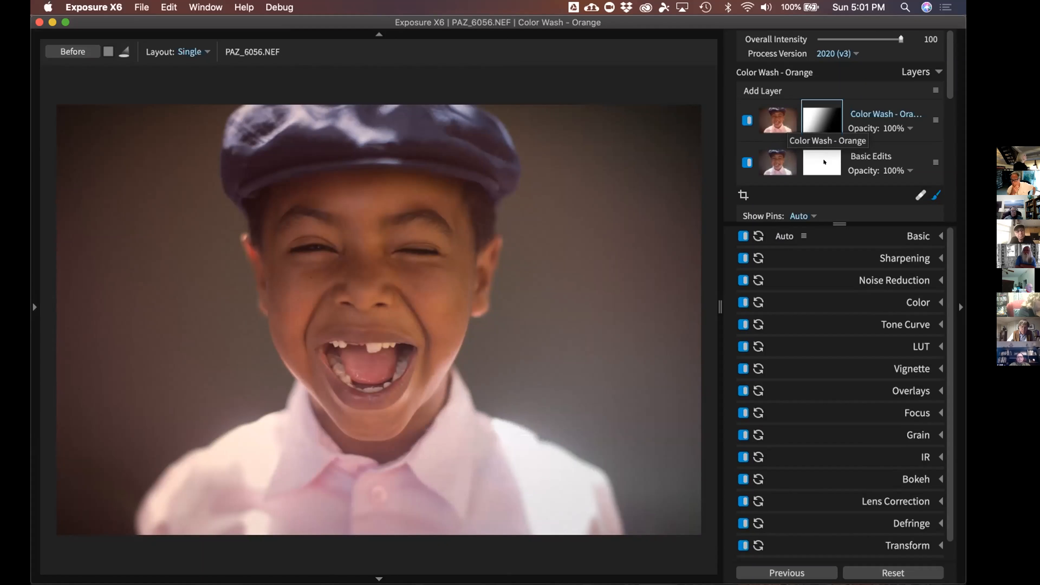
pyautogui.click(916, 302)
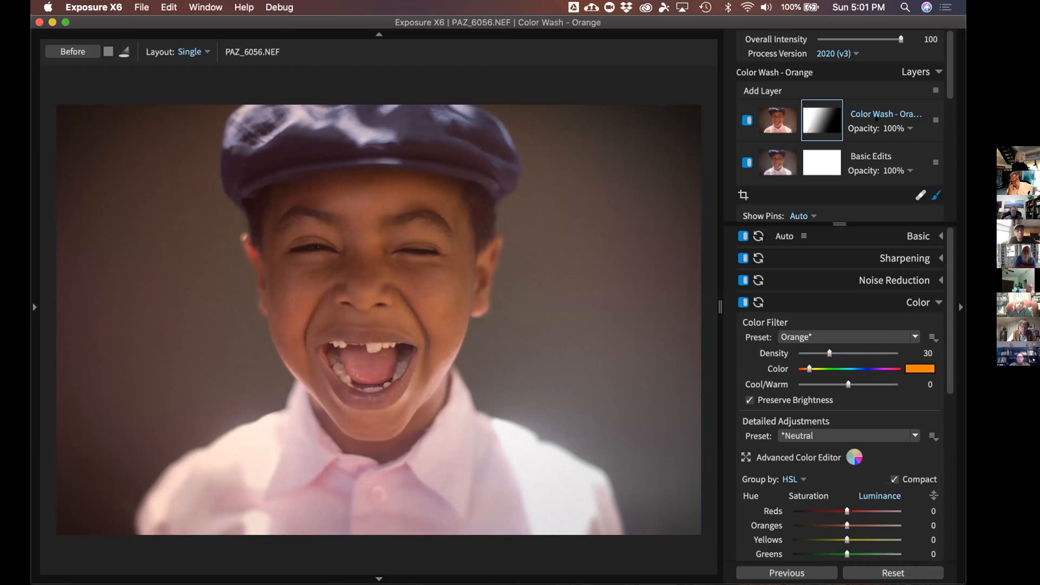
# Raise the Color Filter Density from 30 to 71 and activate the wash gradient on the photo
pyautogui.moveTo(830, 353); pyautogui.dragTo(868, 353)
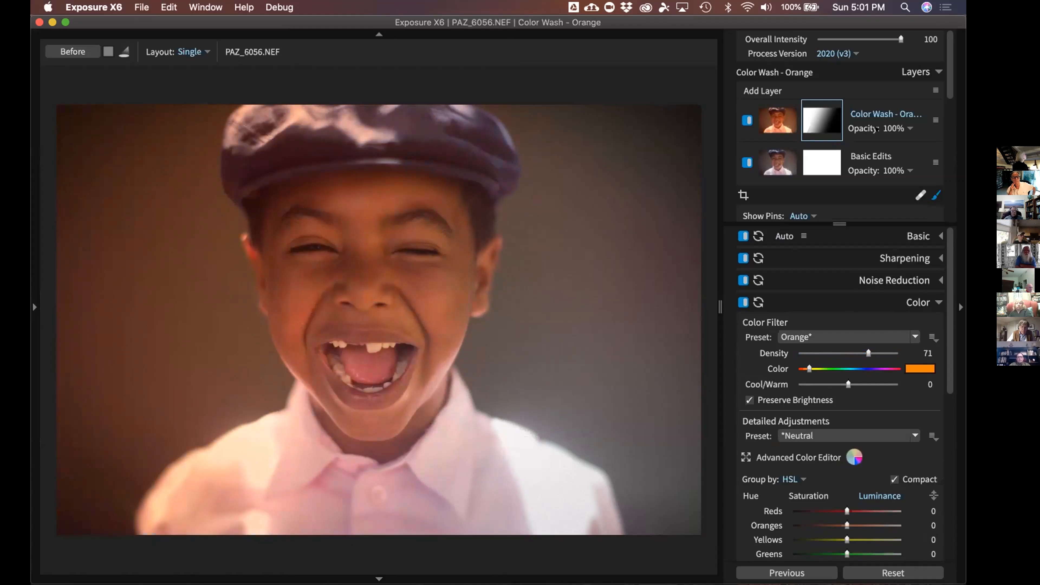
pyautogui.click(161, 248)
pyautogui.click(160, 246)
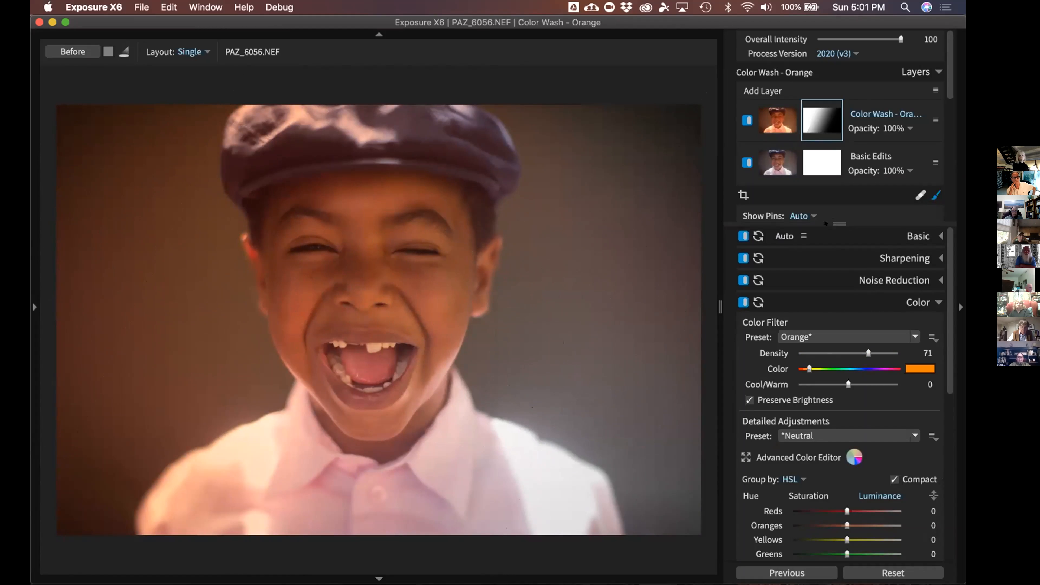
pyautogui.moveTo(854, 224)
pyautogui.mouseDown()
pyautogui.moveTo(845, 306)
pyautogui.moveTo(861, 489)
pyautogui.mouseUp()
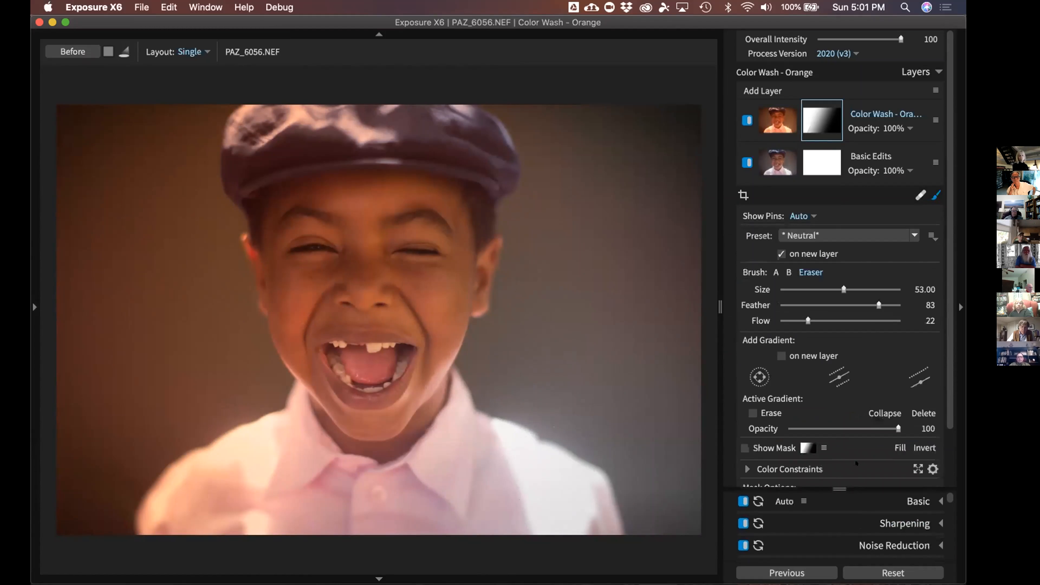
# Widen the orange wash's gradient transition and move it lower and right, checking the mask overlay
pyautogui.moveTo(949, 118); pyautogui.dragTo(949, 139)
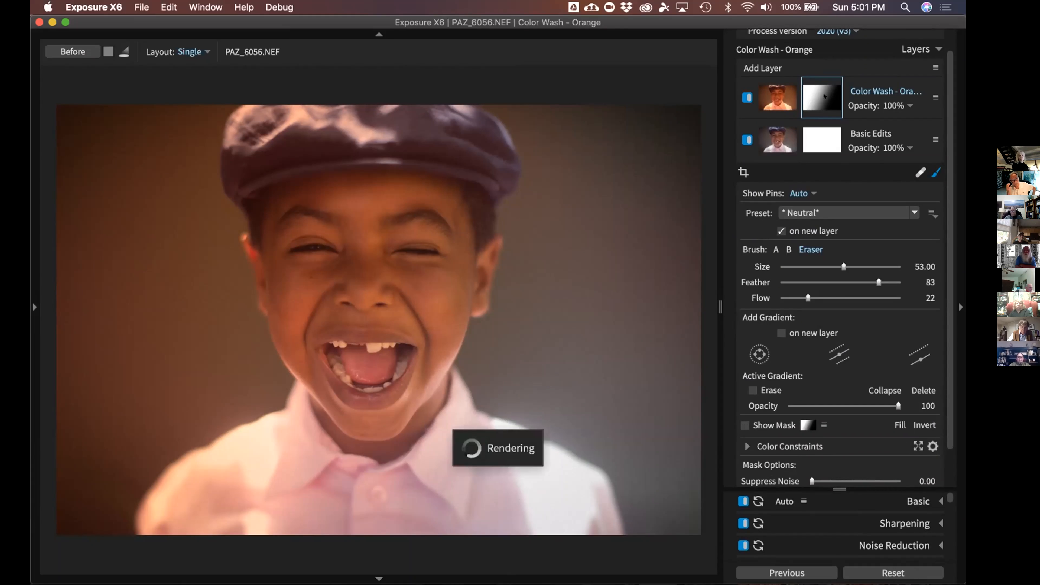
pyautogui.press('o')
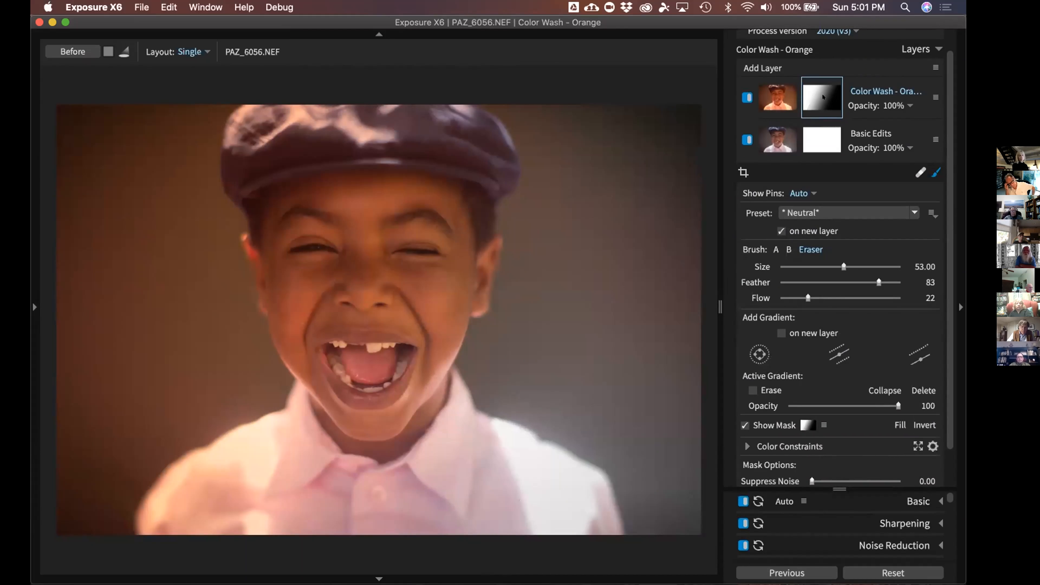
pyautogui.press('o')
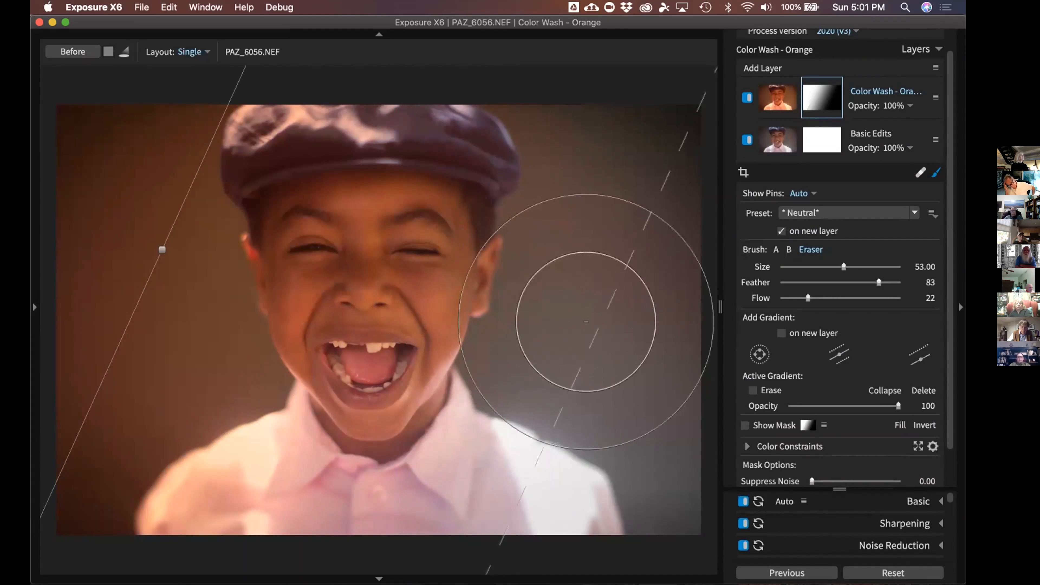
pyautogui.moveTo(585, 329); pyautogui.dragTo(483, 315)
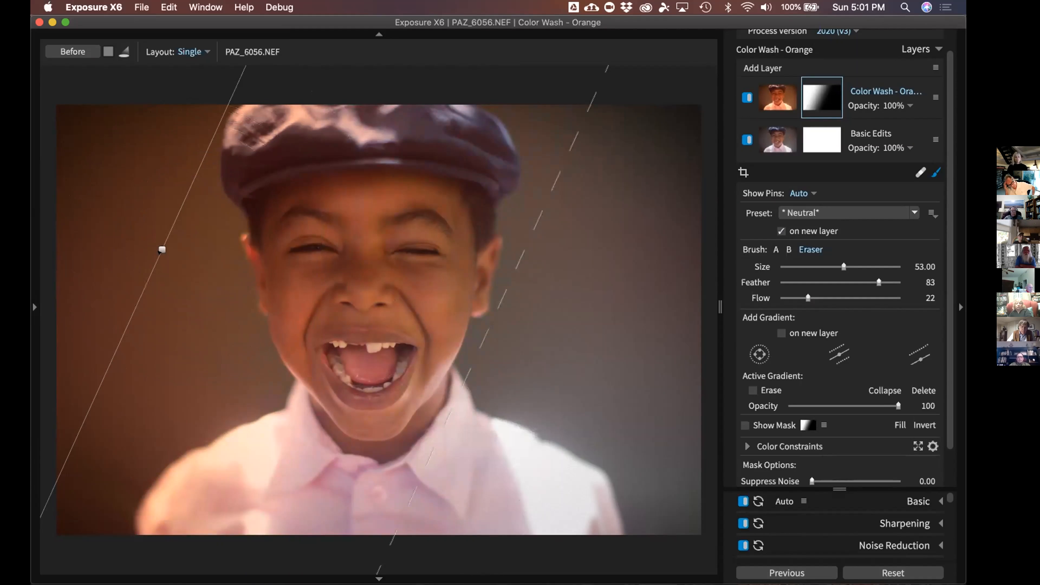
pyautogui.moveTo(161, 250); pyautogui.dragTo(169, 340)
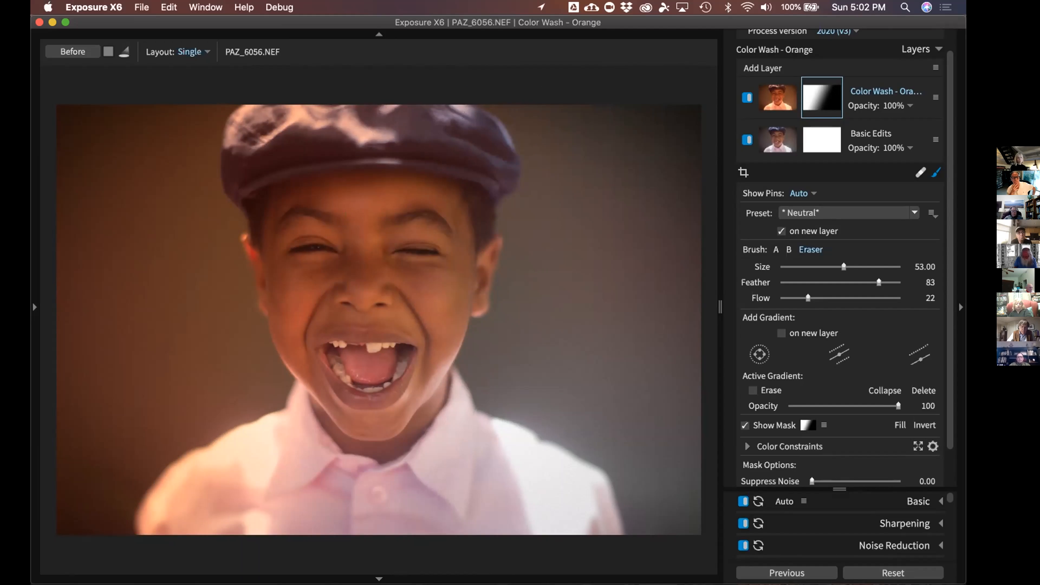
pyautogui.press('o')
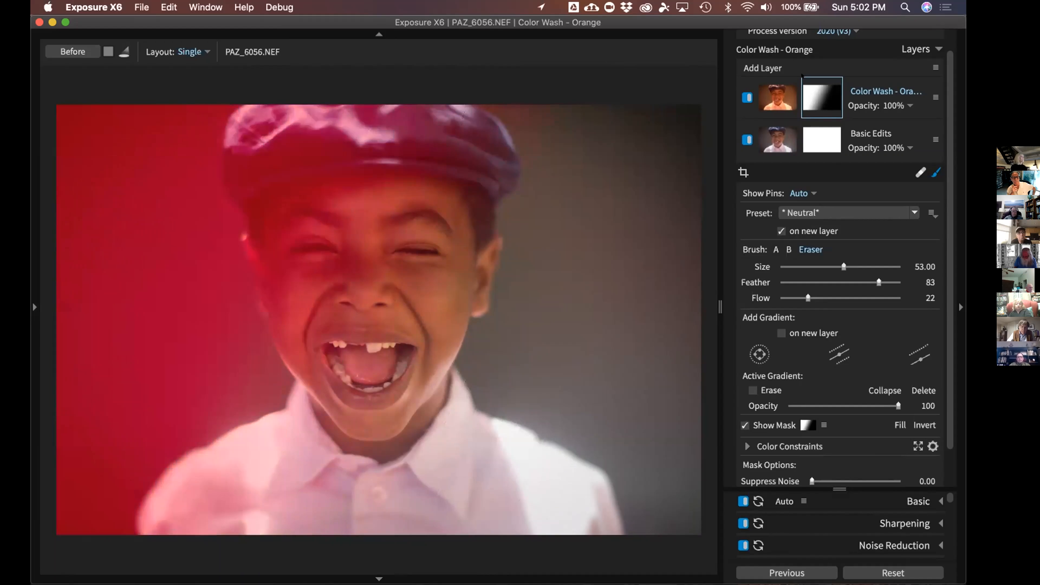
pyautogui.press('o')
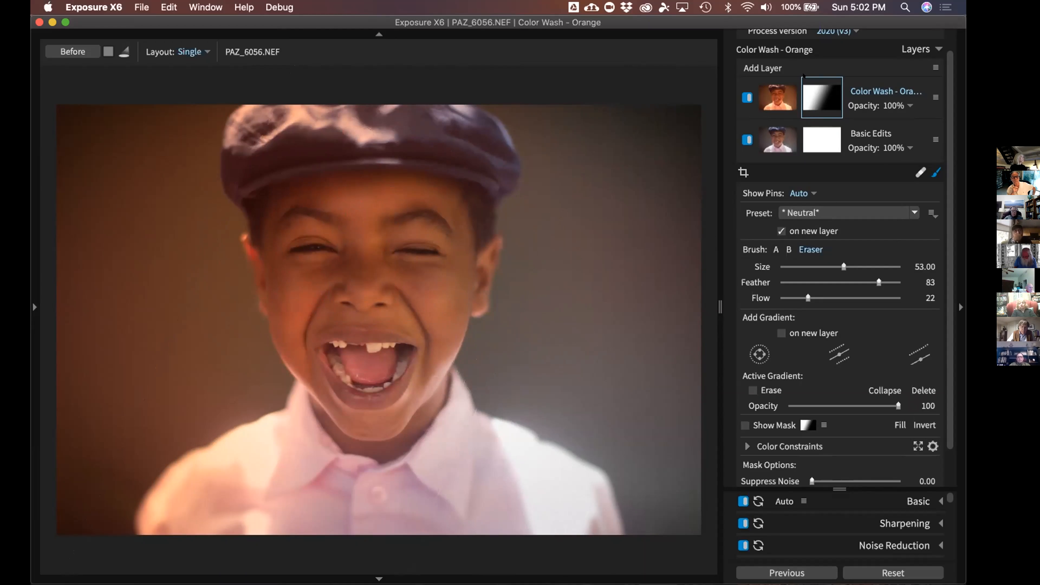
# Set the Color Wash - Orange layer's opacity to 42%
pyautogui.click(908, 106)
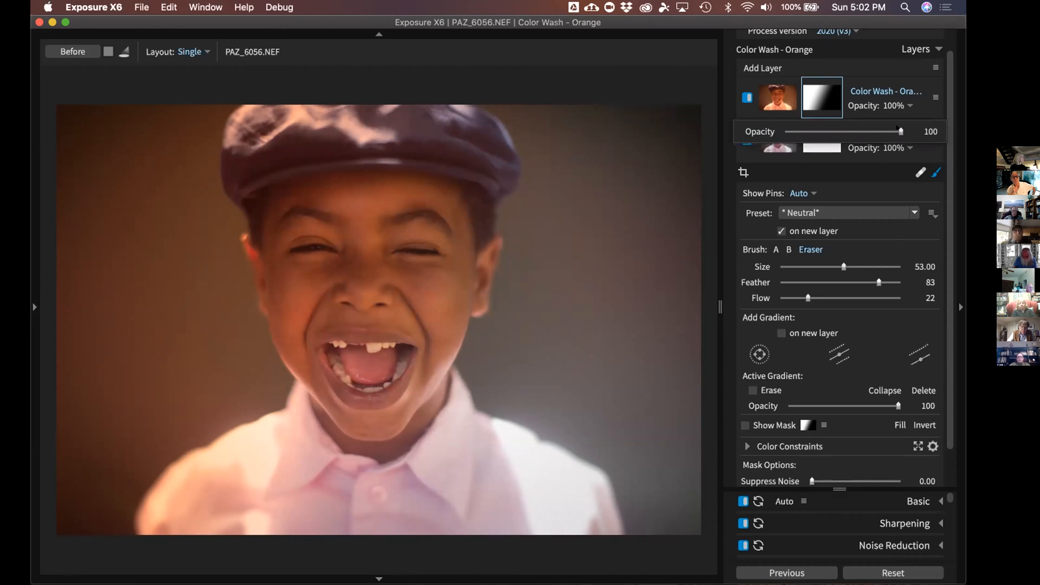
pyautogui.moveTo(895, 129); pyautogui.dragTo(826, 131)
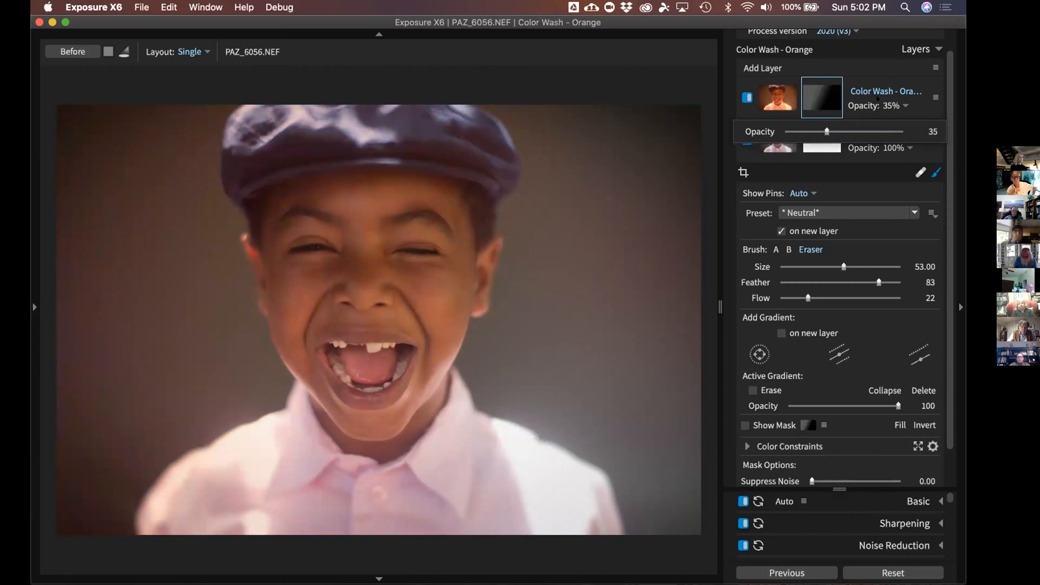
pyautogui.moveTo(827, 131); pyautogui.dragTo(835, 131)
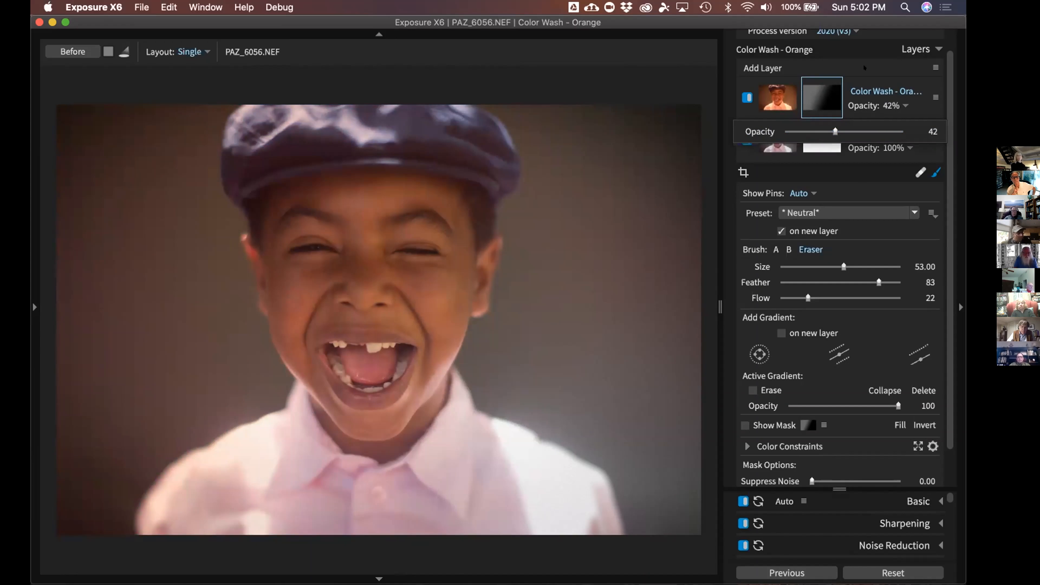
pyautogui.click(886, 99)
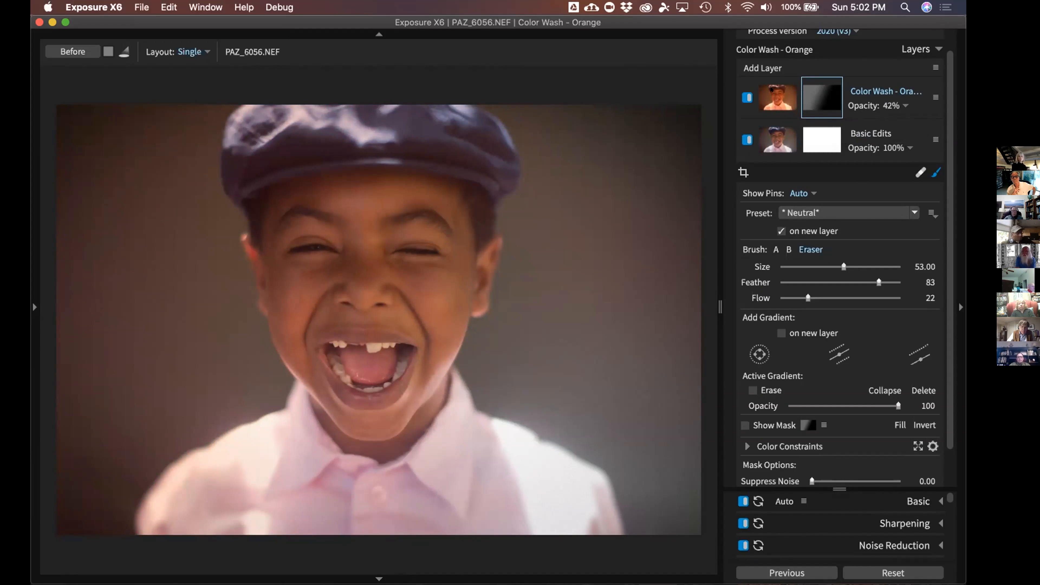
# Duplicate the Color Wash layer and delete the gradient on the copy's mask
pyautogui.rightClick(777, 98)
pyautogui.rightClick(876, 83)
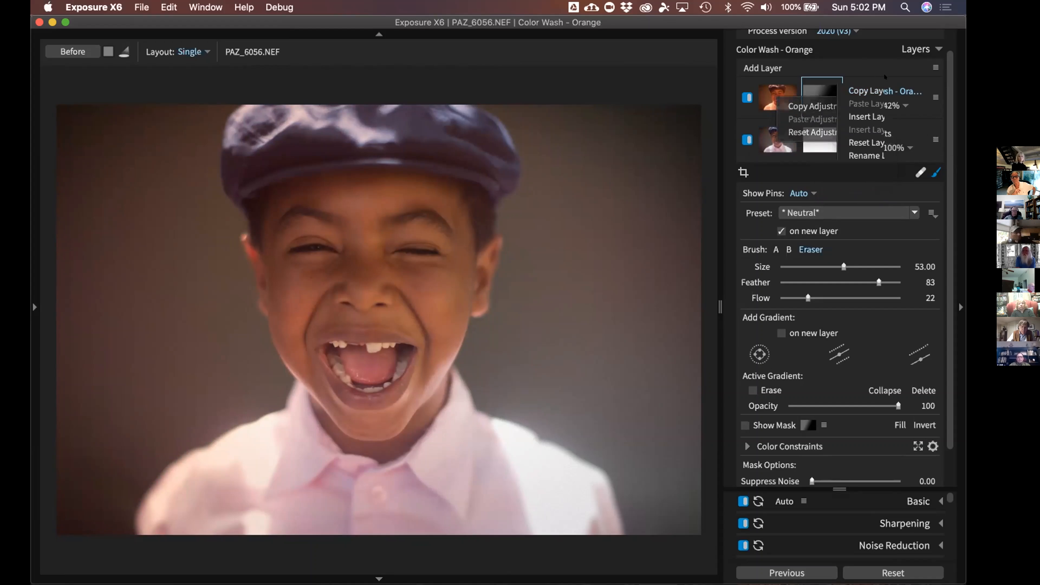
pyautogui.click(887, 168)
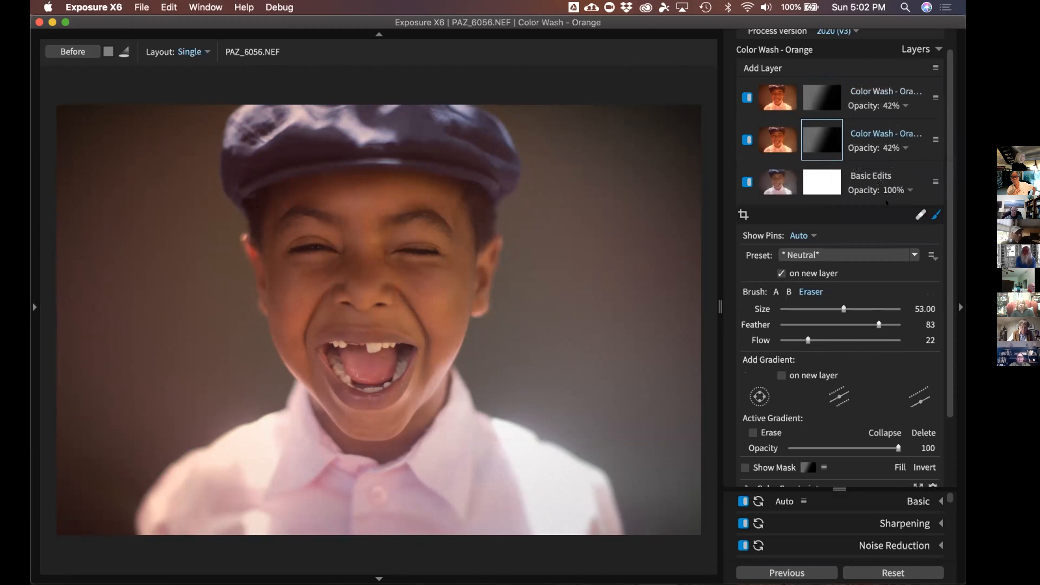
pyautogui.click(821, 89)
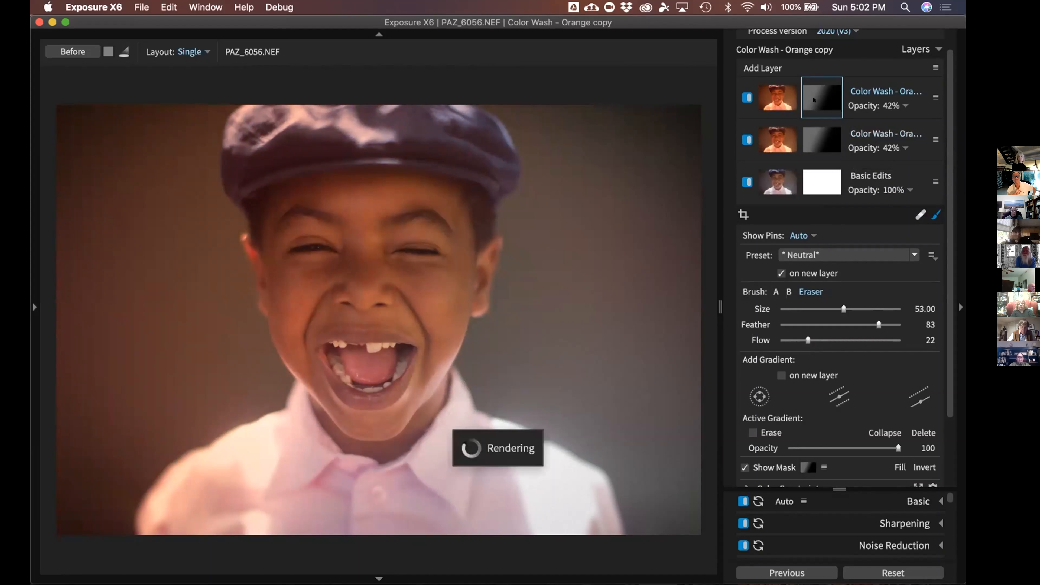
pyautogui.scroll(-2, 939, 311)
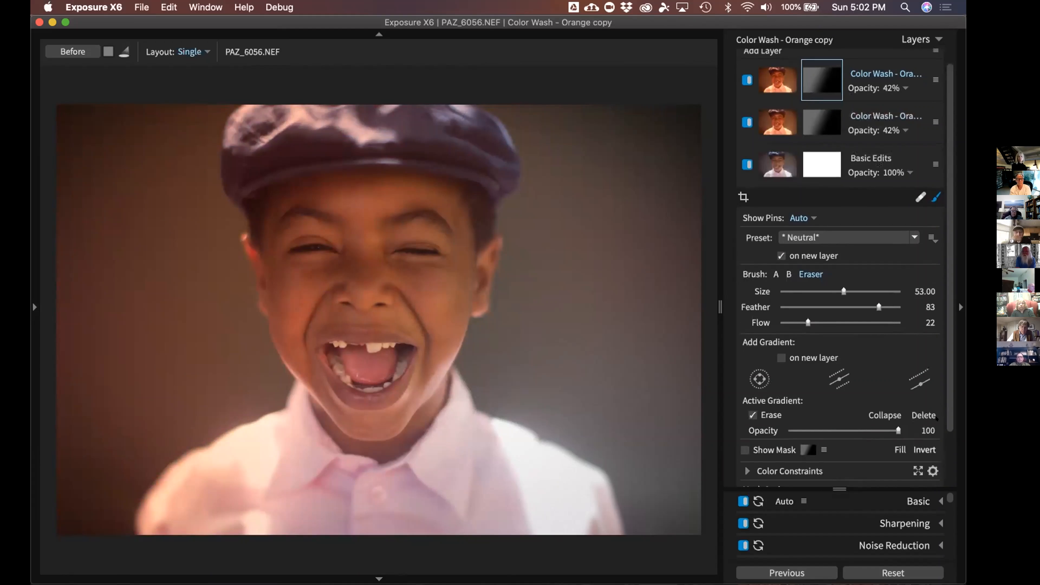
pyautogui.click(923, 415)
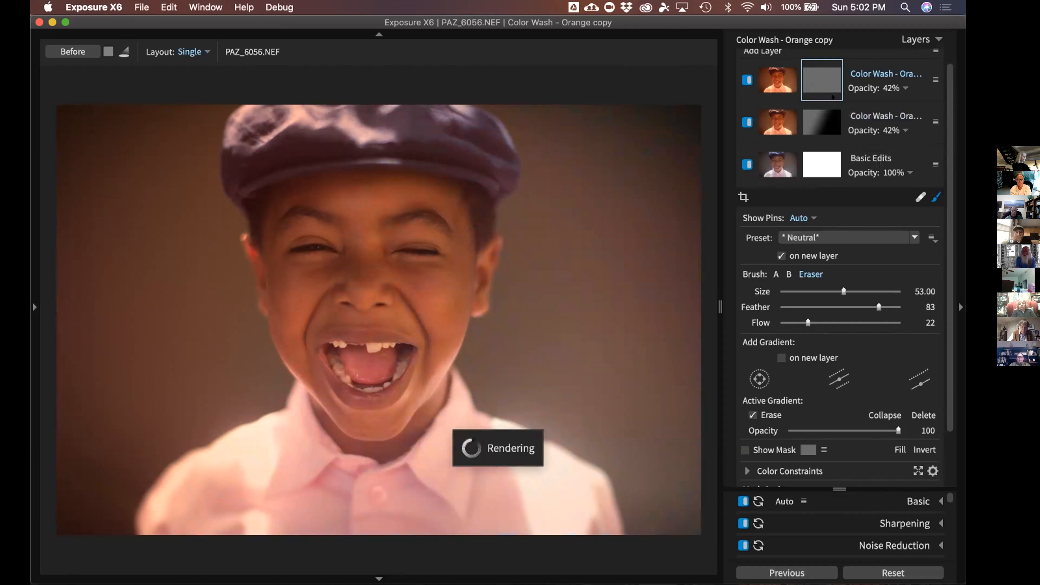
# Copy the original layer's gradient mask onto the copy and shift it slightly right
pyautogui.click(825, 123)
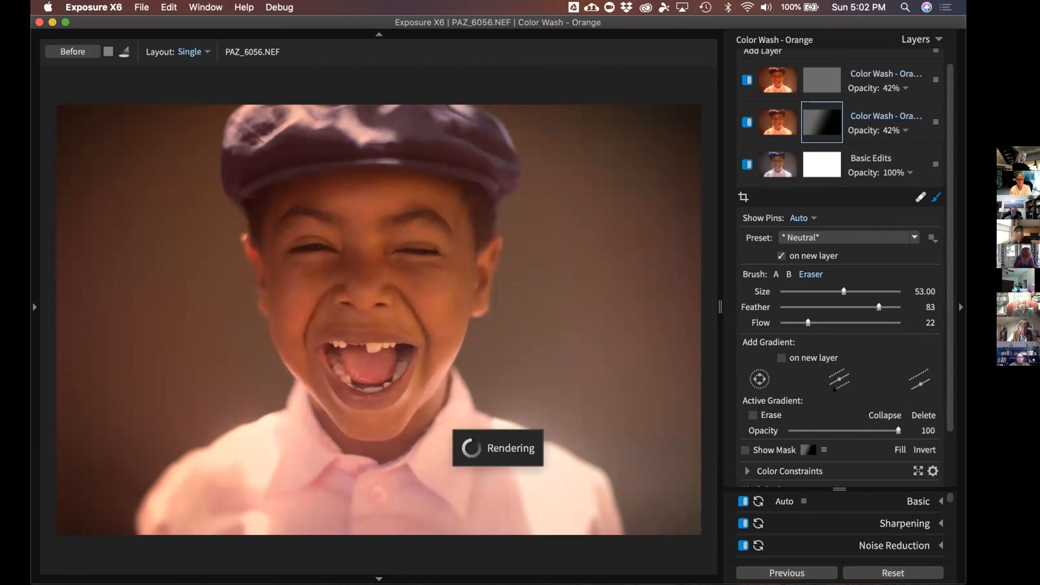
pyautogui.rightClick(824, 138)
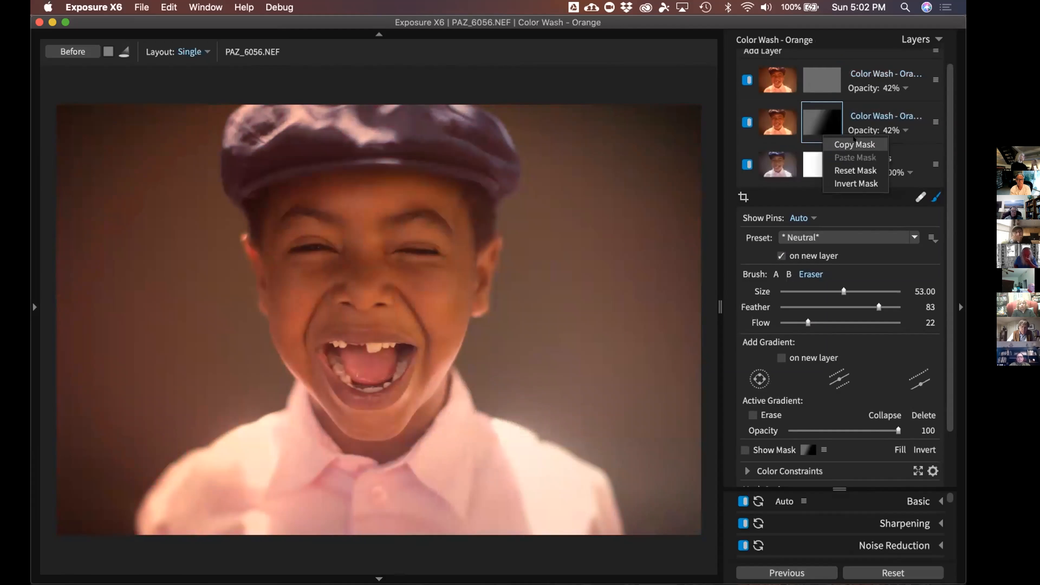
pyautogui.click(854, 143)
pyautogui.rightClick(819, 81)
pyautogui.click(849, 99)
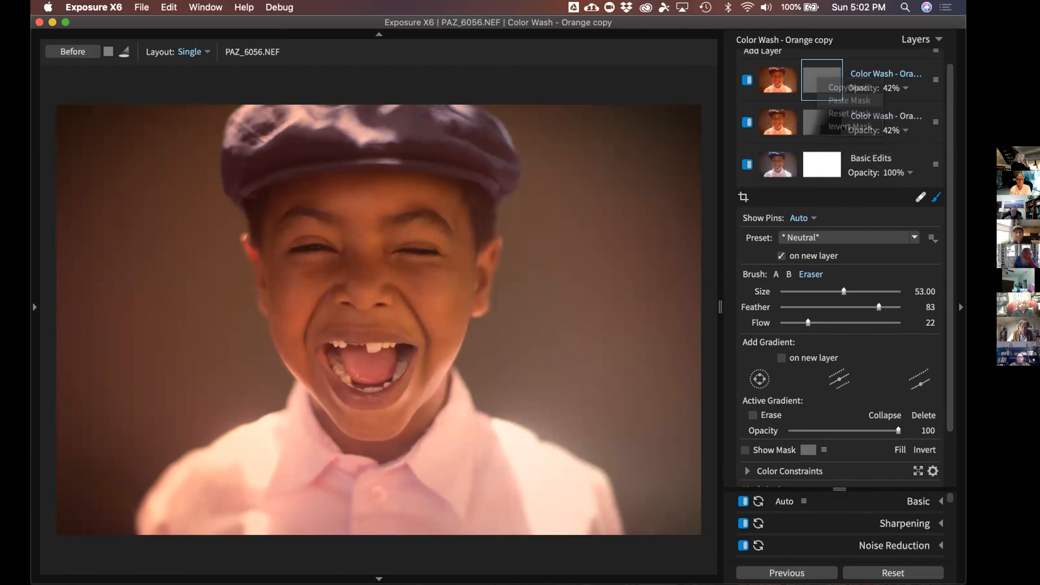
pyautogui.click(752, 415)
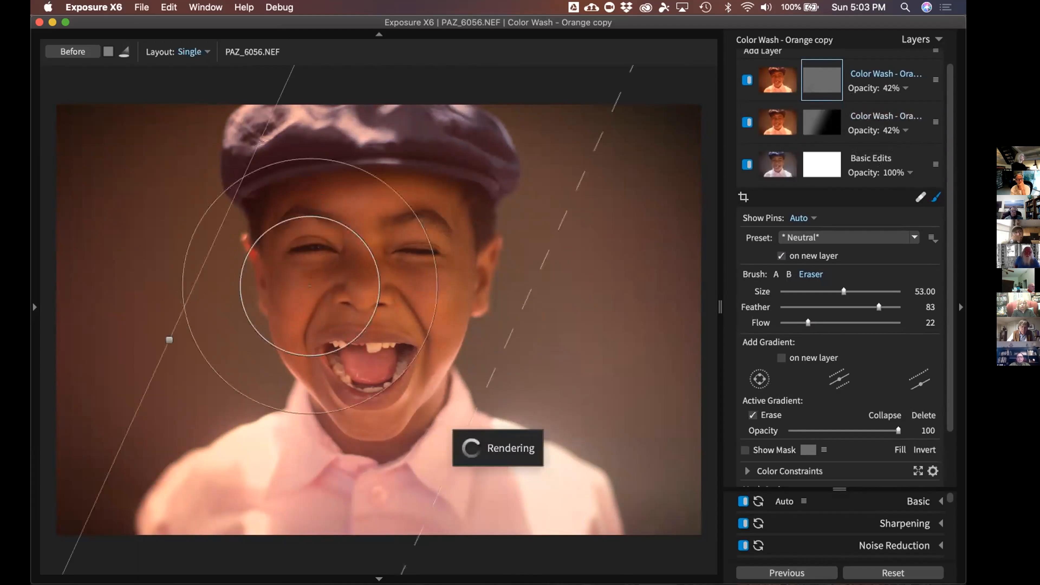
pyautogui.moveTo(169, 340); pyautogui.dragTo(450, 400)
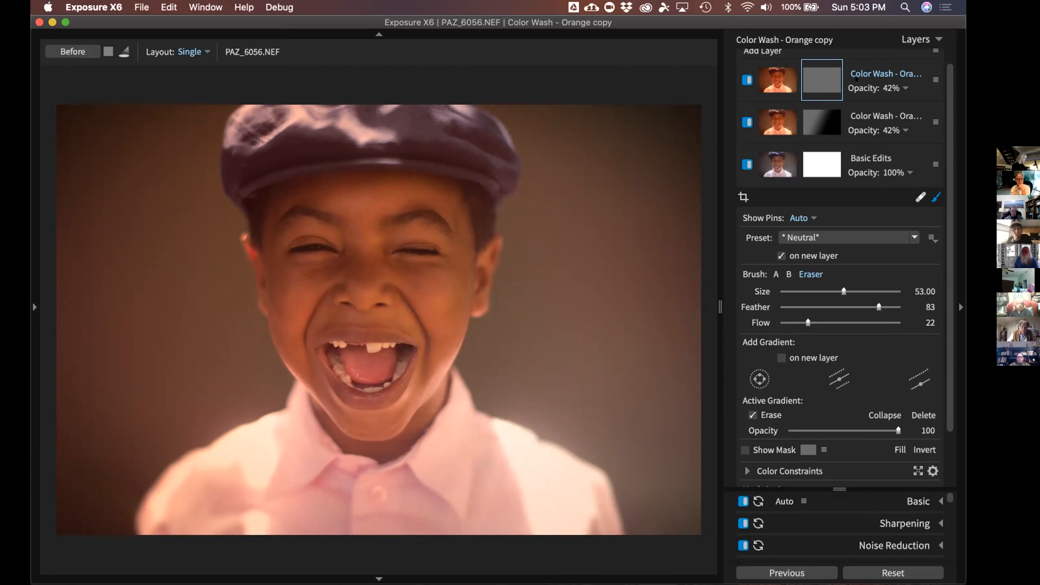
# Lower the copied layer's opacity to 36%
pyautogui.click(905, 87)
pyautogui.moveTo(834, 114); pyautogui.dragTo(824, 181)
pyautogui.click(876, 284)
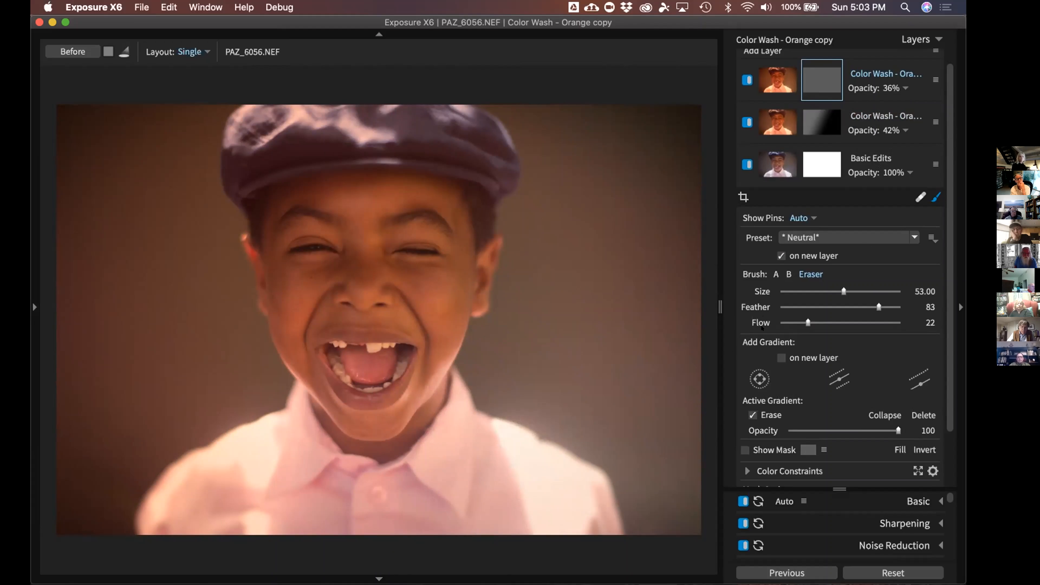
# Compare the Color Wash - Orange copy layer on and off, then delete it
pyautogui.click(783, 77)
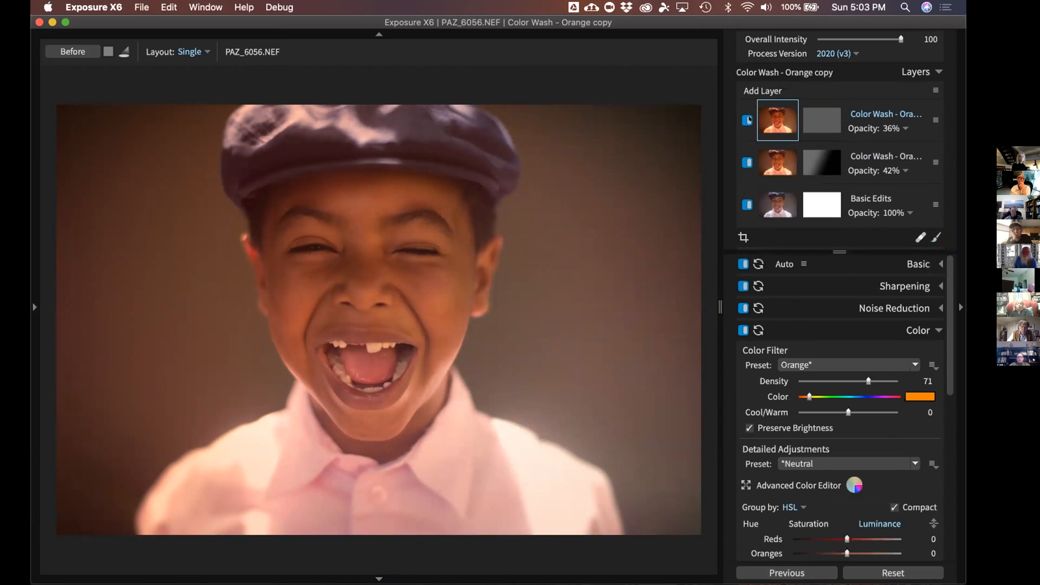
pyautogui.click(741, 118)
pyautogui.click(741, 117)
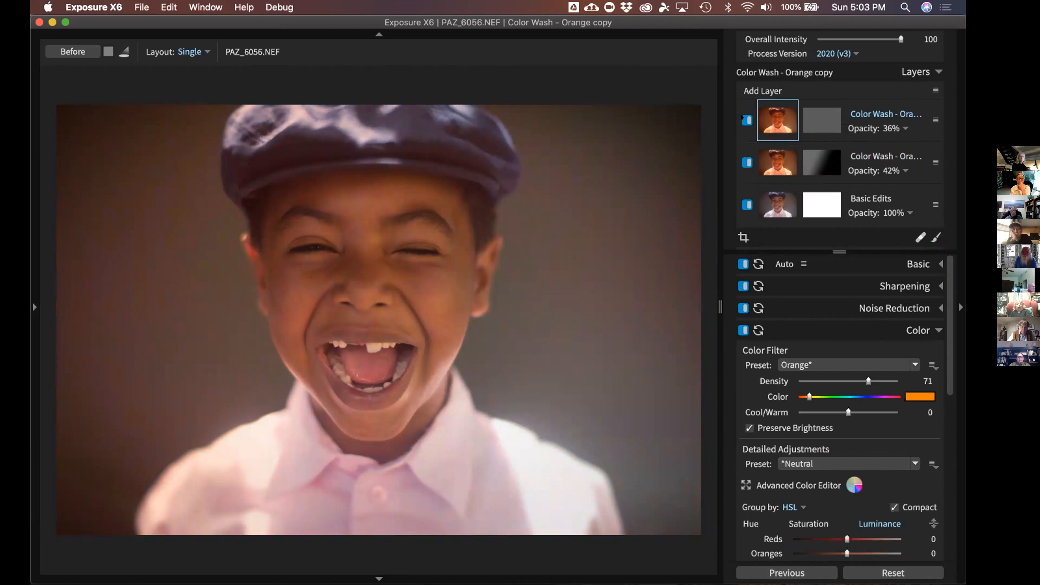
pyautogui.click(821, 120)
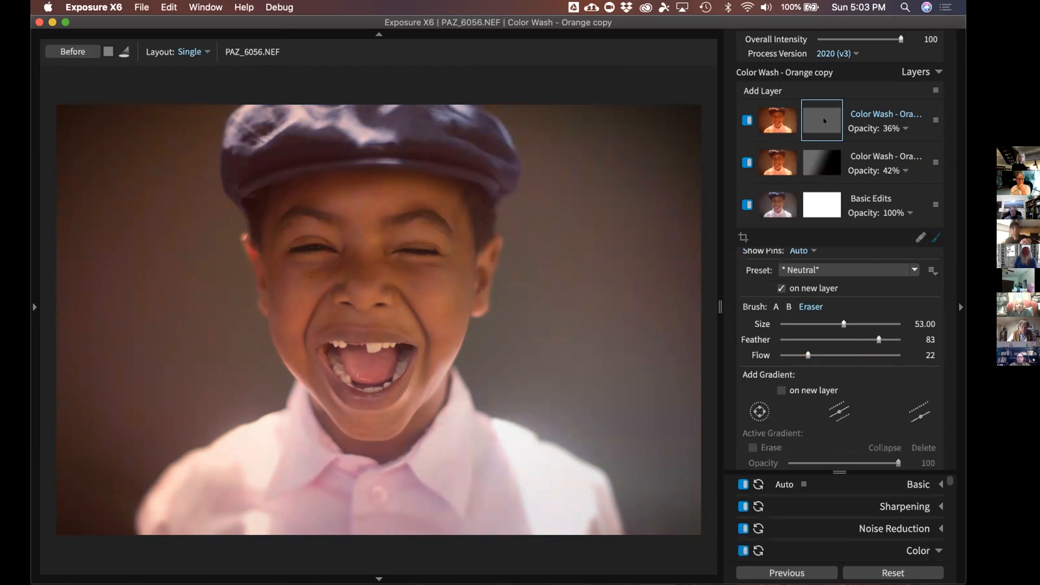
pyautogui.rightClick(791, 118)
pyautogui.rightClick(833, 130)
pyautogui.rightClick(875, 109)
pyautogui.click(875, 108)
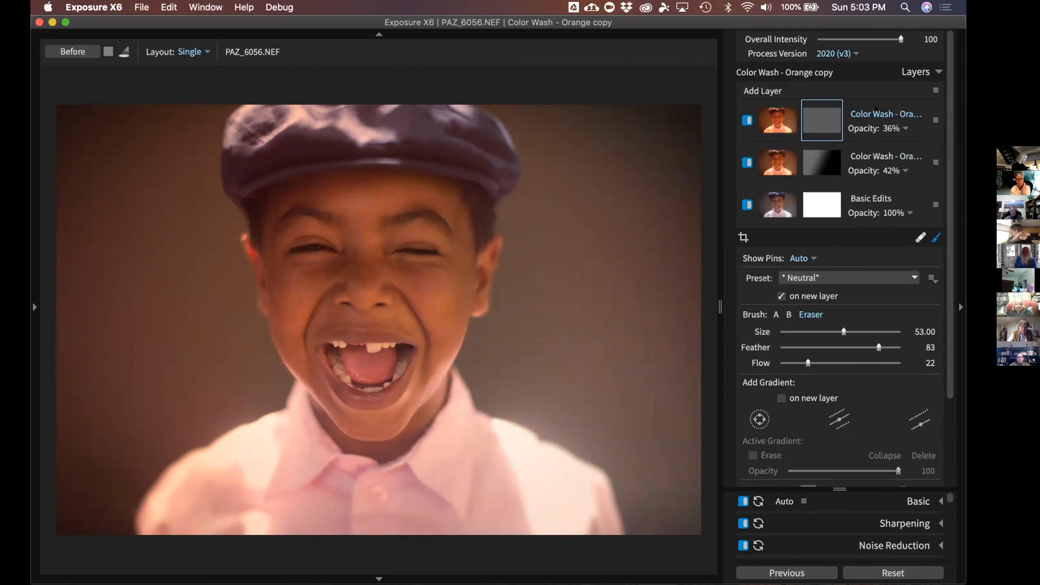
pyautogui.rightClick(875, 109)
pyautogui.click(876, 213)
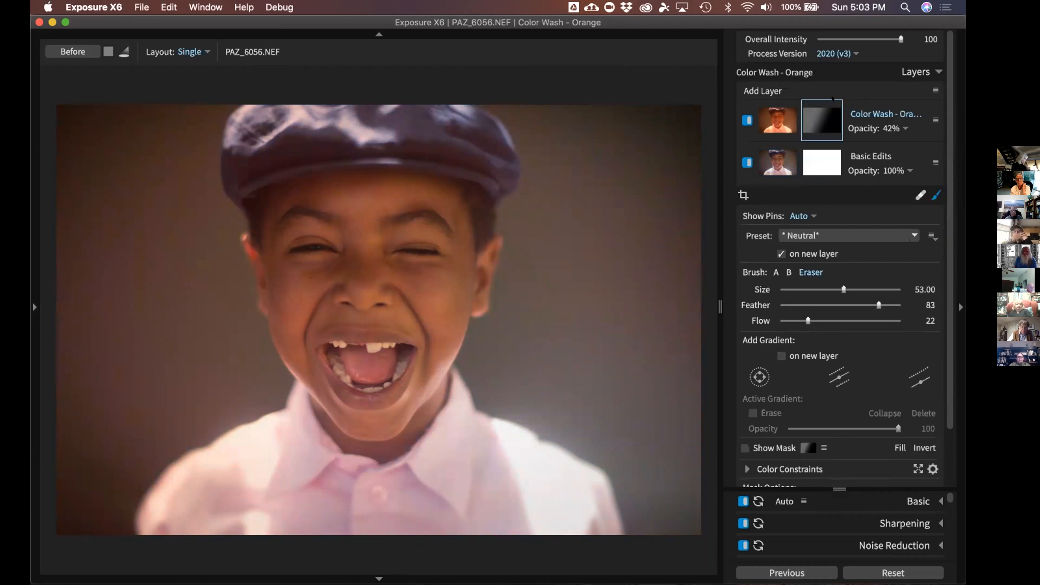
# Select the Basic Edits layer and show its Overlays settings with Violet Haze at opacity 24
pyautogui.click(747, 120)
pyautogui.click(741, 119)
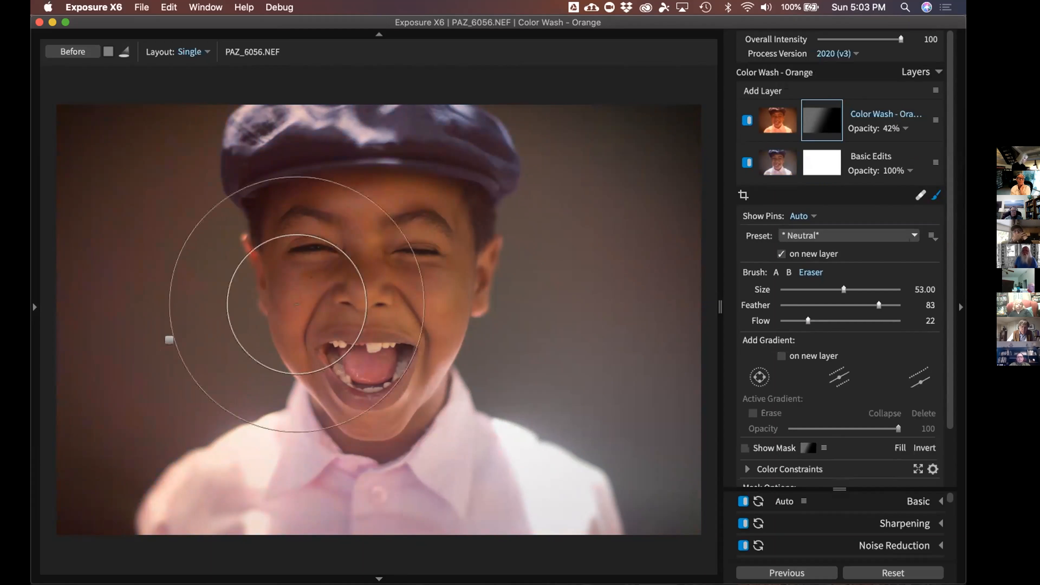
pyautogui.click(792, 158)
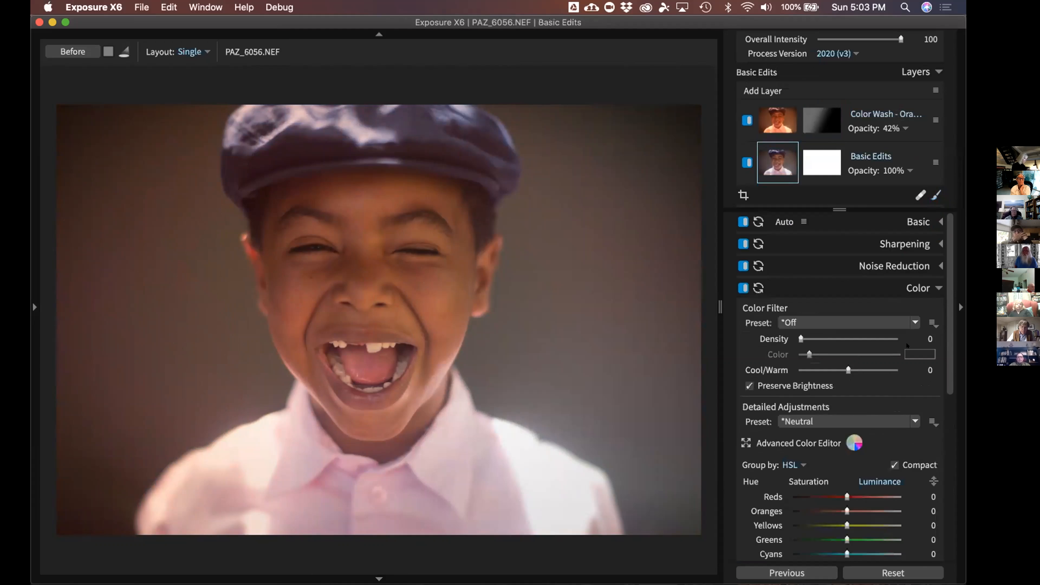
pyautogui.scroll(-10, 946, 307)
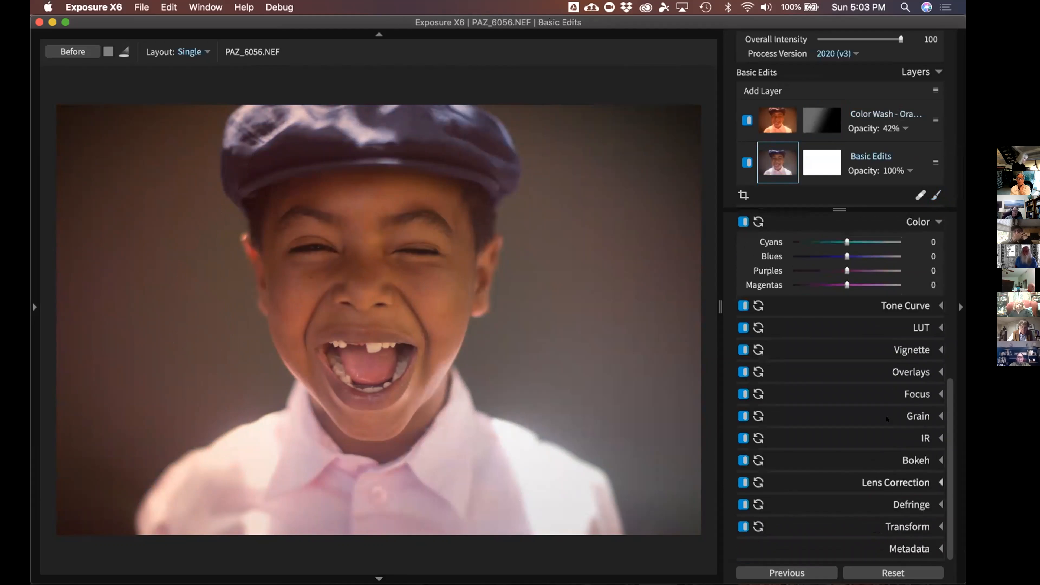
pyautogui.click(940, 367)
pyautogui.scroll(2, 942, 366)
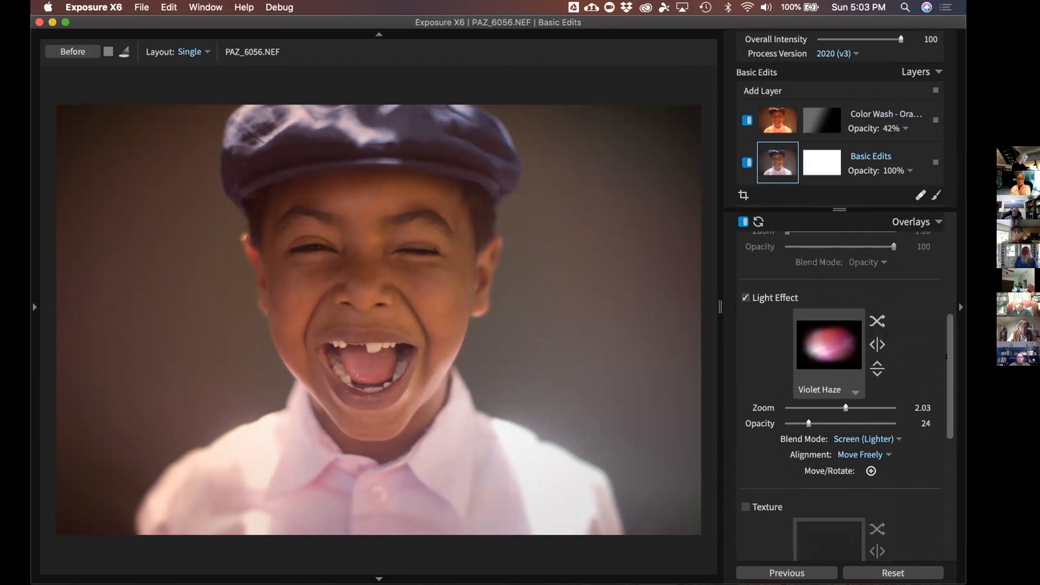
# Raise the Violet Haze light effect opacity from 24 to 32 and collapse Overlays
pyautogui.moveTo(809, 424); pyautogui.dragTo(817, 423)
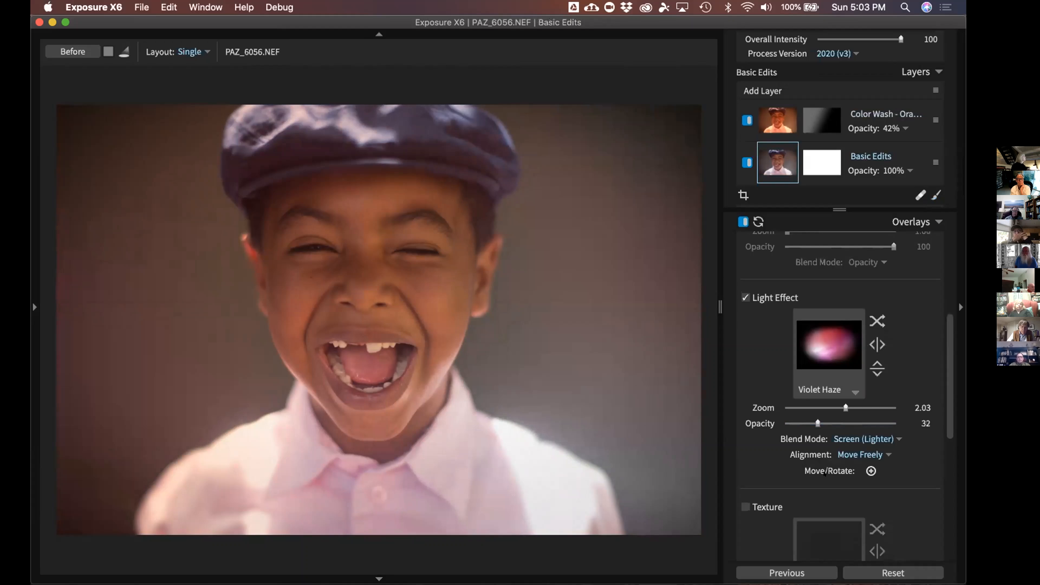
pyautogui.click(917, 221)
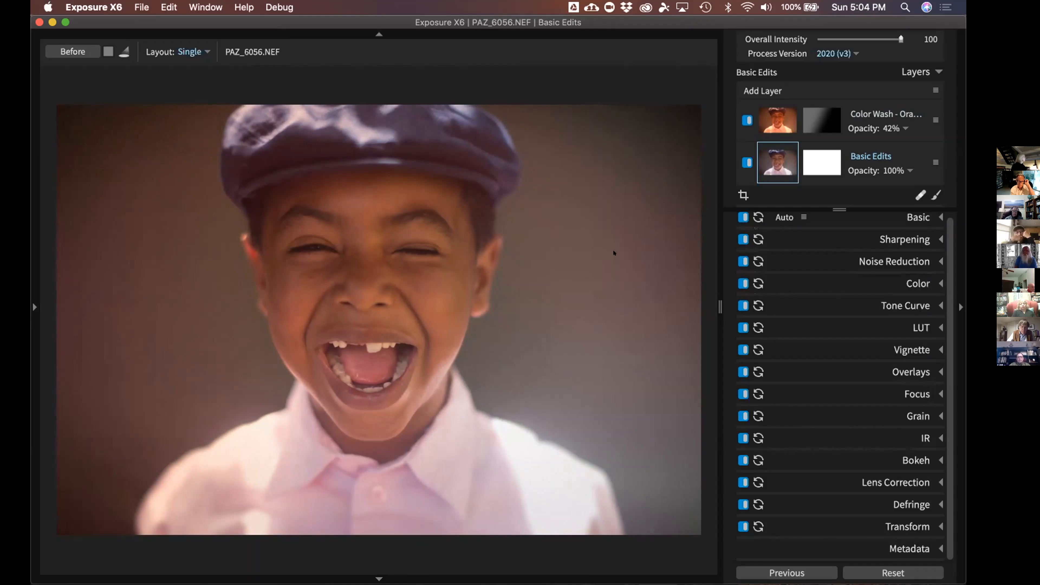
# Compare the edit against the original twice with the Before view, then add empty Layer 3
pyautogui.press('\\')
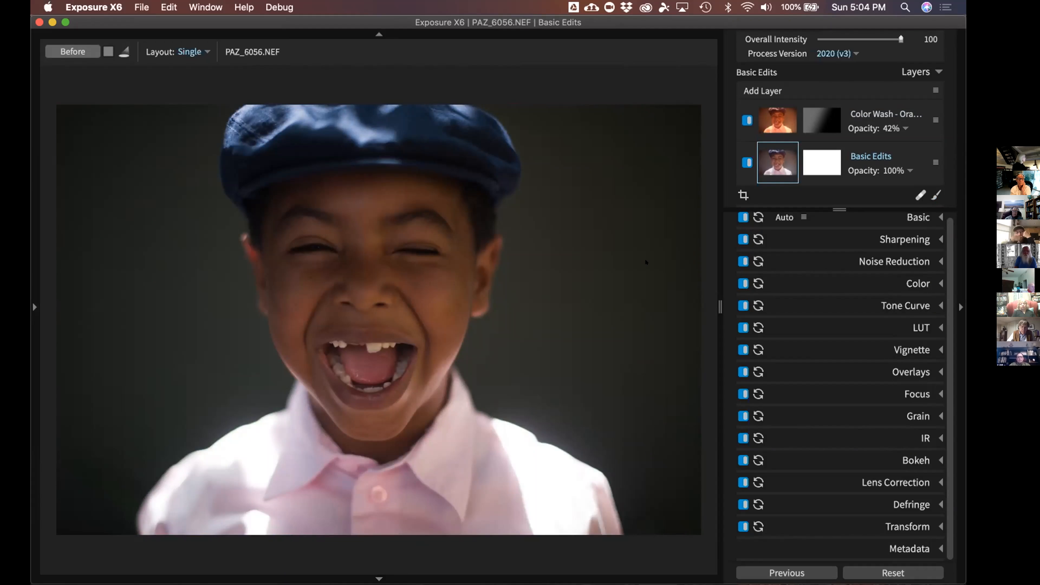
pyautogui.press('\\')
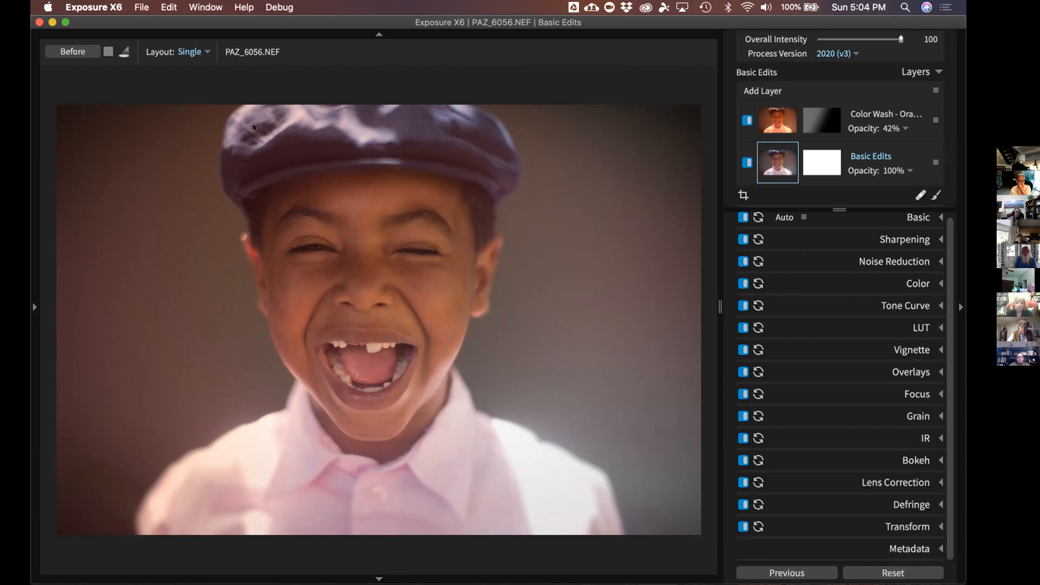
pyautogui.press('\\')
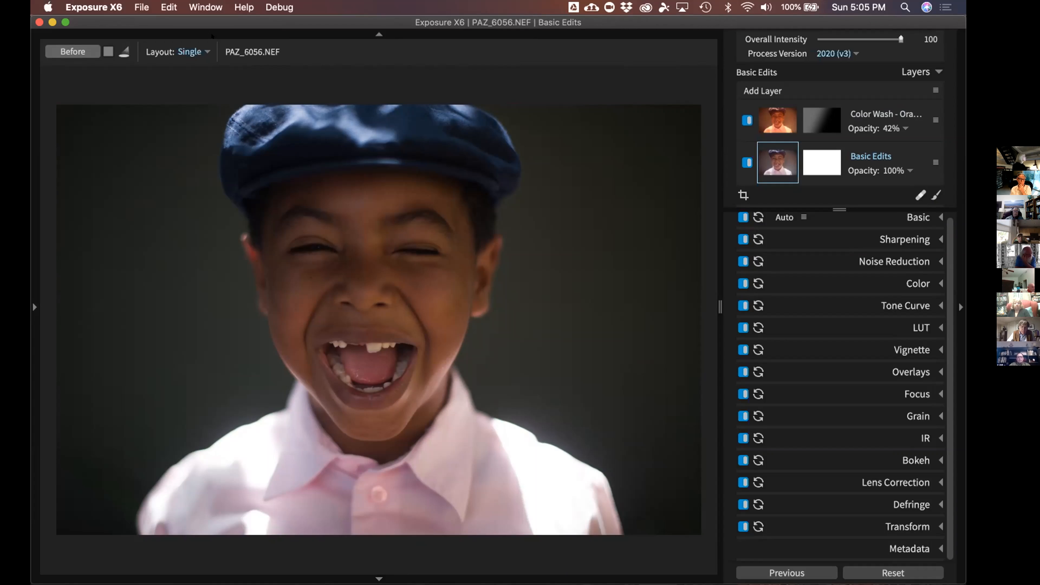
pyautogui.press('\\')
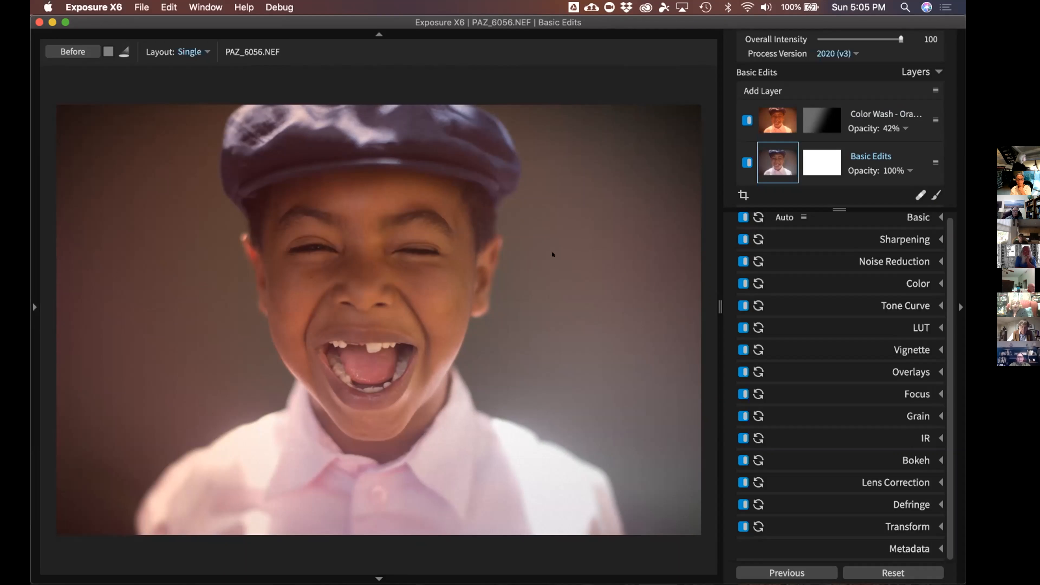
pyautogui.click(763, 90)
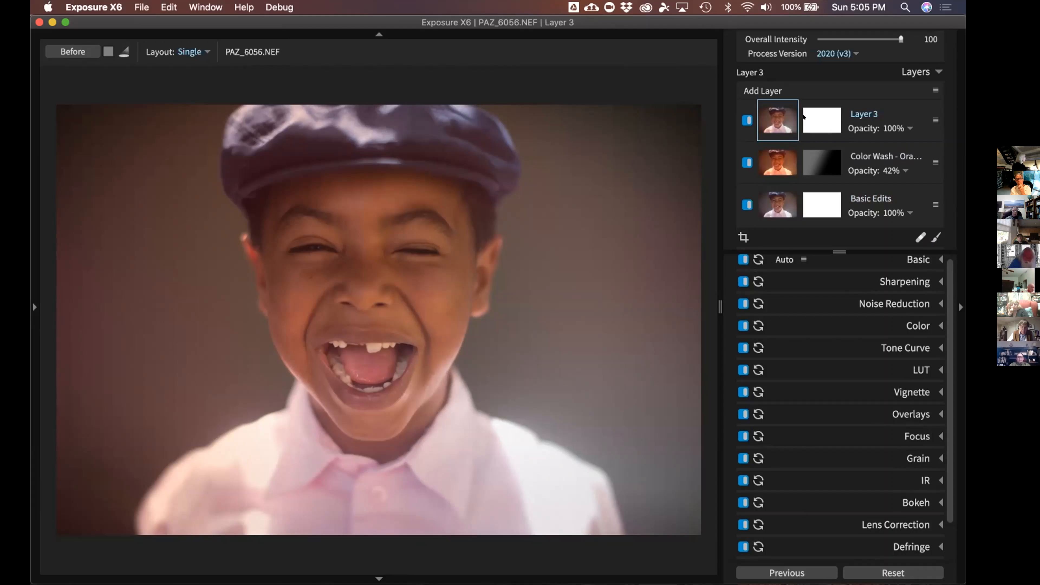
# Select Layer 3's mask and expand its Color Constraints options with the hue selector
pyautogui.click(804, 118)
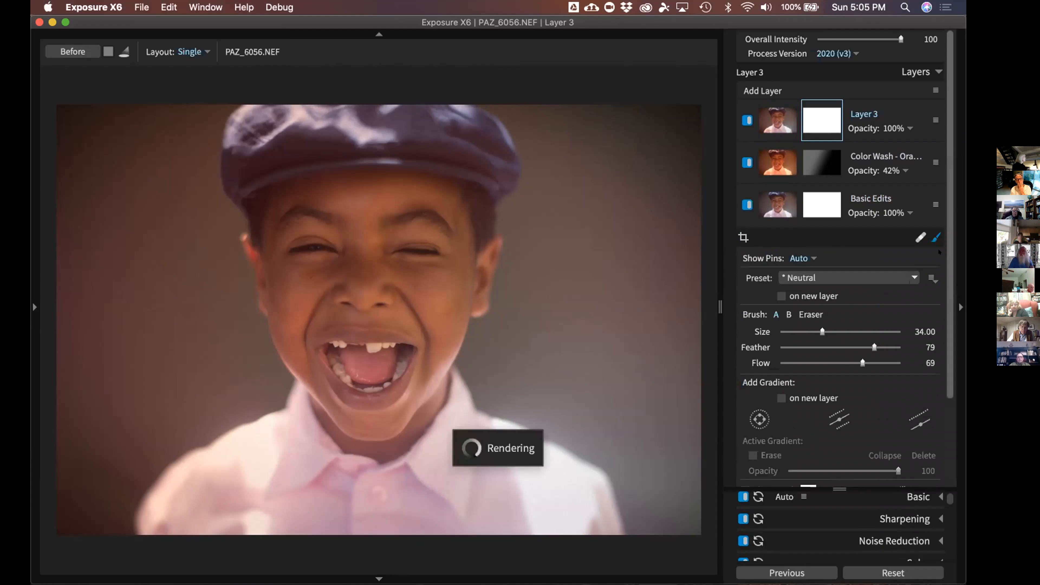
pyautogui.scroll(-3, 933, 287)
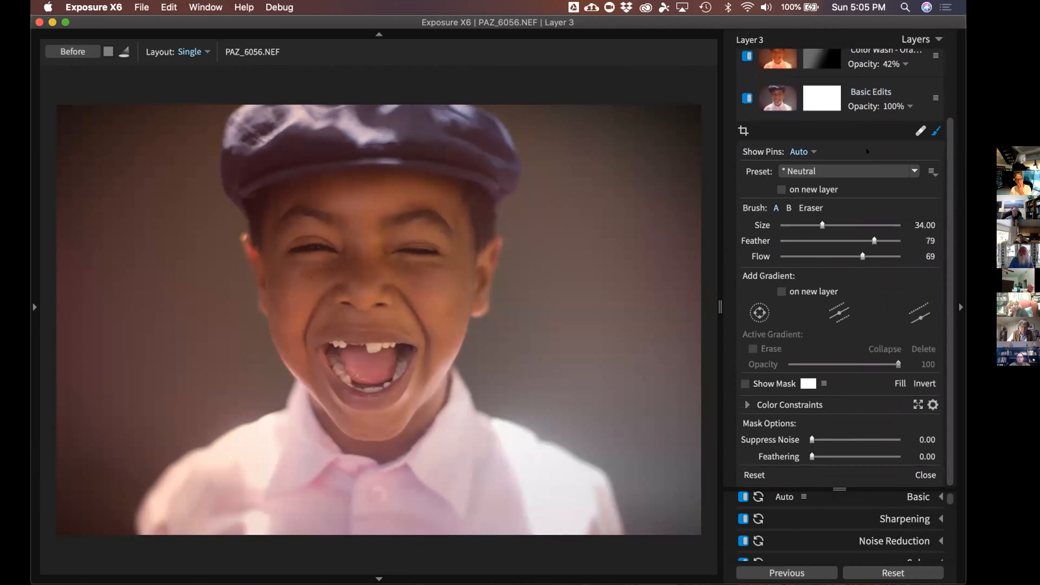
pyautogui.scroll(4, 823, 127)
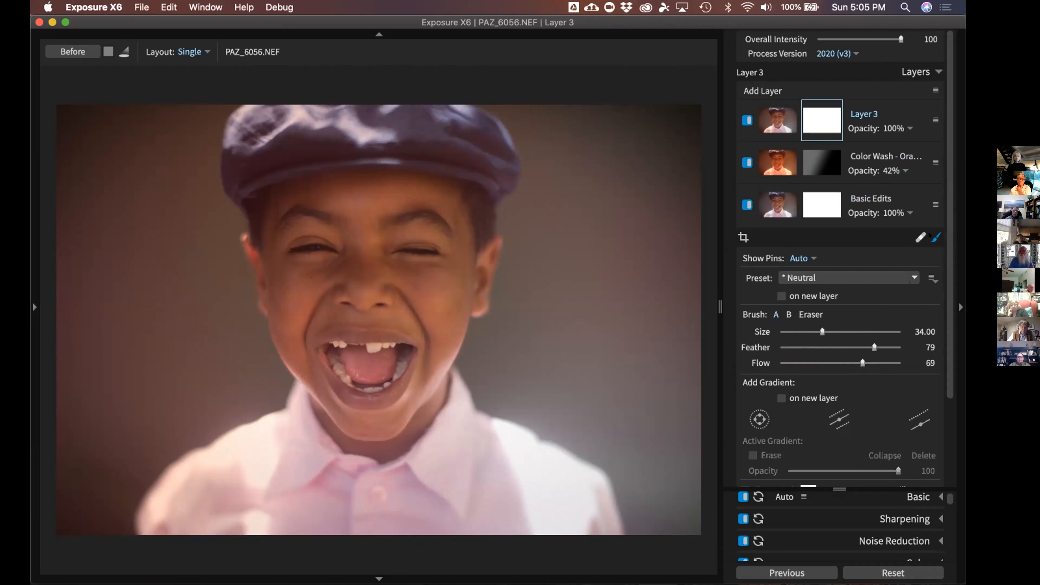
pyautogui.click(815, 120)
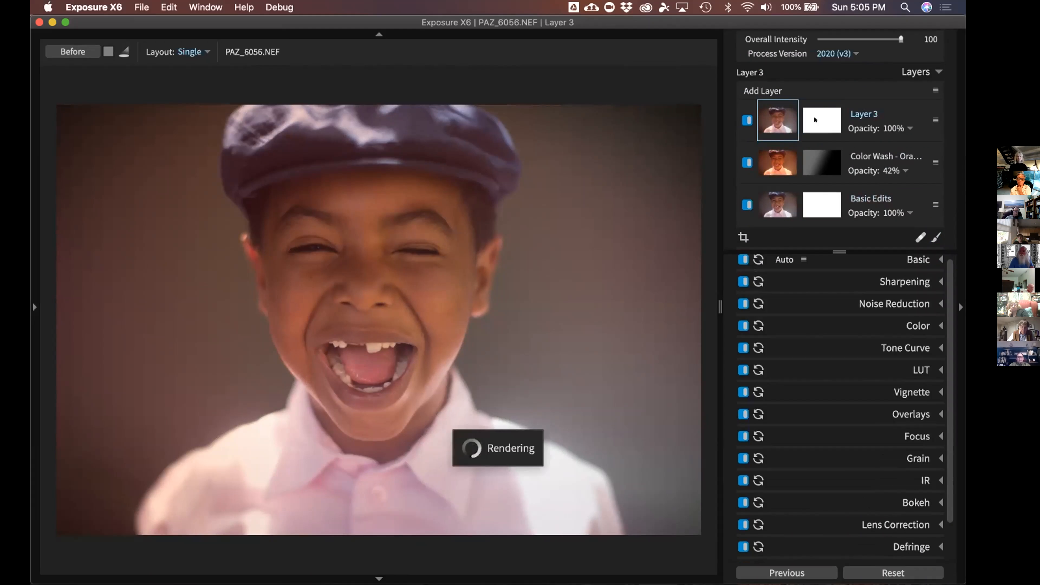
pyautogui.moveTo(823, 128)
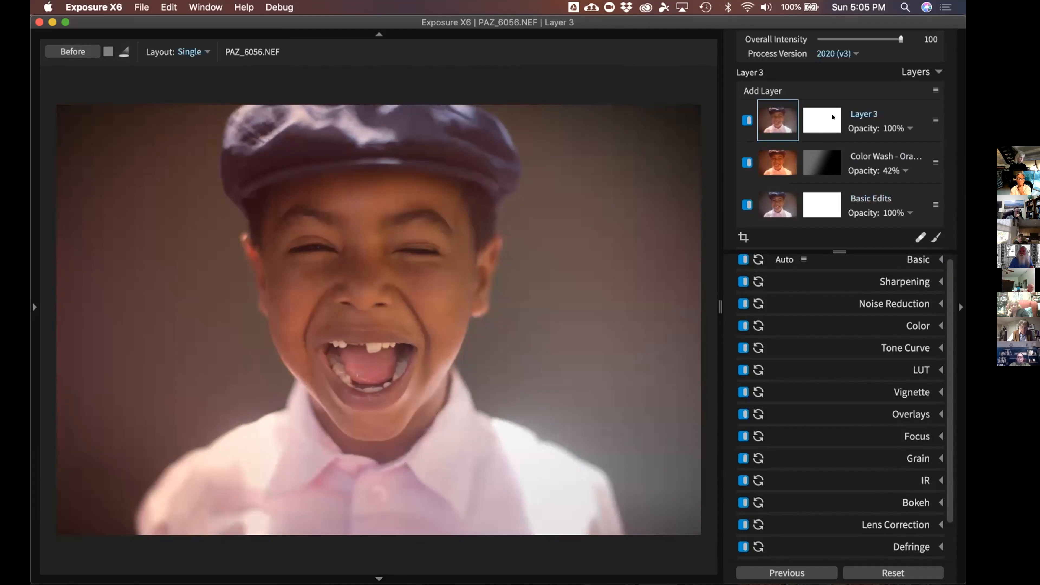
pyautogui.click(832, 118)
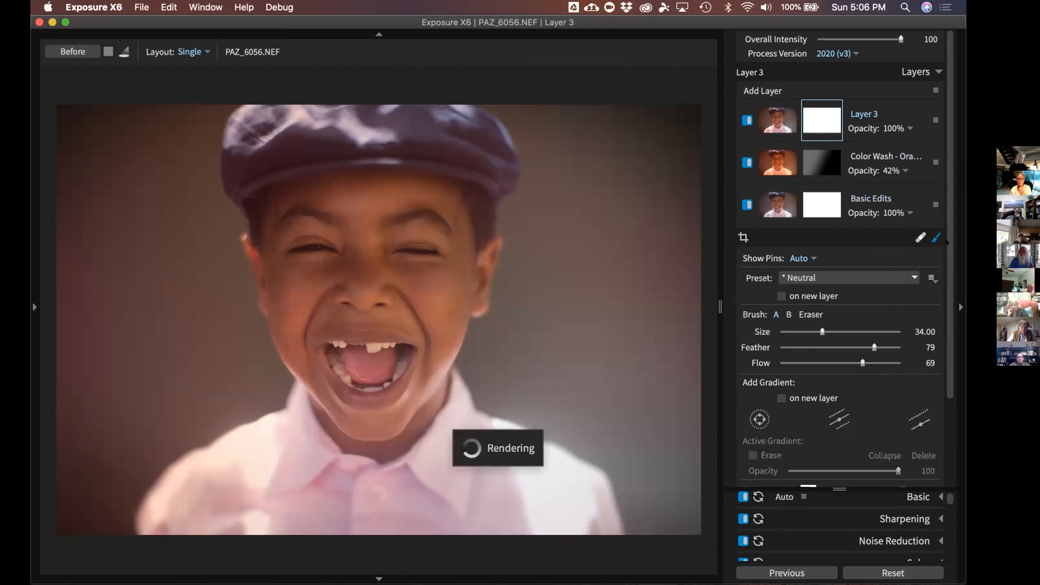
pyautogui.moveTo(949, 286); pyautogui.dragTo(958, 376)
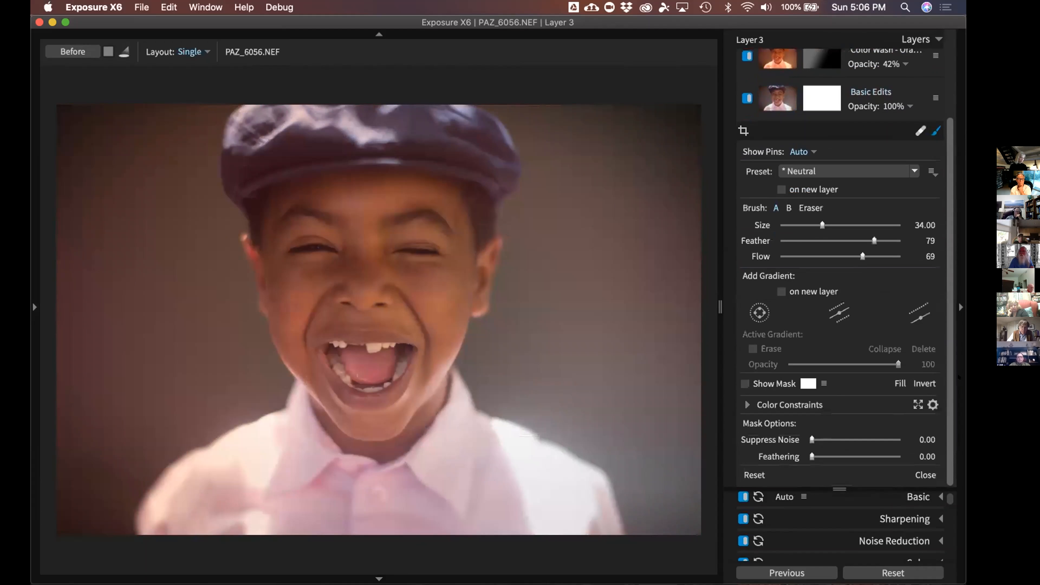
pyautogui.click(746, 404)
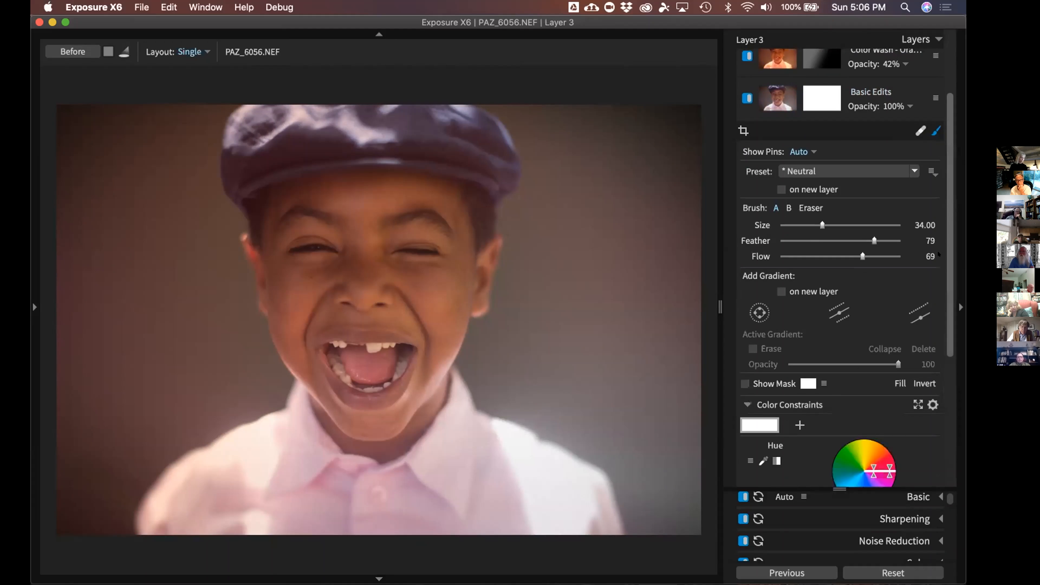
# Sample the boy's cheek so Layer 3's mask targets red-orange skin tones, and show the mask overlay
pyautogui.moveTo(950, 275); pyautogui.dragTo(953, 406)
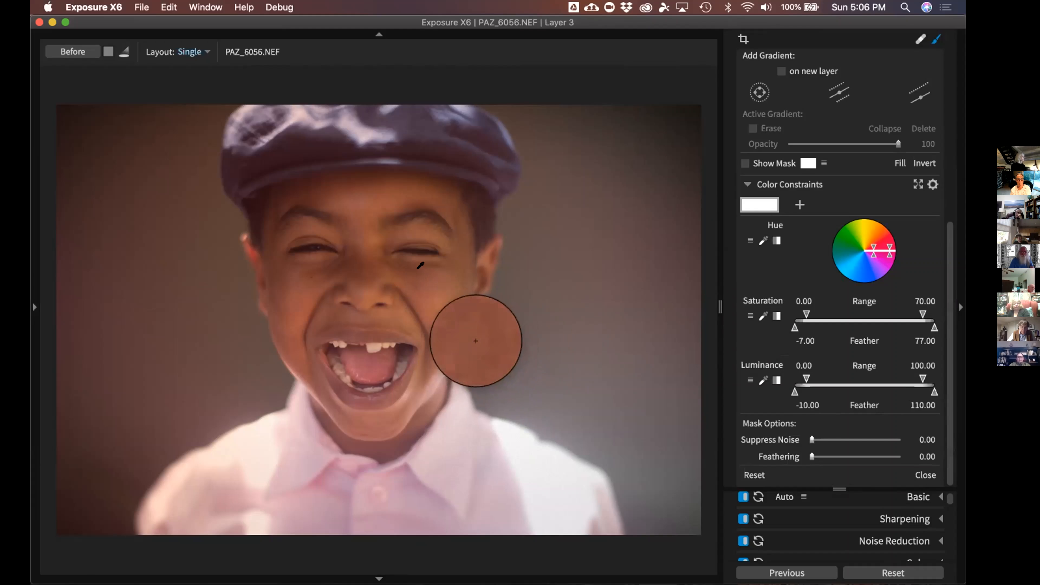
pyautogui.click(418, 277)
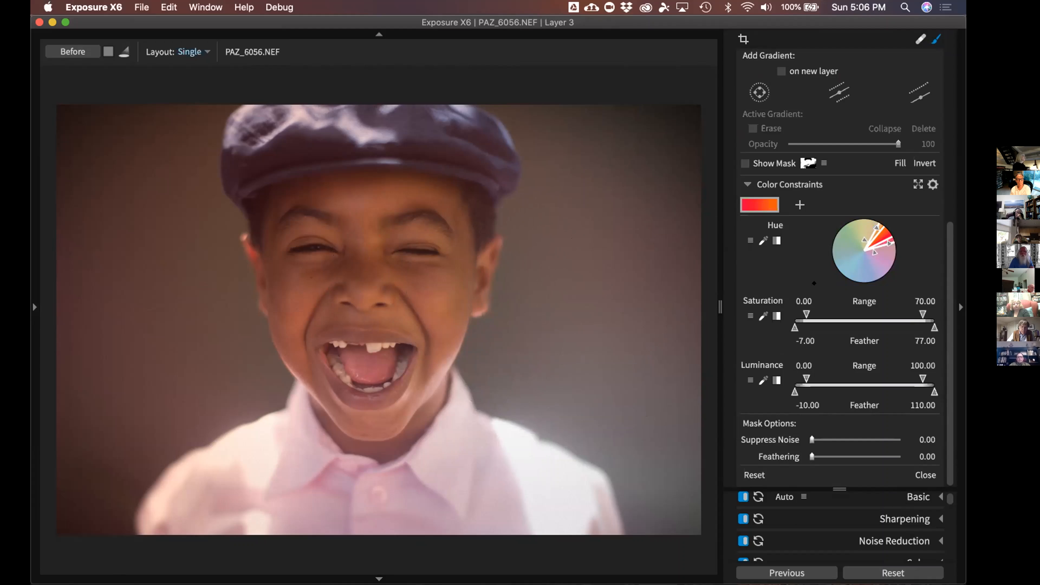
pyautogui.scroll(10, 939, 255)
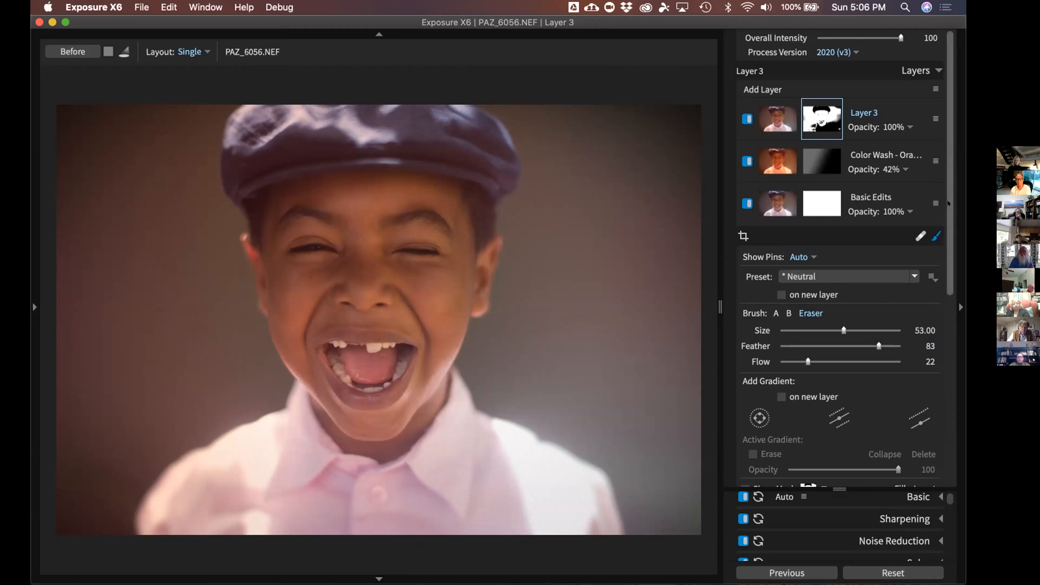
pyautogui.scroll(-10, 876, 276)
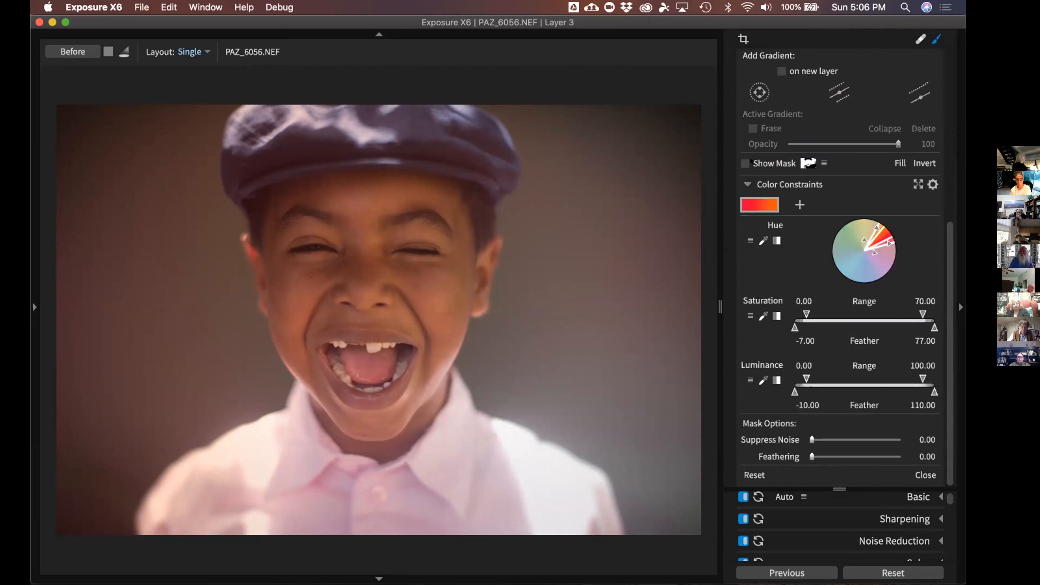
pyautogui.click(744, 163)
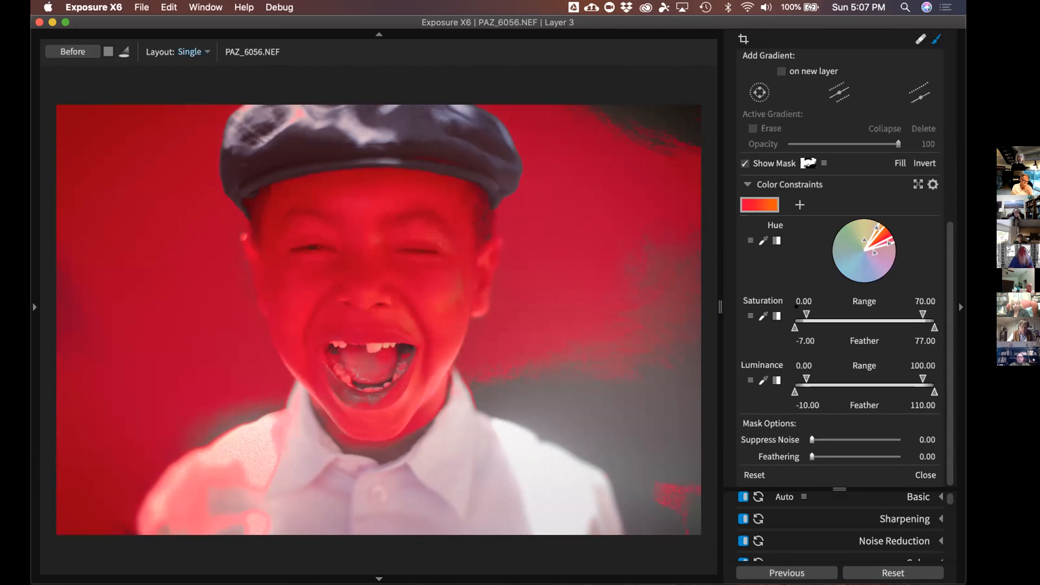
# Narrow Layer 3's mask to saturation 21.88–44.60 and luminance 30.70–86.60, then hide the overlay
pyautogui.moveTo(806, 314); pyautogui.dragTo(836, 314)
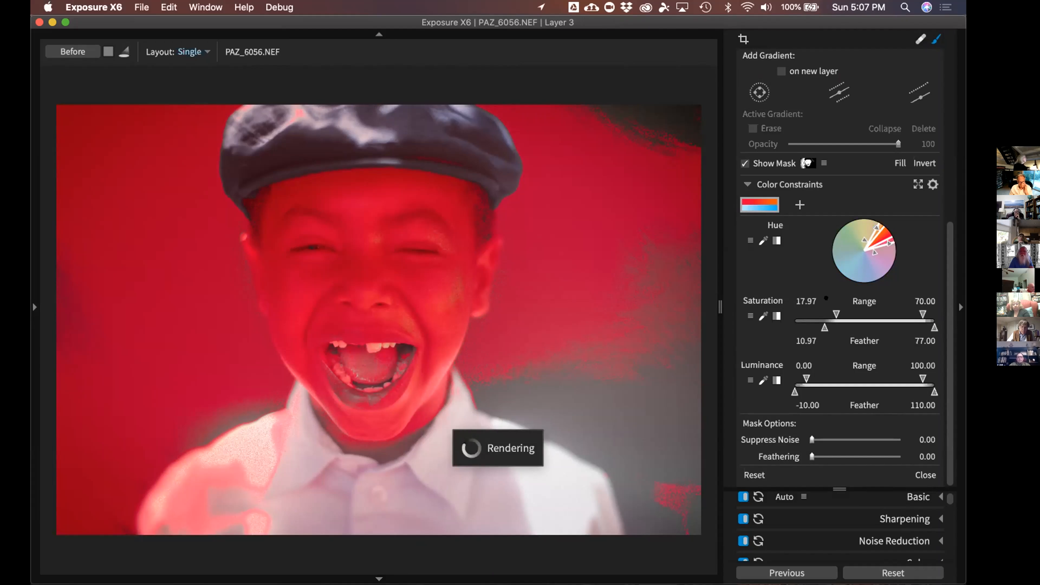
pyautogui.moveTo(922, 314); pyautogui.dragTo(890, 314)
pyautogui.moveTo(909, 368); pyautogui.dragTo(890, 369)
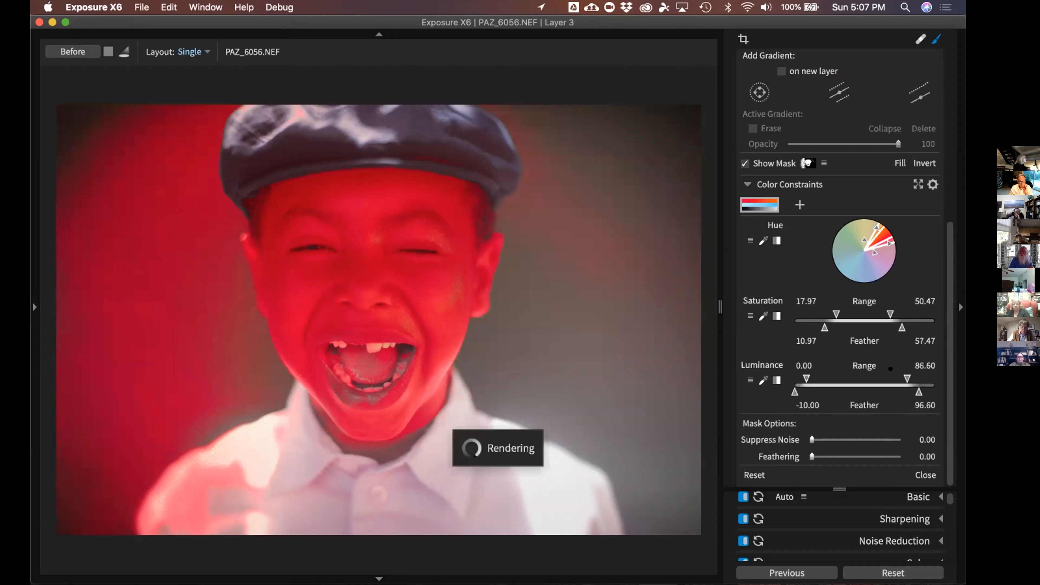
pyautogui.moveTo(804, 377); pyautogui.dragTo(821, 379)
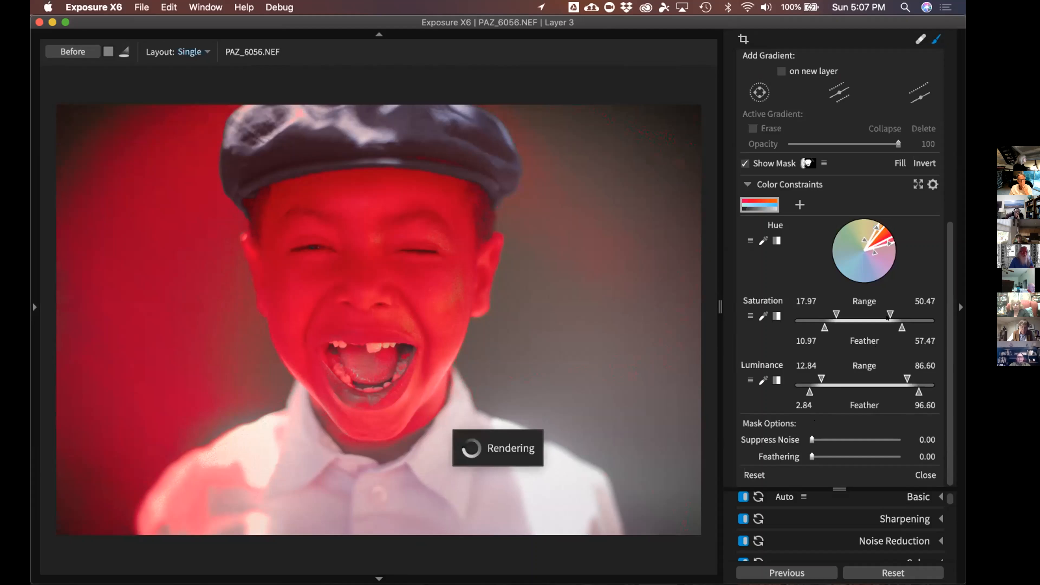
pyautogui.moveTo(886, 318); pyautogui.dragTo(836, 328)
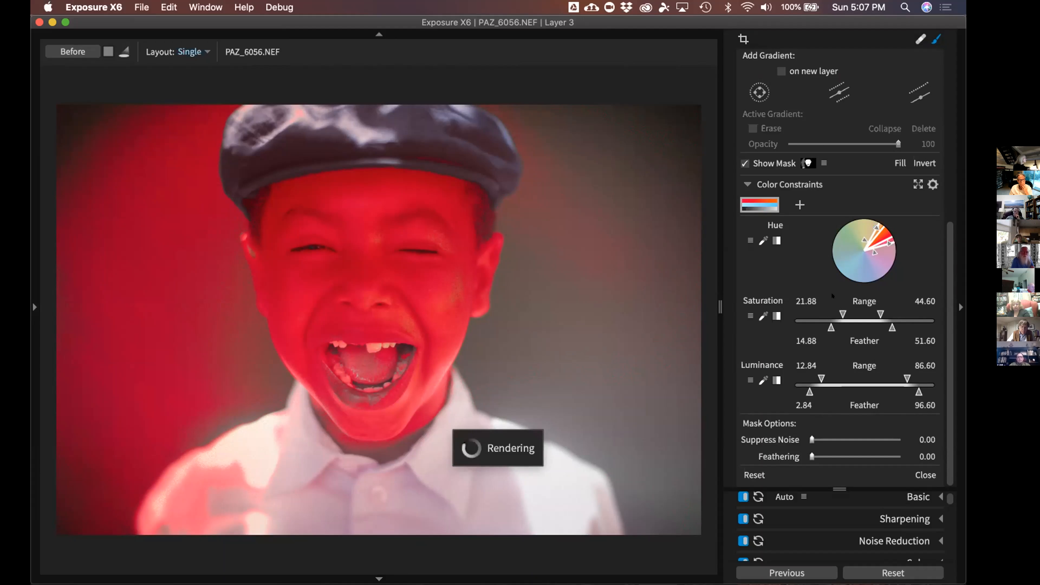
pyautogui.moveTo(814, 371); pyautogui.dragTo(825, 371)
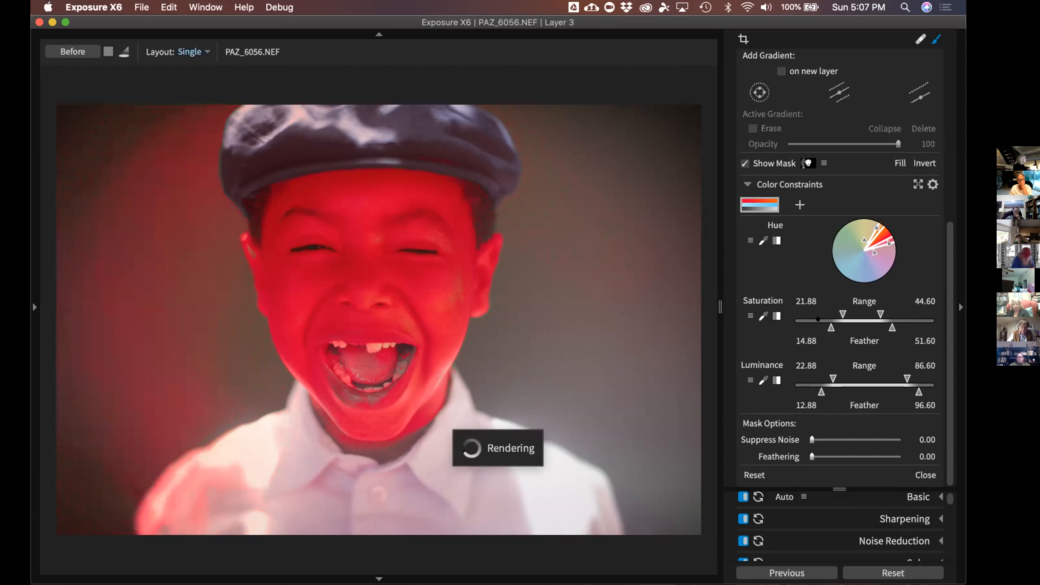
pyautogui.moveTo(835, 369); pyautogui.dragTo(836, 379)
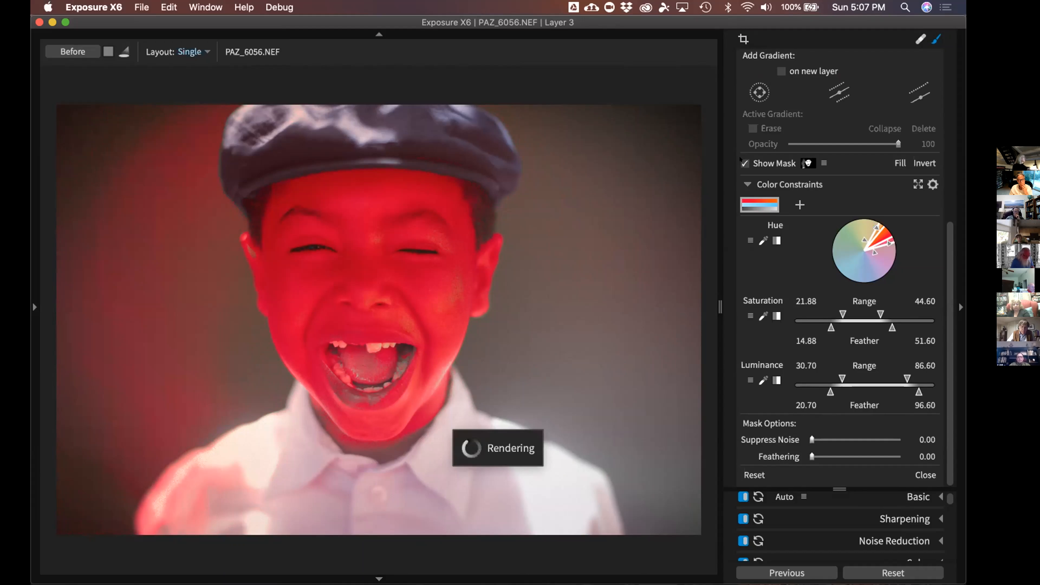
pyautogui.click(744, 163)
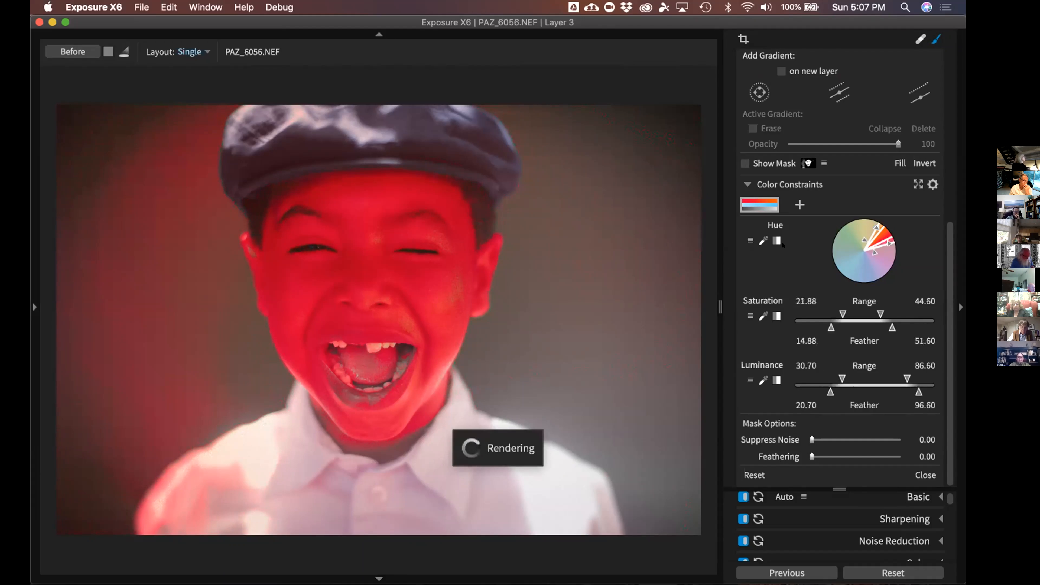
pyautogui.click(744, 163)
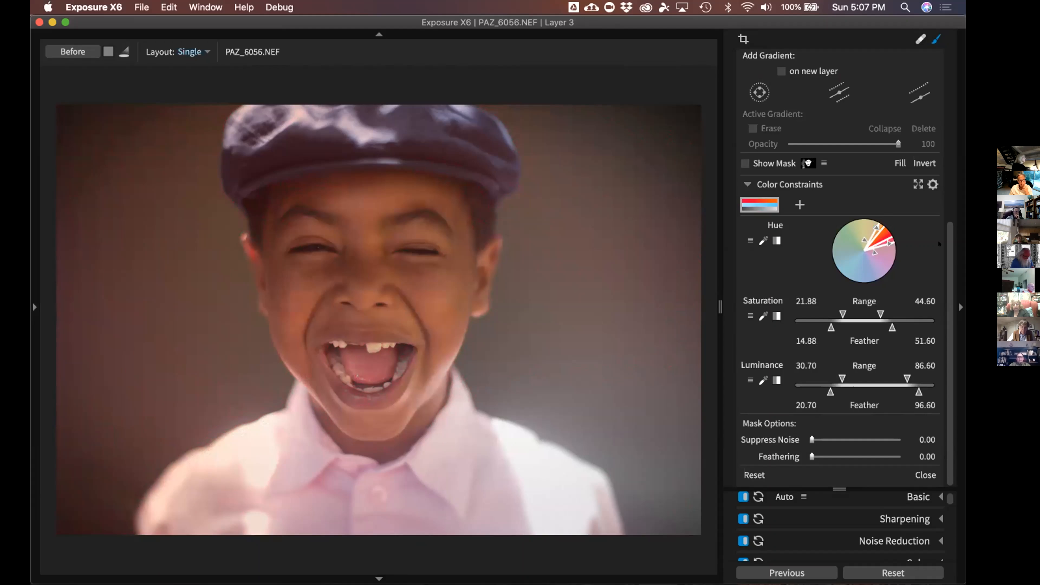
# Set the Eraser brush size to 59 in Layer 3's brush settings
pyautogui.moveTo(947, 244); pyautogui.dragTo(947, 99)
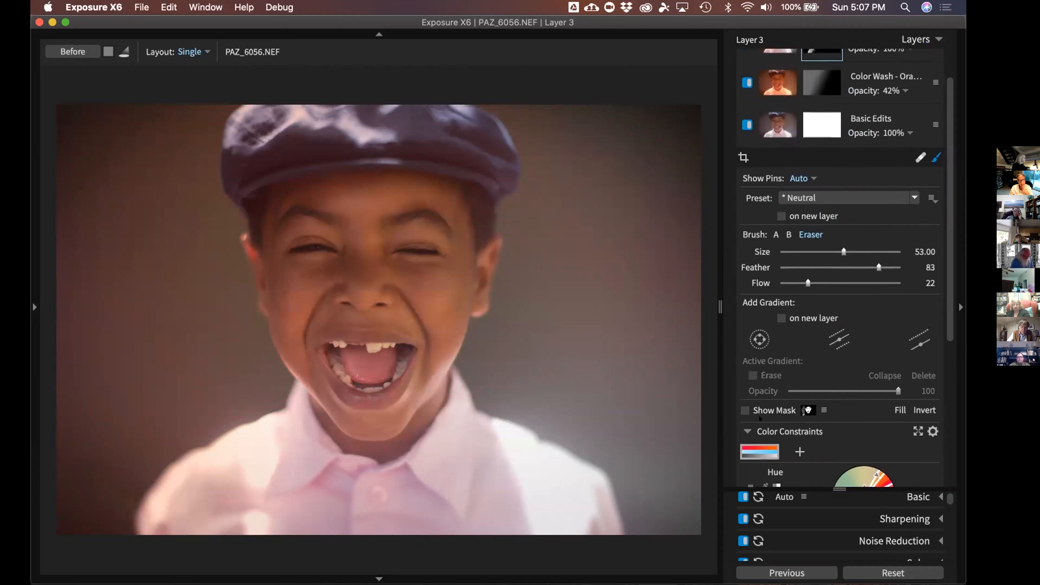
pyautogui.click(744, 410)
pyautogui.click(744, 410)
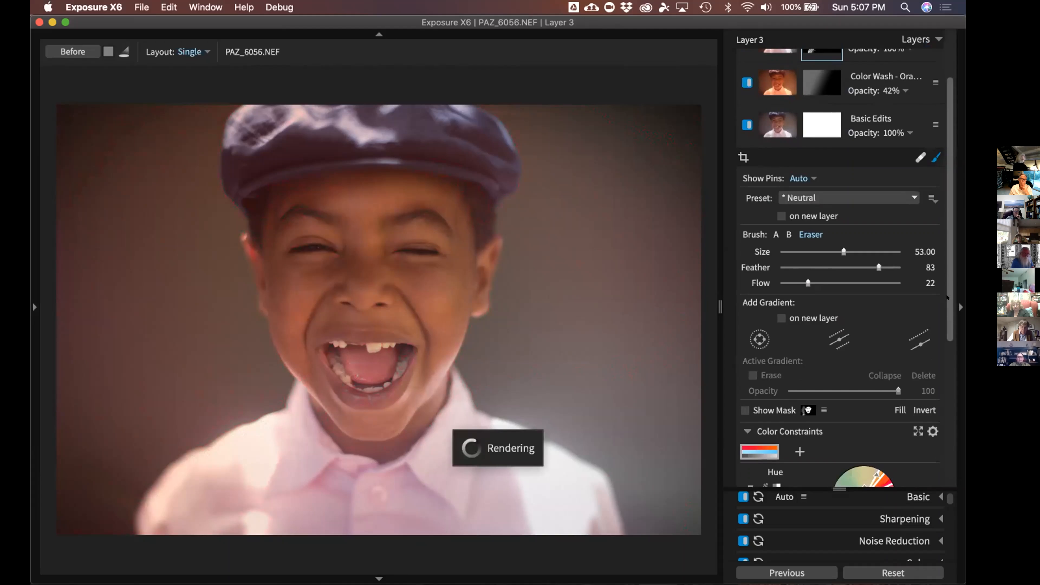
pyautogui.scroll(2, 947, 298)
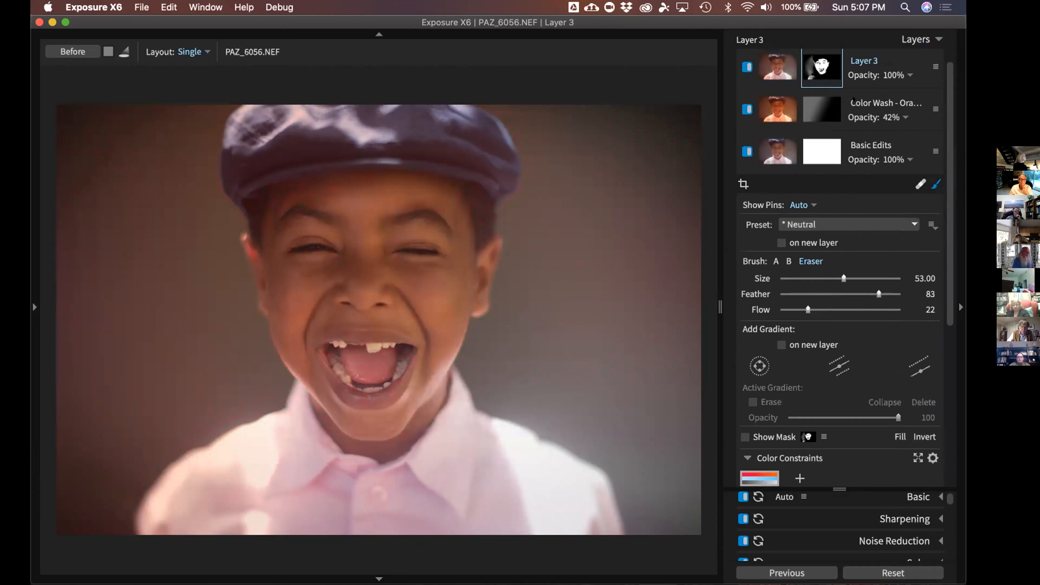
pyautogui.scroll(2, 853, 100)
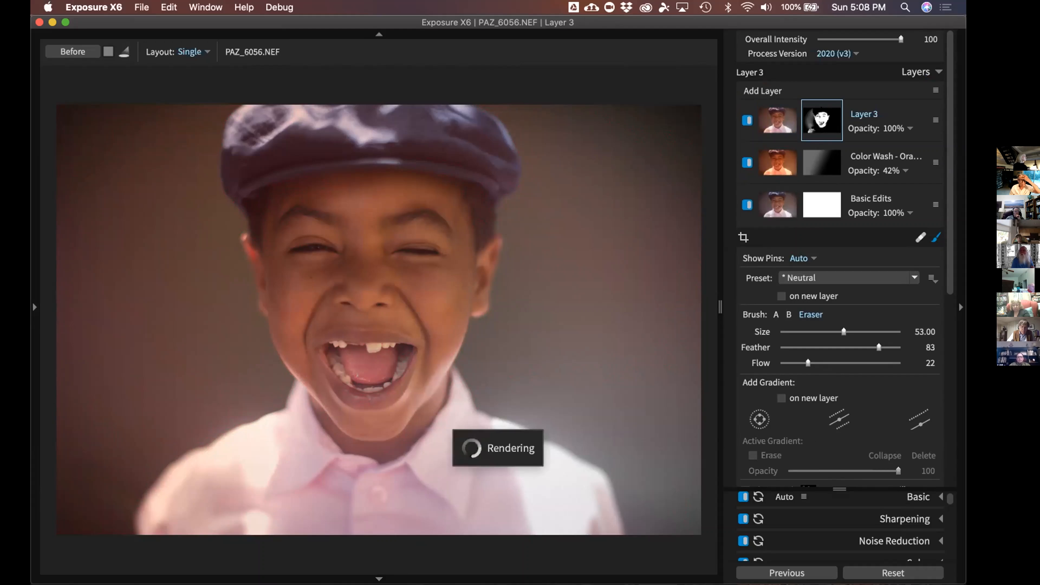
pyautogui.moveTo(814, 117)
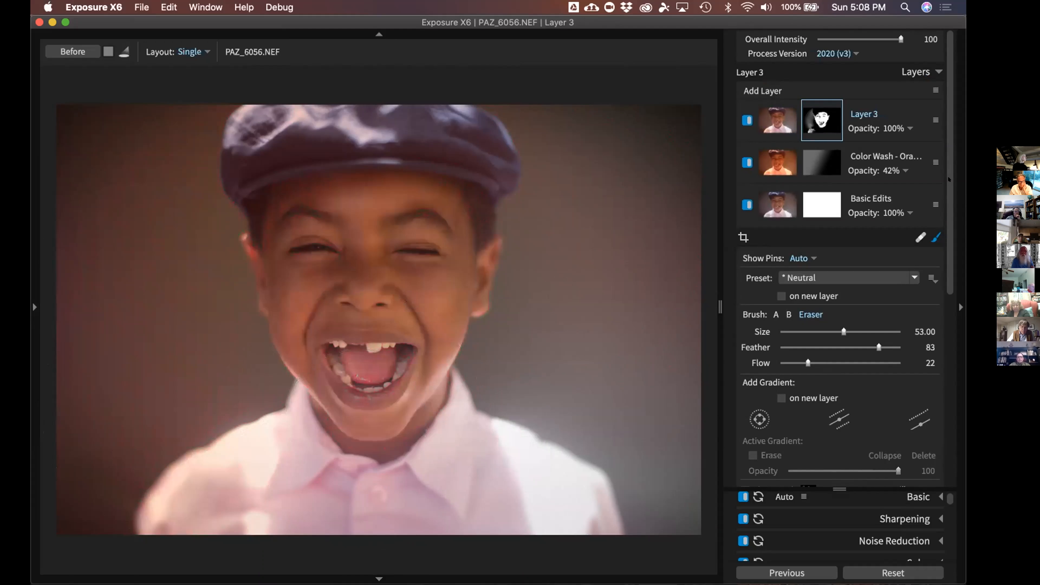
pyautogui.moveTo(947, 162); pyautogui.dragTo(949, 170)
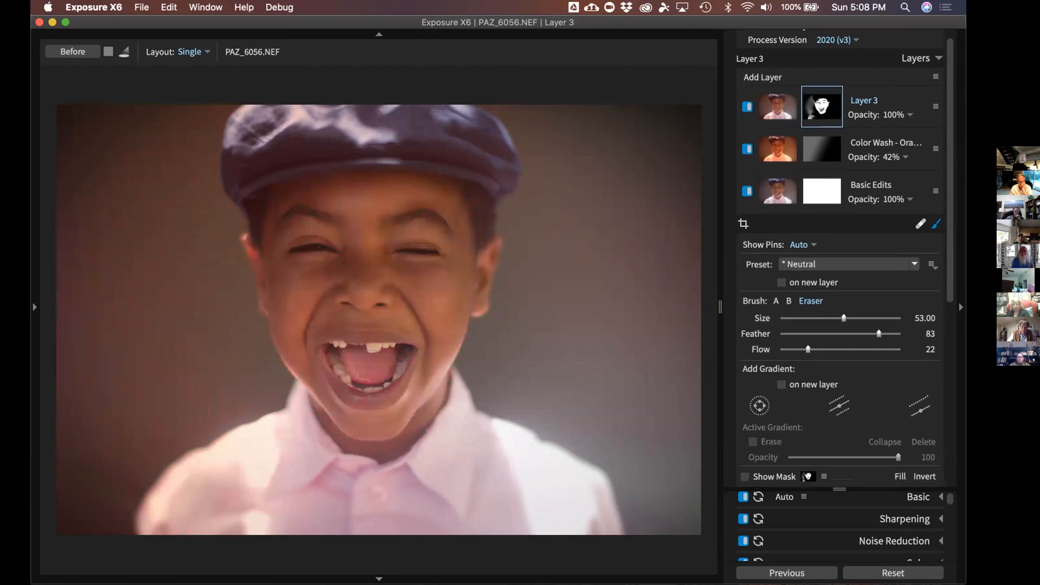
pyautogui.press(']')
pyautogui.press(']')
pyautogui.press(']')
pyautogui.press(']')
pyautogui.press(']')
pyautogui.press(']')
pyautogui.press(']')
pyautogui.press(']')
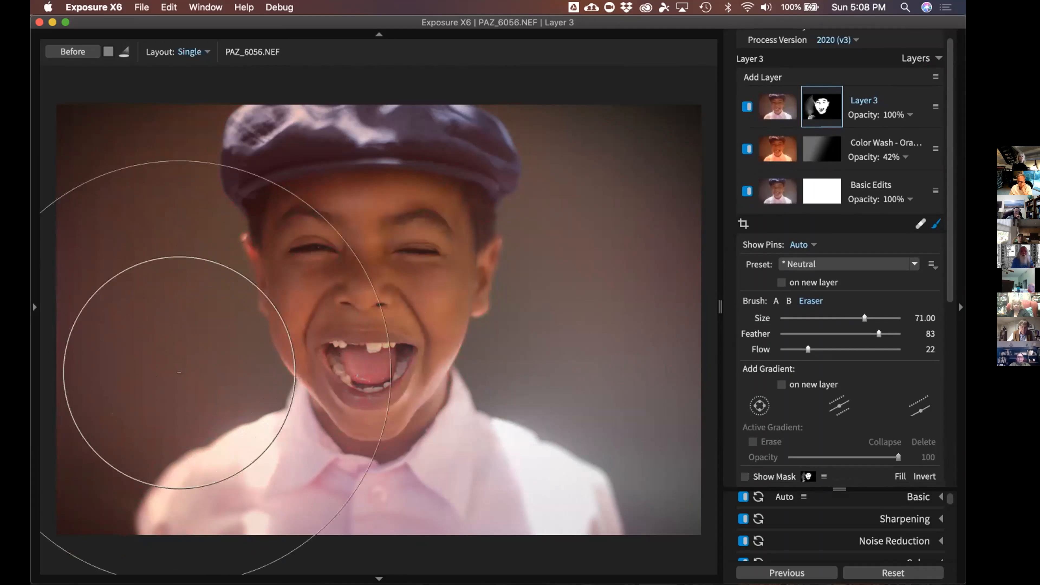
pyautogui.press('[')
pyautogui.press('[')
pyautogui.press('[')
pyautogui.press('[')
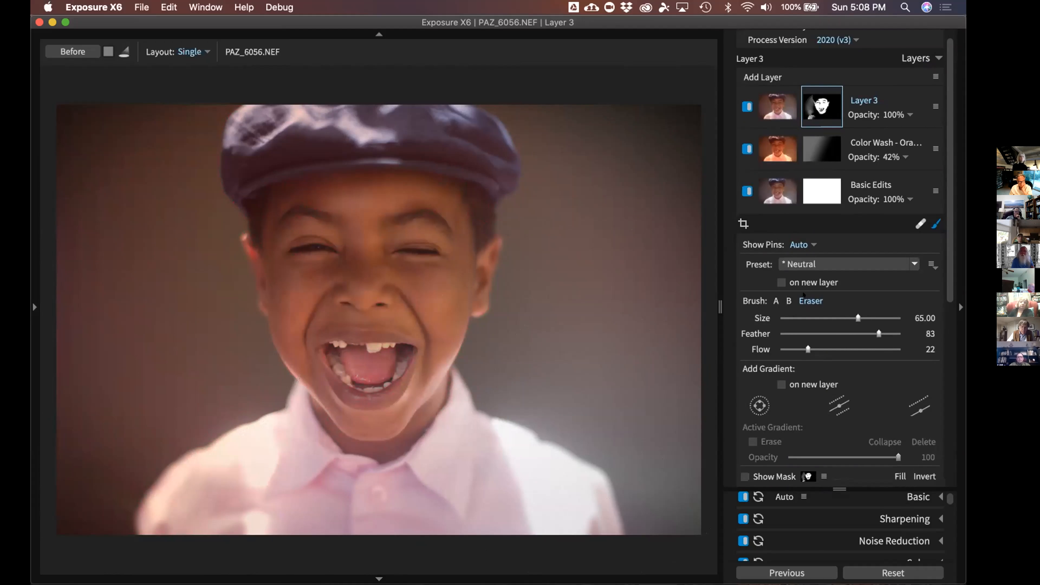
pyautogui.press('[')
pyautogui.press('[')
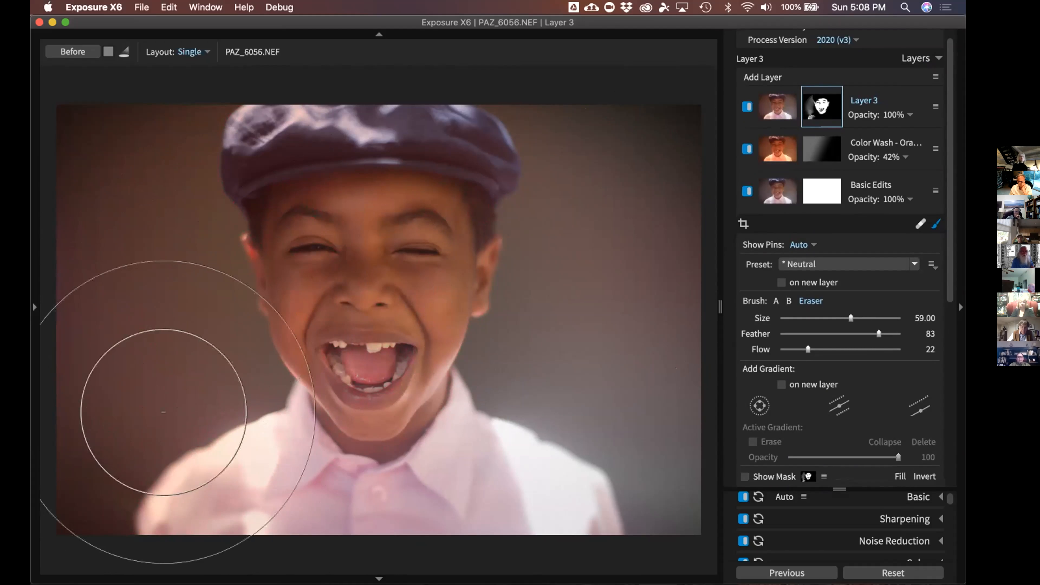
# Erase the mask over the lower-left background and raise the eraser flow to 61
pyautogui.click(165, 410)
pyautogui.moveTo(134, 126)
pyautogui.mouseDown()
pyautogui.moveTo(127, 301)
pyautogui.moveTo(139, 547)
pyautogui.moveTo(119, 254)
pyautogui.moveTo(162, 497)
pyautogui.moveTo(144, 116)
pyautogui.moveTo(116, 190)
pyautogui.moveTo(195, 436)
pyautogui.moveTo(181, 497)
pyautogui.mouseUp()
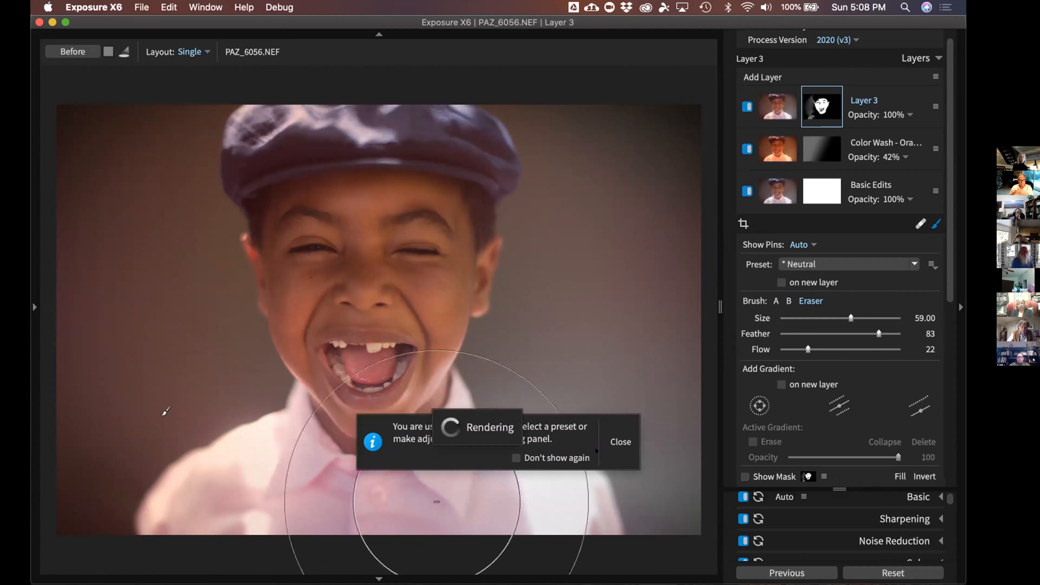
pyautogui.click(624, 455)
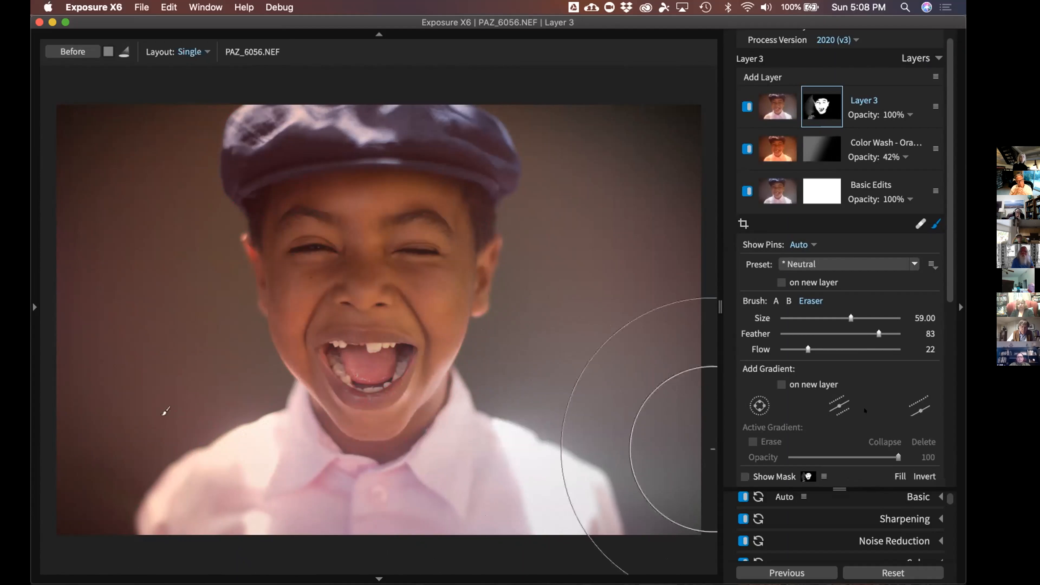
pyautogui.click(852, 349)
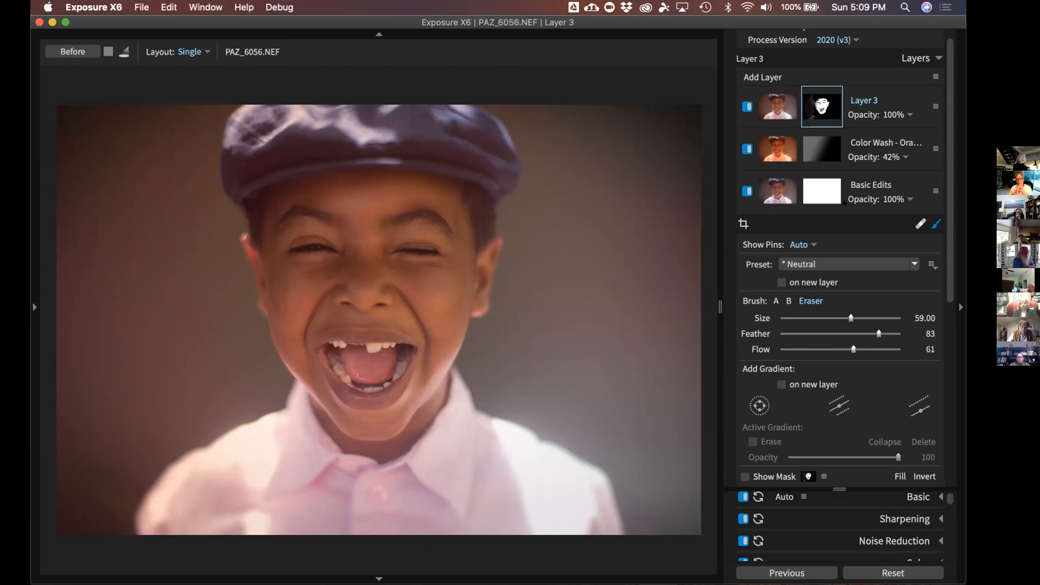
# Apply the Soften Skin brush preset to Layer 3, turning it into the Soften Skin layer
pyautogui.click(862, 264)
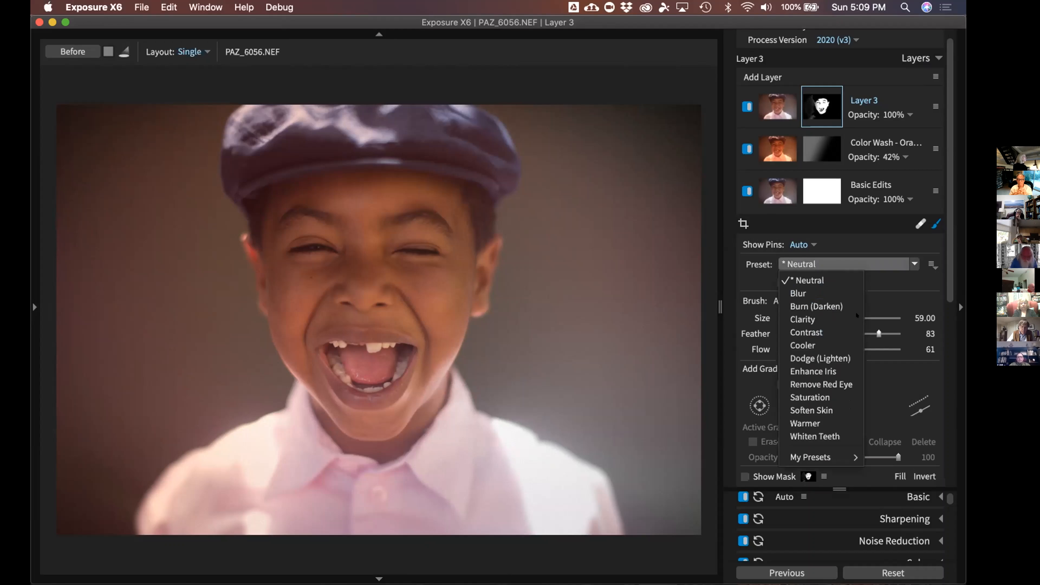
pyautogui.click(824, 408)
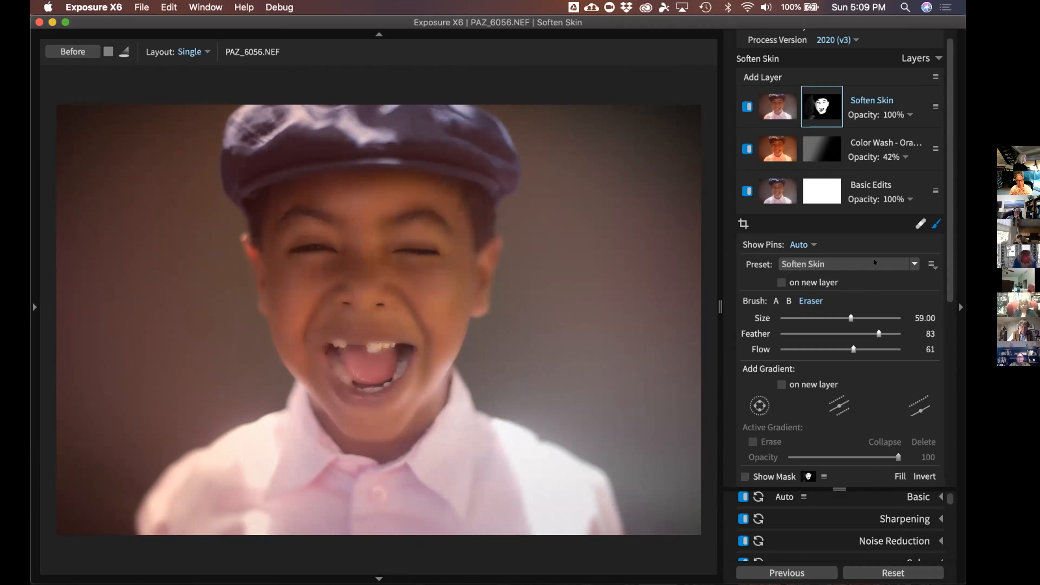
pyautogui.scroll(-3, 876, 262)
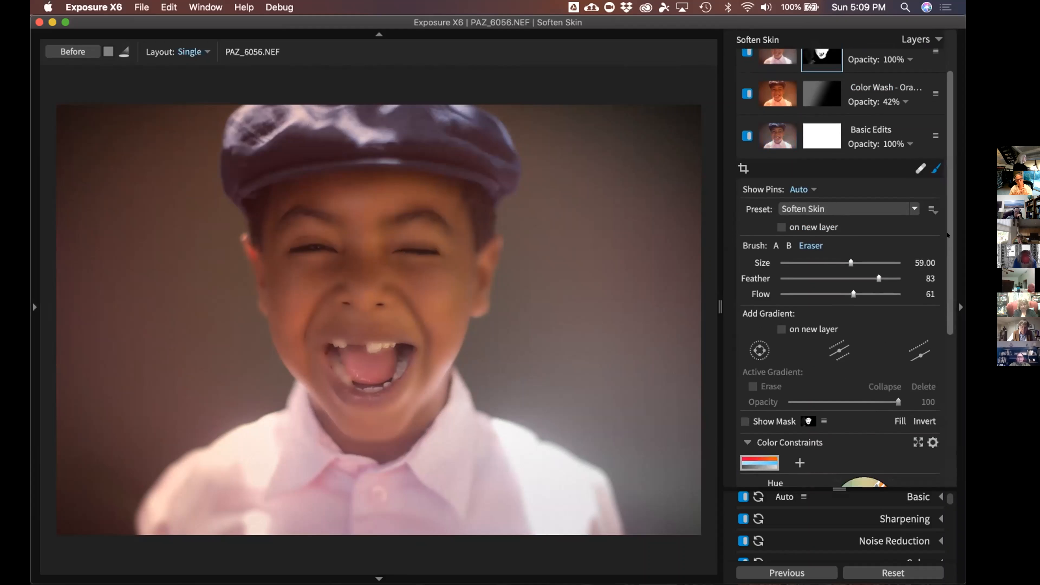
pyautogui.moveTo(948, 235); pyautogui.dragTo(948, 192)
# Lower the Soften Skin layer's opacity to 33%
pyautogui.click(898, 128)
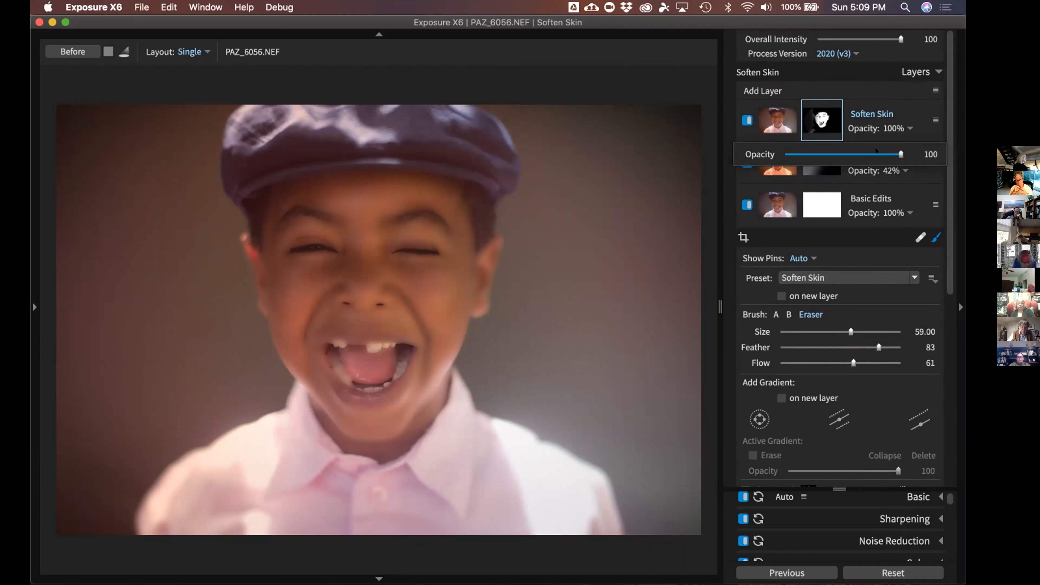
pyautogui.moveTo(895, 151); pyautogui.dragTo(803, 153)
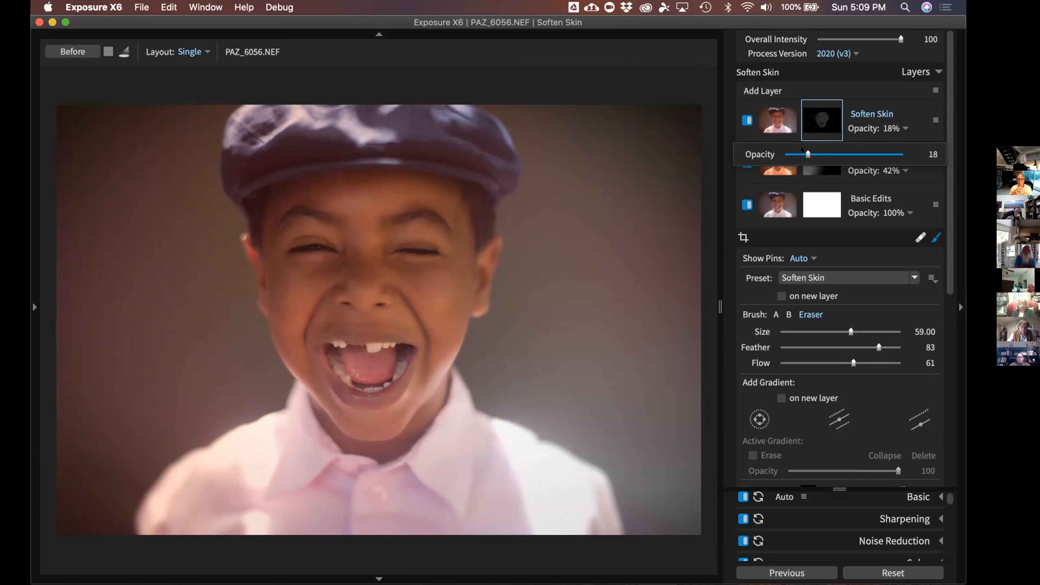
pyautogui.moveTo(803, 152); pyautogui.dragTo(815, 152)
pyautogui.moveTo(843, 151); pyautogui.dragTo(904, 151)
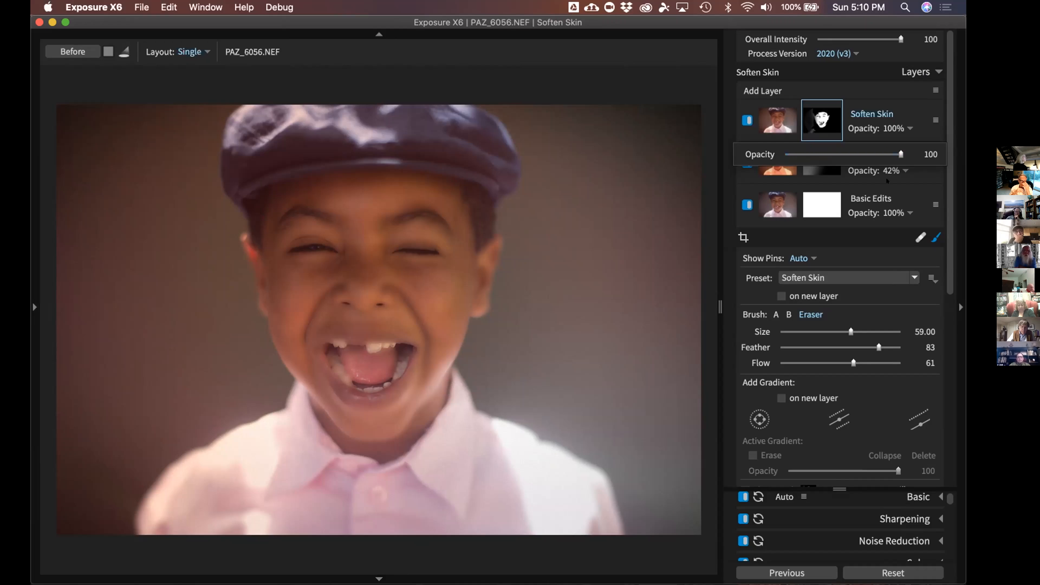
pyautogui.moveTo(874, 151); pyautogui.dragTo(823, 152)
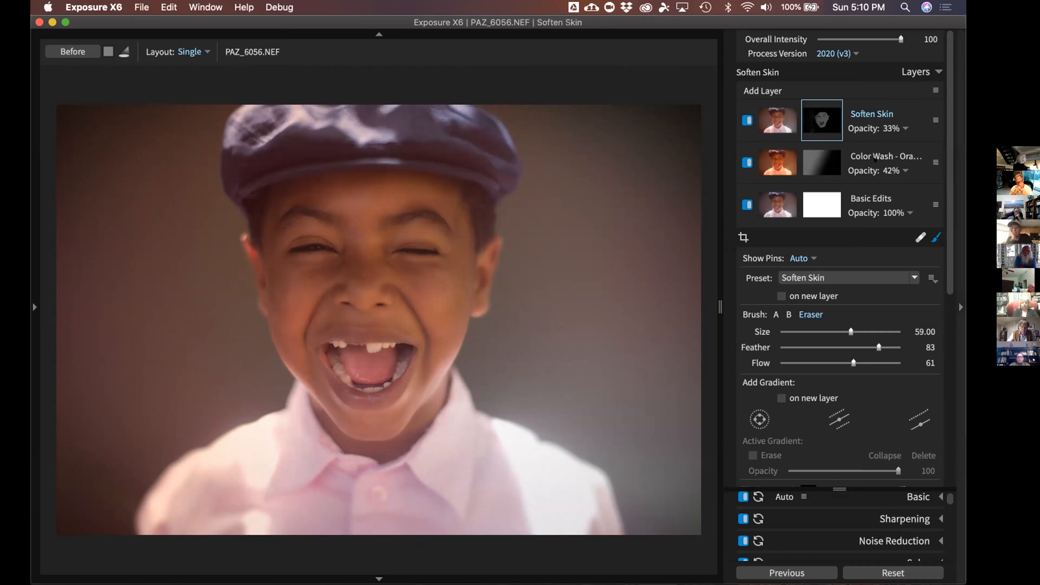
# Return to the thumbnail grid of the folder's photos
pyautogui.scroll(-10, 791, 275)
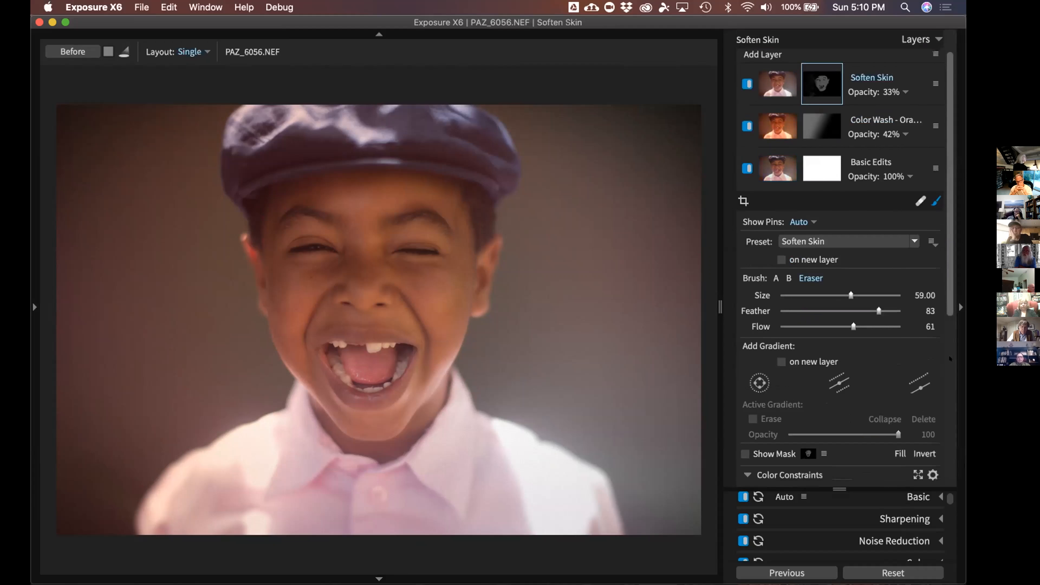
pyautogui.moveTo(950, 196)
pyautogui.mouseDown()
pyautogui.moveTo(950, 51)
pyautogui.moveTo(950, 73)
pyautogui.mouseUp()
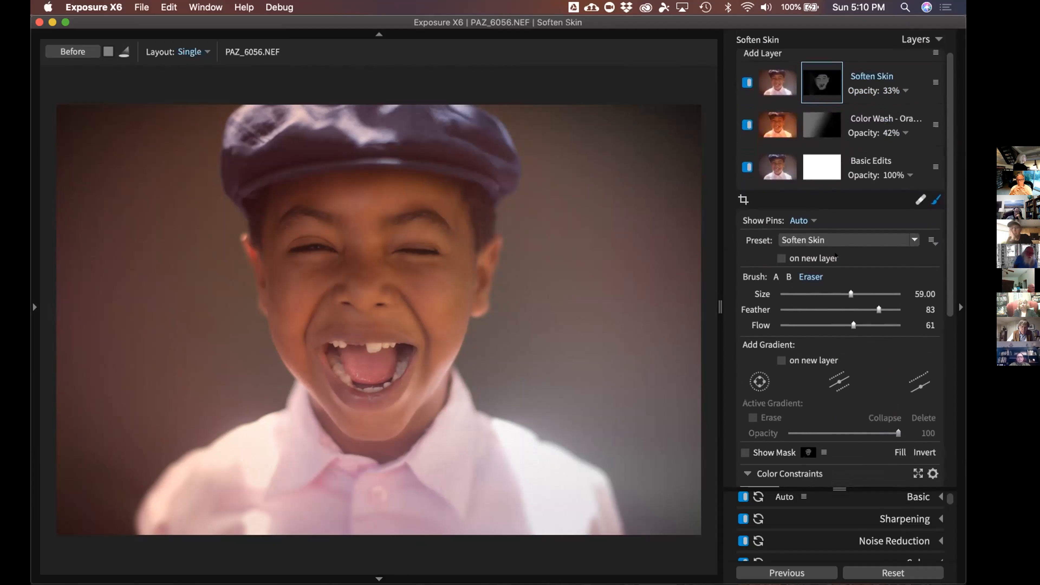
pyautogui.press('g')
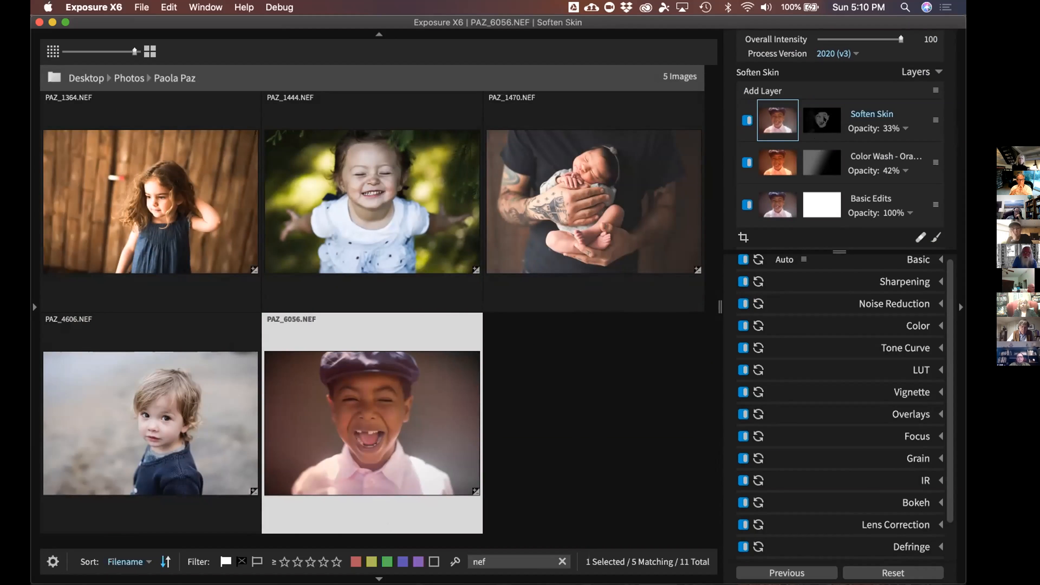
# Collapse Presets in the left panel and expand History to list the portrait's edits
pyautogui.moveTo(634, 213)
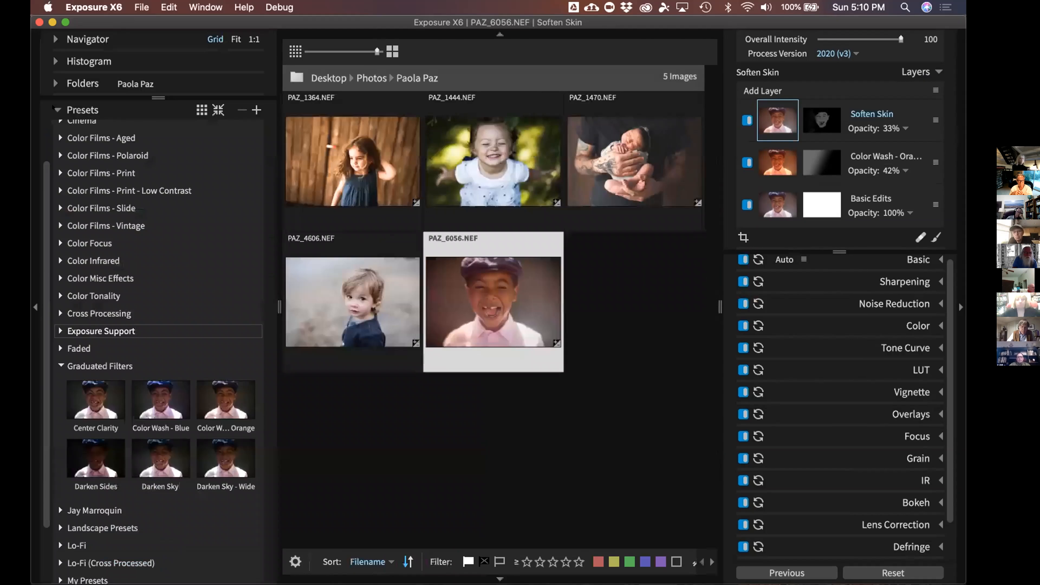
pyautogui.click(54, 109)
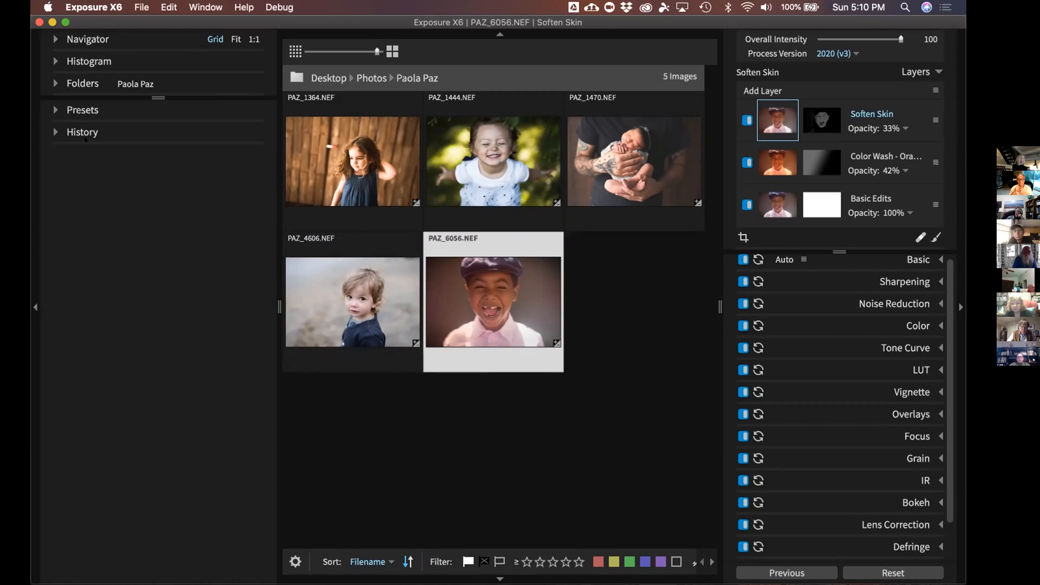
pyautogui.click(82, 132)
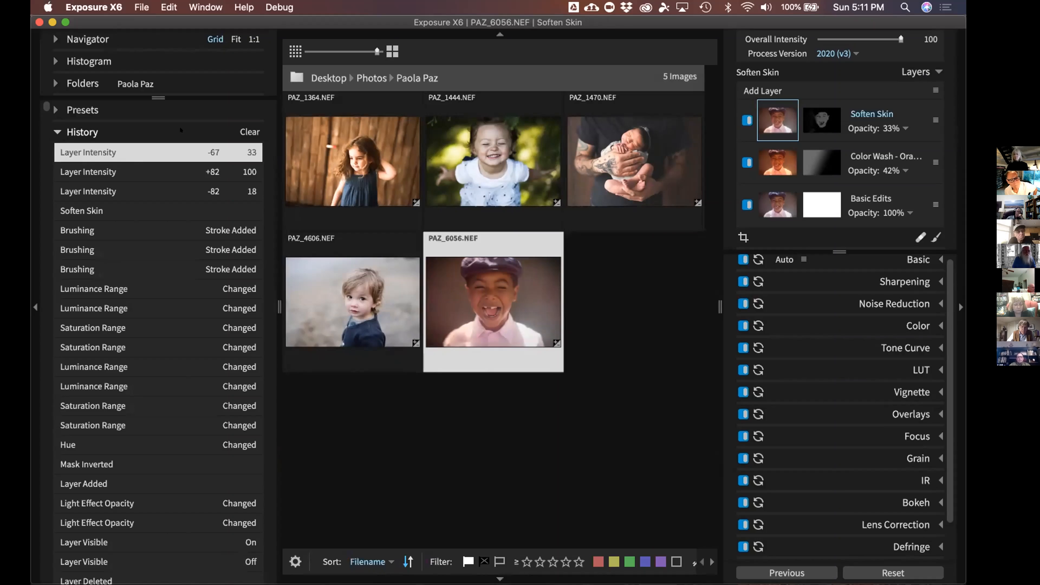
# Step back through older History states down to the grain adjustments, such as Grain in Midtones -21.01
pyautogui.click(187, 245)
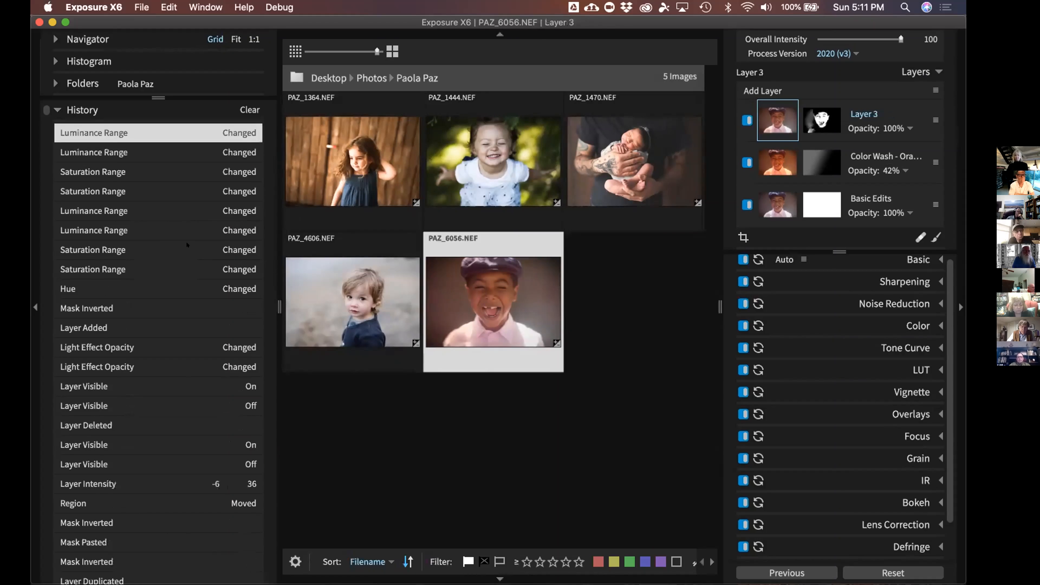
pyautogui.scroll(-5, 187, 244)
pyautogui.click(187, 244)
pyautogui.scroll(-4, 187, 244)
pyautogui.click(187, 244)
pyautogui.scroll(-5, 186, 245)
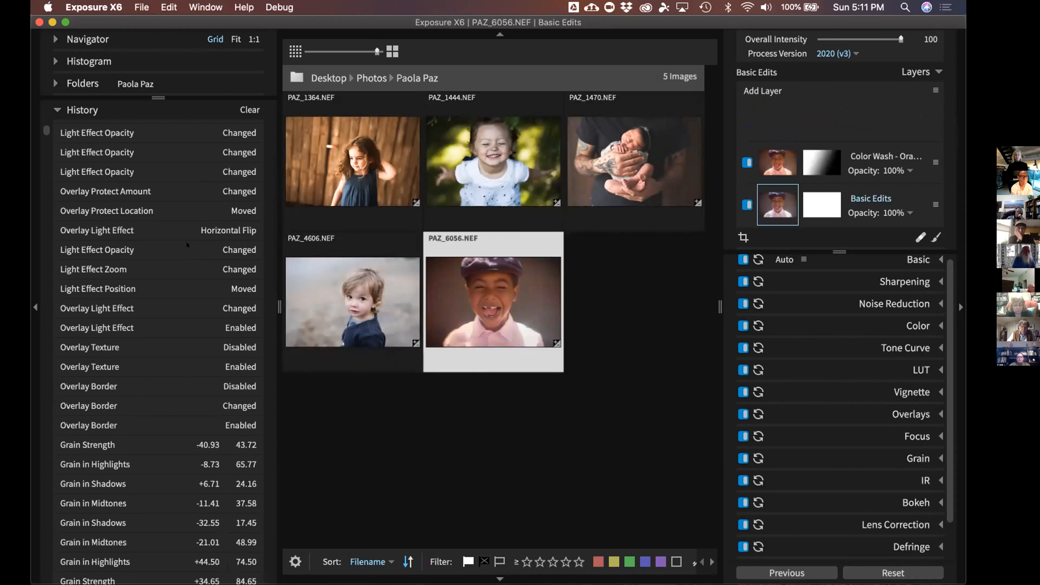
pyautogui.click(186, 245)
pyautogui.scroll(-3, 187, 245)
pyautogui.scroll(2, 187, 244)
pyautogui.click(187, 244)
pyautogui.scroll(-2, 186, 245)
pyautogui.click(187, 245)
pyautogui.click(170, 307)
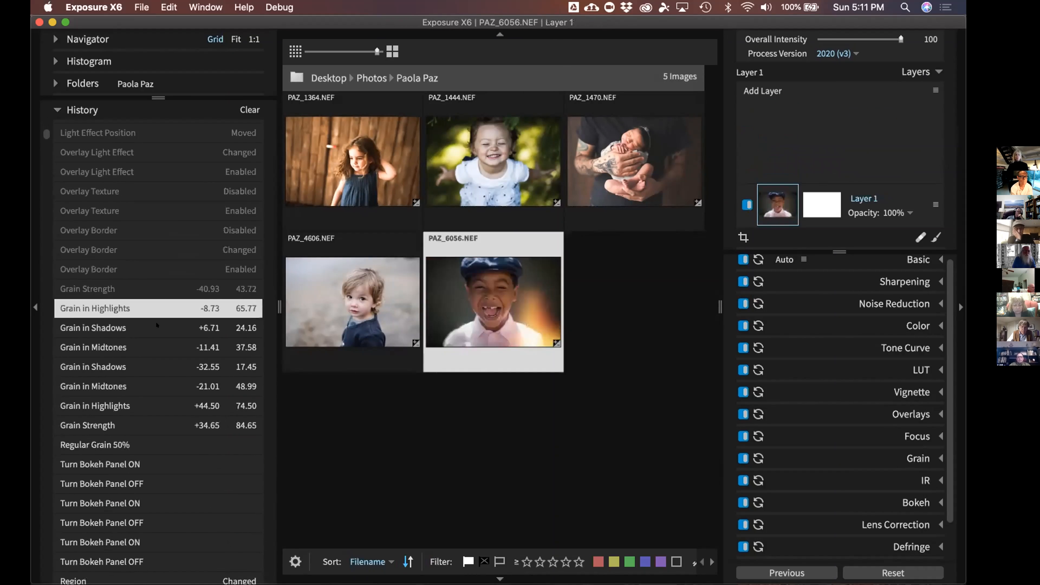
pyautogui.click(159, 328)
pyautogui.click(153, 367)
pyautogui.click(147, 421)
pyautogui.click(146, 408)
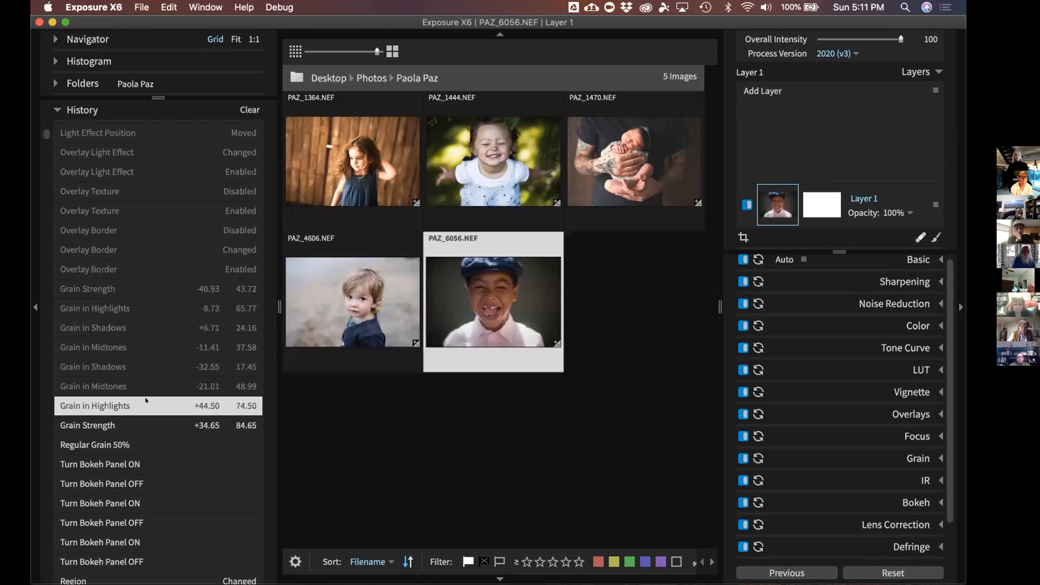
pyautogui.click(146, 388)
# Preview the Regular Grain 50%, Bokeh on/off and Region Changed history states
pyautogui.scroll(-1, 146, 388)
pyautogui.click(146, 388)
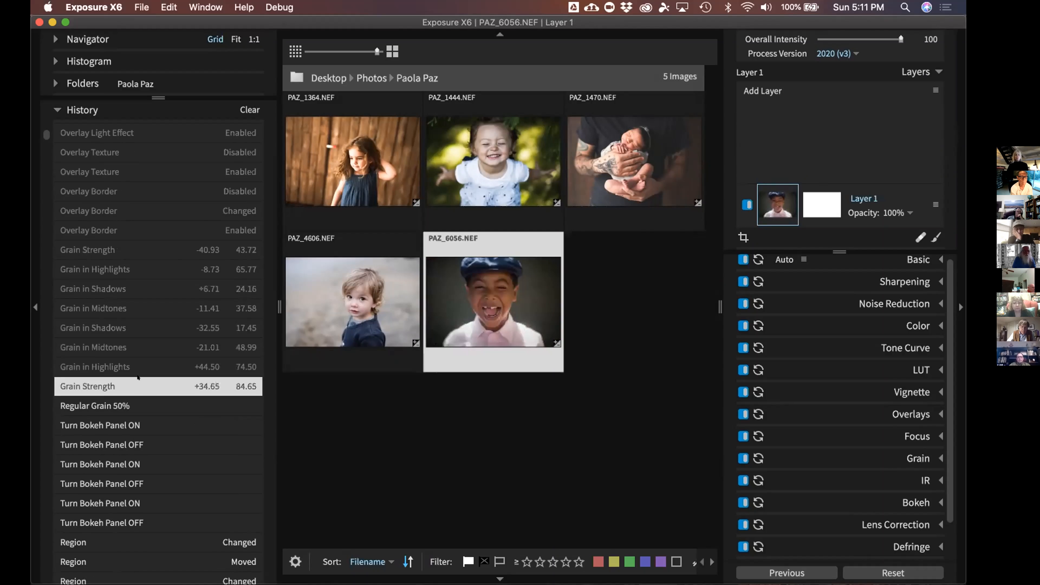
pyautogui.click(144, 367)
pyautogui.click(143, 406)
pyautogui.click(142, 425)
pyautogui.click(139, 446)
pyautogui.click(137, 463)
pyautogui.click(135, 483)
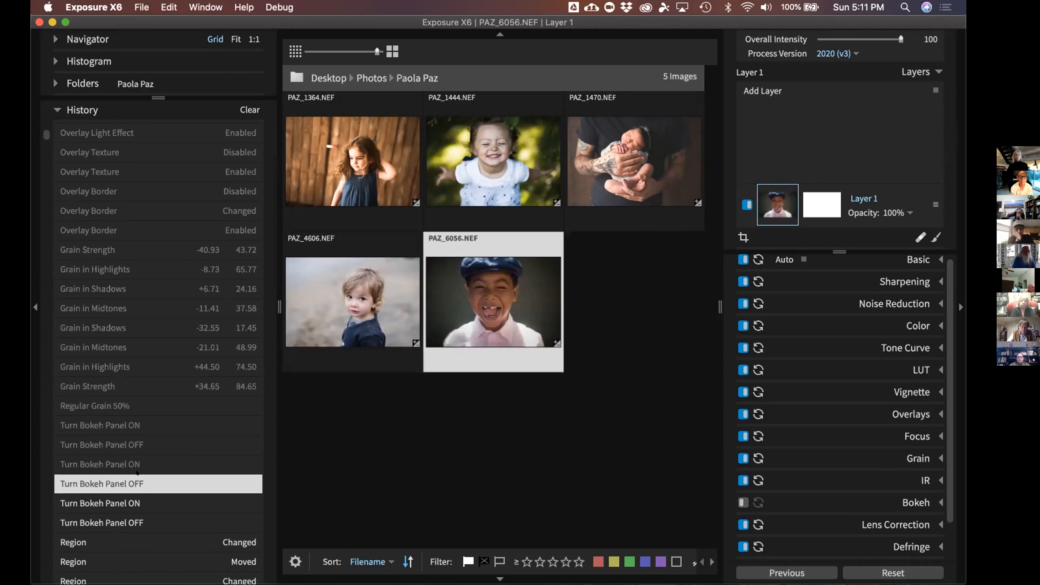
pyautogui.click(119, 524)
pyautogui.click(117, 535)
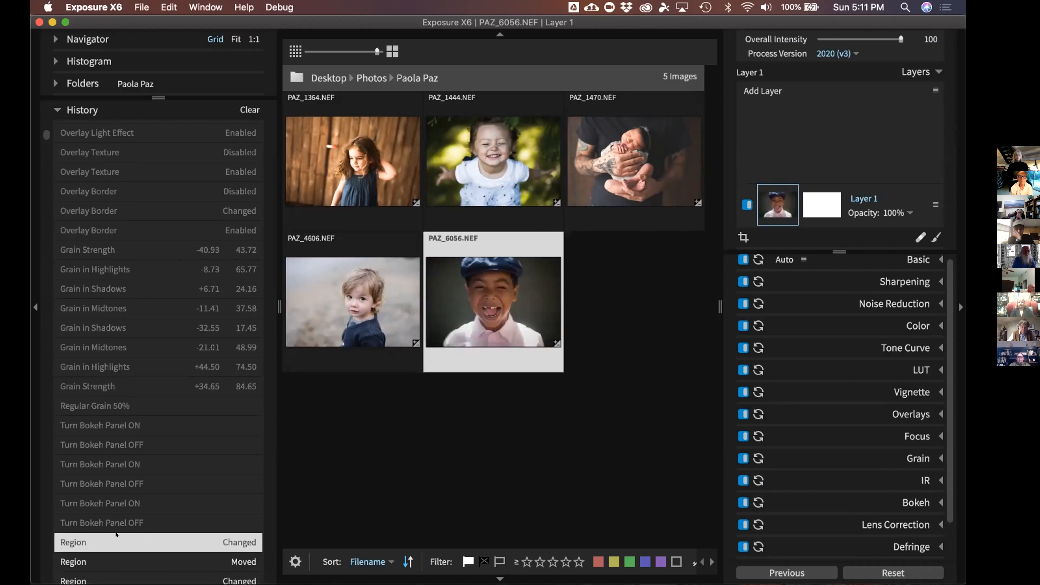
pyautogui.click(122, 522)
pyautogui.click(126, 483)
pyautogui.click(128, 466)
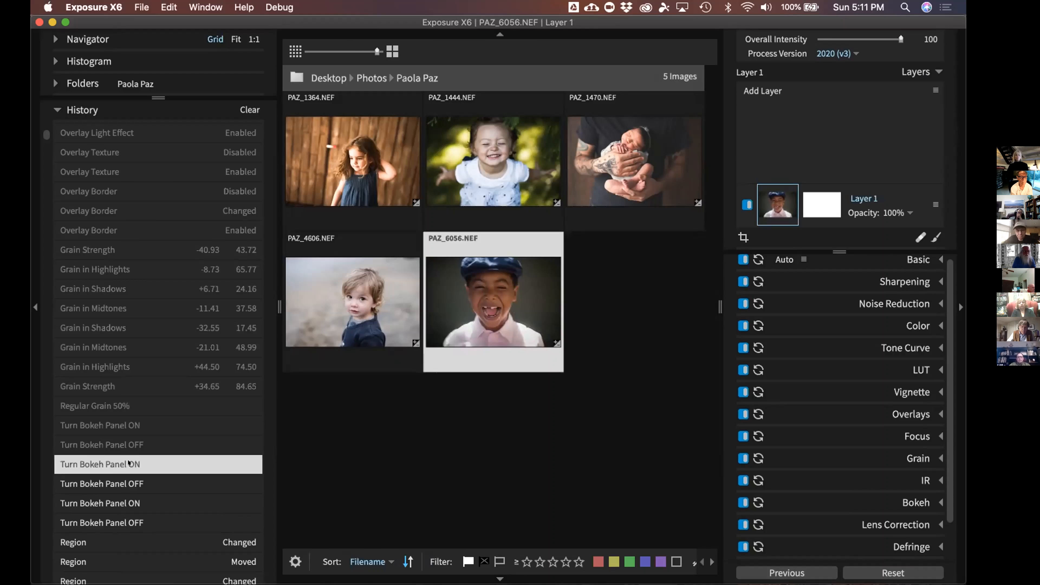
pyautogui.scroll(15, 134, 463)
# Return to the latest Soften Skin 33% state and collapse the History list
pyautogui.click(136, 463)
pyautogui.click(137, 463)
pyautogui.scroll(10, 136, 463)
pyautogui.scroll(4, 136, 463)
pyautogui.click(138, 462)
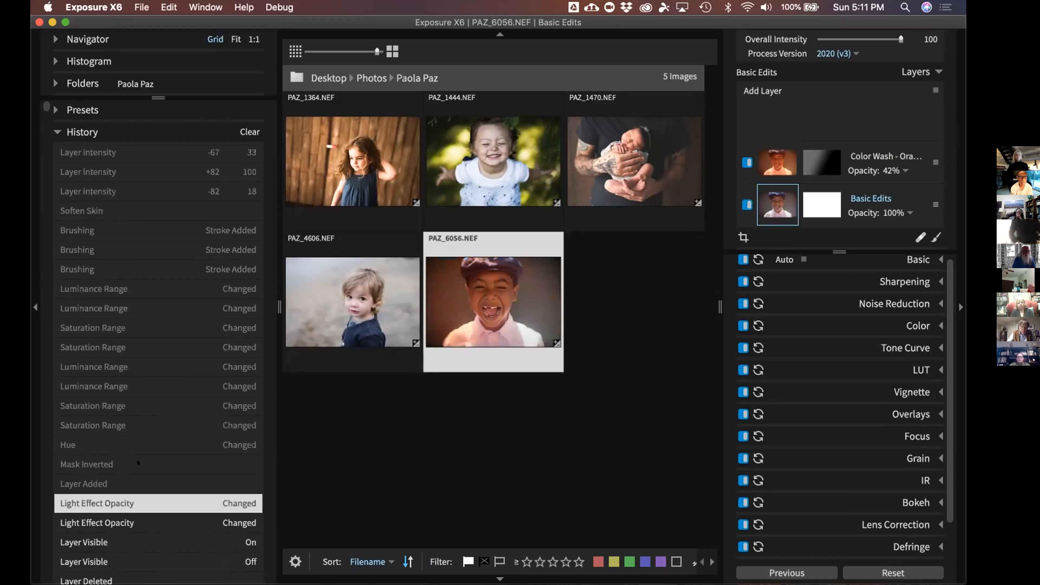
pyautogui.click(140, 463)
pyautogui.click(151, 211)
pyautogui.click(164, 172)
pyautogui.click(157, 152)
pyautogui.click(148, 131)
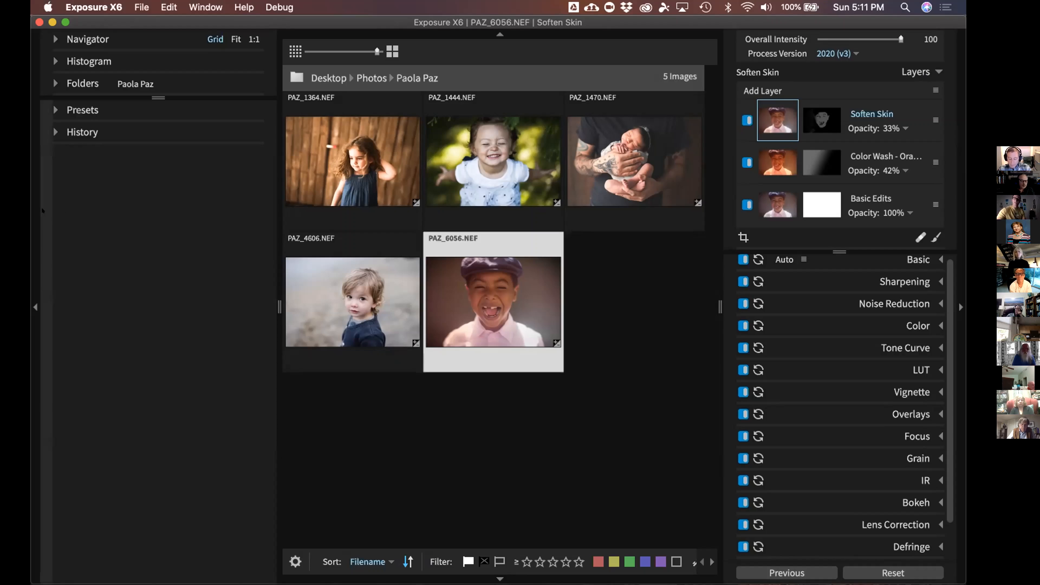
pyautogui.press('super+shift+e')
pyautogui.moveTo(392, 159); pyautogui.dragTo(370, 120)
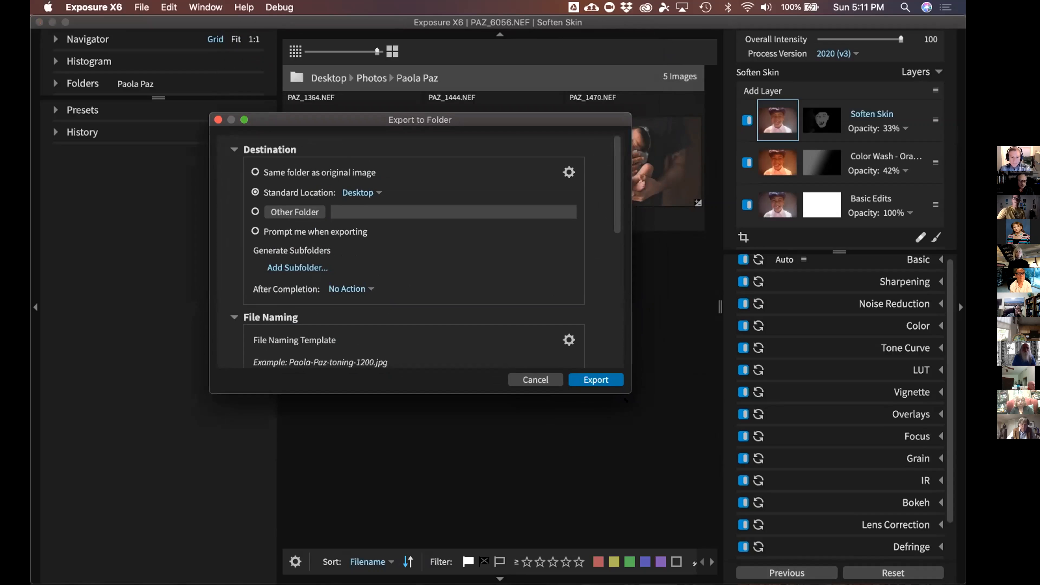
pyautogui.moveTo(625, 399); pyautogui.dragTo(618, 521)
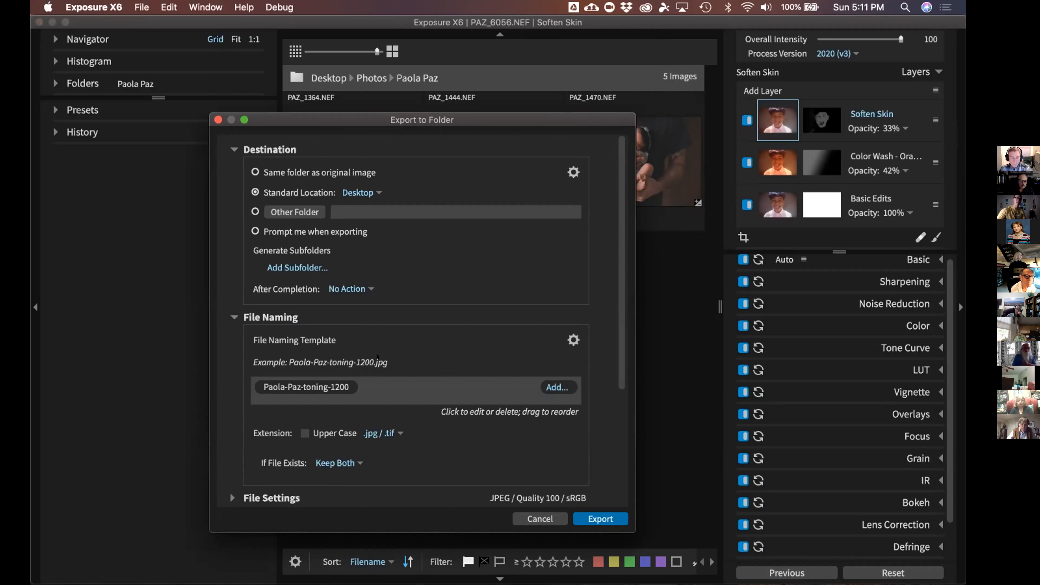
pyautogui.scroll(-3, 367, 287)
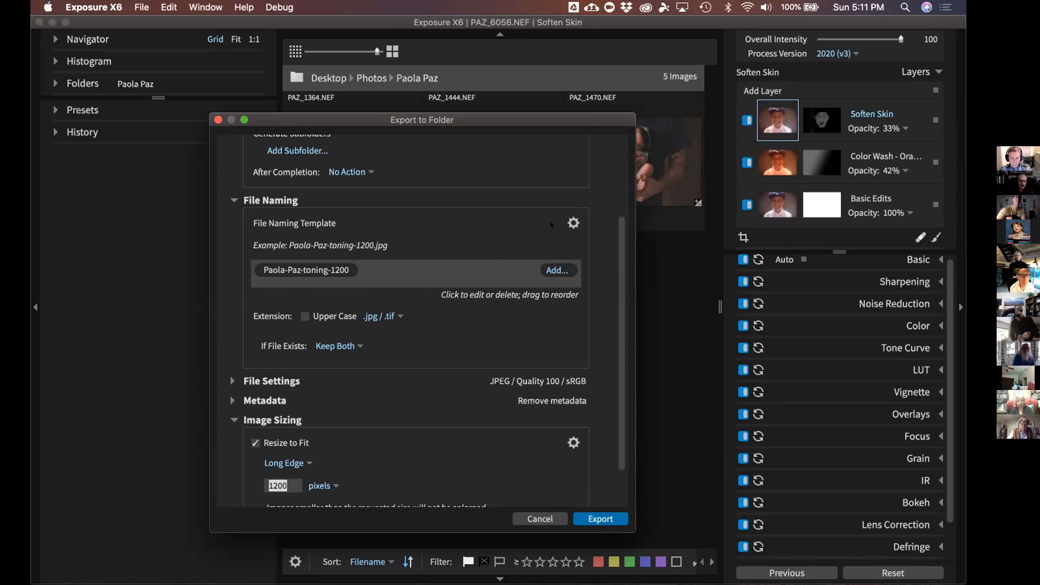
pyautogui.scroll(-2, 263, 327)
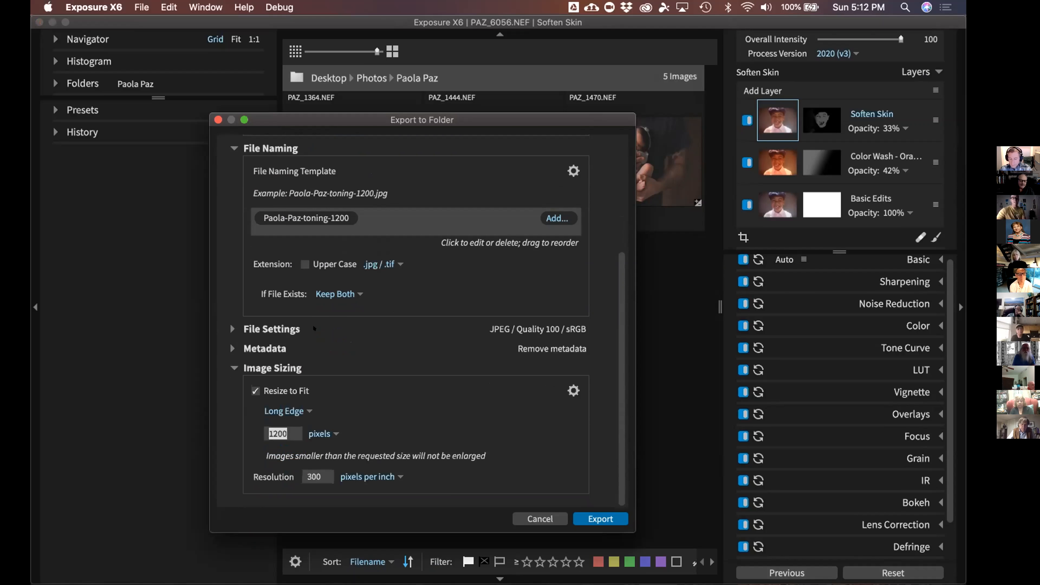
pyautogui.click(262, 327)
pyautogui.scroll(-3, 335, 334)
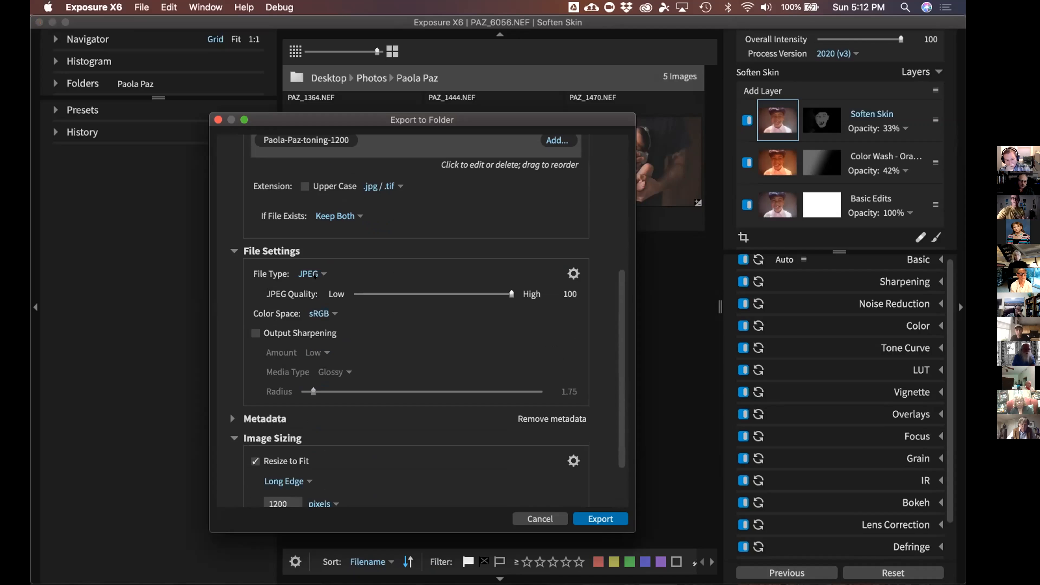
pyautogui.scroll(-3, 347, 317)
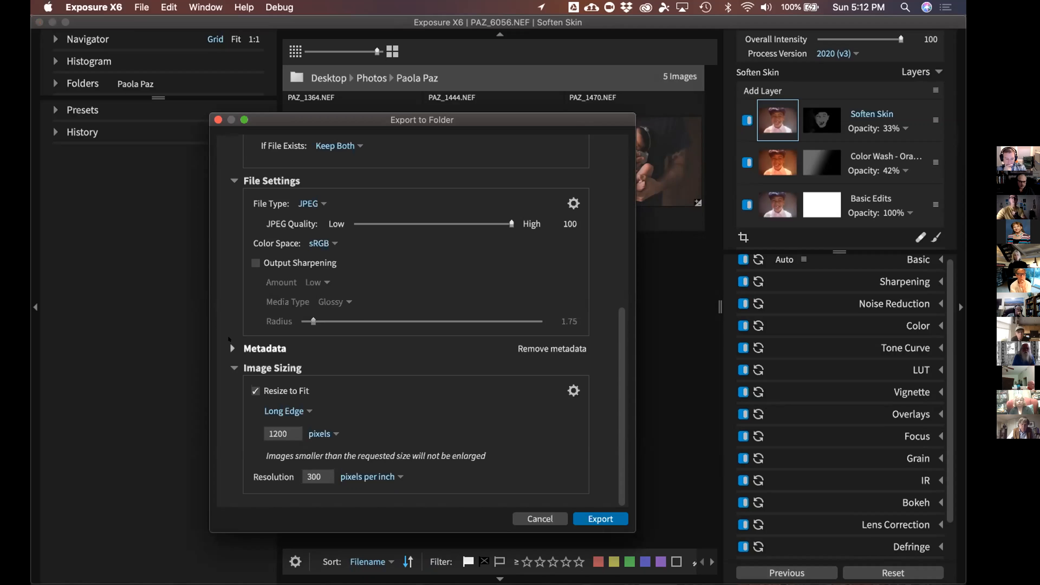
pyautogui.click(270, 348)
pyautogui.scroll(-3, 311, 344)
pyautogui.click(334, 340)
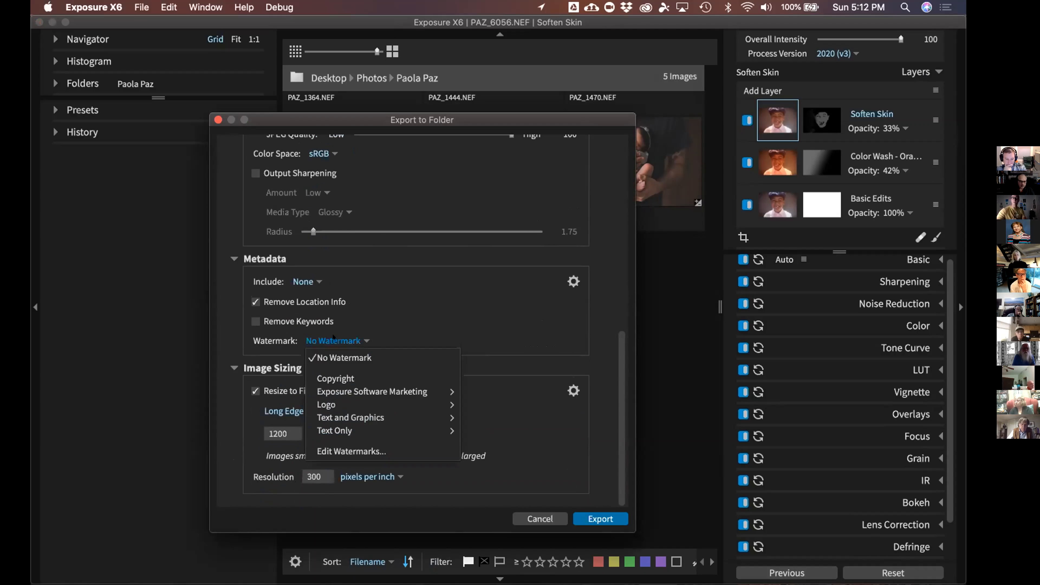
pyautogui.moveTo(397, 387)
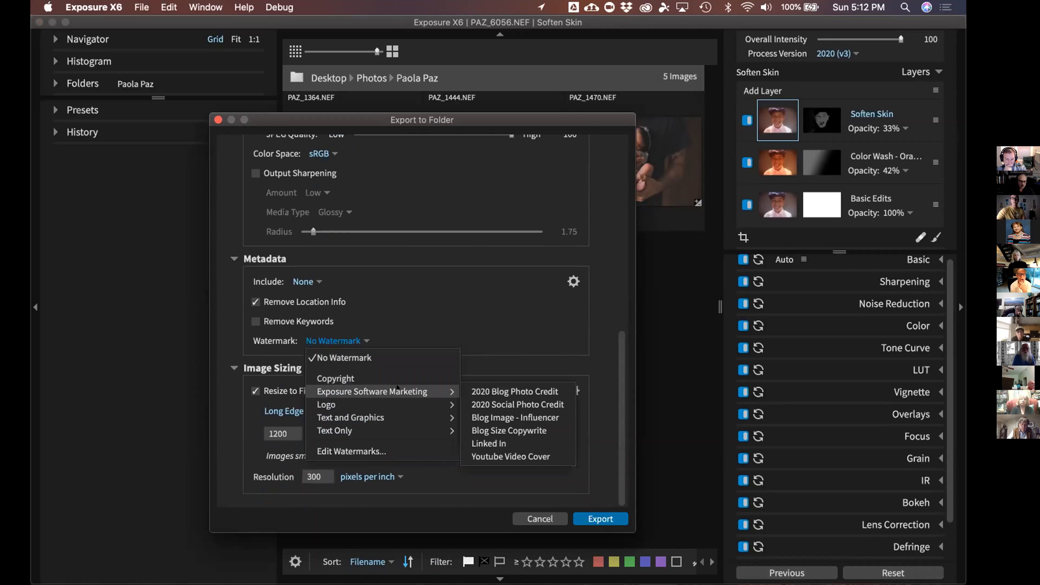
pyautogui.click(479, 335)
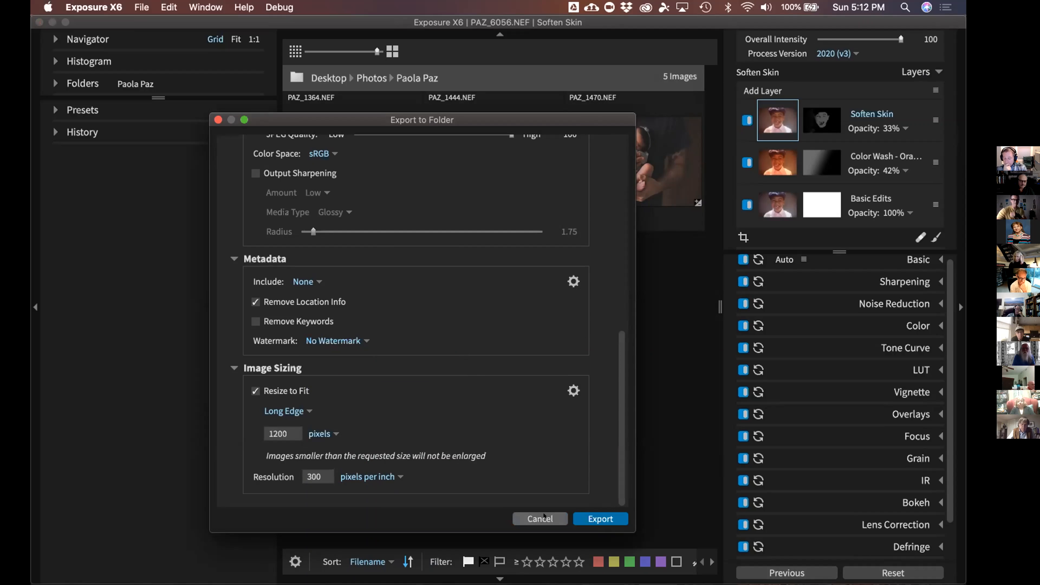
pyautogui.click(541, 518)
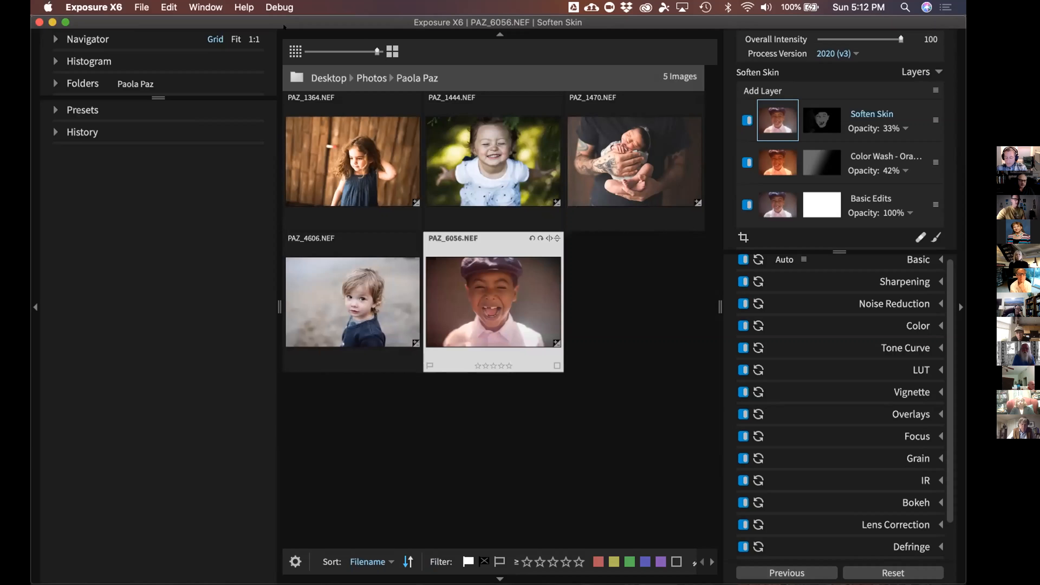
# Open the Quick Export dialog from the File menu
pyautogui.click(137, 6)
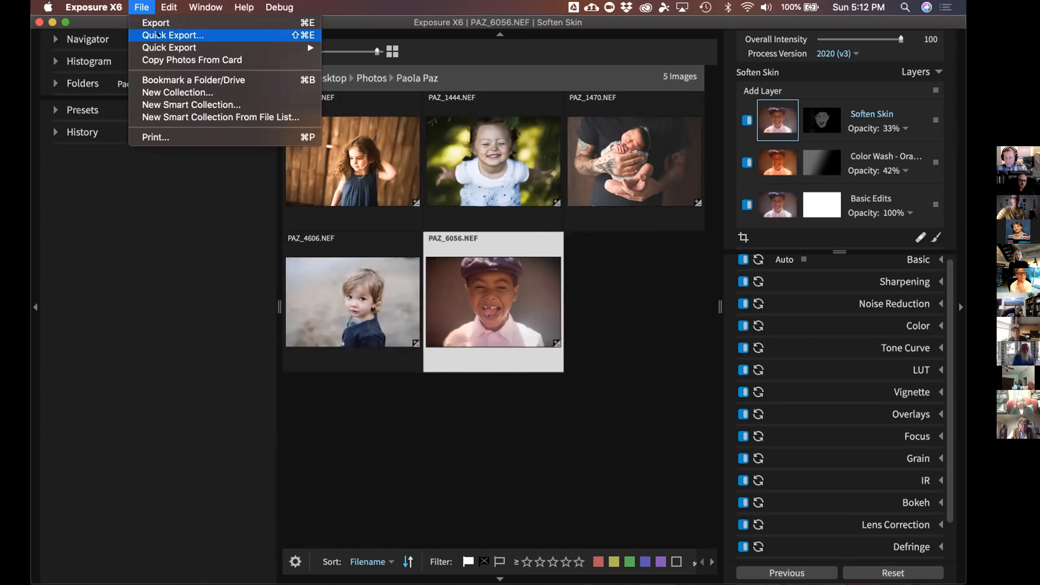
pyautogui.moveTo(179, 45)
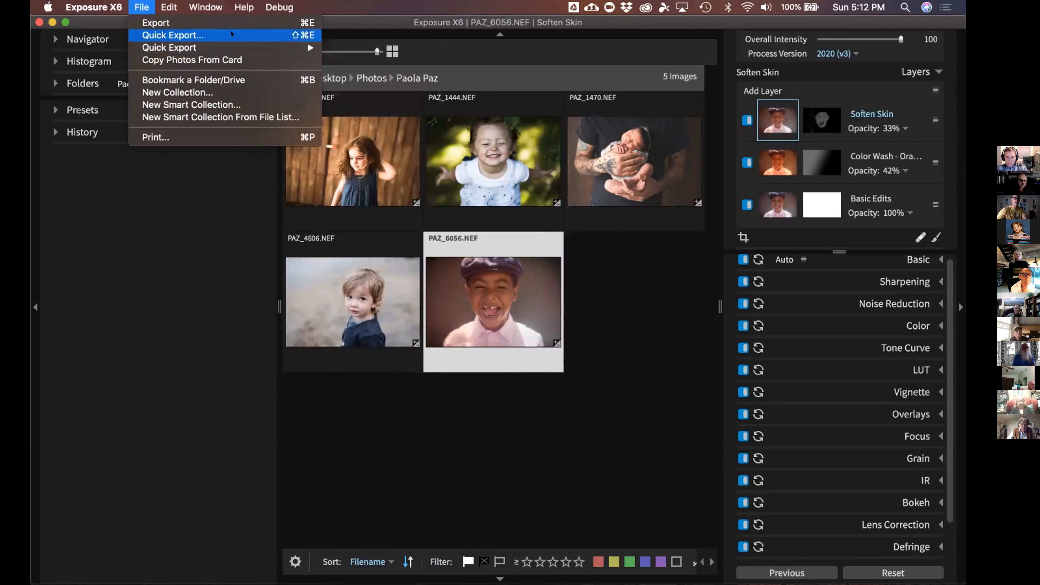
pyautogui.click(262, 36)
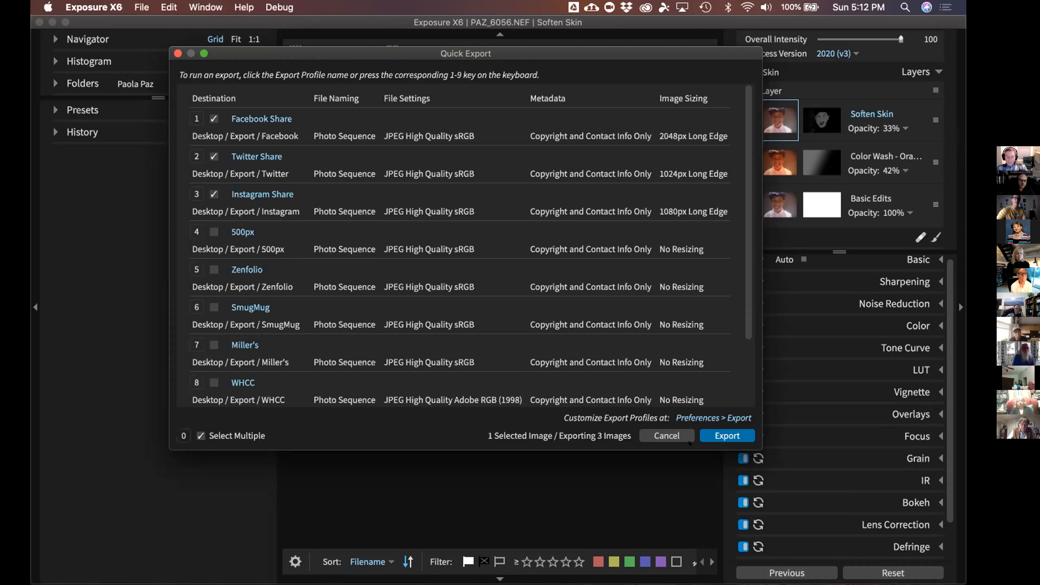
# Export the portrait to the checked Facebook, Twitter and Instagram Share profiles
pyautogui.click(719, 437)
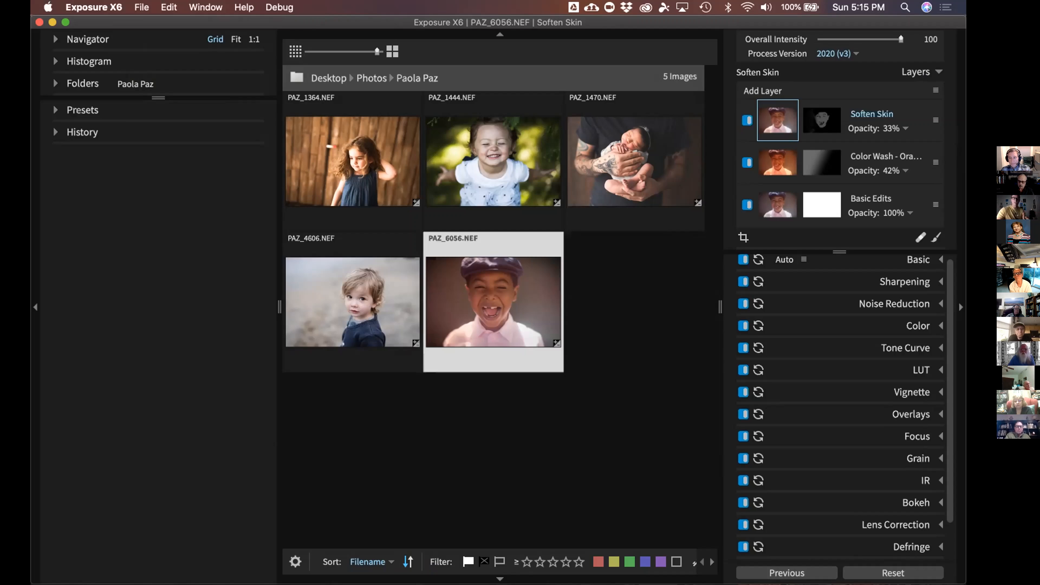
# Clear the grid selection and open the Shortcuts page of Preferences, collapsing the Tools group
pyautogui.click(396, 484)
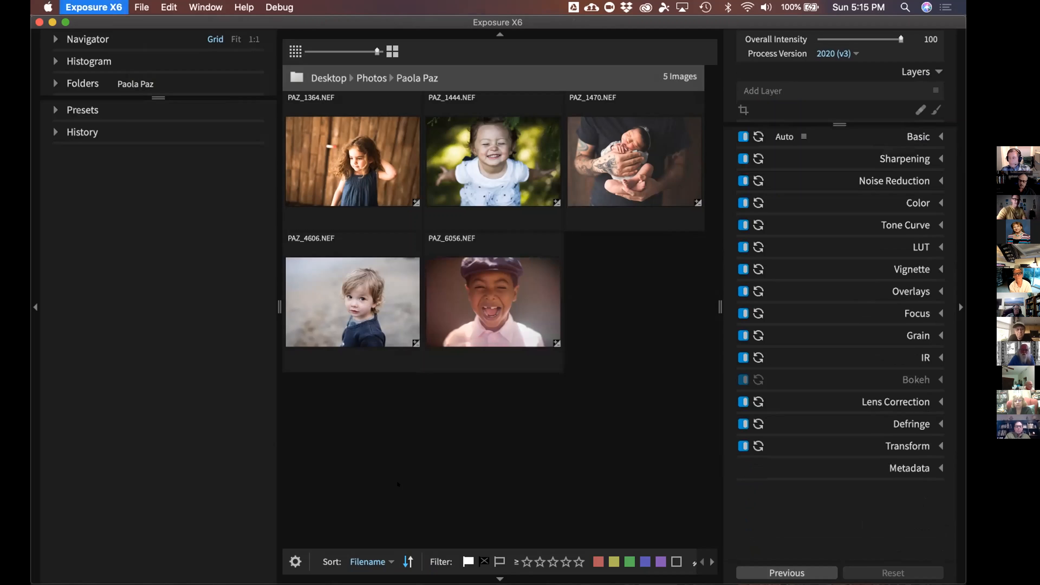
pyautogui.press('super+comma')
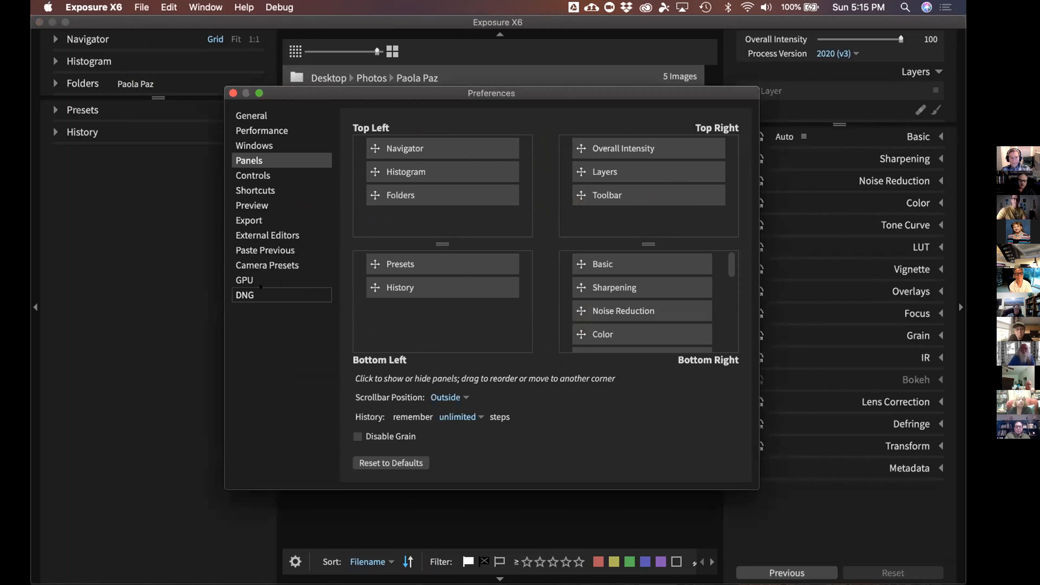
pyautogui.click(264, 189)
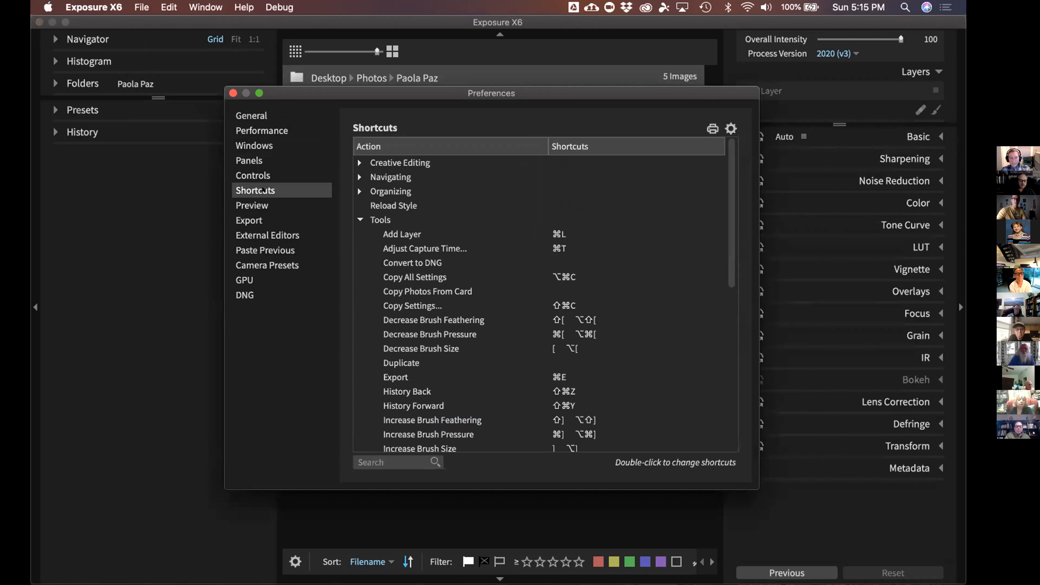
pyautogui.click(360, 219)
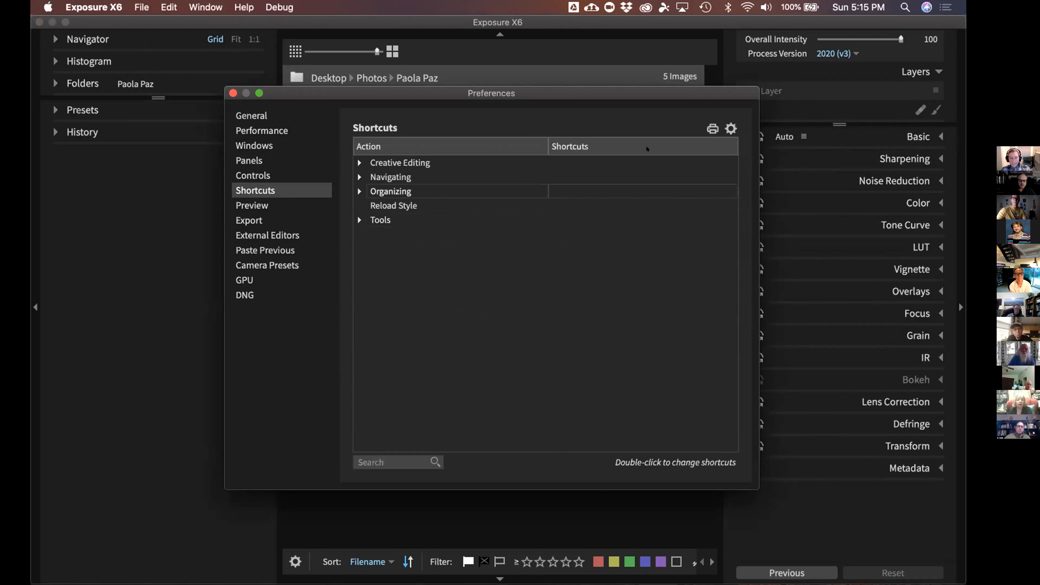
# View the shortcut presets menu, then close Preferences without changes
pyautogui.click(729, 129)
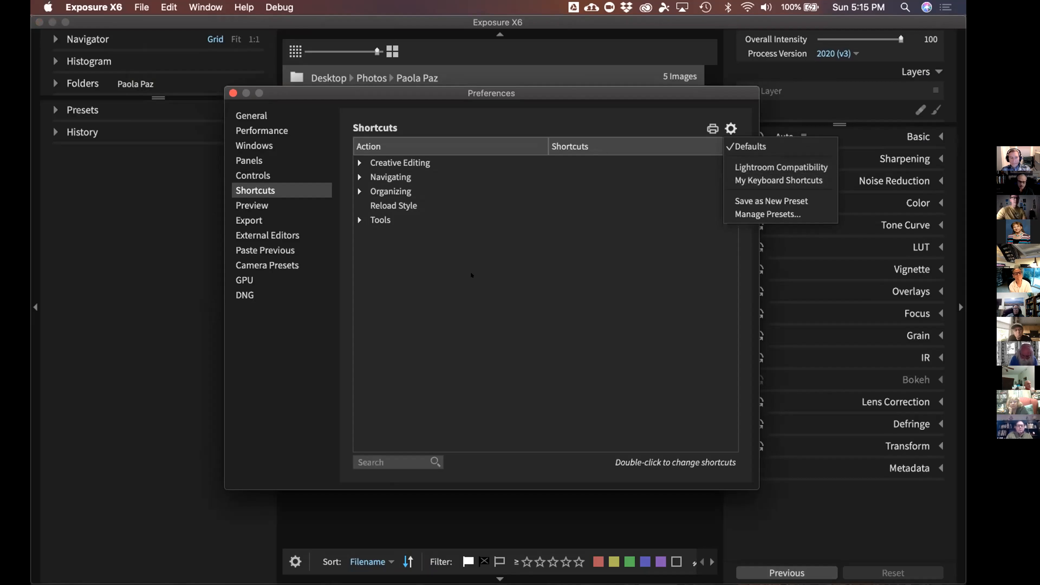
pyautogui.click(470, 233)
pyautogui.click(233, 92)
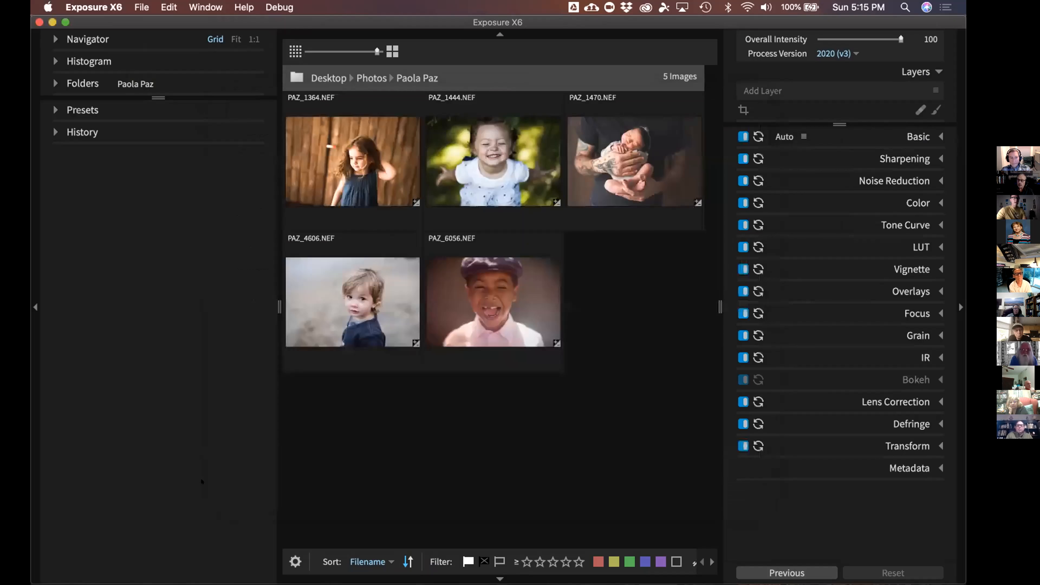